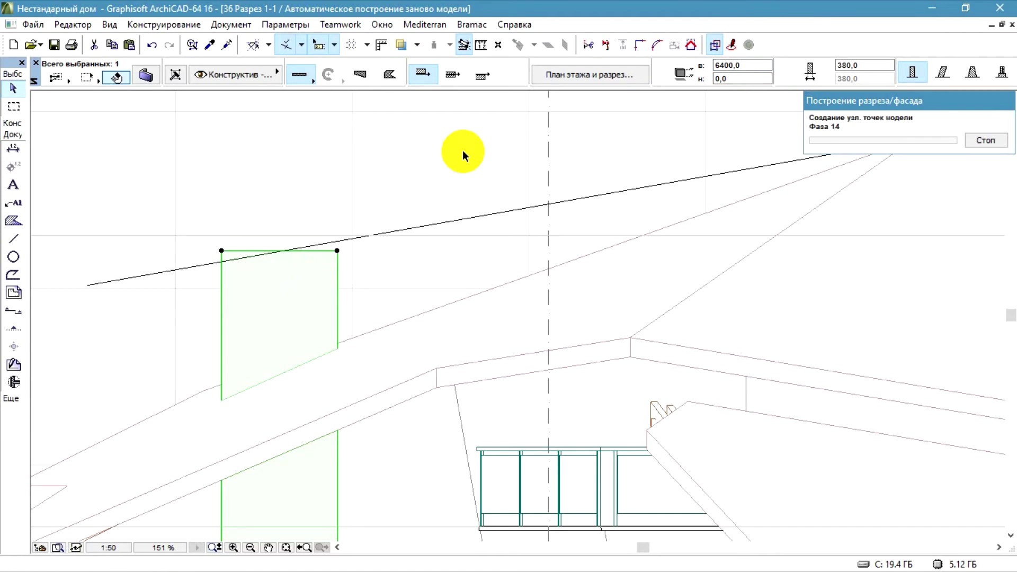
{"action": "scroll", "coordinate": [302, 157], "scroll_direction": "down", "scroll_amount": 3}
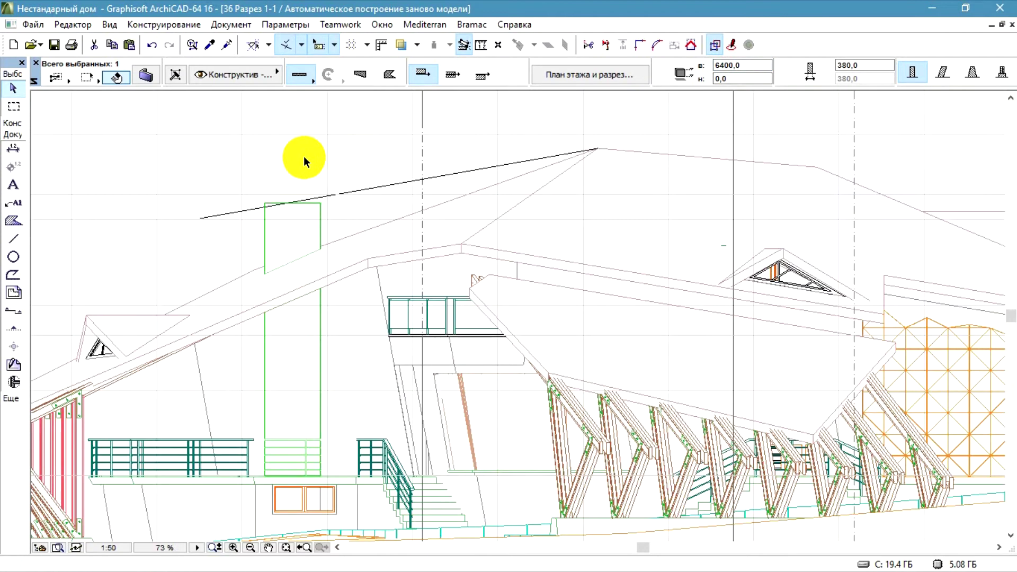
{"action": "left_click", "coordinate": [368, 186]}
{"action": "scroll", "coordinate": [366, 175], "scroll_direction": "down", "scroll_amount": 3}
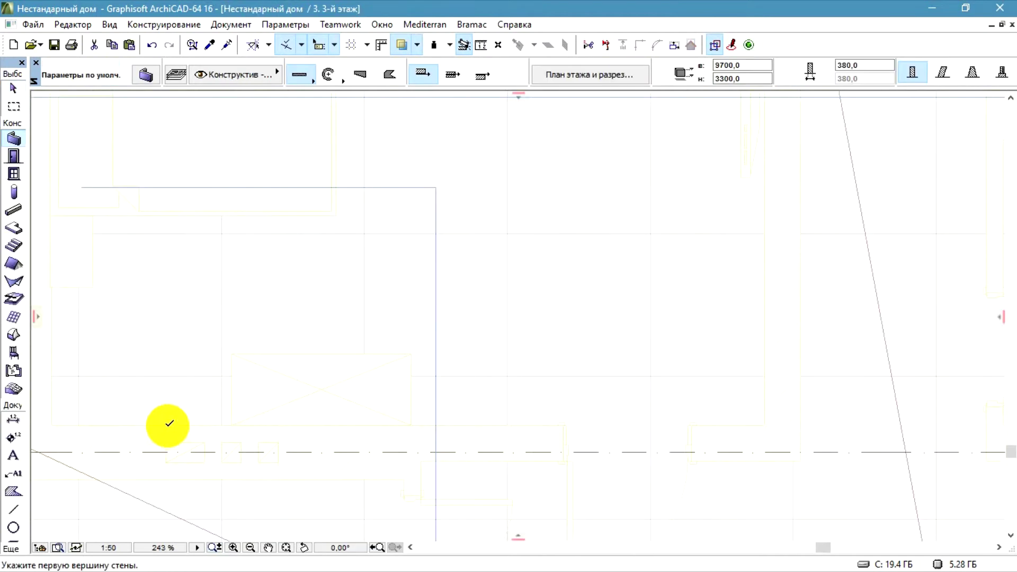
On the 3rd-floor plan, draw a horizontal 380 mm thick wall about 800 mm long over the ventilation ducts, flipping its reference-line side.
{"action": "left_click", "coordinate": [165, 425]}
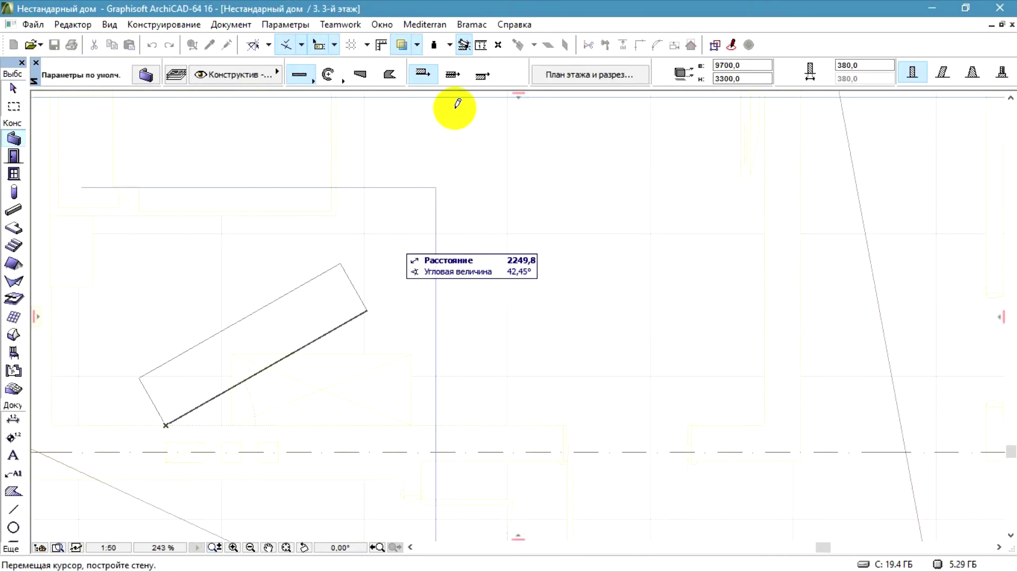
{"action": "left_click", "coordinate": [480, 75]}
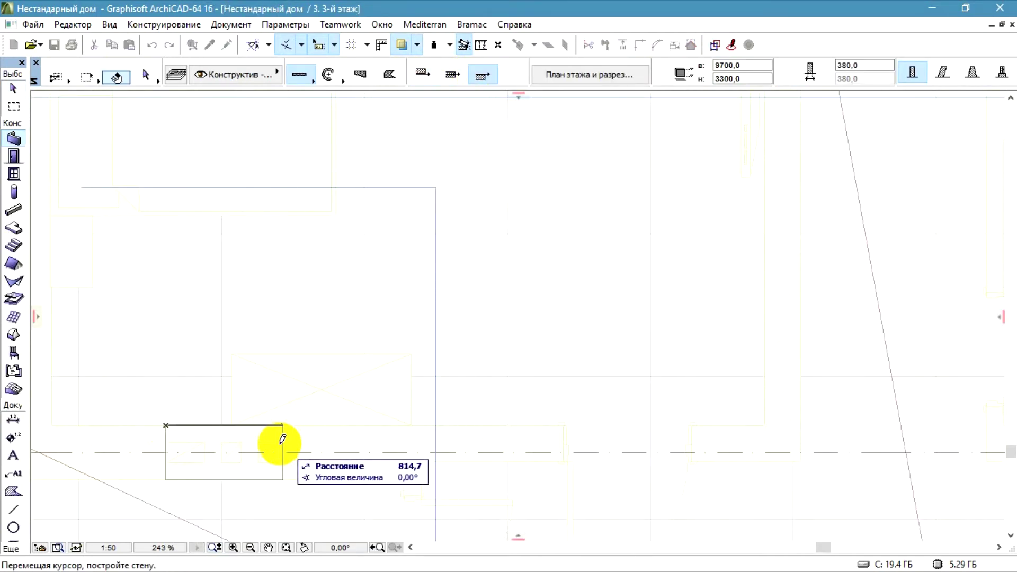
{"action": "left_click", "coordinate": [278, 425]}
{"action": "key", "text": "Escape"}
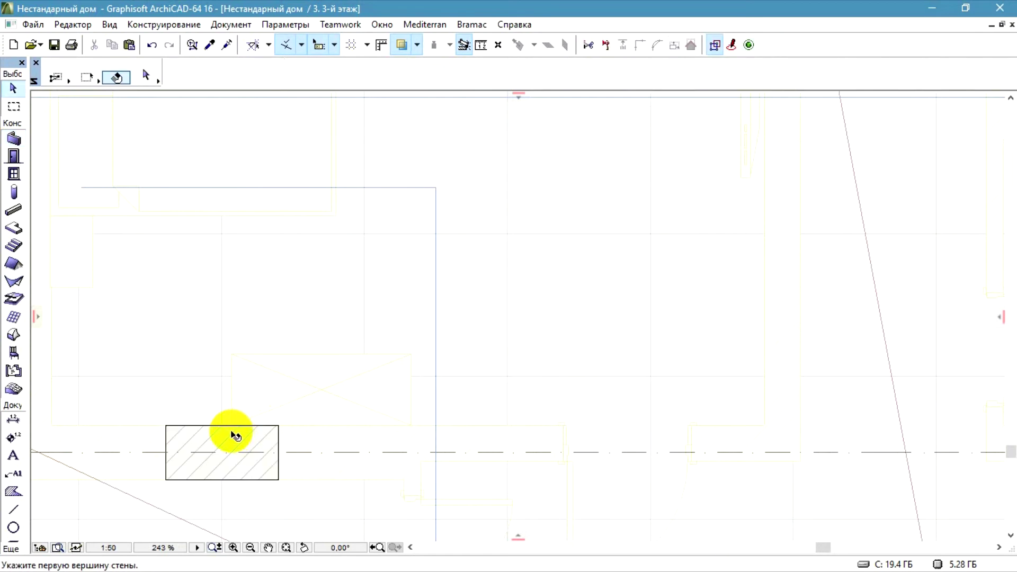
Move the new wall horizontally by X 120, Y 0.
{"action": "left_click", "coordinate": [232, 432]}
{"action": "left_click", "coordinate": [278, 425]}
{"action": "key", "text": "ctrl+d"}
{"action": "left_click", "coordinate": [278, 426]}
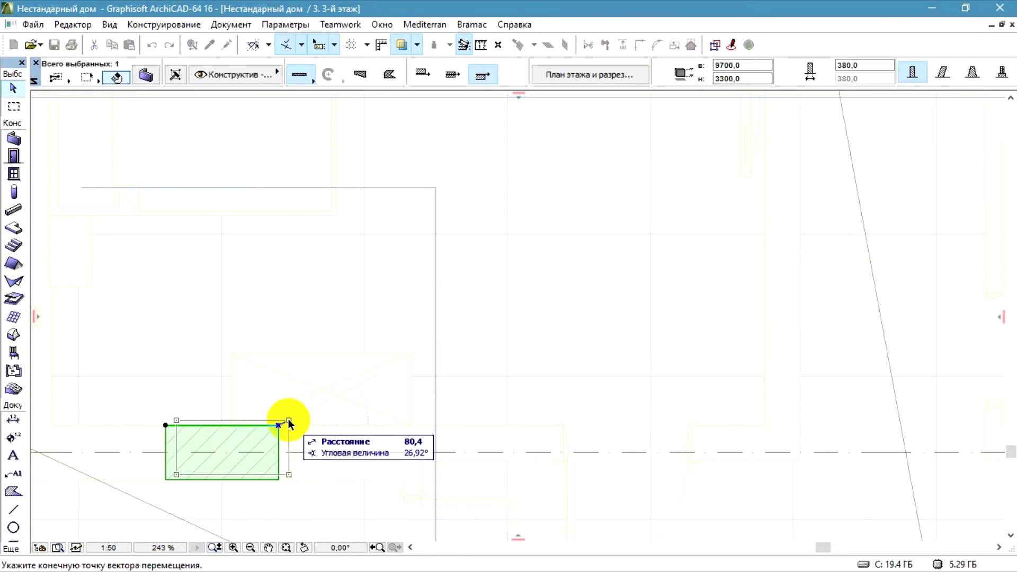
{"action": "type", "text": "x120y0"}
{"action": "key", "text": "Return"}
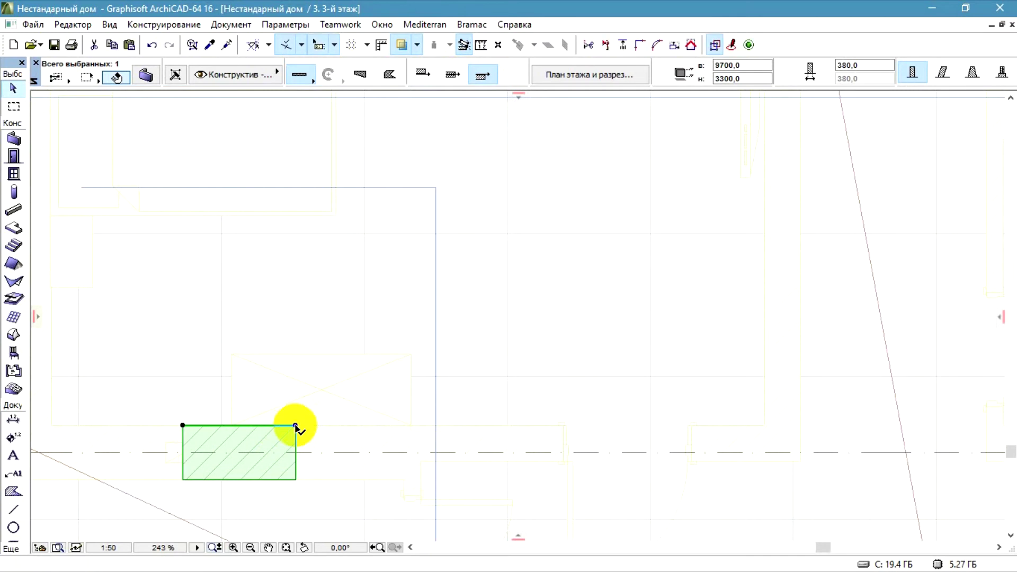
Stretch the wall's left end outward by 120 mm.
{"action": "scroll", "coordinate": [251, 439], "scroll_direction": "down", "scroll_amount": 3}
{"action": "left_click", "coordinate": [212, 436]}
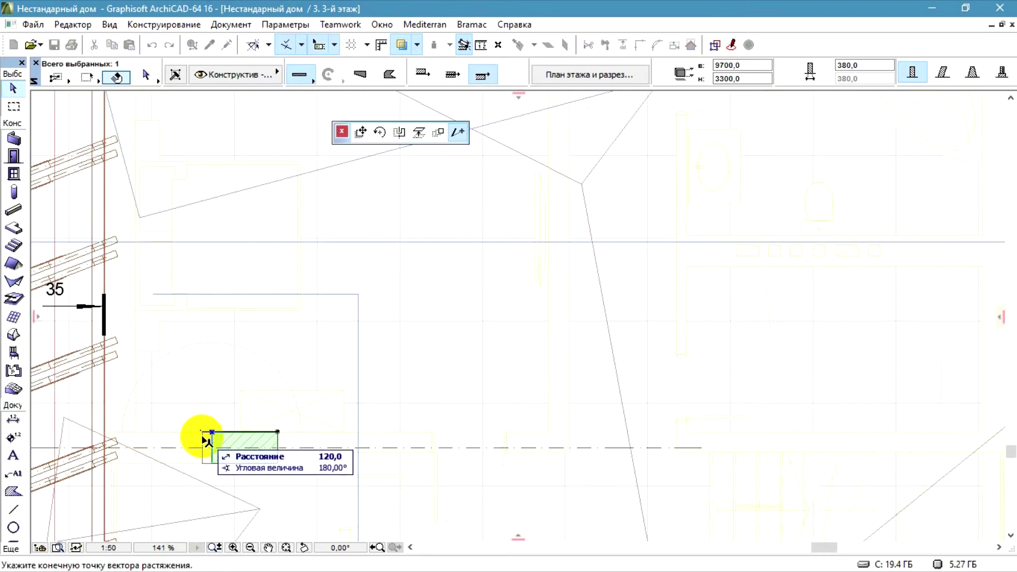
{"action": "left_click", "coordinate": [203, 433]}
{"action": "left_click", "coordinate": [203, 434]}
{"action": "key", "text": "Escape"}
Draw a short horizontal helper line above the wall and move its right end onto the wall's upper left corner.
{"action": "left_click", "coordinate": [14, 509]}
{"action": "scroll", "coordinate": [196, 426], "scroll_direction": "up", "scroll_amount": 3}
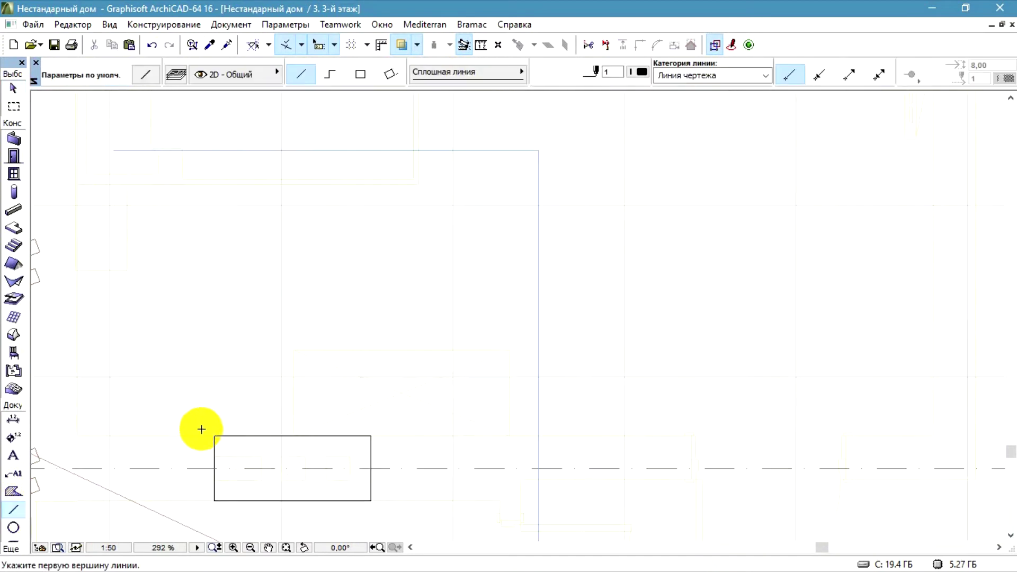
{"action": "left_click", "coordinate": [196, 425]}
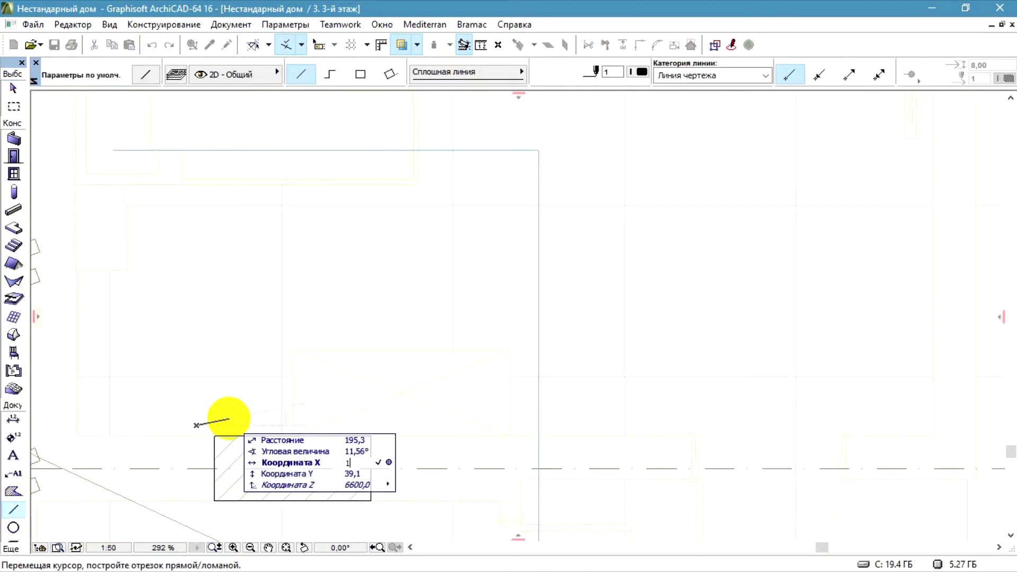
{"action": "key", "text": "Return"}
{"action": "key", "text": "Escape"}
{"action": "left_click", "coordinate": [217, 425]}
{"action": "key", "text": "ctrl+d"}
{"action": "left_click", "coordinate": [217, 425]}
{"action": "left_click", "coordinate": [212, 440]}
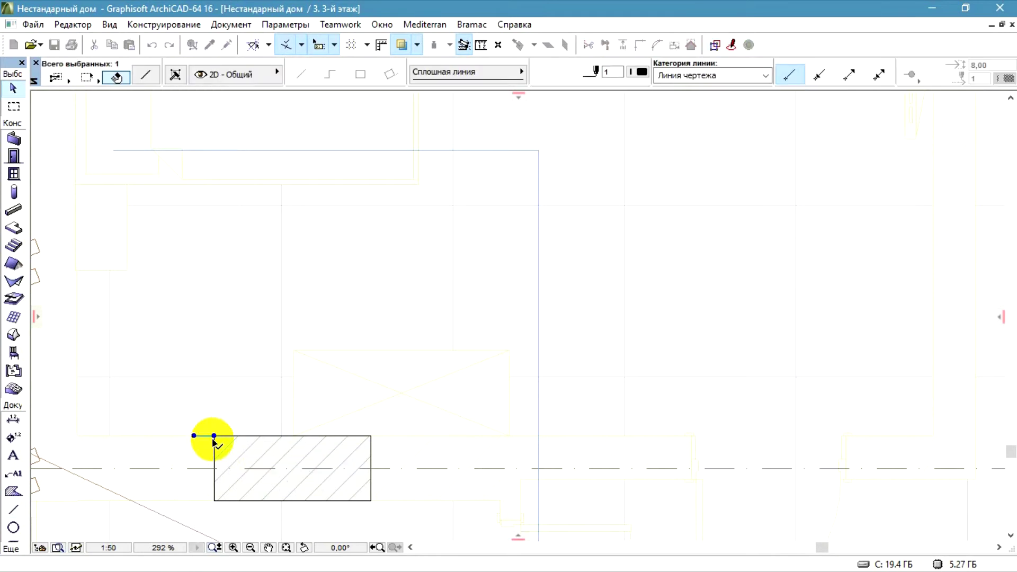
Stretch the wall's left end to the far end of the helper line.
{"action": "left_click", "coordinate": [213, 437]}
{"action": "left_click", "coordinate": [214, 500]}
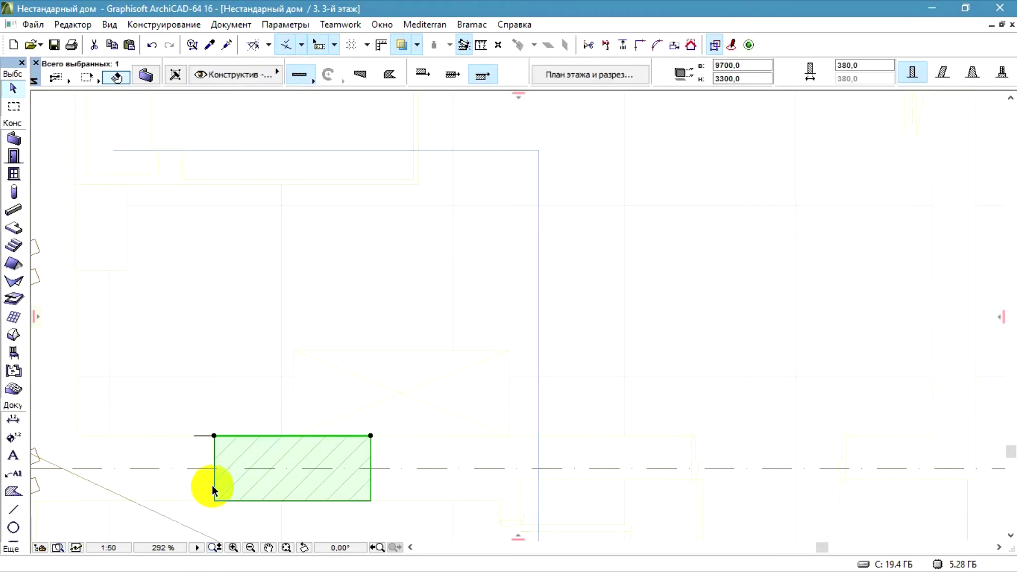
{"action": "left_click", "coordinate": [214, 436]}
{"action": "left_click", "coordinate": [194, 435]}
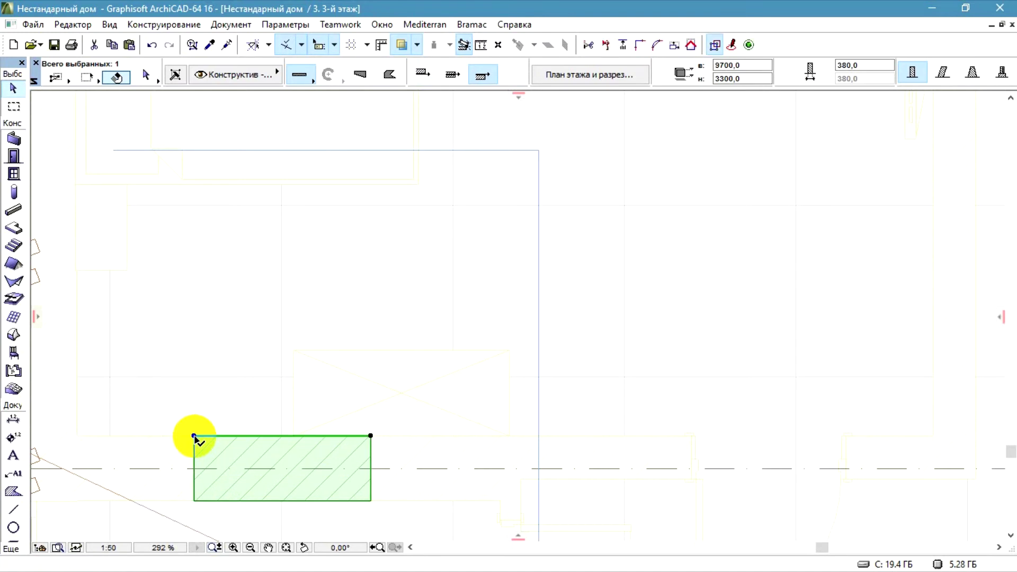
Copy the chimney wall to the second group of ventilation ducts beside the bathroom, placing it by its upper left corner.
{"action": "key", "text": "ctrl+shift+d"}
{"action": "left_click", "coordinate": [195, 435]}
{"action": "scroll", "coordinate": [159, 392], "scroll_direction": "down", "scroll_amount": 8}
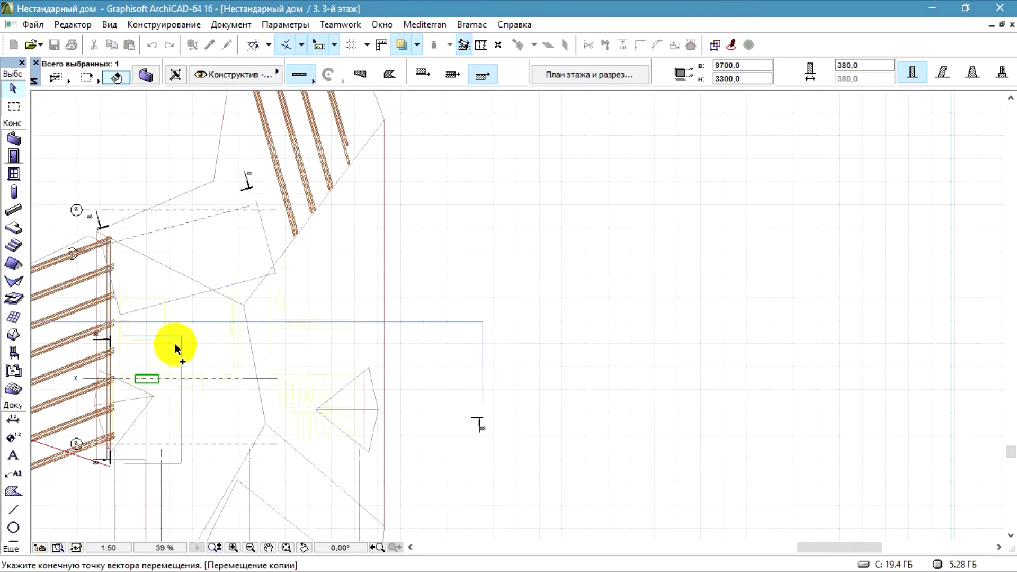
{"action": "scroll", "coordinate": [258, 297], "scroll_direction": "down", "scroll_amount": 1}
{"action": "scroll", "coordinate": [259, 307], "scroll_direction": "up", "scroll_amount": 5}
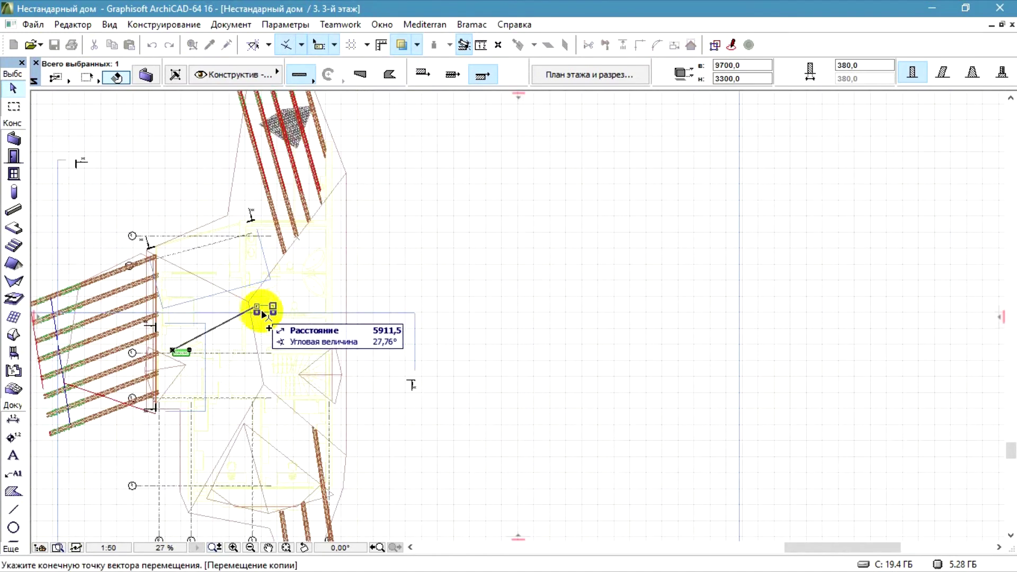
{"action": "left_click", "coordinate": [302, 306]}
Move the copied wall horizontally by X -120, Y 0.
{"action": "scroll", "coordinate": [392, 303], "scroll_direction": "up", "scroll_amount": 1}
{"action": "key", "text": "ctrl+d"}
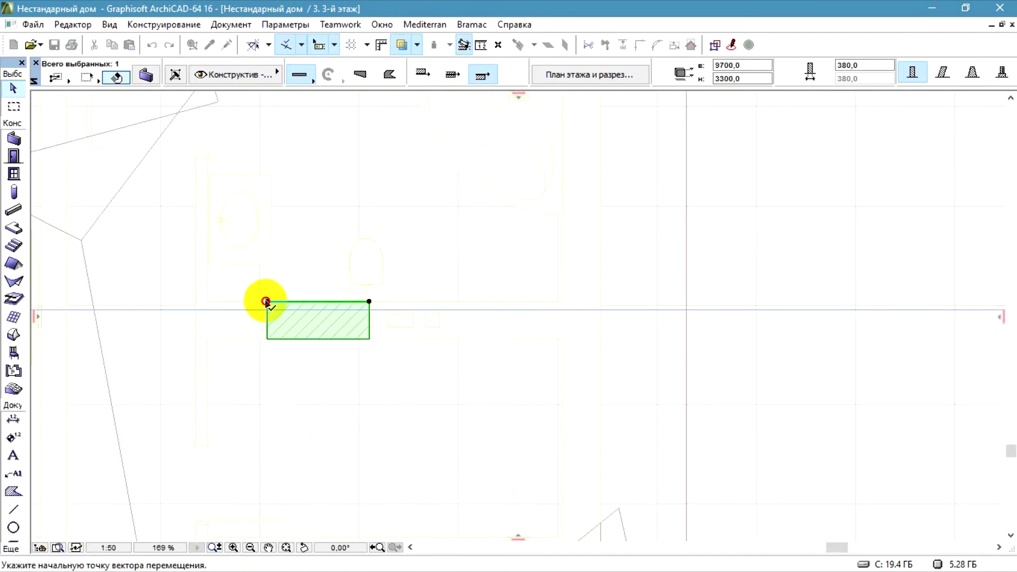
{"action": "left_click", "coordinate": [267, 301]}
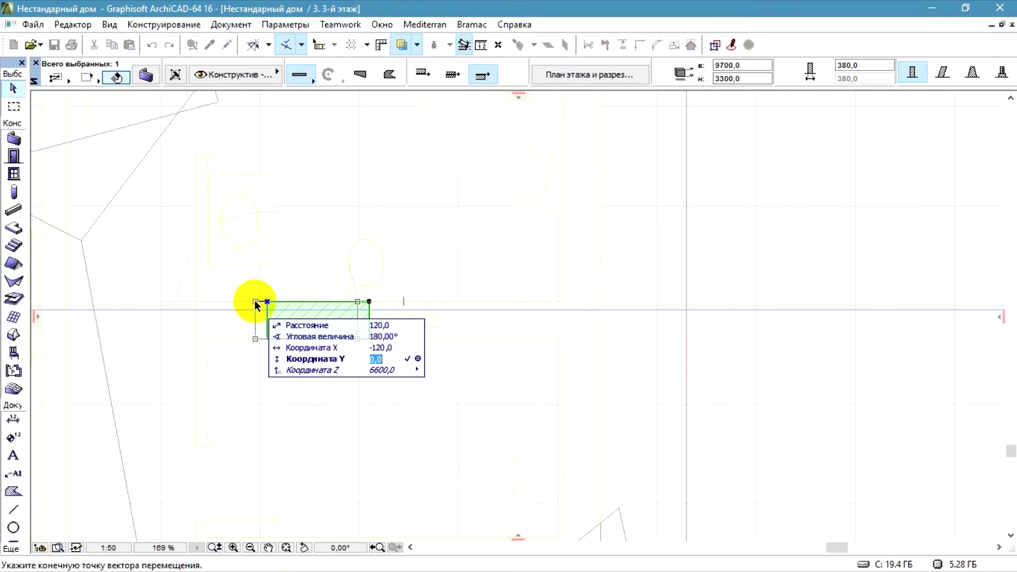
{"action": "key", "text": "Return"}
Stretch the copied wall's right end to the outer edge of the last ventilation duct.
{"action": "scroll", "coordinate": [427, 286], "scroll_direction": "up", "scroll_amount": 3}
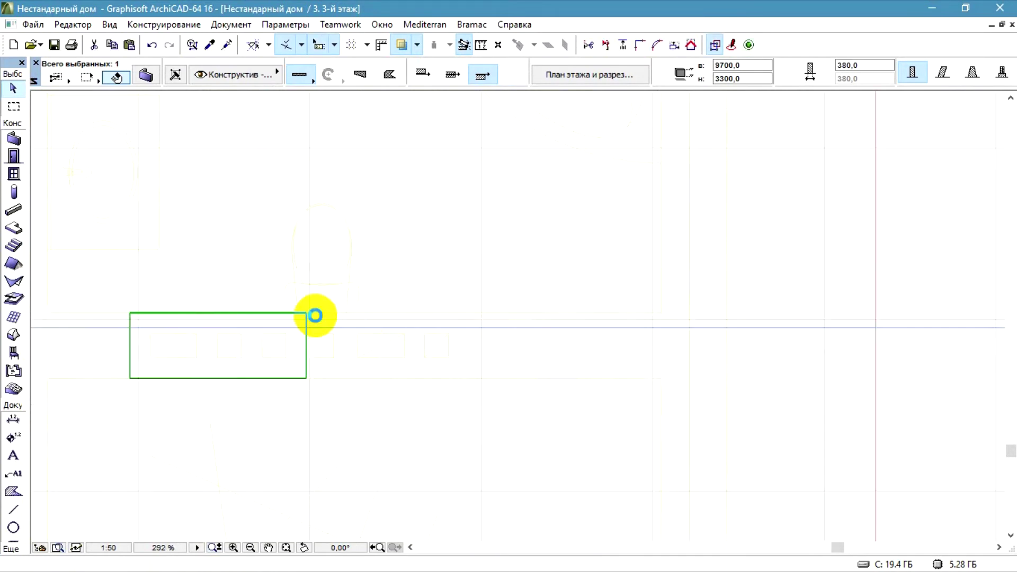
{"action": "left_click", "coordinate": [308, 314]}
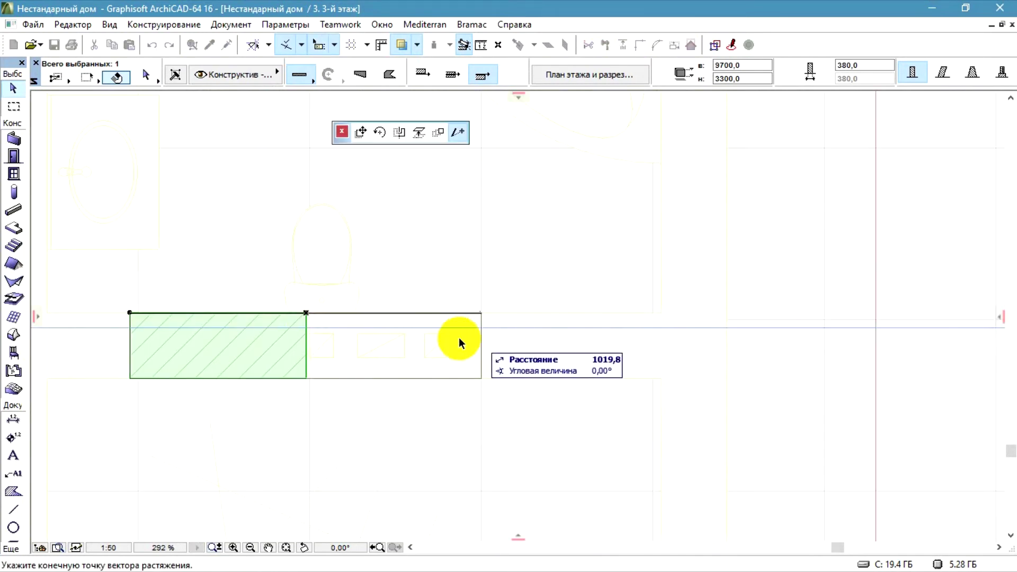
{"action": "left_click", "coordinate": [450, 311]}
Move the helper line to the copied wall's upper right corner and stretch the wall to the line's far end.
{"action": "scroll", "coordinate": [755, 305], "scroll_direction": "down", "scroll_amount": 5}
{"action": "scroll", "coordinate": [254, 458], "scroll_direction": "up", "scroll_amount": 5}
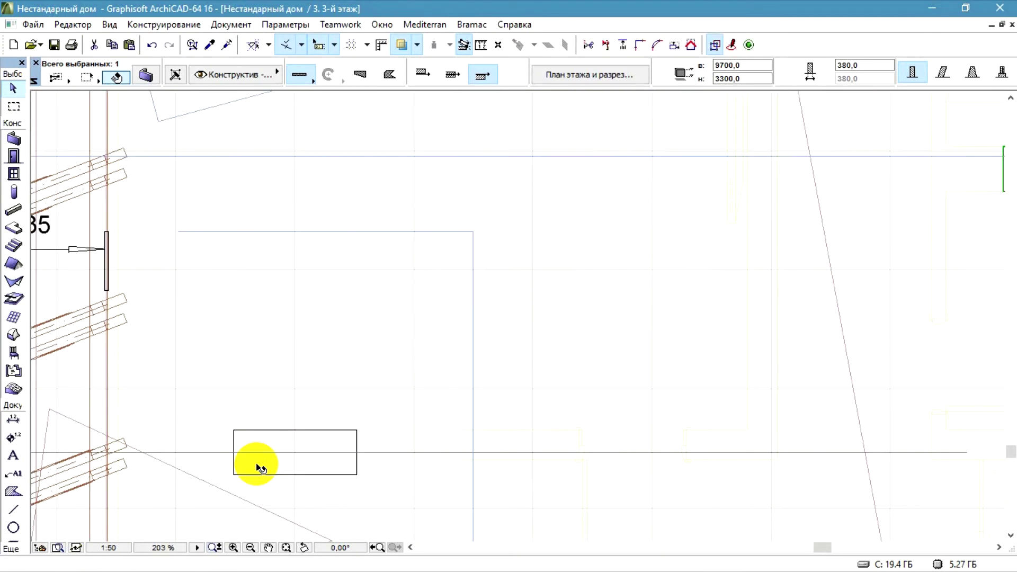
{"action": "left_click", "coordinate": [228, 415]}
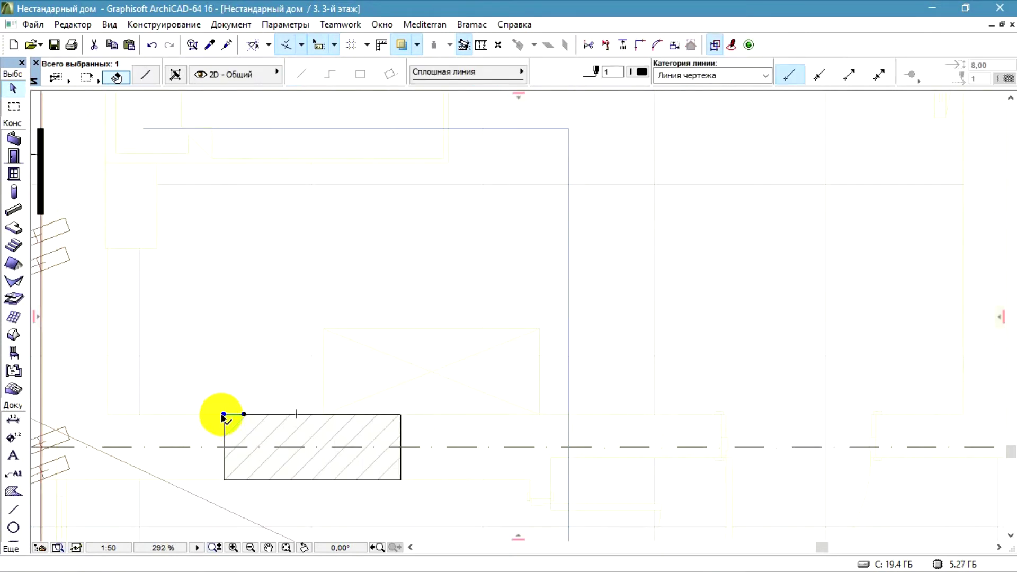
{"action": "key", "text": "ctrl+d"}
{"action": "left_click", "coordinate": [223, 415]}
{"action": "scroll", "coordinate": [173, 417], "scroll_direction": "down", "scroll_amount": 8}
{"action": "scroll", "coordinate": [473, 323], "scroll_direction": "up", "scroll_amount": 7}
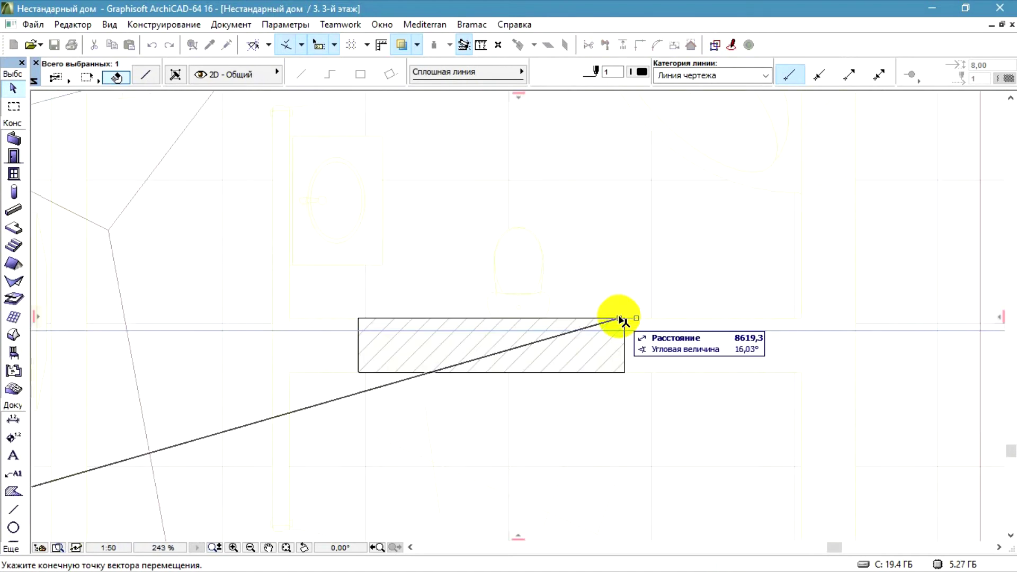
{"action": "left_click", "coordinate": [620, 319]}
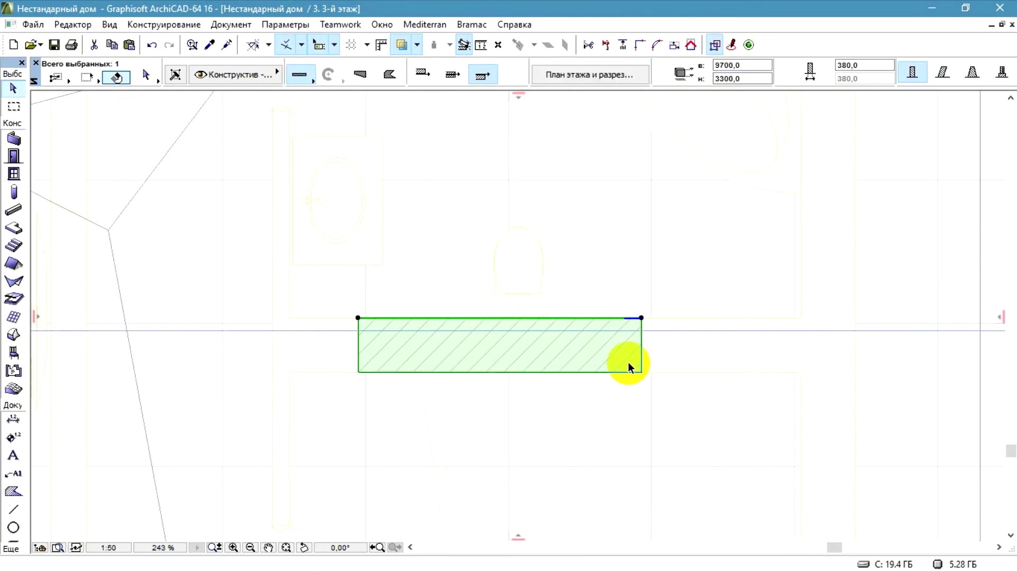
Clear the selection, enclose the central part of the house with a marquee and show that area in 3D.
{"action": "scroll", "coordinate": [638, 331], "scroll_direction": "down", "scroll_amount": 10}
{"action": "left_click", "coordinate": [582, 227]}
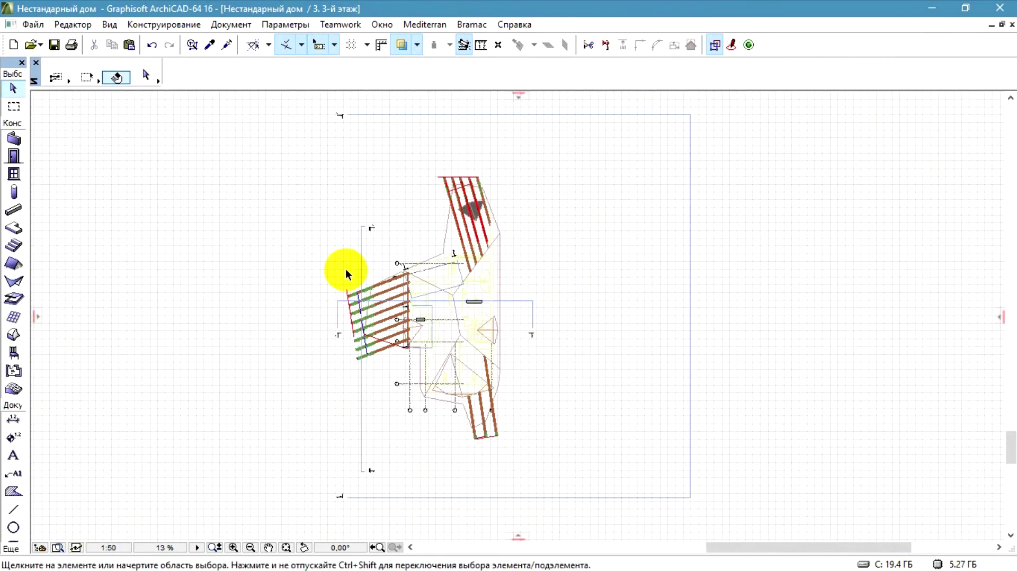
{"action": "left_click", "coordinate": [14, 106]}
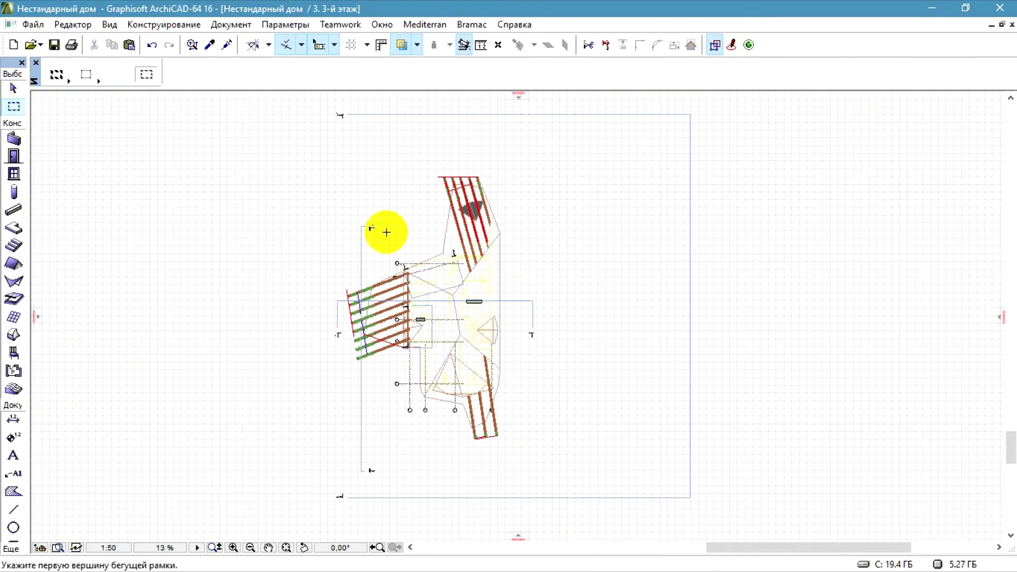
{"action": "left_click", "coordinate": [373, 211]}
{"action": "left_click", "coordinate": [524, 368]}
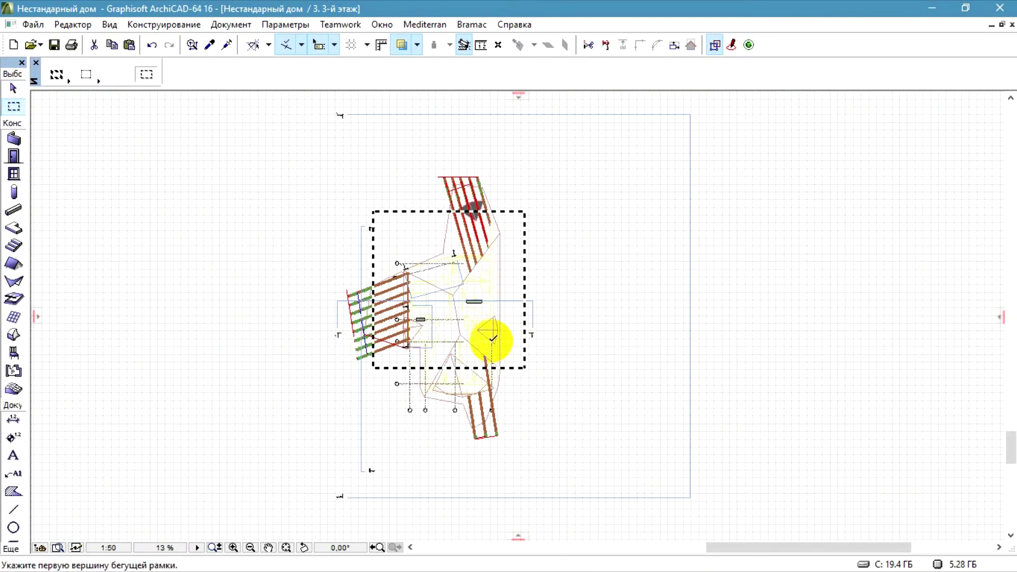
{"action": "key", "text": "F5"}
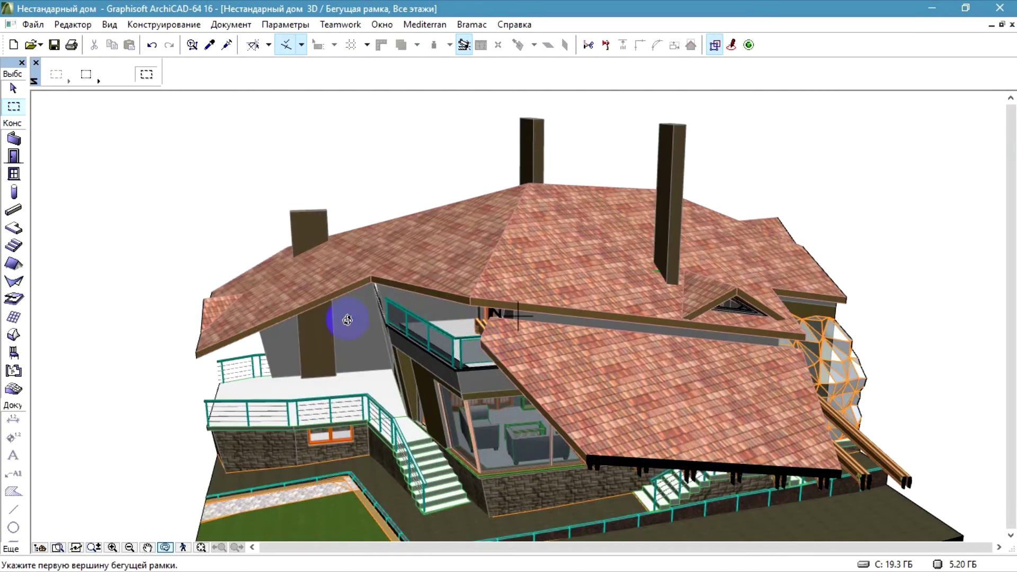
Lower the top of the tall chimney above the dormer in 3D by stretching its height to the roof ridge level.
{"action": "left_click_drag", "start_coordinate": [347, 320], "coordinate": [586, 182]}
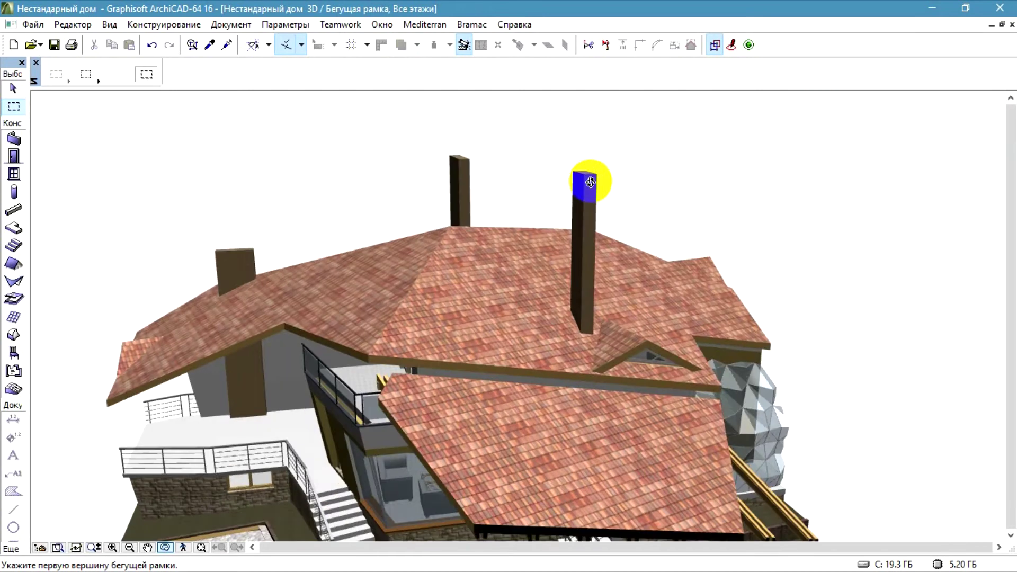
{"action": "left_click", "coordinate": [588, 183]}
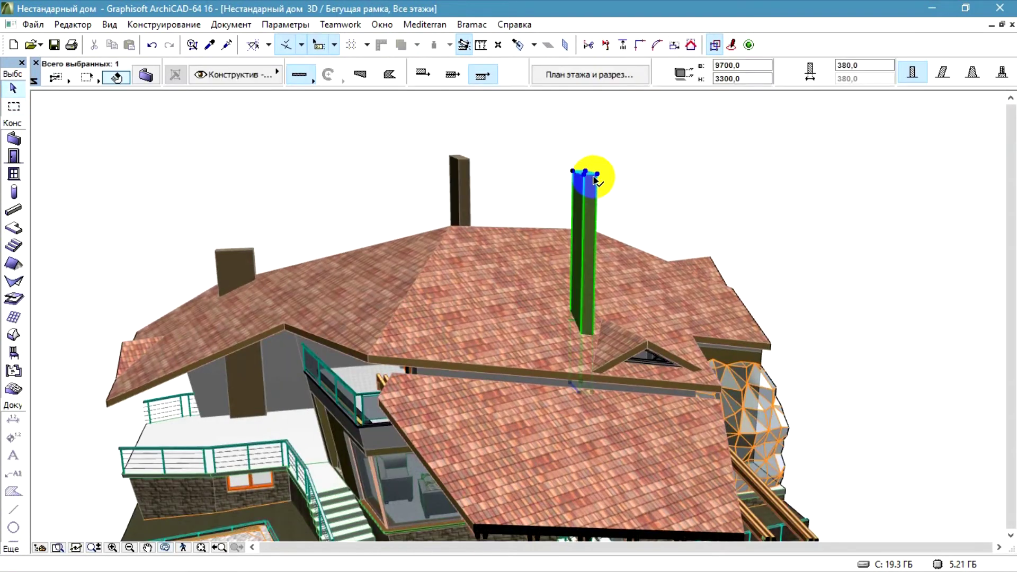
{"action": "left_click", "coordinate": [597, 175]}
{"action": "left_click", "coordinate": [379, 133]}
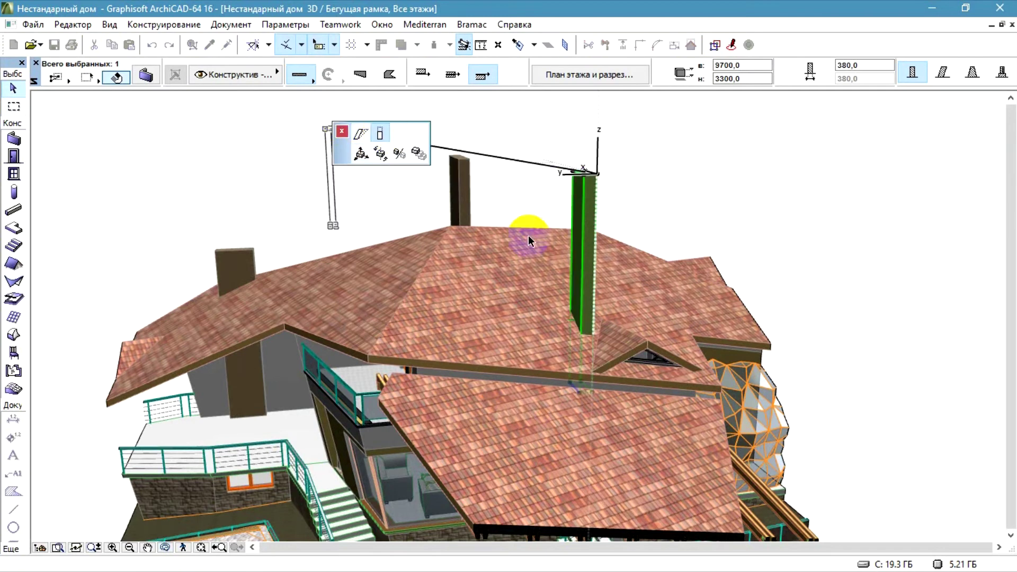
{"action": "left_click", "coordinate": [453, 228]}
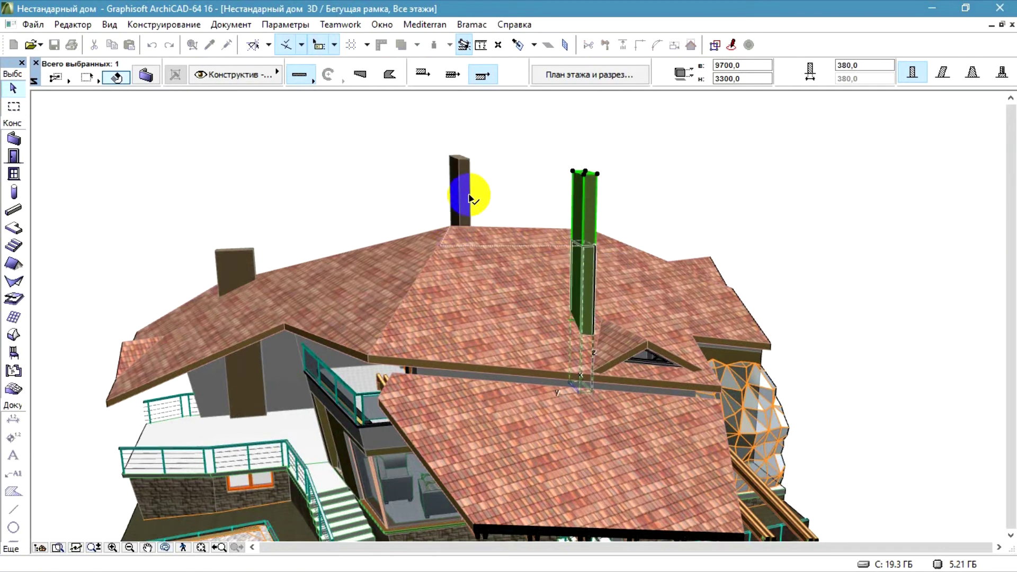
Lower the top of the chimney behind the ridge to the ridge level and clear the selection.
{"action": "left_click", "coordinate": [465, 166]}
{"action": "left_click", "coordinate": [468, 159]}
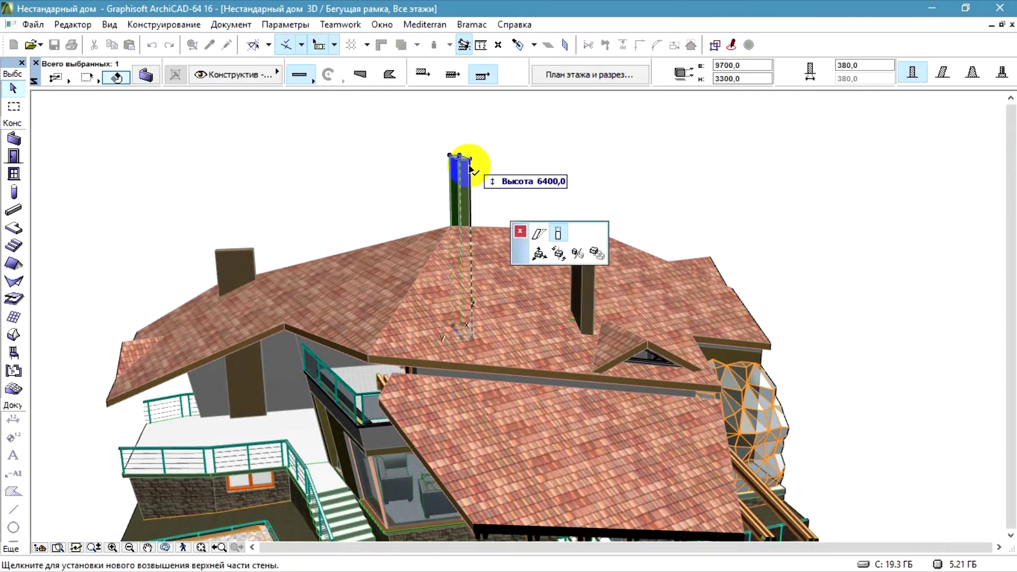
{"action": "left_click", "coordinate": [456, 223]}
{"action": "left_click", "coordinate": [599, 168]}
Examine the chimney height diagram in the Chrome browser and compare the chimney tops with the roof ridge in section 1-1.
{"action": "scroll", "coordinate": [708, 163], "scroll_direction": "down", "scroll_amount": 2}
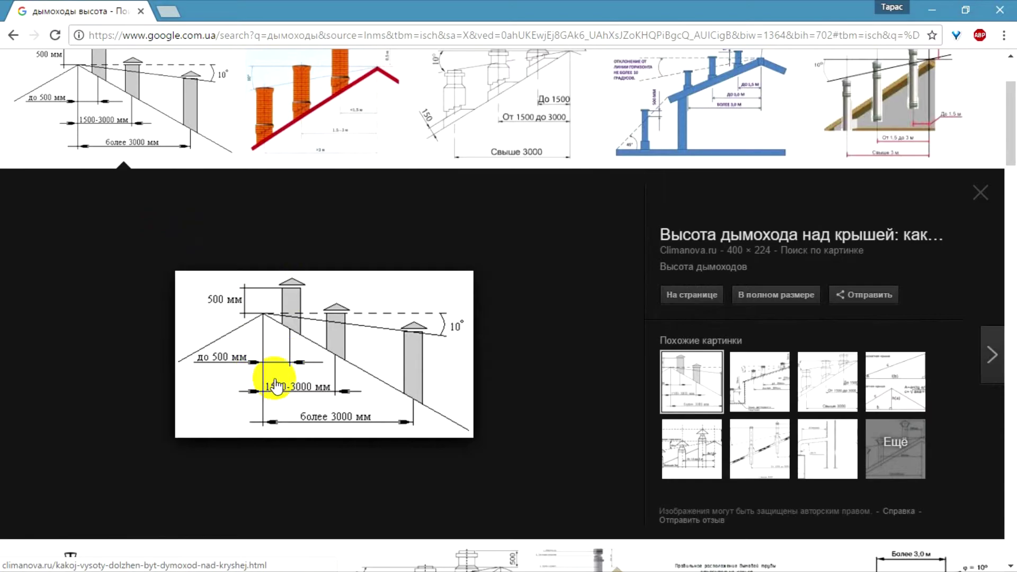
{"action": "left_click", "coordinate": [336, 127]}
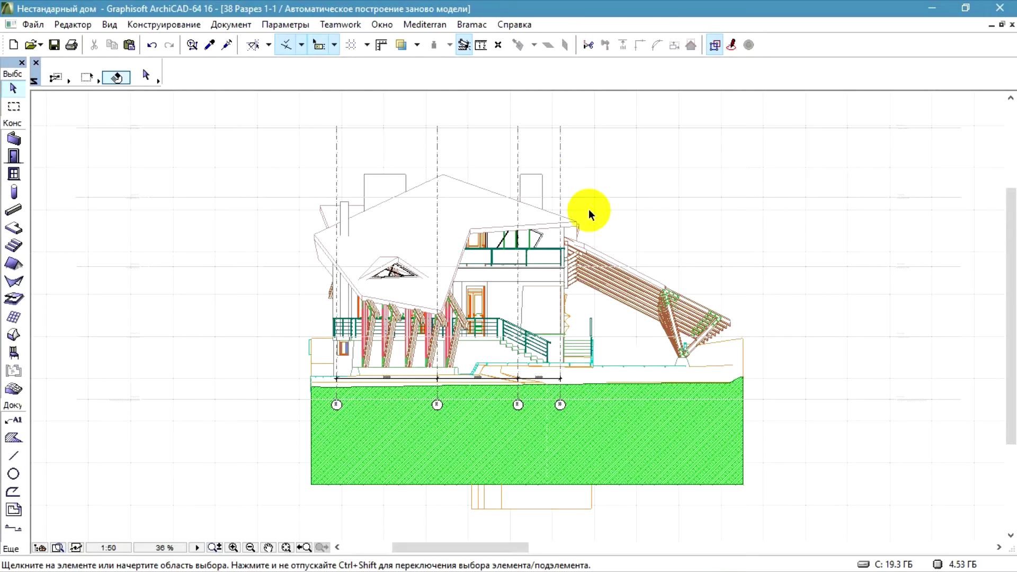
{"action": "scroll", "coordinate": [332, 184], "scroll_direction": "up", "scroll_amount": 6}
{"action": "scroll", "coordinate": [16, 424], "scroll_direction": "up", "scroll_amount": 3}
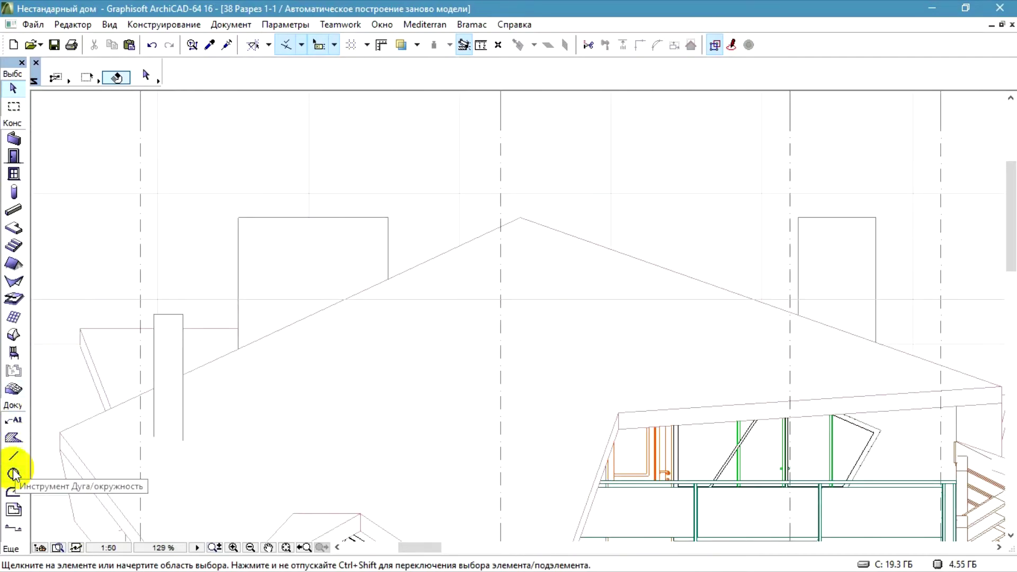
Dimension the horizontal distance from the roof ridge to the middle of the wide chimney left of it.
{"action": "left_click", "coordinate": [15, 418]}
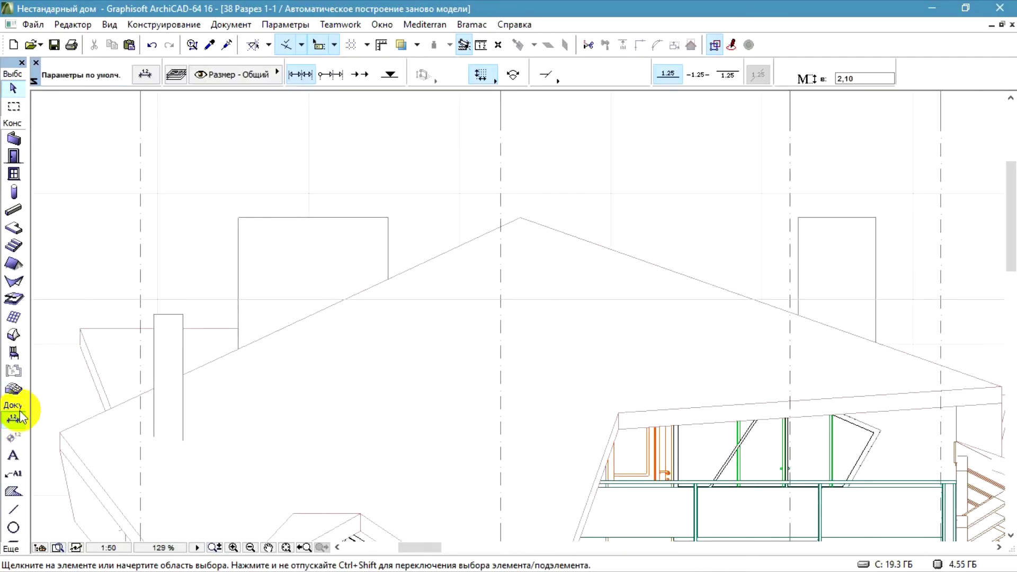
{"action": "left_click", "coordinate": [519, 216]}
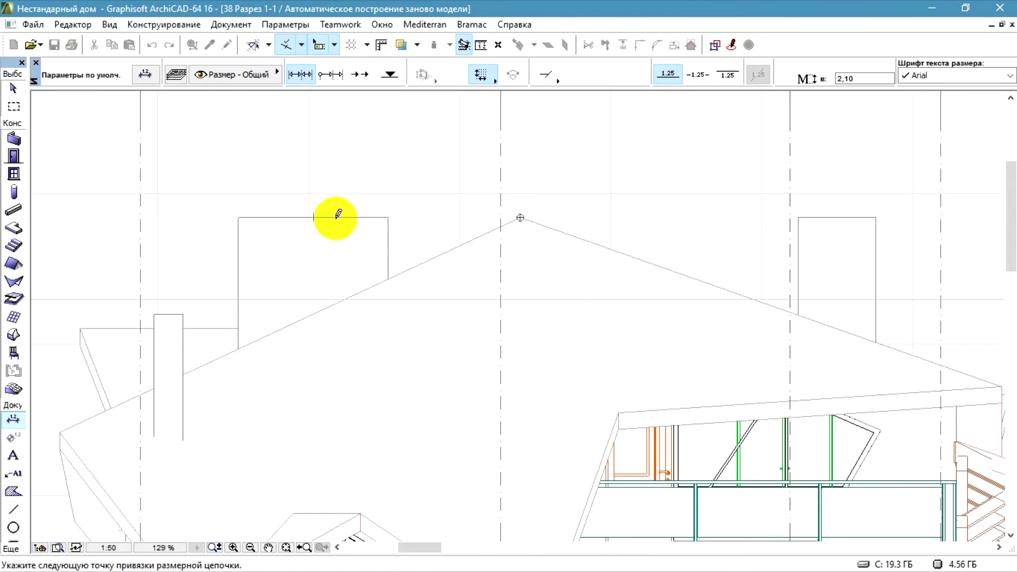
{"action": "left_click", "coordinate": [314, 218]}
{"action": "double_click", "coordinate": [384, 171]}
{"action": "left_click", "coordinate": [386, 164]}
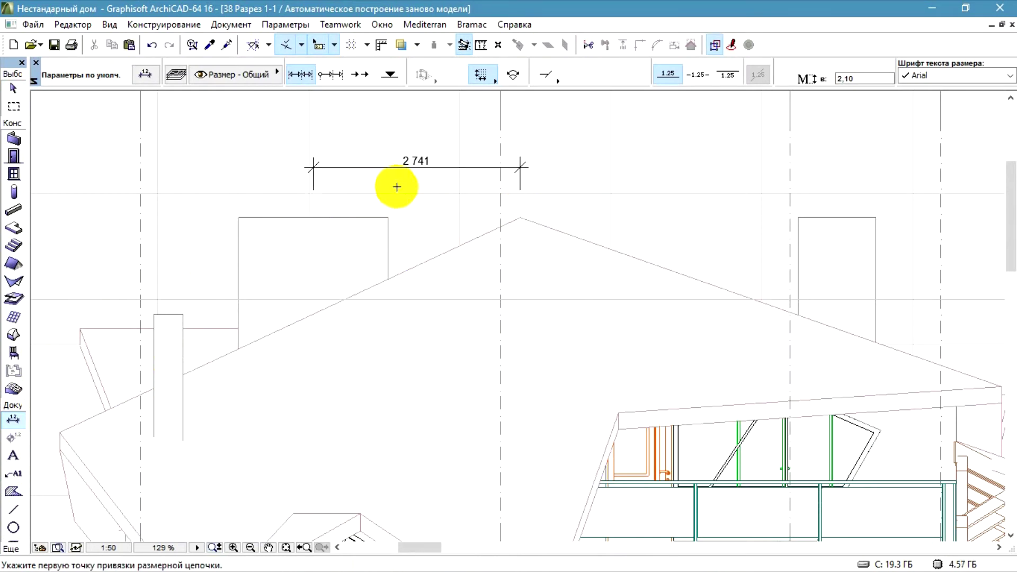
Dimension the horizontal distance from the roof ridge to the middle of the chimney right of it.
{"action": "scroll", "coordinate": [397, 186], "scroll_direction": "down", "scroll_amount": 2}
{"action": "left_click", "coordinate": [489, 208]}
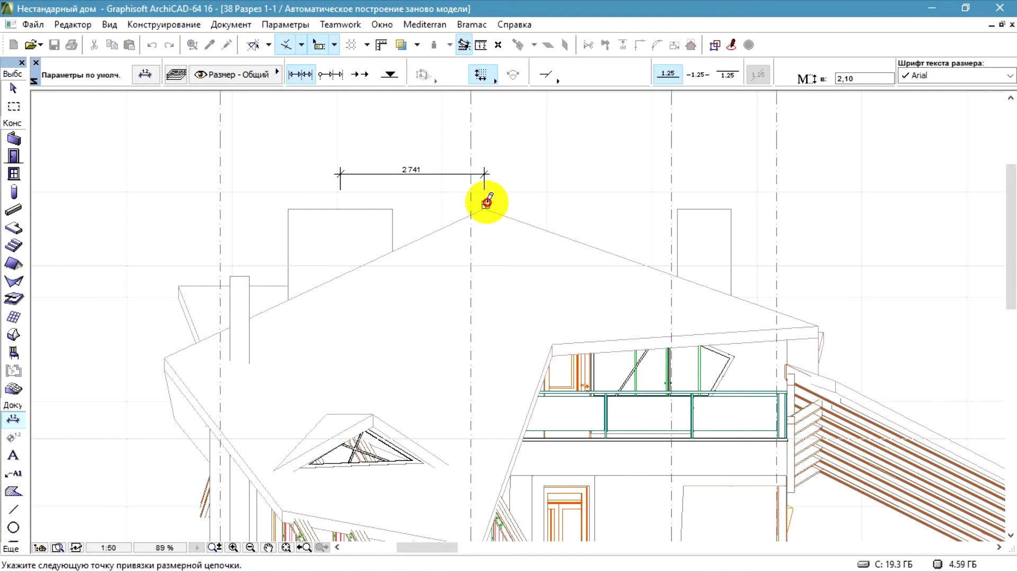
{"action": "left_click", "coordinate": [704, 210]}
{"action": "double_click", "coordinate": [642, 188]}
{"action": "left_click", "coordinate": [639, 186]}
{"action": "left_click", "coordinate": [380, 241]}
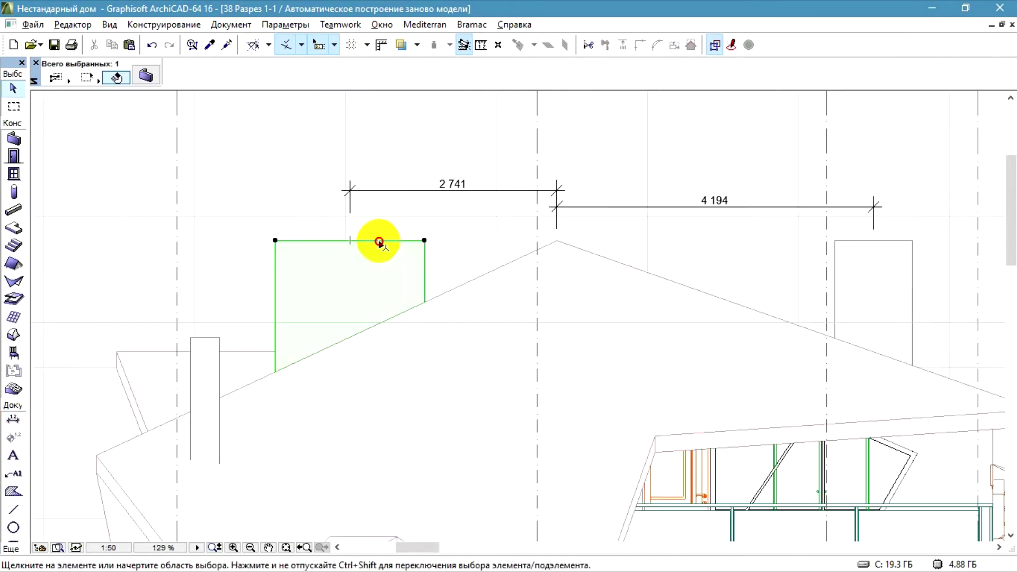
{"action": "left_click", "coordinate": [424, 240]}
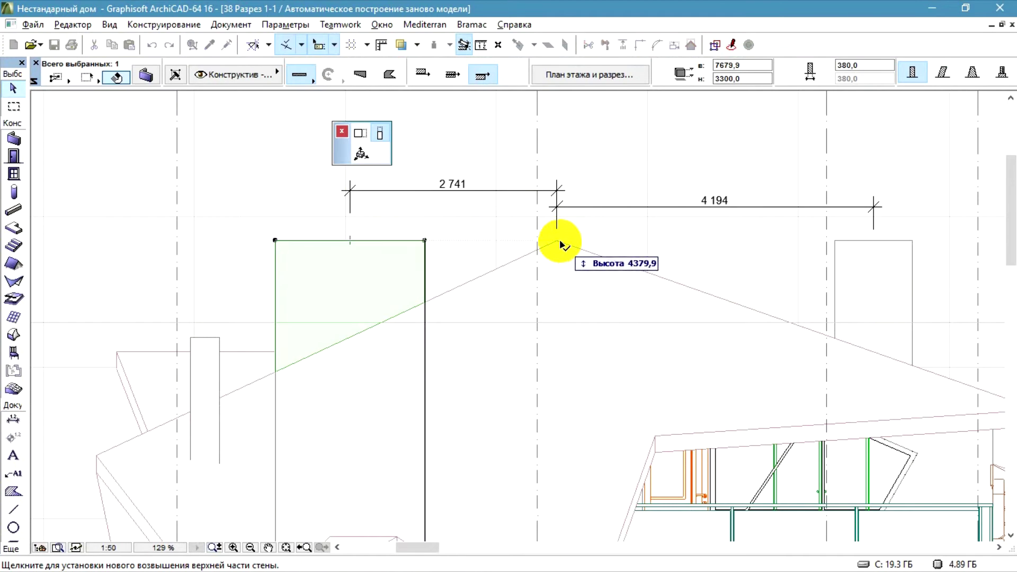
{"action": "scroll", "coordinate": [321, 268], "scroll_direction": "down", "scroll_amount": 3}
{"action": "left_click", "coordinate": [711, 205]}
{"action": "scroll", "coordinate": [539, 189], "scroll_direction": "up", "scroll_amount": 1}
Draw a horizontal line from the roof ridge point towards the chimney on the right slope.
{"action": "left_click", "coordinate": [13, 509]}
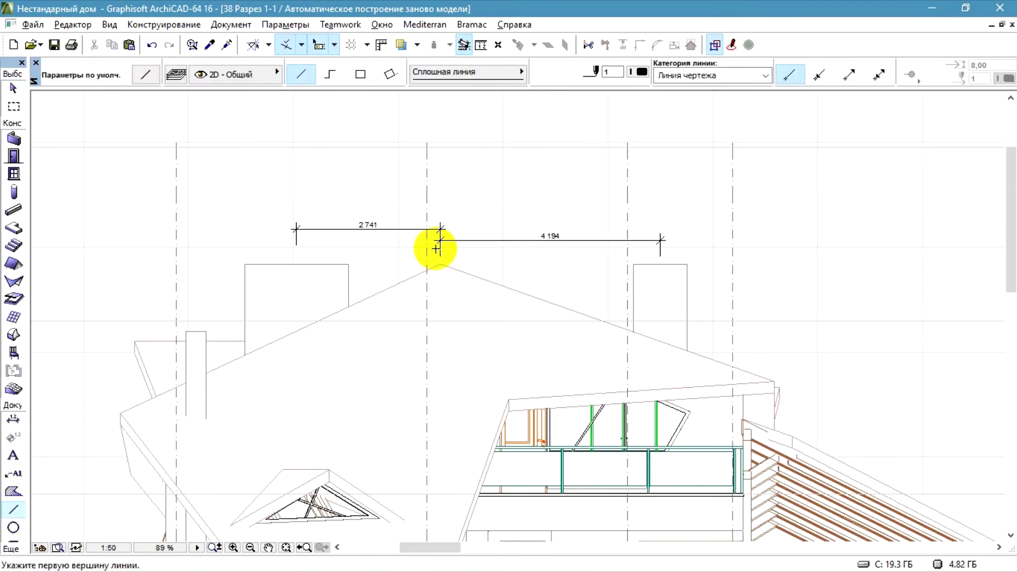
{"action": "left_click", "coordinate": [595, 264]}
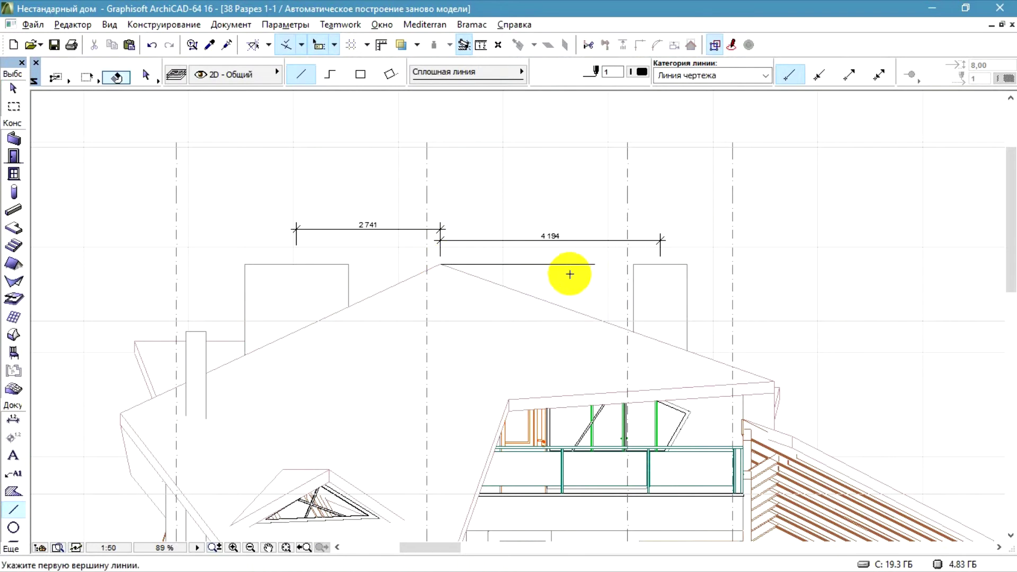
{"action": "key", "text": "Escape"}
Rotate the horizontal line by 10° about the roof ridge point.
{"action": "left_click", "coordinate": [579, 265]}
{"action": "key", "text": "ctrl+e"}
{"action": "left_click", "coordinate": [441, 264]}
{"action": "left_click", "coordinate": [604, 264]}
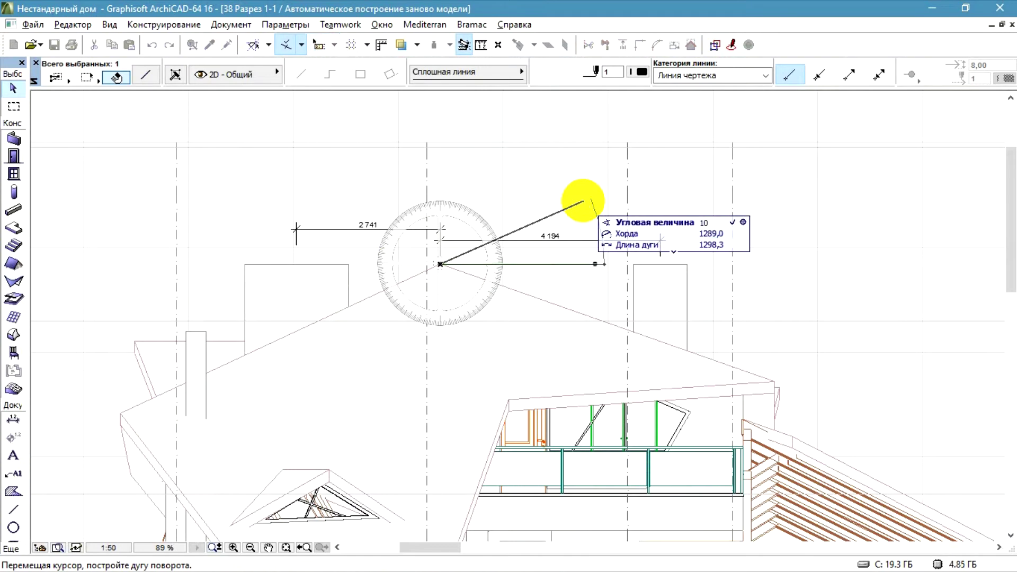
{"action": "left_click", "coordinate": [593, 237]}
Mirror the 10° line about the ridge's horizontal so it slopes down, and extend its end past the right chimney.
{"action": "key", "text": "ctrl+m"}
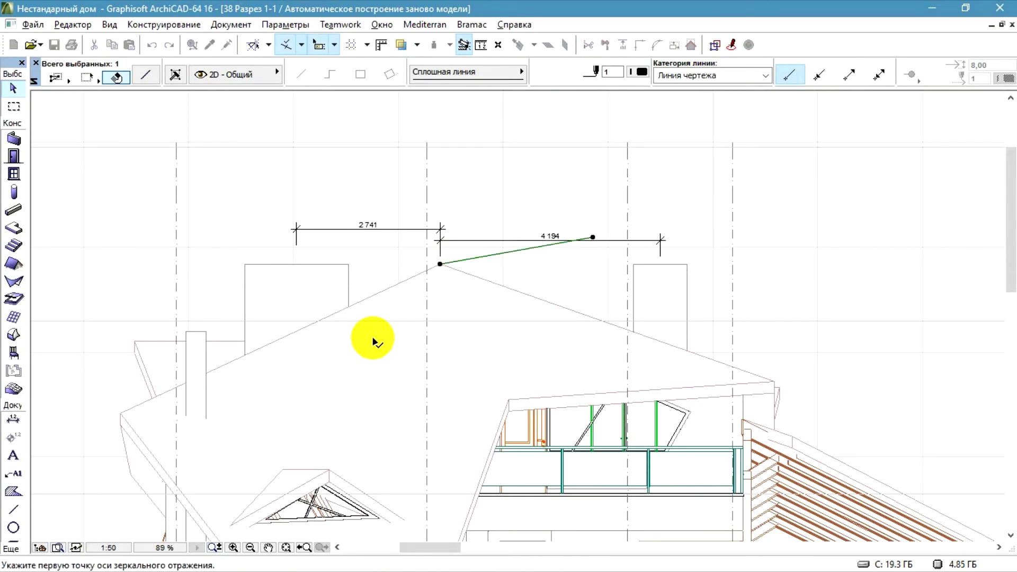
{"action": "left_click", "coordinate": [440, 263]}
{"action": "left_click", "coordinate": [554, 270]}
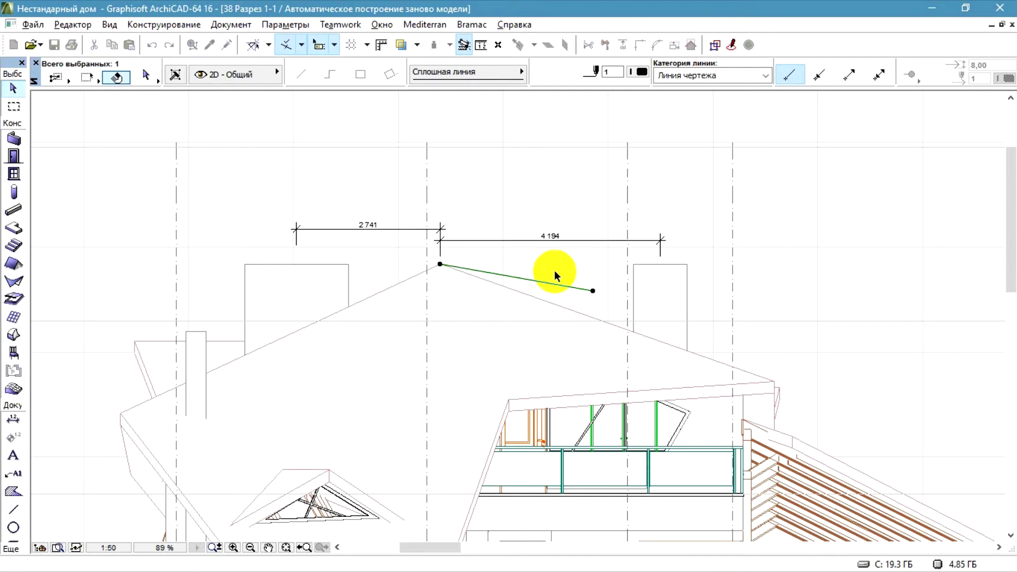
{"action": "left_click", "coordinate": [593, 290]}
{"action": "left_click", "coordinate": [761, 319]}
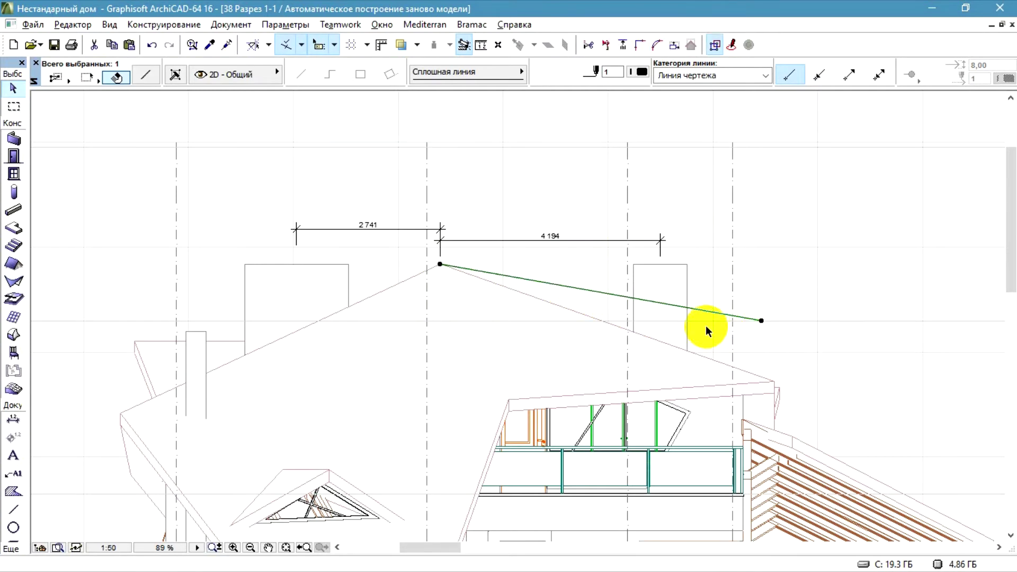
Lower the right chimney's top to the point where the 10° line crosses the chimney's centre, and clear the selection.
{"action": "left_click", "coordinate": [687, 267]}
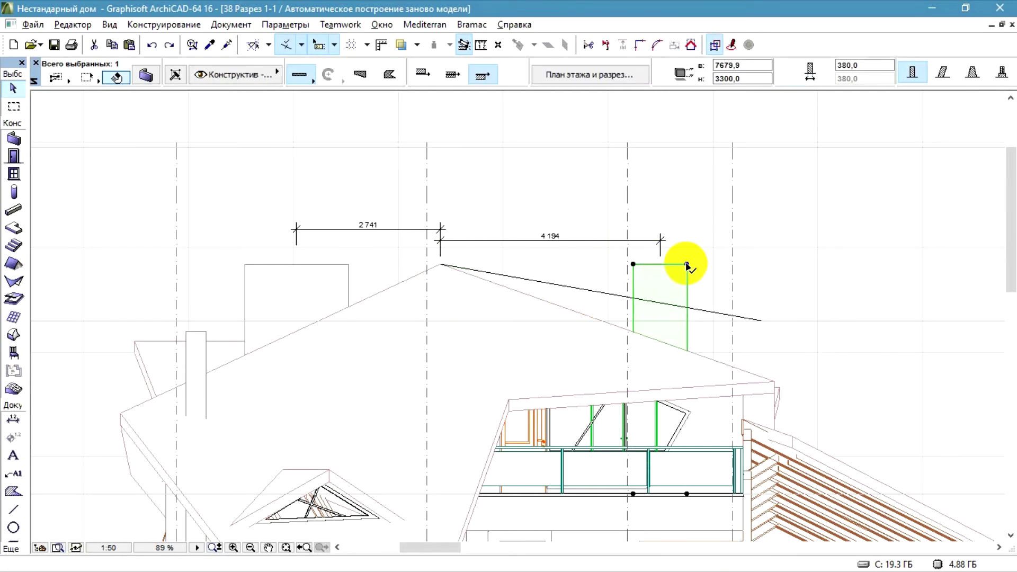
{"action": "left_click", "coordinate": [687, 263]}
{"action": "left_click", "coordinate": [380, 133]}
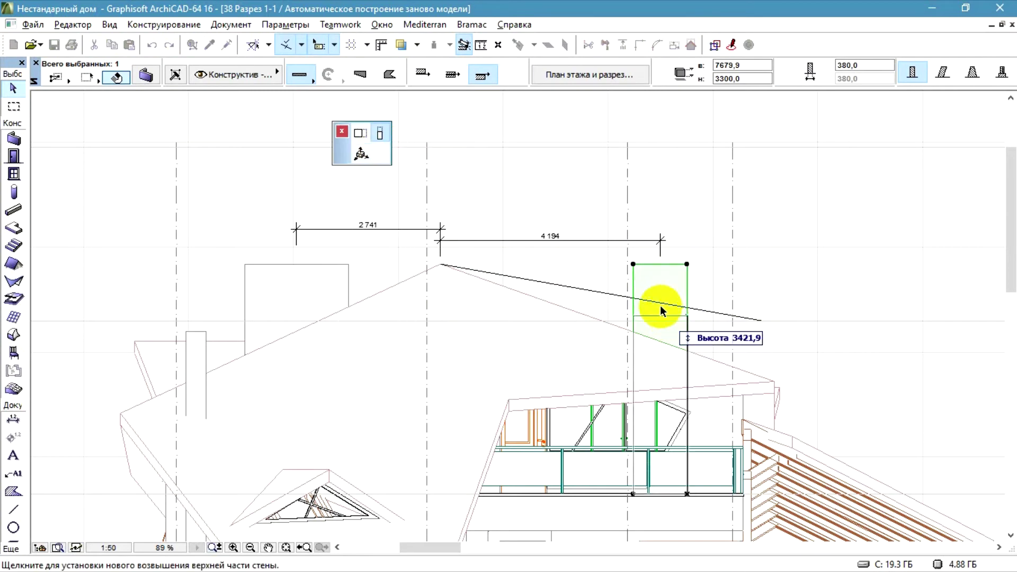
{"action": "left_click", "coordinate": [659, 306]}
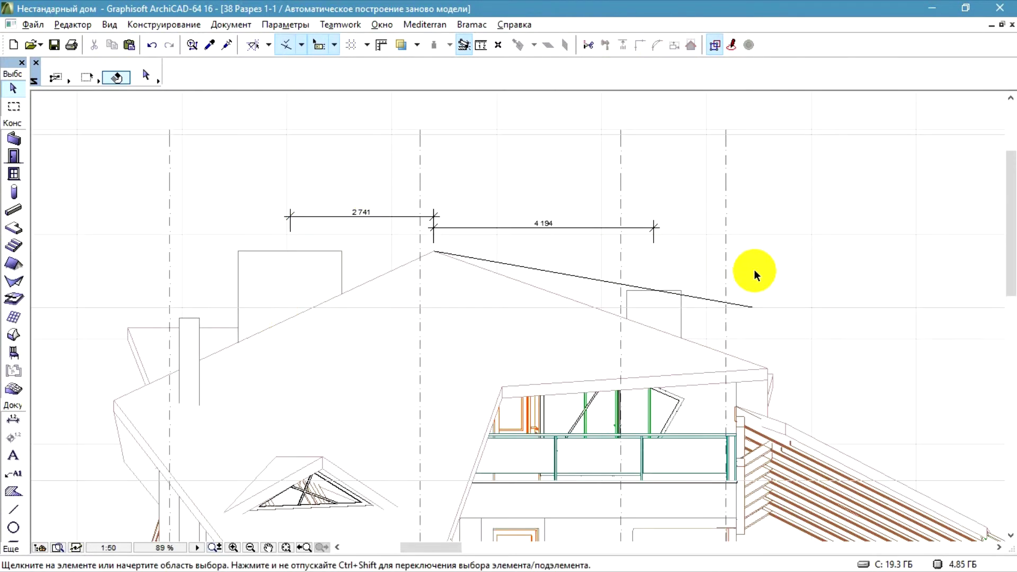
{"action": "scroll", "coordinate": [740, 251], "scroll_direction": "up", "scroll_amount": 2}
{"action": "scroll", "coordinate": [729, 253], "scroll_direction": "down", "scroll_amount": 3}
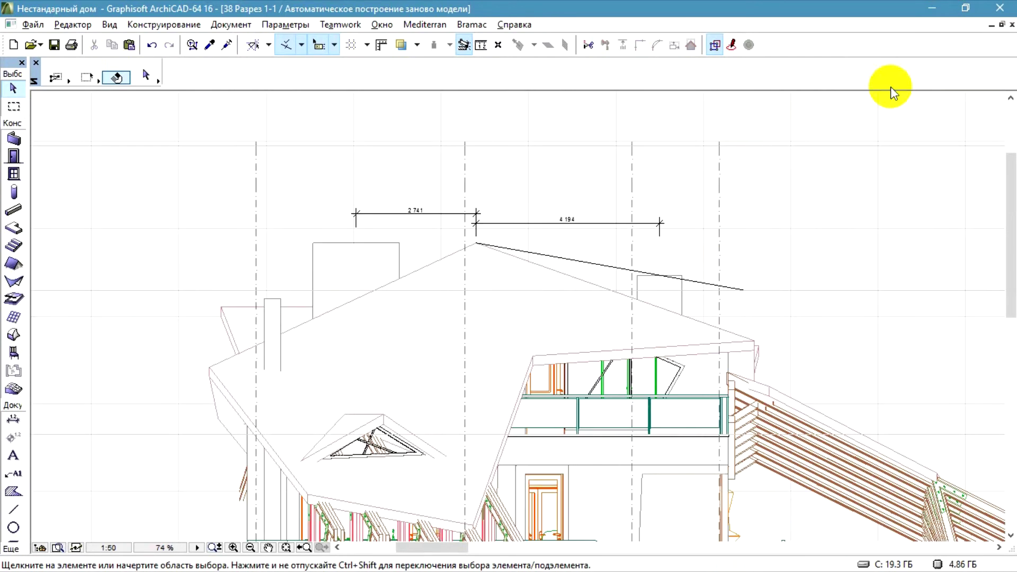
Return to the 3rd-floor plan and place a copy of the roof slope with the dormer about 6413 mm horizontally outside the house.
{"action": "left_click", "coordinate": [1011, 26]}
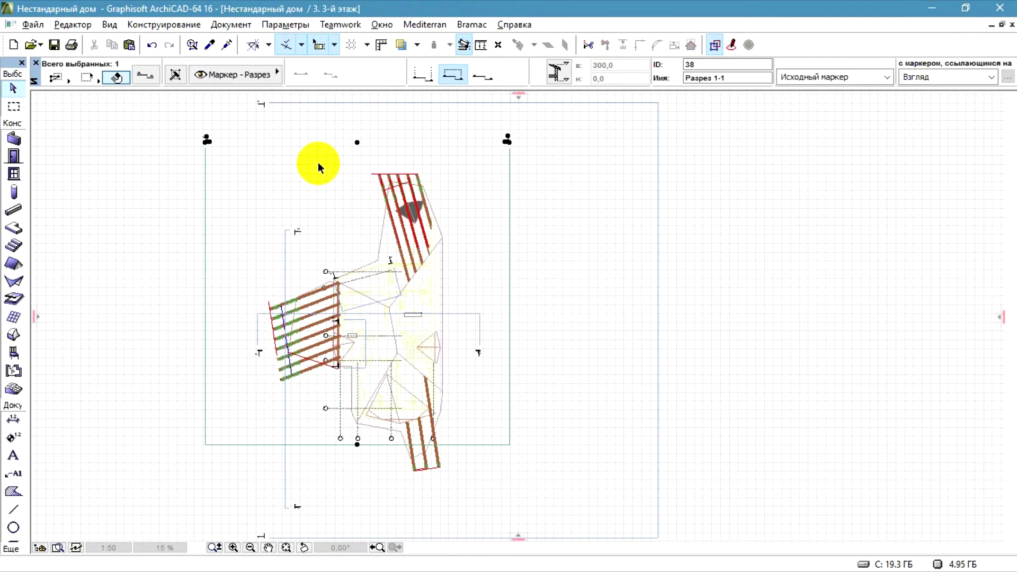
{"action": "scroll", "coordinate": [326, 383], "scroll_direction": "up", "scroll_amount": 4}
{"action": "left_click", "coordinate": [531, 248]}
{"action": "scroll", "coordinate": [510, 204], "scroll_direction": "up", "scroll_amount": 3}
{"action": "scroll", "coordinate": [510, 207], "scroll_direction": "up", "scroll_amount": 2}
{"action": "key", "text": "ctrl+shift+d"}
{"action": "left_click", "coordinate": [378, 243]}
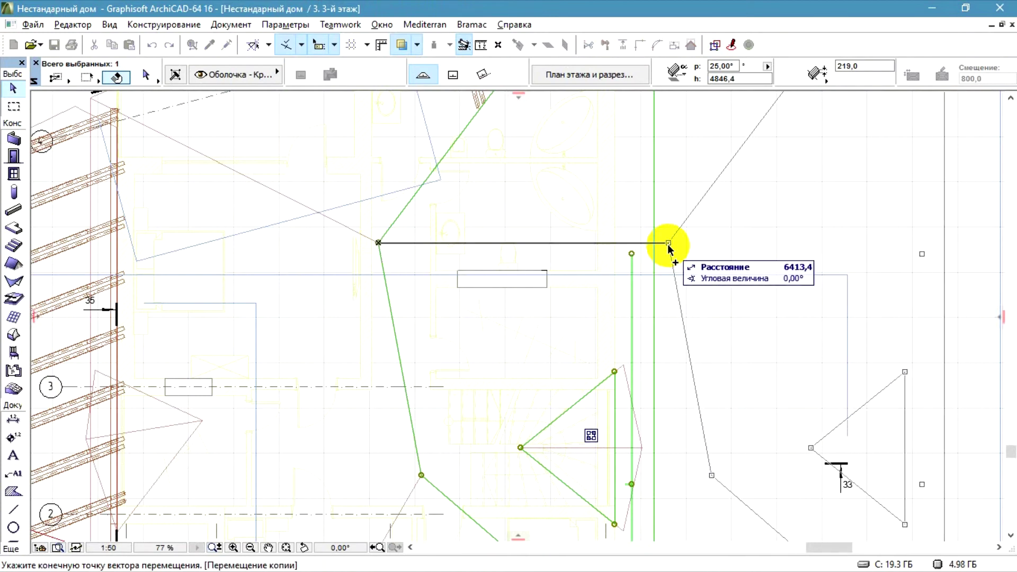
{"action": "left_click", "coordinate": [666, 244]}
Reopen section 1-1 from its marker on the floor plan, with the copied roof slope in view.
{"action": "scroll", "coordinate": [555, 309], "scroll_direction": "down", "scroll_amount": 6}
{"action": "scroll", "coordinate": [552, 310], "scroll_direction": "down", "scroll_amount": 3}
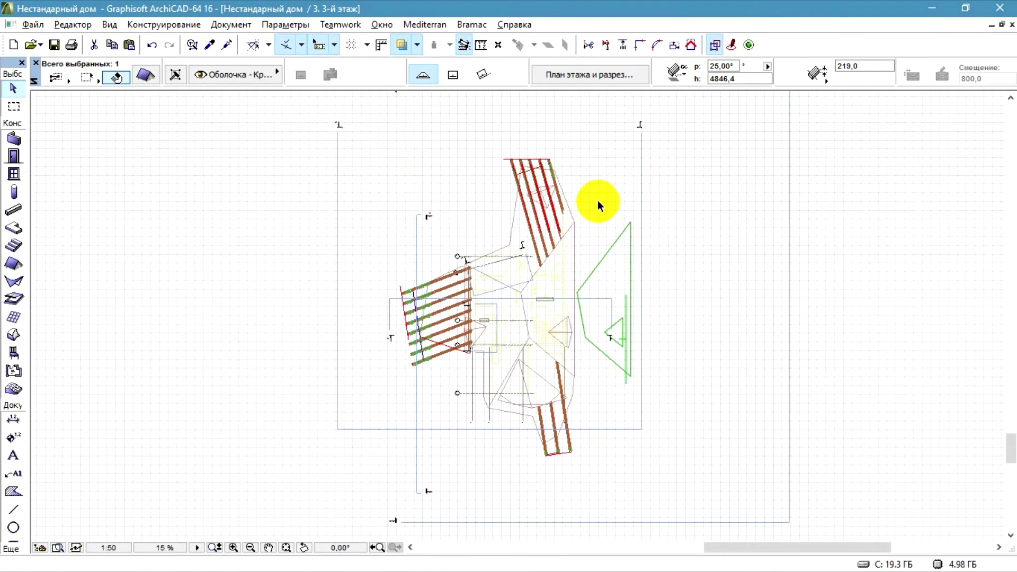
{"action": "left_click", "coordinate": [640, 125]}
{"action": "right_click", "coordinate": [640, 129]}
{"action": "left_click", "coordinate": [697, 182]}
{"action": "scroll", "coordinate": [685, 172], "scroll_direction": "down", "scroll_amount": 2}
Move the copied roof slope in the section so that it runs above the left roof slope and across the wide chimney.
{"action": "left_click", "coordinate": [325, 255]}
{"action": "scroll", "coordinate": [336, 252], "scroll_direction": "up", "scroll_amount": 2}
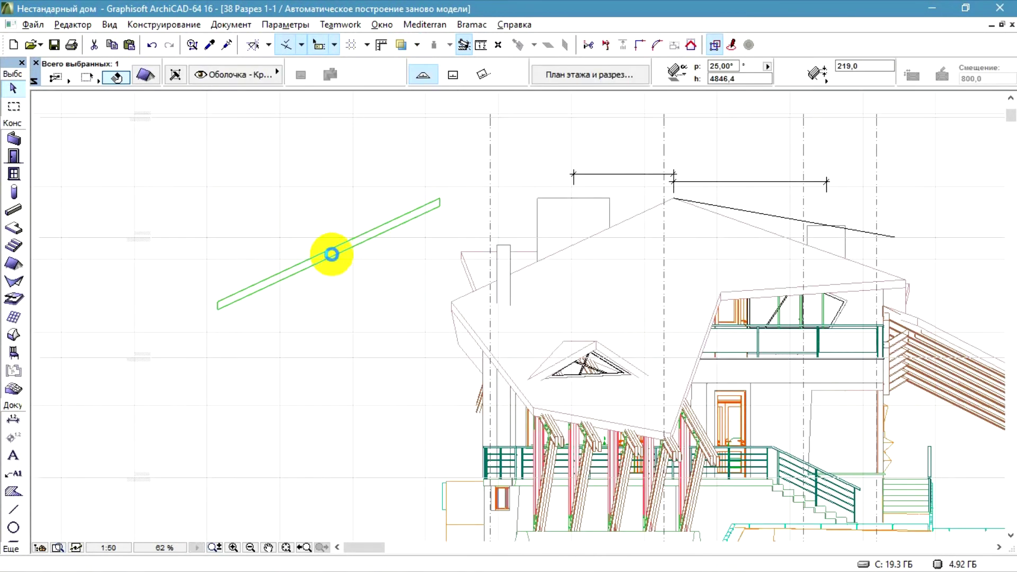
{"action": "left_click_drag", "start_coordinate": [324, 259], "coordinate": [577, 203]}
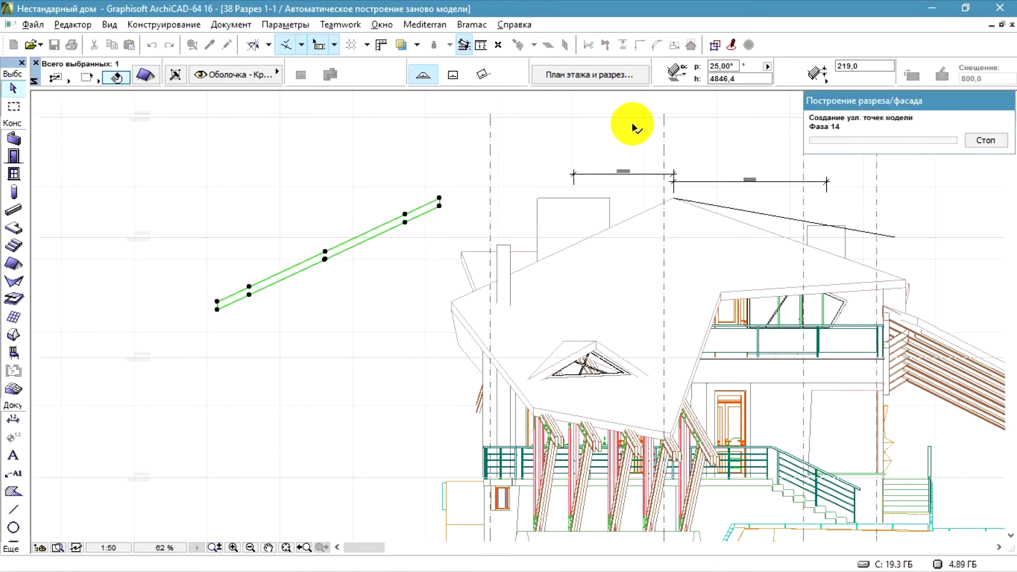
{"action": "scroll", "coordinate": [572, 185], "scroll_direction": "up", "scroll_amount": 6}
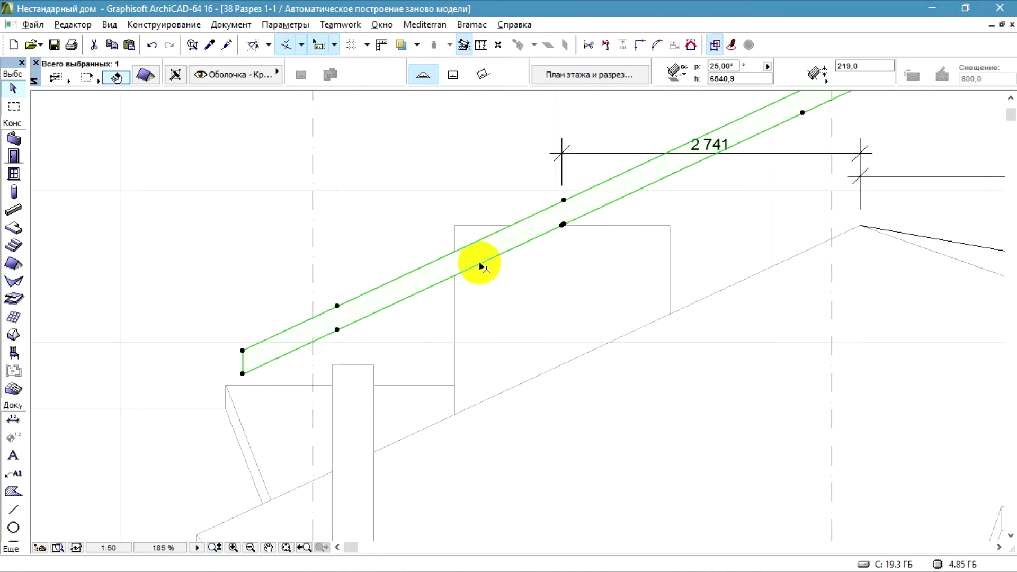
{"action": "scroll", "coordinate": [484, 259], "scroll_direction": "down", "scroll_amount": 2}
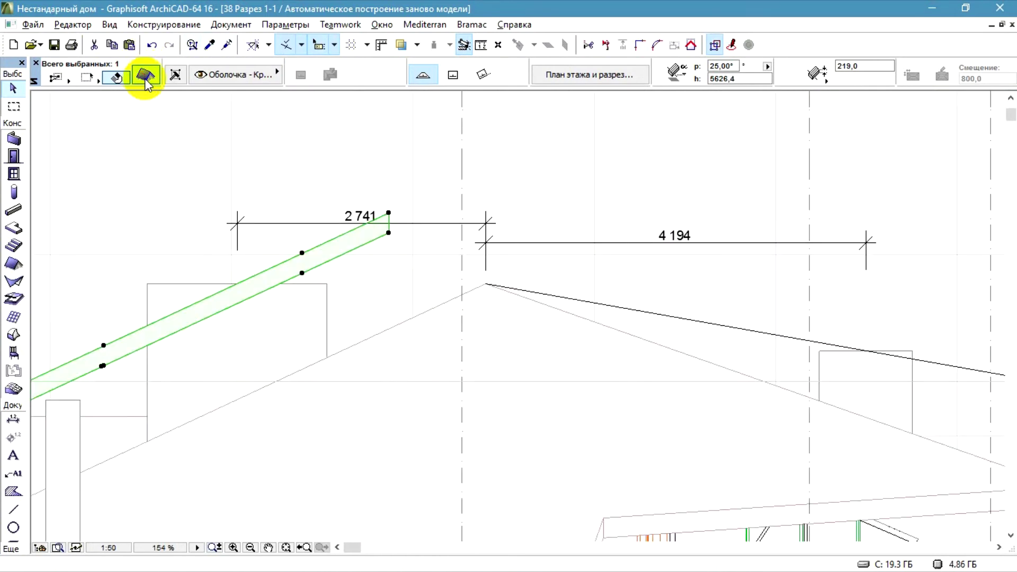
Set the copied roof slope's thickness to 80 mm.
{"action": "left_click", "coordinate": [144, 76]}
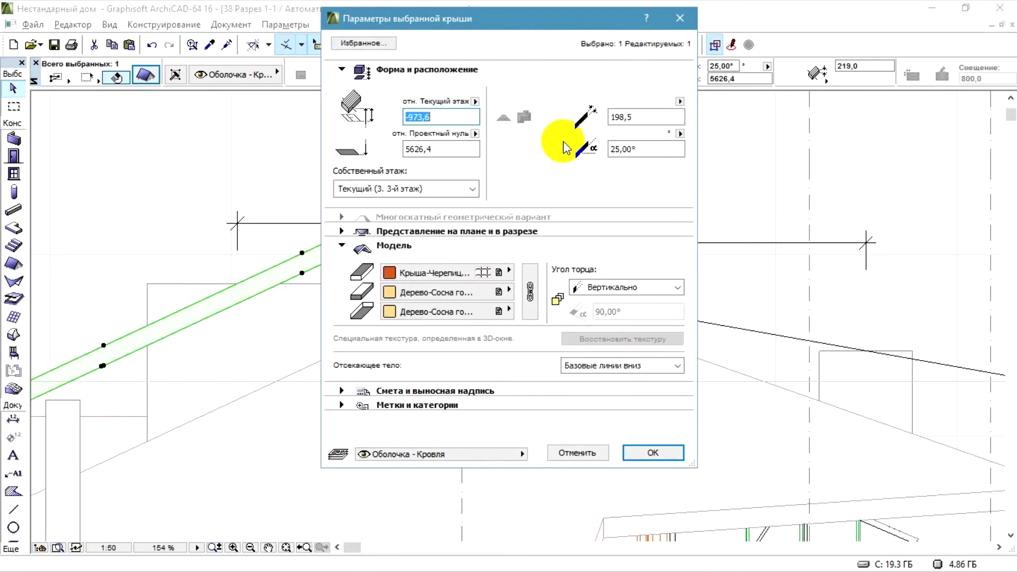
{"action": "left_click", "coordinate": [651, 115]}
{"action": "type", "text": "100"}
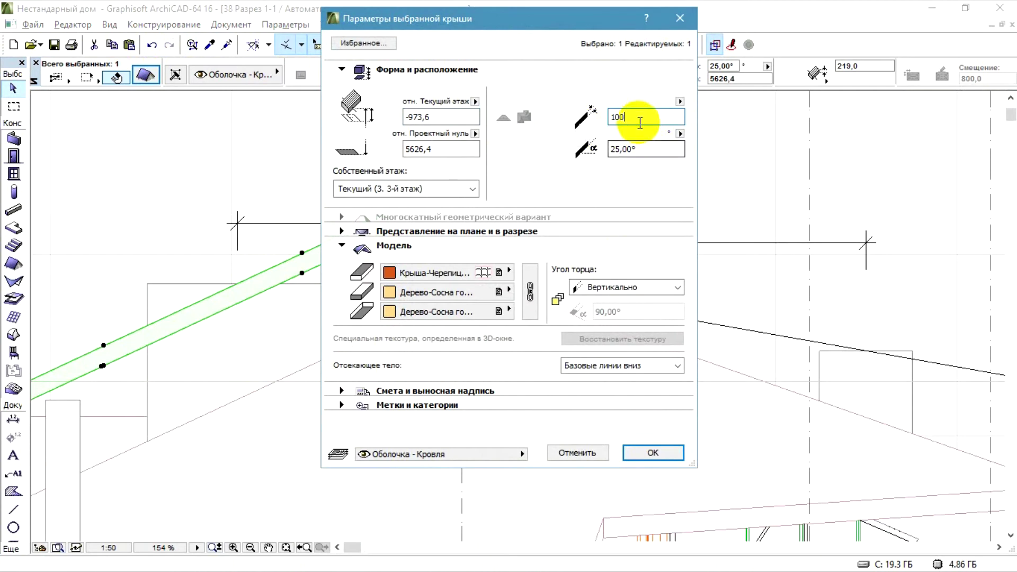
{"action": "left_click", "coordinate": [583, 126]}
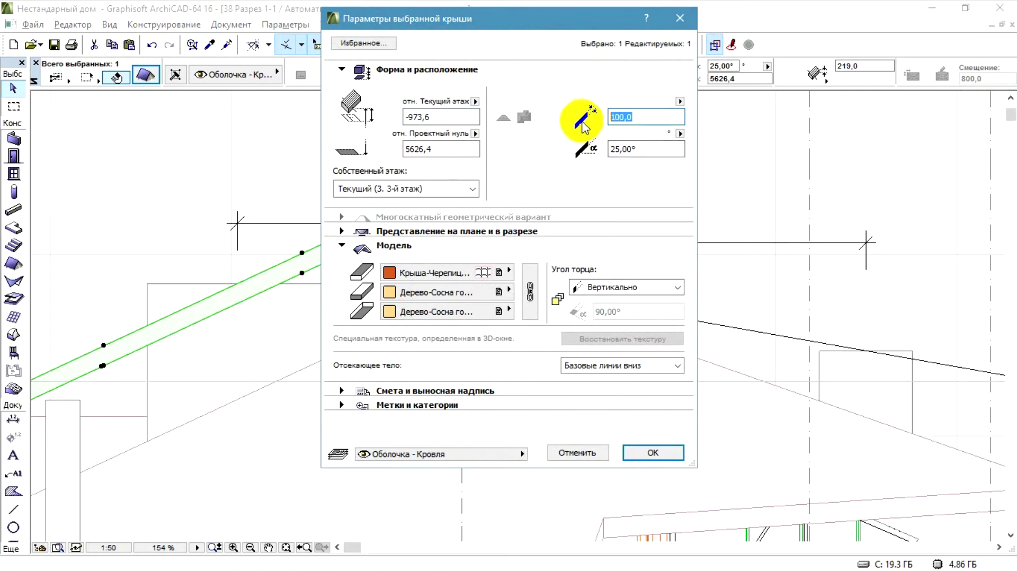
{"action": "type", "text": "80"}
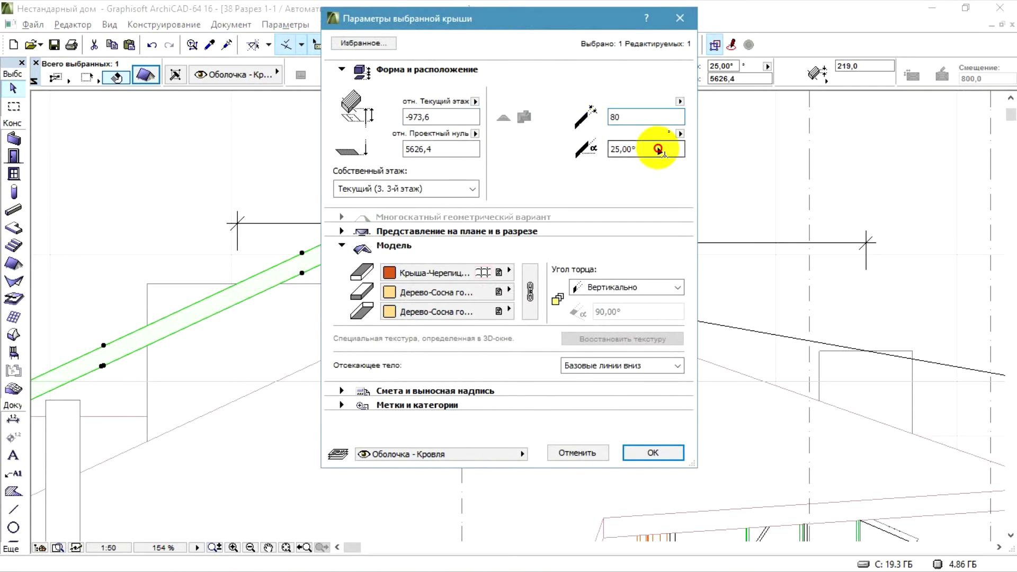
{"action": "left_click", "coordinate": [652, 453]}
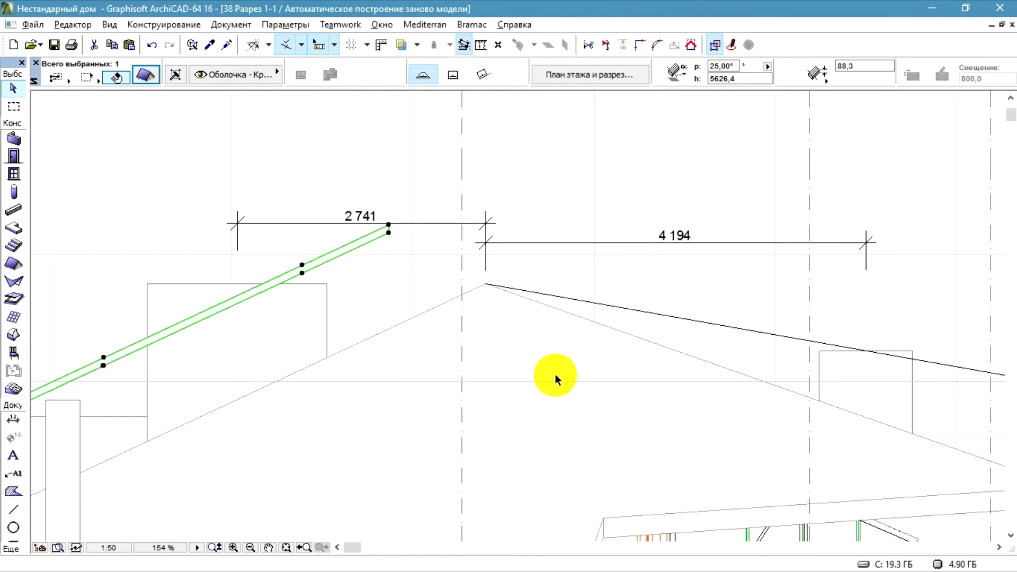
Raise the wide chimney's top until its ridge-side edge meets the underside of the copied roof slope.
{"action": "left_click", "coordinate": [328, 286]}
{"action": "left_click", "coordinate": [327, 284]}
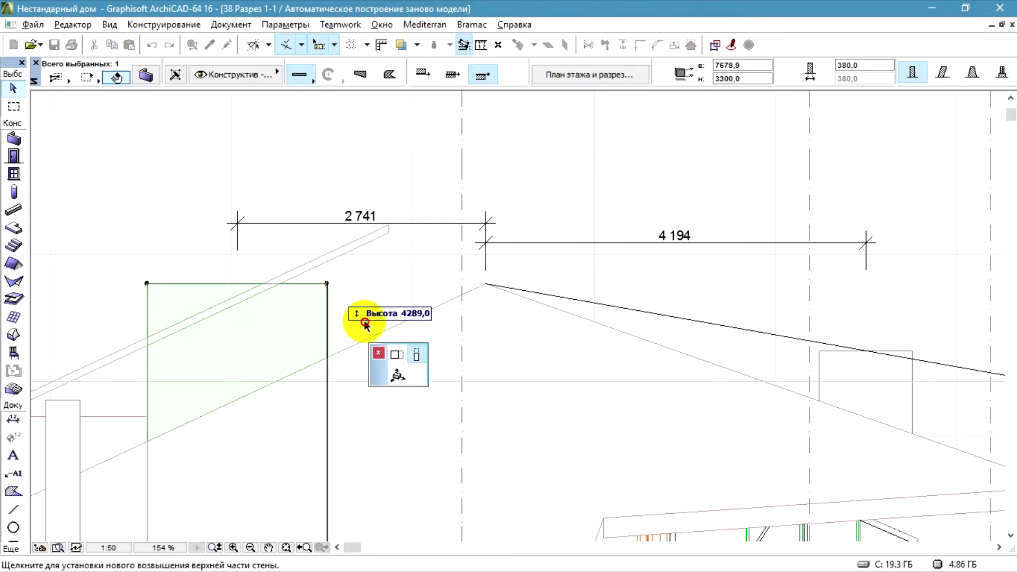
{"action": "left_click", "coordinate": [326, 261]}
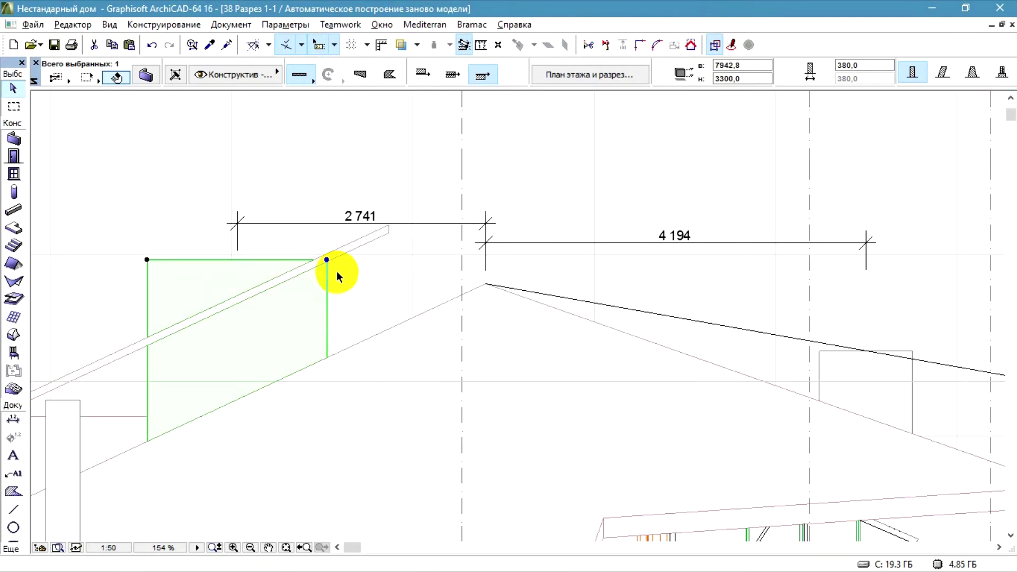
Trim the wide chimney with the copied roof slope as operator, using subtraction with upward extrusion.
{"action": "left_click", "coordinate": [178, 26]}
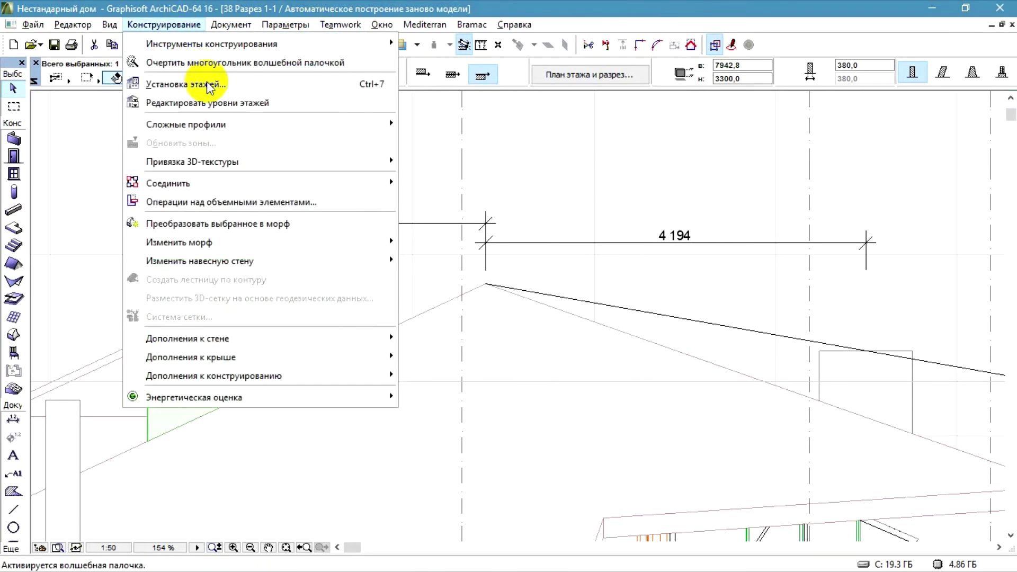
{"action": "left_click", "coordinate": [222, 202]}
{"action": "left_click", "coordinate": [364, 239]}
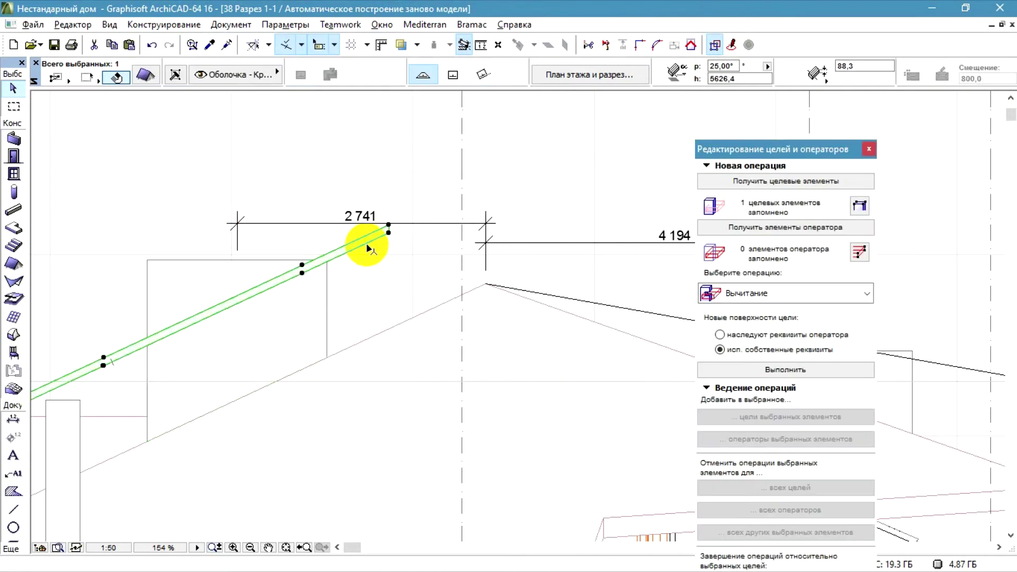
{"action": "left_click", "coordinate": [735, 231]}
{"action": "left_click", "coordinate": [779, 293]}
{"action": "left_click", "coordinate": [765, 325]}
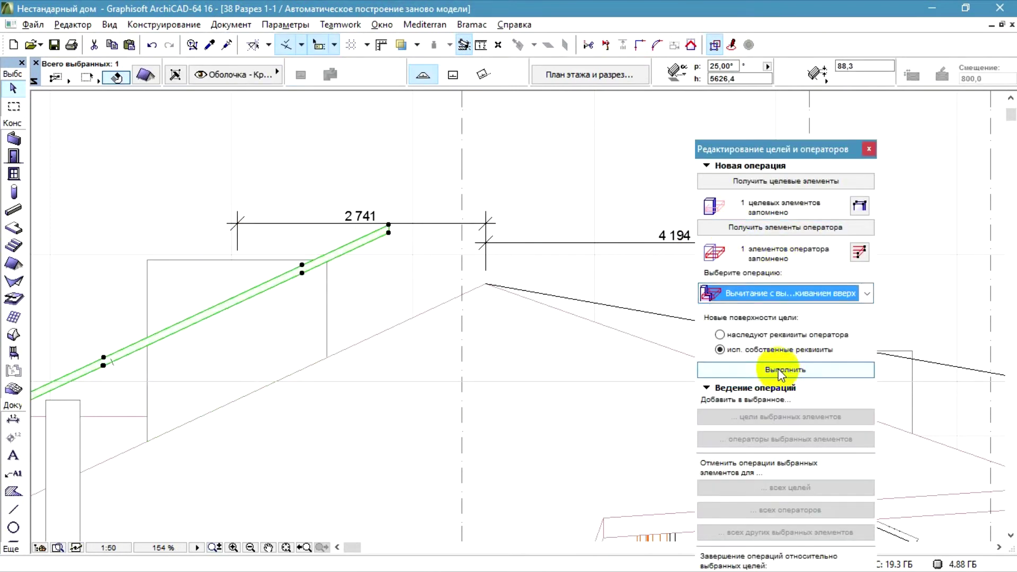
{"action": "left_click", "coordinate": [782, 371]}
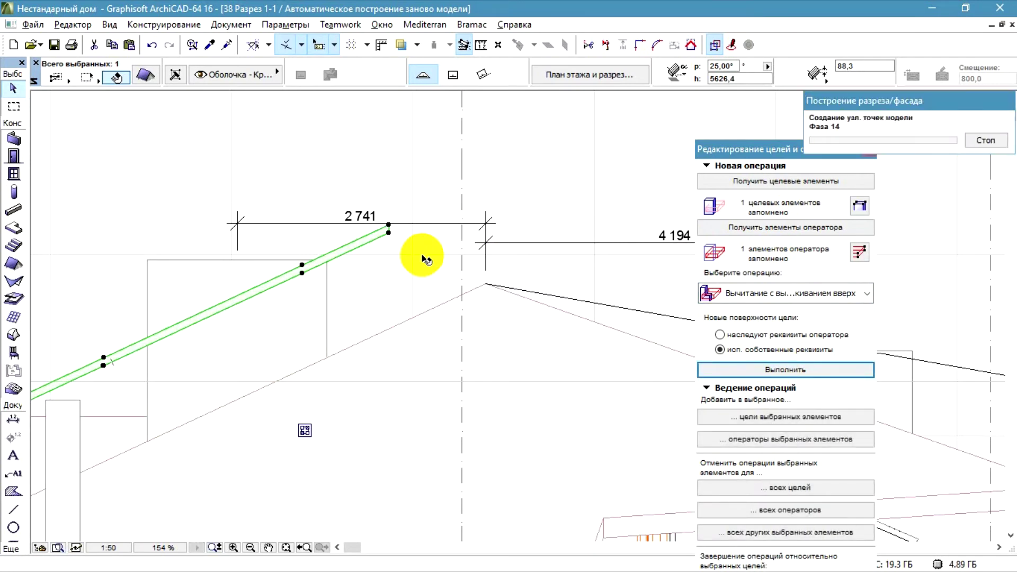
{"action": "scroll", "coordinate": [434, 211], "scroll_direction": "down", "scroll_amount": 3}
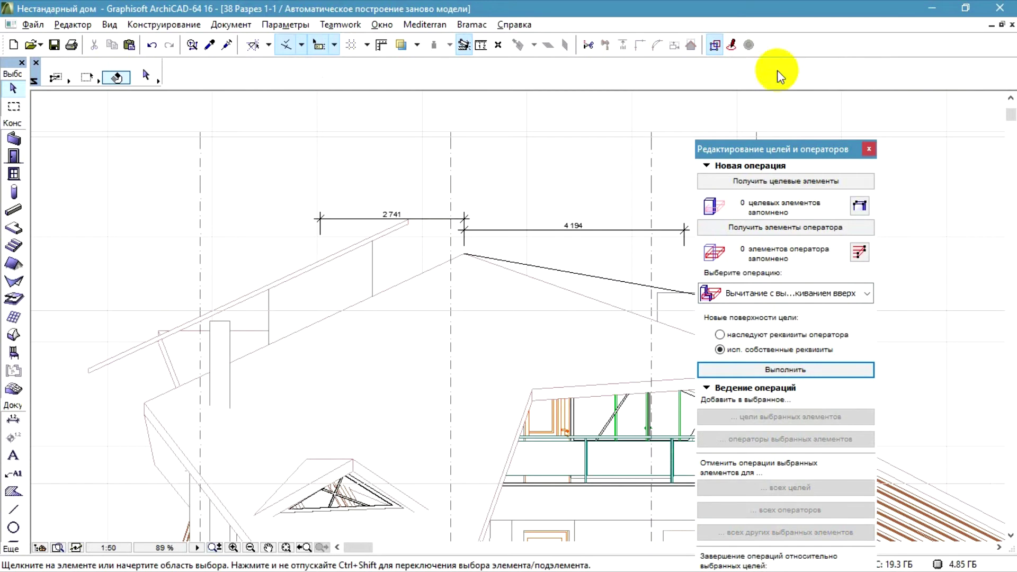
On the third-floor plan, split the copied roof slope along the wide chimney's upper edge and delete the part above it.
{"action": "left_click", "coordinate": [1010, 25]}
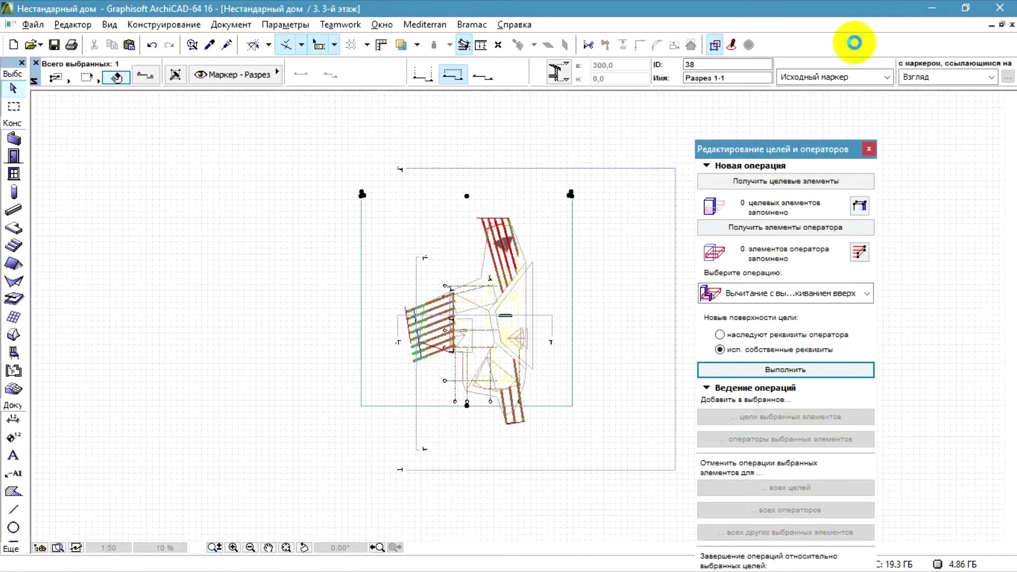
{"action": "scroll", "coordinate": [517, 325], "scroll_direction": "up", "scroll_amount": 3}
{"action": "scroll", "coordinate": [513, 278], "scroll_direction": "down", "scroll_amount": 2}
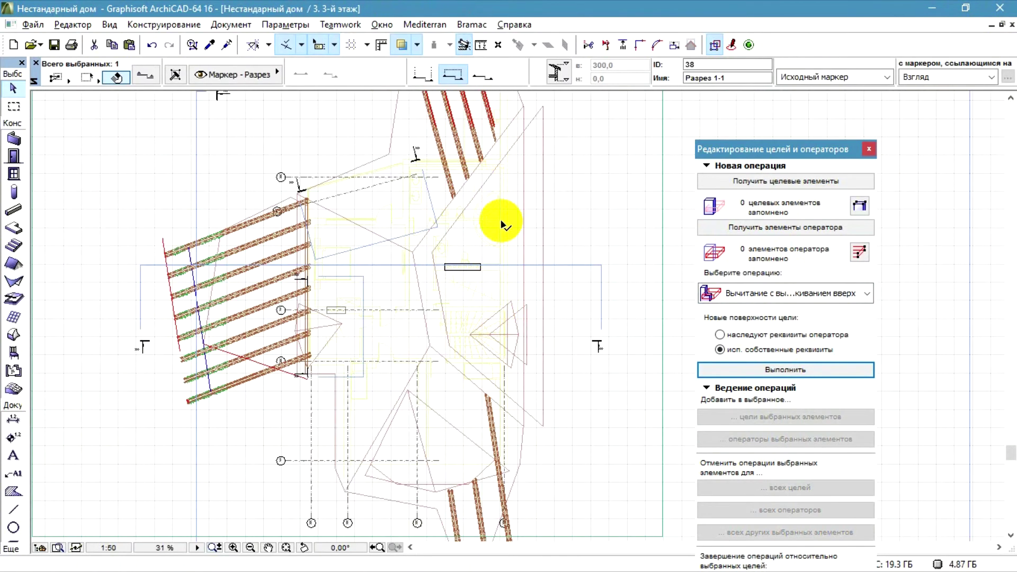
{"action": "left_click", "coordinate": [493, 184]}
{"action": "scroll", "coordinate": [570, 223], "scroll_direction": "up", "scroll_amount": 3}
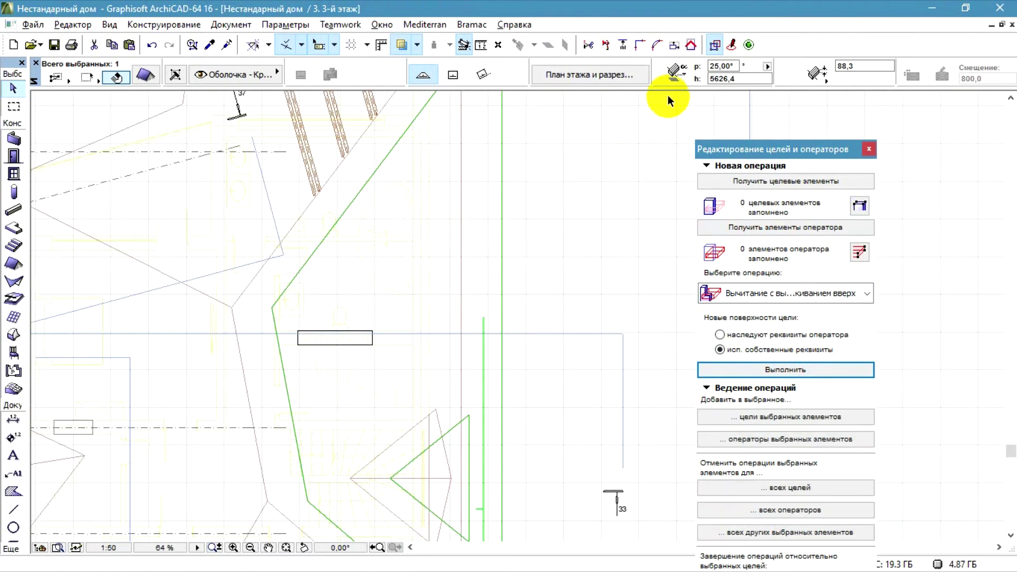
{"action": "scroll", "coordinate": [374, 322], "scroll_direction": "up", "scroll_amount": 3}
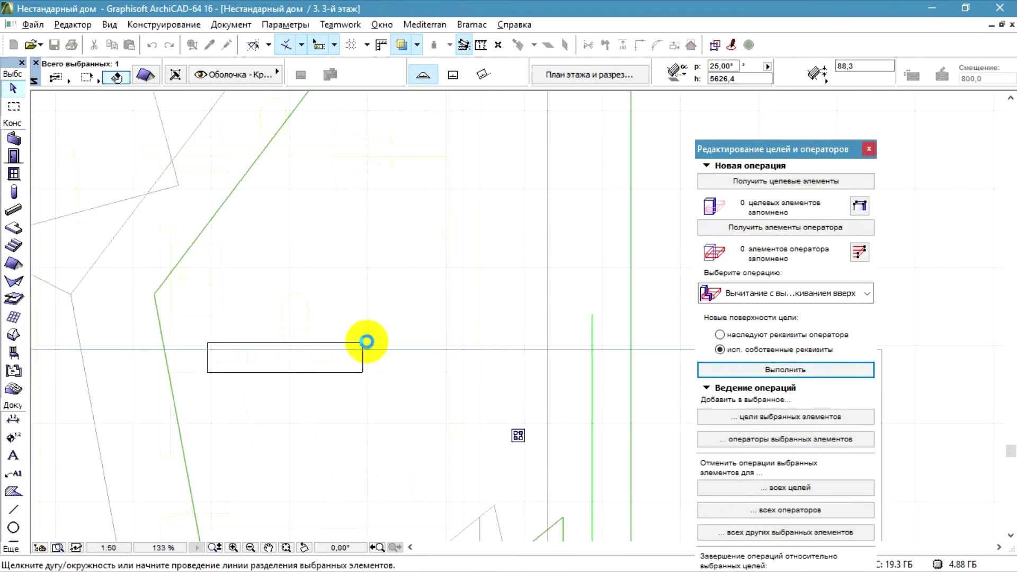
{"action": "left_click", "coordinate": [360, 343]}
{"action": "left_click", "coordinate": [429, 331], "text": "shift"}
{"action": "left_click", "coordinate": [430, 307]}
{"action": "key", "text": "Delete"}
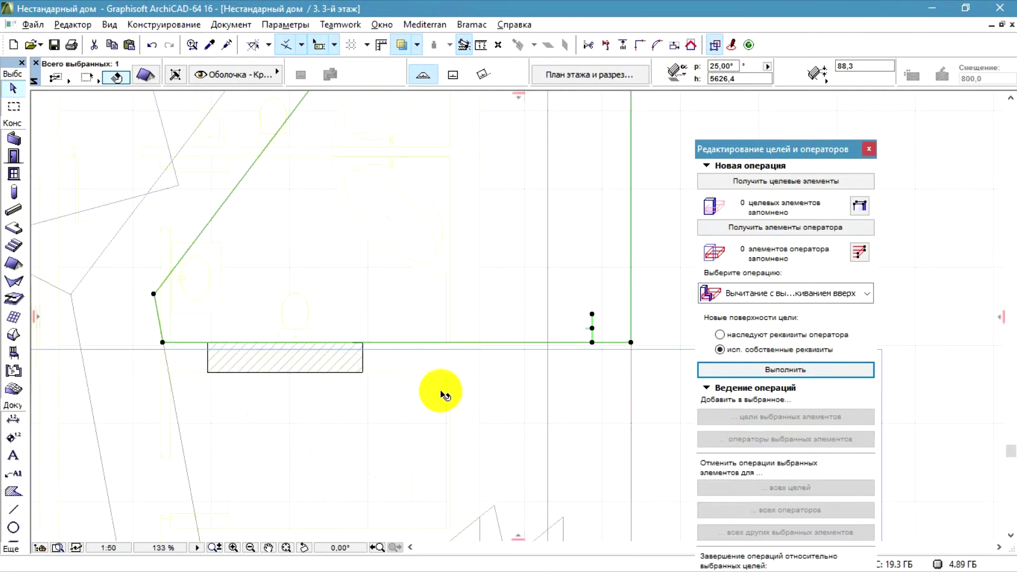
{"action": "left_click", "coordinate": [535, 419]}
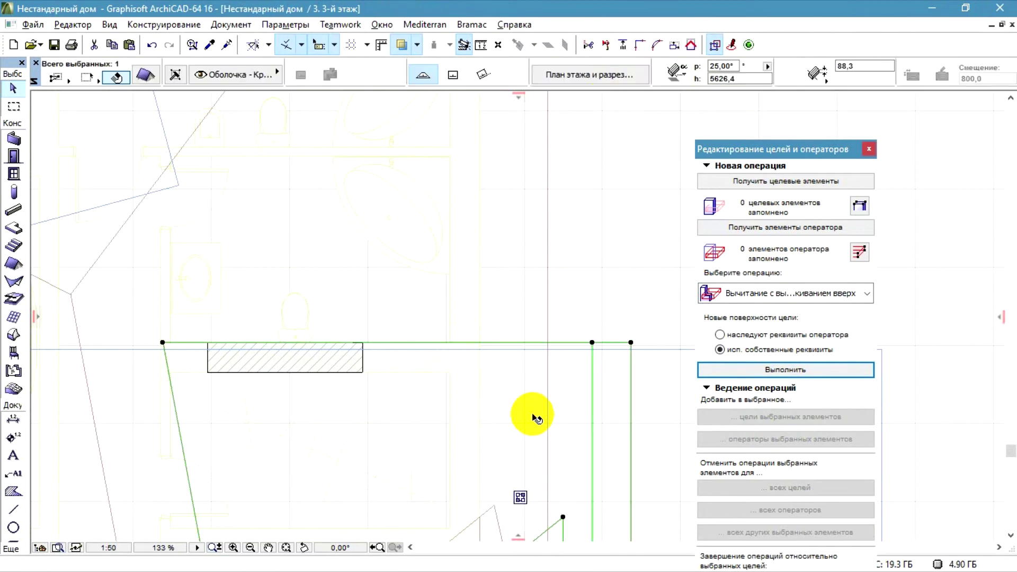
Split the remaining copied slope along the wide chimney's lower edge and delete the part below it.
{"action": "left_click", "coordinate": [605, 45]}
{"action": "left_click", "coordinate": [206, 372]}
{"action": "left_click", "coordinate": [331, 372]}
{"action": "left_click", "coordinate": [368, 419]}
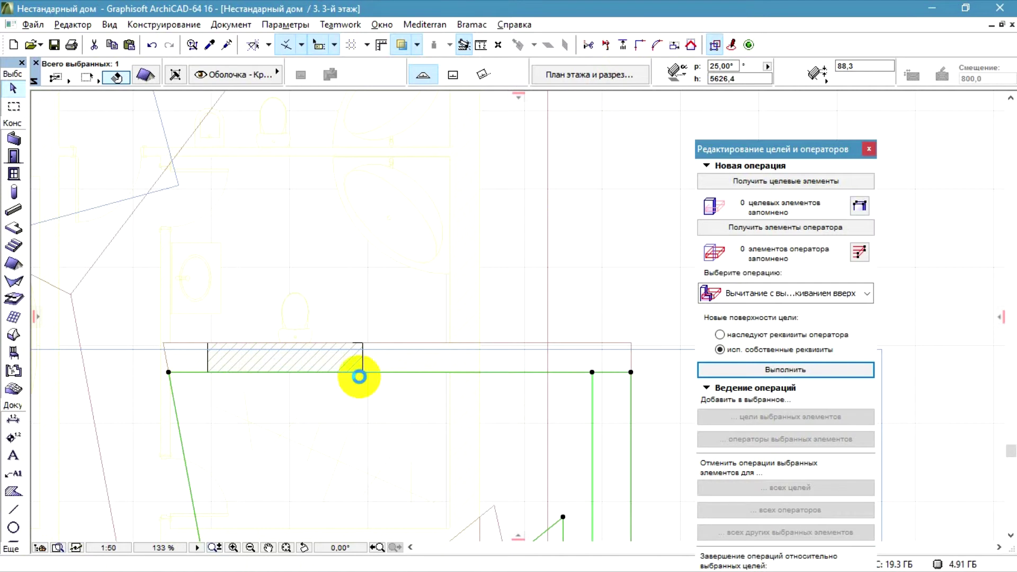
{"action": "left_click", "coordinate": [415, 356]}
Split the copied slope strip at both ends of the wide chimney and delete the two outer pieces.
{"action": "left_click", "coordinate": [606, 45]}
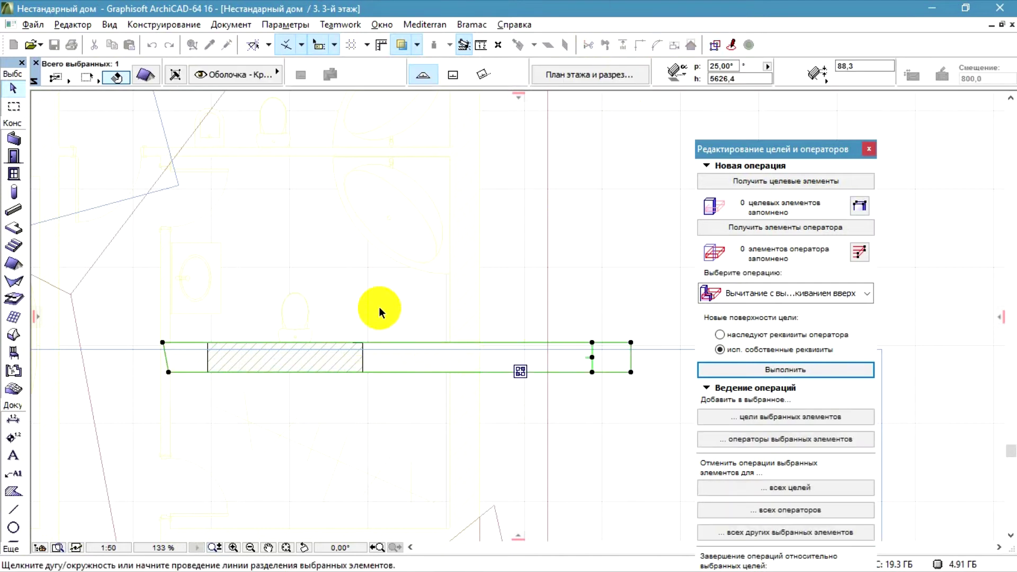
{"action": "left_click", "coordinate": [365, 372]}
{"action": "left_click", "coordinate": [360, 270]}
{"action": "left_click", "coordinate": [440, 326]}
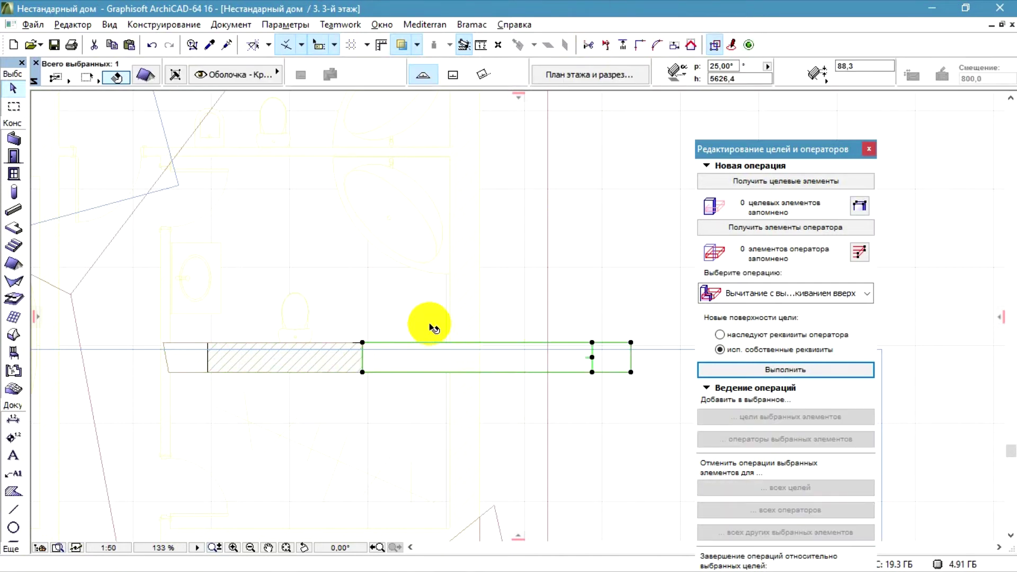
{"action": "left_click", "coordinate": [191, 375]}
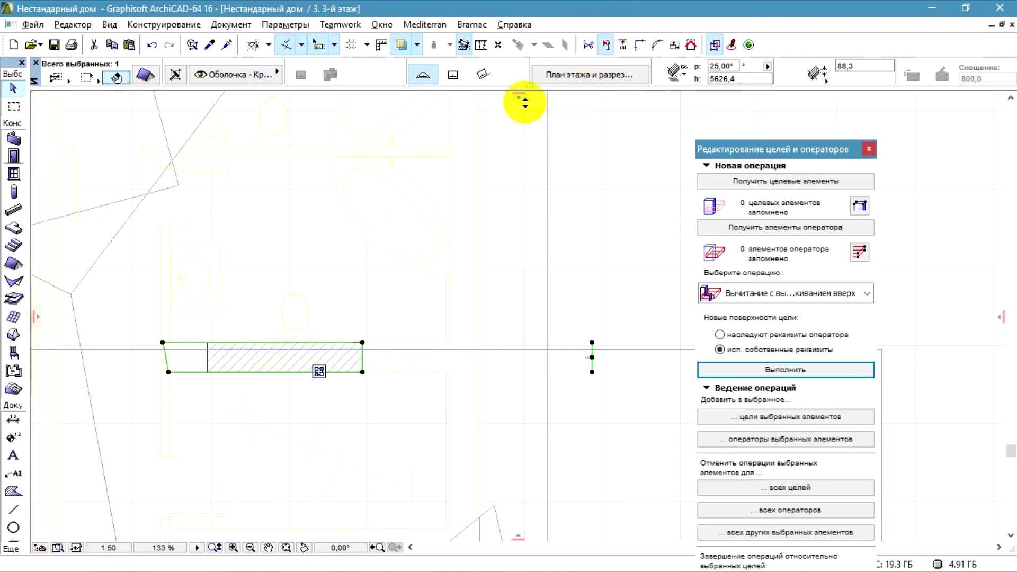
{"action": "left_click", "coordinate": [606, 45]}
{"action": "left_click", "coordinate": [211, 373]}
{"action": "left_click", "coordinate": [214, 329]}
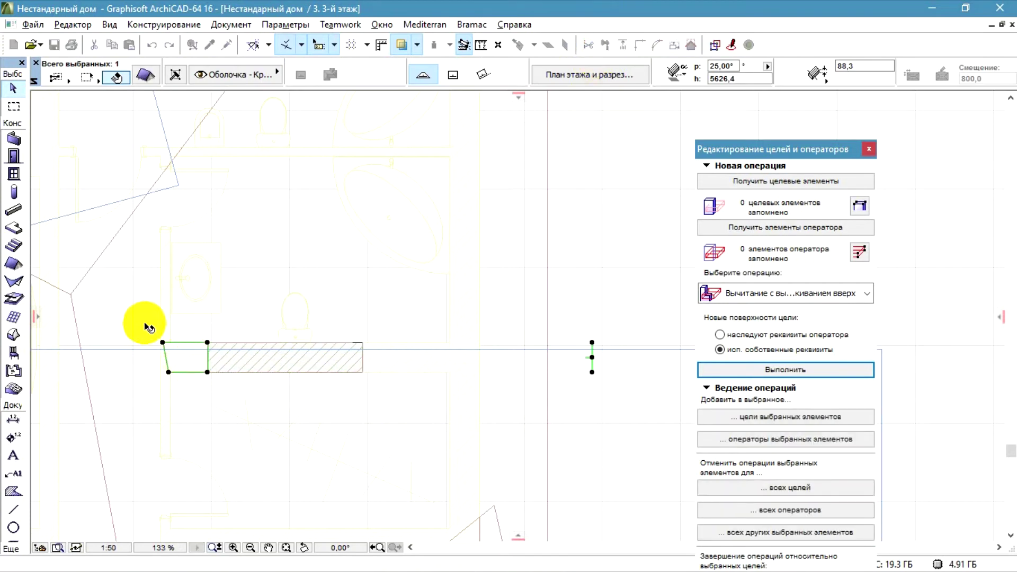
{"action": "left_click", "coordinate": [161, 321]}
Offset all edges of the wide chimney's cover outward by 60 mm.
{"action": "left_click", "coordinate": [337, 368]}
{"action": "scroll", "coordinate": [329, 360], "scroll_direction": "up", "scroll_amount": 3}
{"action": "left_click", "coordinate": [415, 382]}
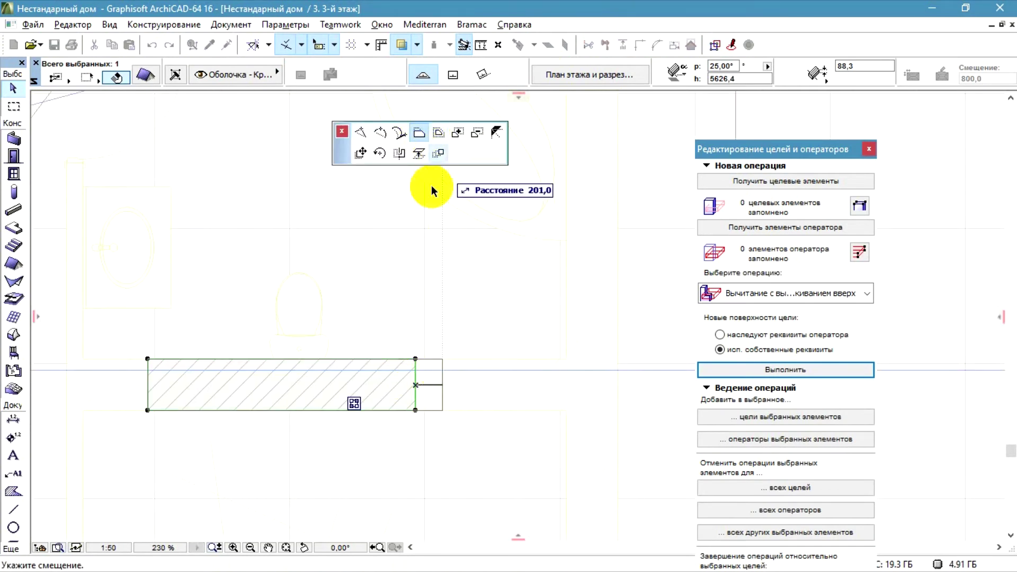
{"action": "left_click", "coordinate": [438, 132]}
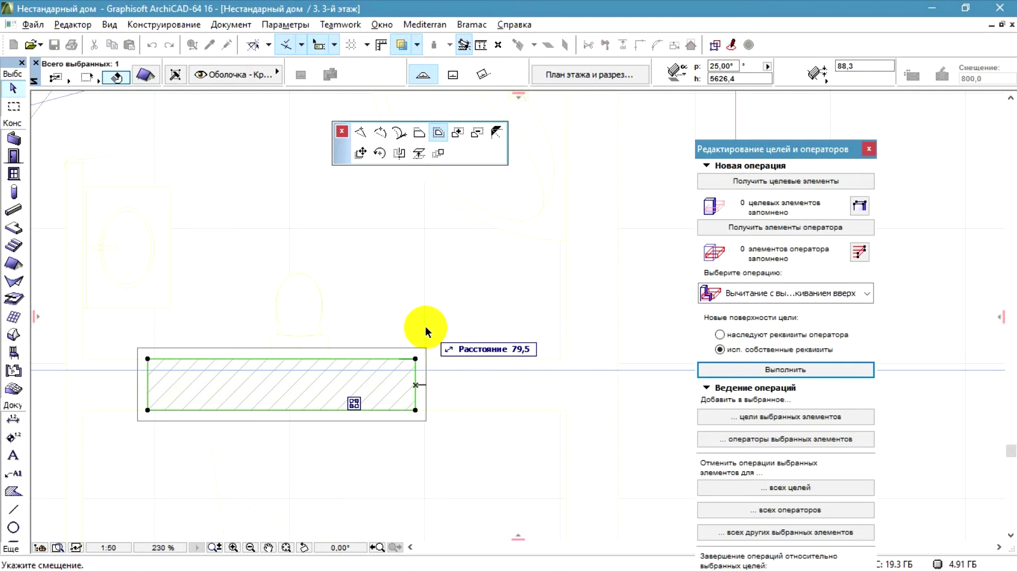
{"action": "type", "text": "60"}
{"action": "key", "text": "Return"}
Show the model in 3D and examine the sloped cover on the wide chimney.
{"action": "scroll", "coordinate": [374, 273], "scroll_direction": "down", "scroll_amount": 8}
{"action": "scroll", "coordinate": [371, 213], "scroll_direction": "up", "scroll_amount": 3}
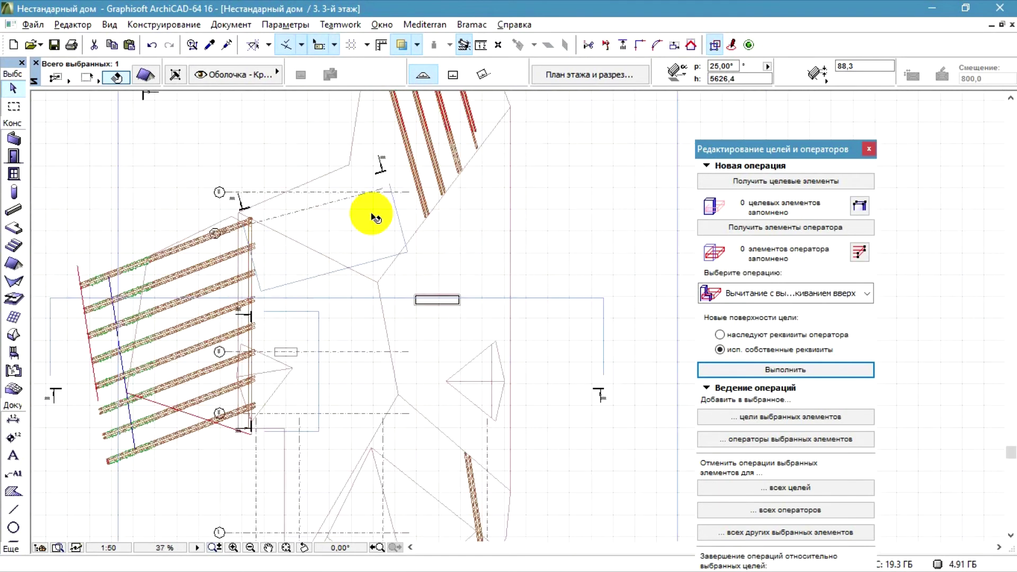
{"action": "scroll", "coordinate": [370, 220], "scroll_direction": "down", "scroll_amount": 4}
{"action": "left_click", "coordinate": [580, 218]}
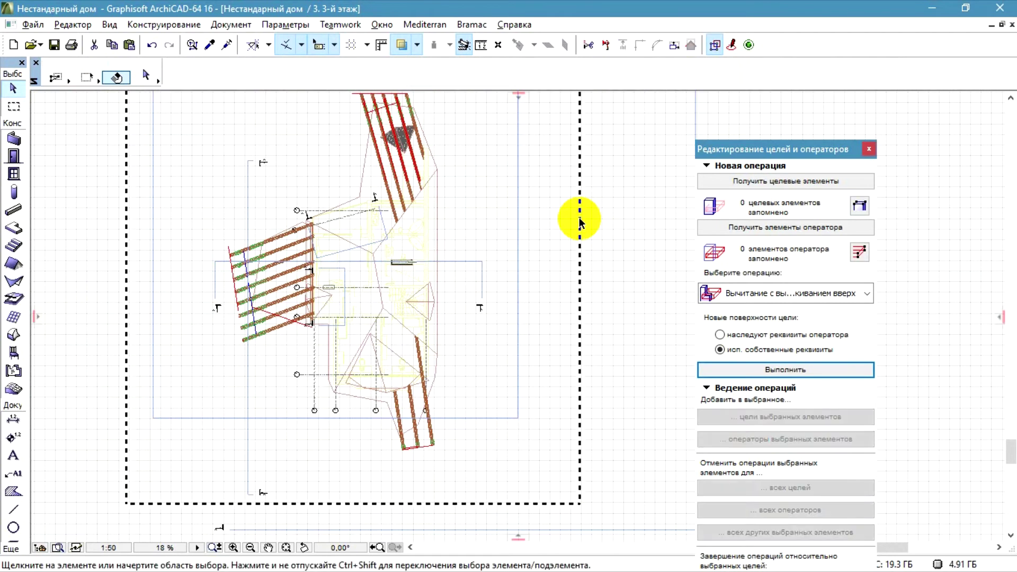
{"action": "key", "text": "F5"}
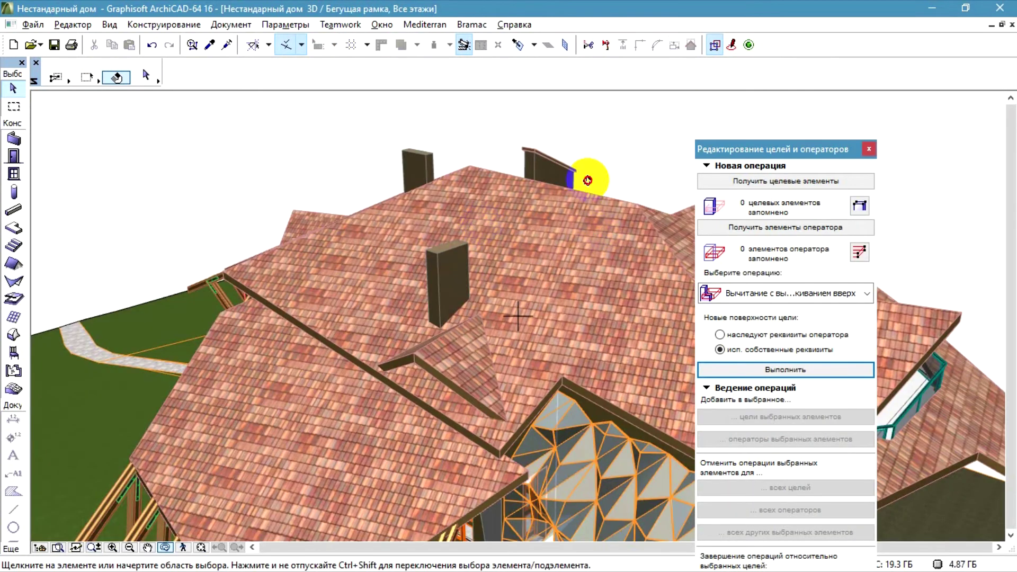
{"action": "left_click_drag", "start_coordinate": [588, 181], "coordinate": [976, 50]}
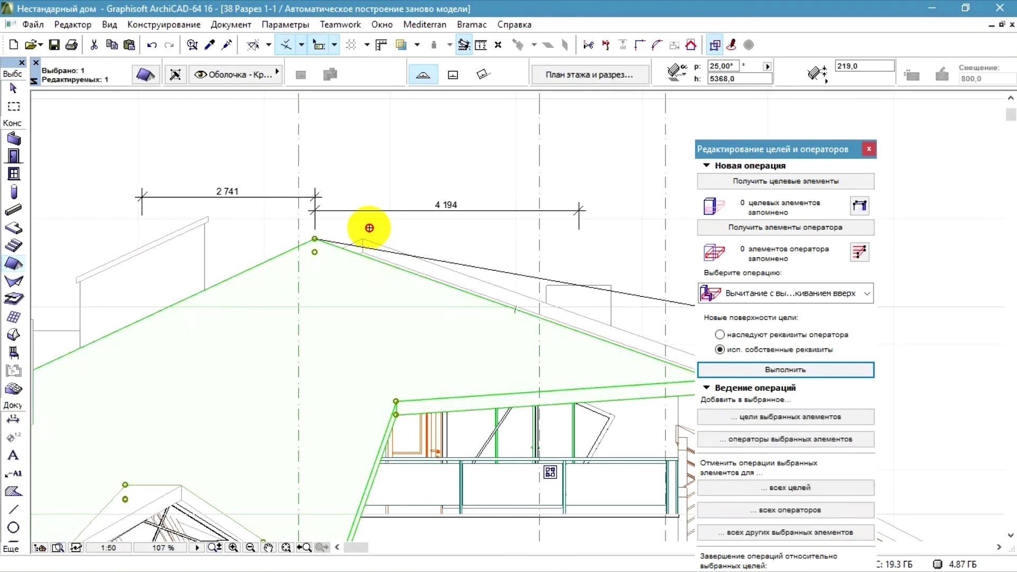
In the section, raise the copied right-hand roof slope so that it runs across the top of the smaller chimney.
{"action": "key", "text": "Escape"}
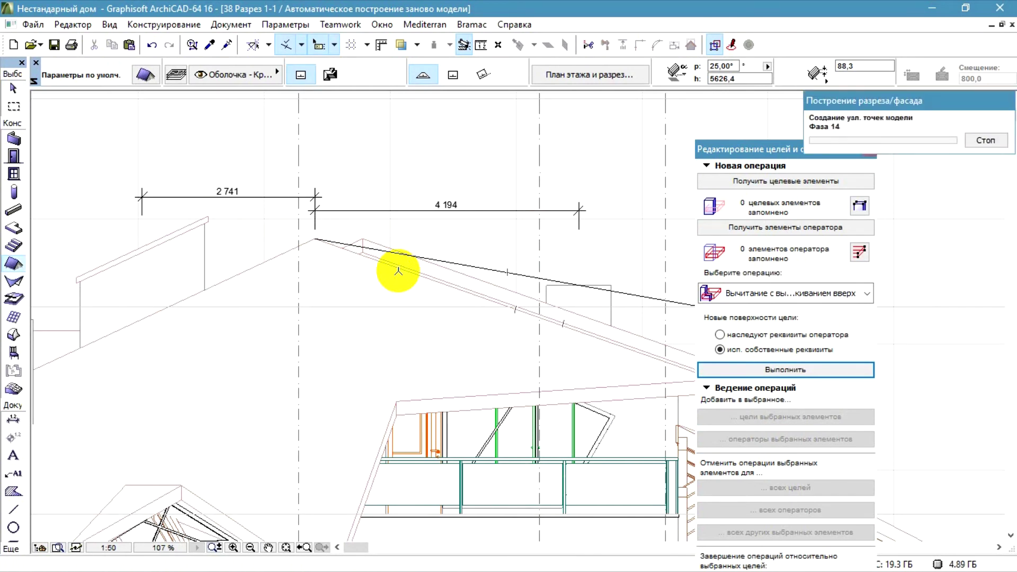
{"action": "left_click", "coordinate": [627, 308], "text": "shift"}
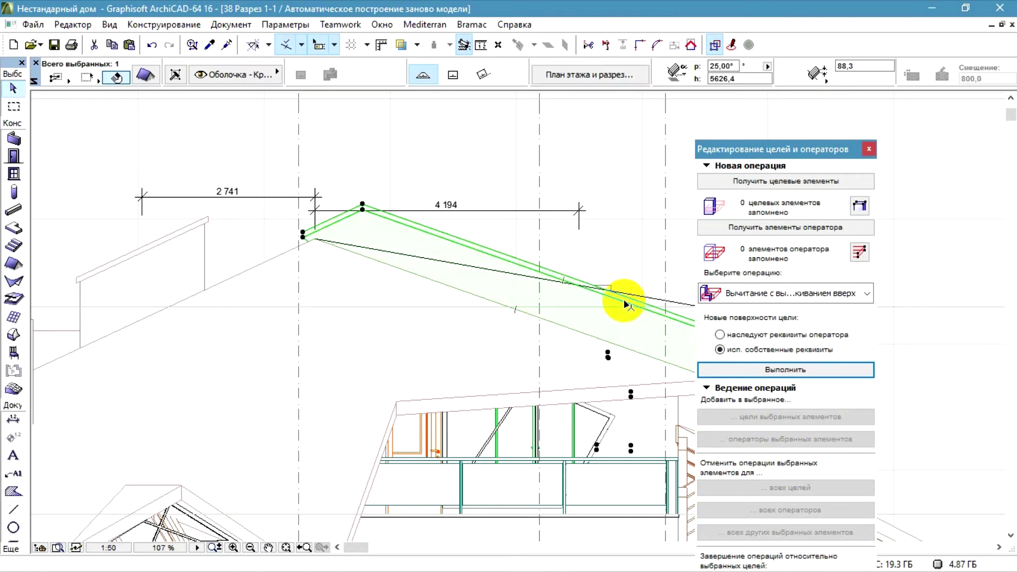
{"action": "scroll", "coordinate": [585, 296], "scroll_direction": "up", "scroll_amount": 2}
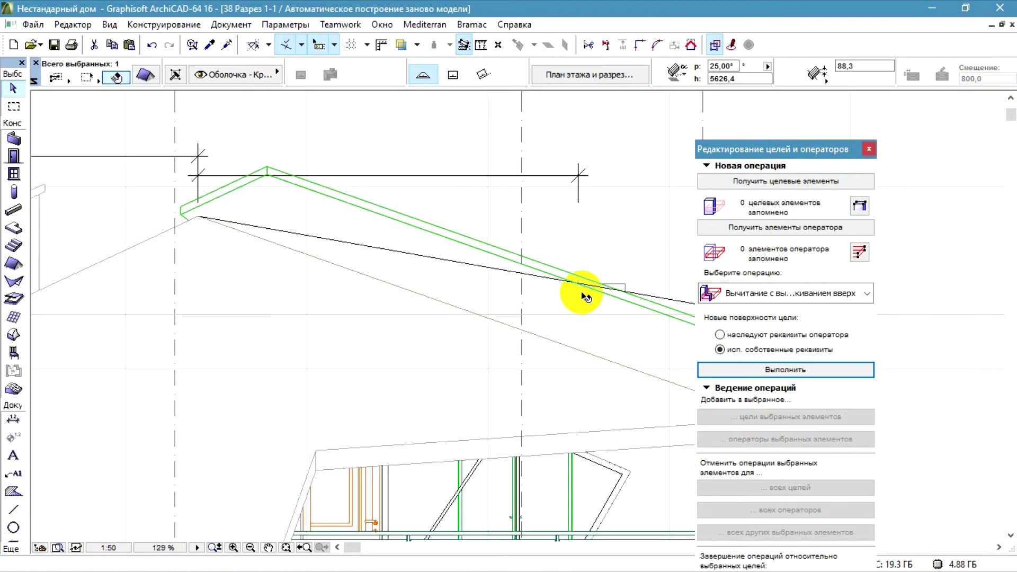
{"action": "scroll", "coordinate": [536, 192], "scroll_direction": "down", "scroll_amount": 3}
{"action": "left_click", "coordinate": [513, 195]}
On the third-floor plan, cut the copied slope above and below the smaller chimney, keeping only the strip over it.
{"action": "left_click", "coordinate": [1012, 25]}
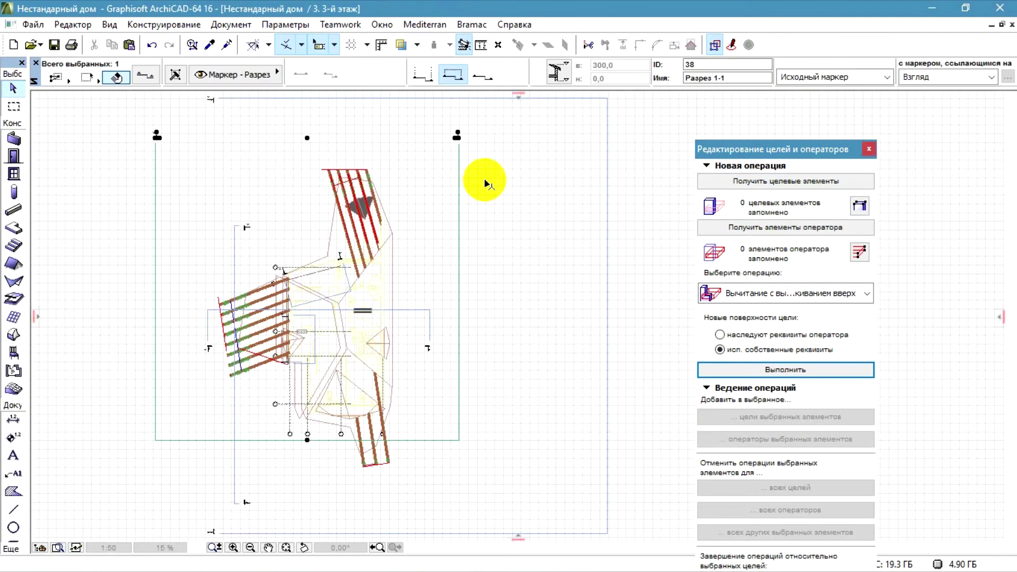
{"action": "scroll", "coordinate": [341, 365], "scroll_direction": "up", "scroll_amount": 3}
{"action": "left_click", "coordinate": [355, 397]}
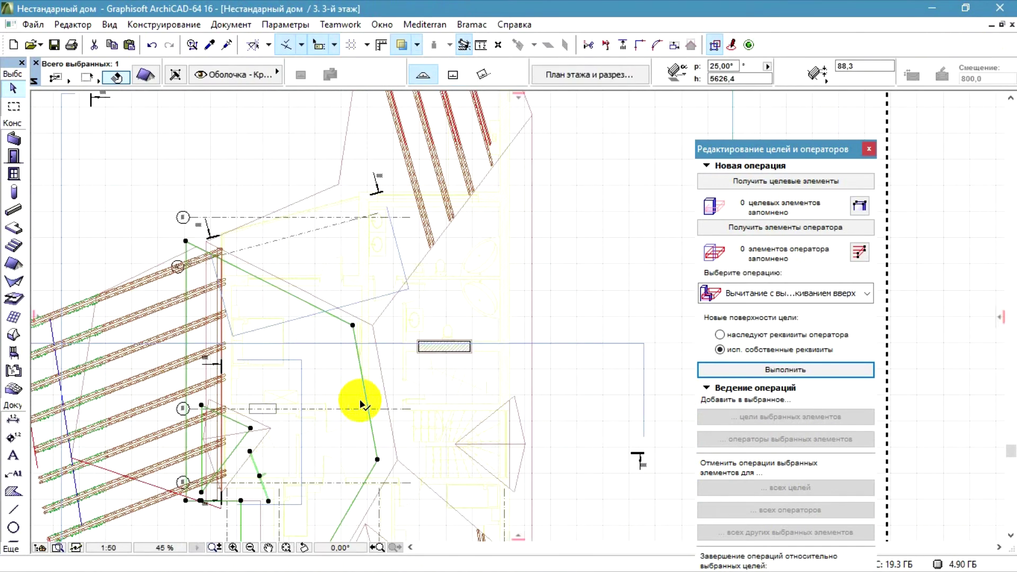
{"action": "scroll", "coordinate": [272, 386], "scroll_direction": "up", "scroll_amount": 3}
{"action": "left_click", "coordinate": [622, 129]}
{"action": "left_click", "coordinate": [610, 50]}
{"action": "left_click", "coordinate": [415, 394]}
{"action": "left_click", "coordinate": [187, 410], "text": "shift"}
{"action": "left_click", "coordinate": [199, 438]}
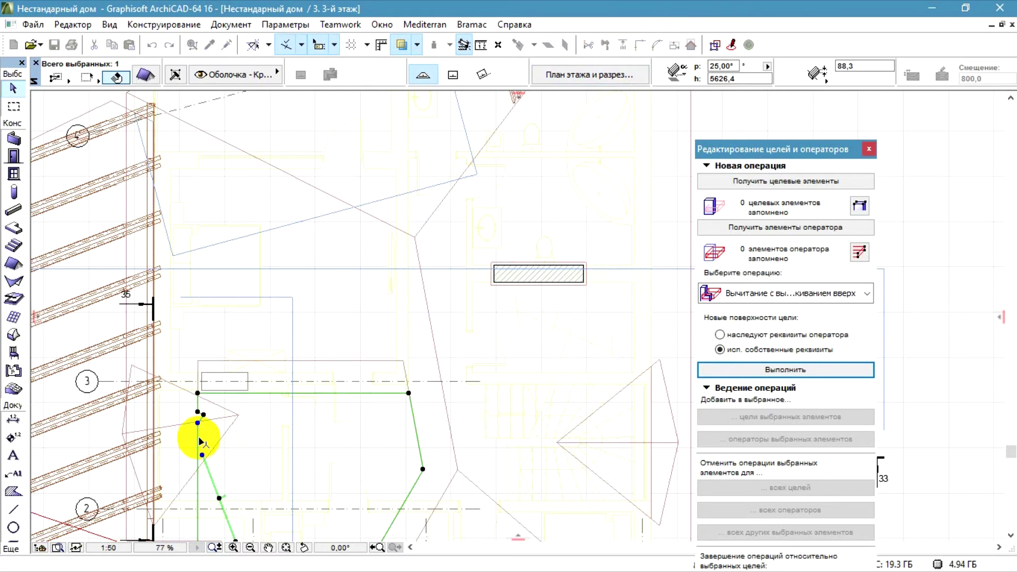
{"action": "key", "text": "Delete"}
{"action": "left_click", "coordinate": [362, 367]}
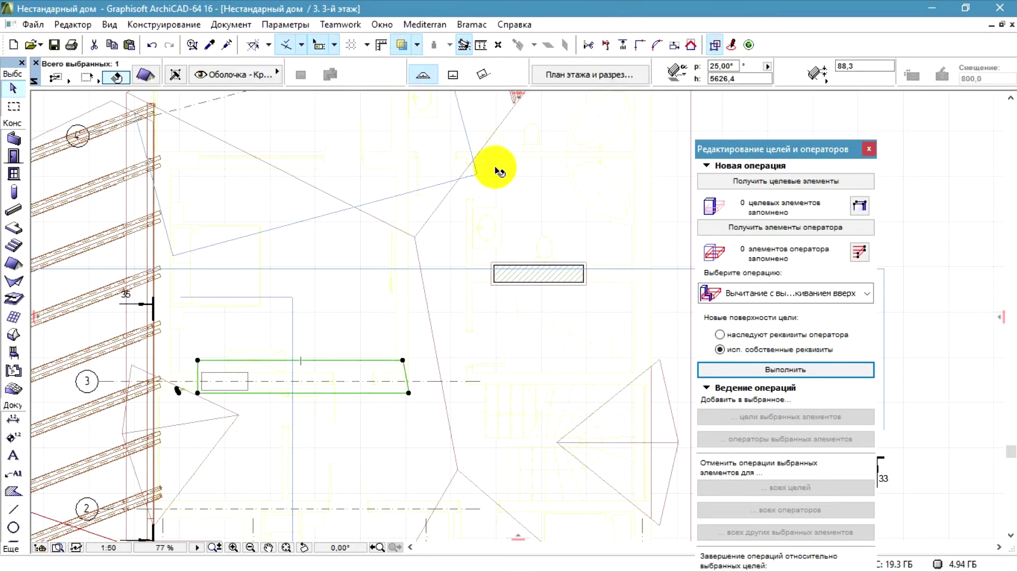
Split the strip just beyond the smaller chimney's ridge-side end and delete the ridge-side piece.
{"action": "left_click", "coordinate": [606, 44]}
{"action": "left_click", "coordinate": [263, 322]}
{"action": "left_click", "coordinate": [263, 410]}
{"action": "left_click", "coordinate": [319, 416]}
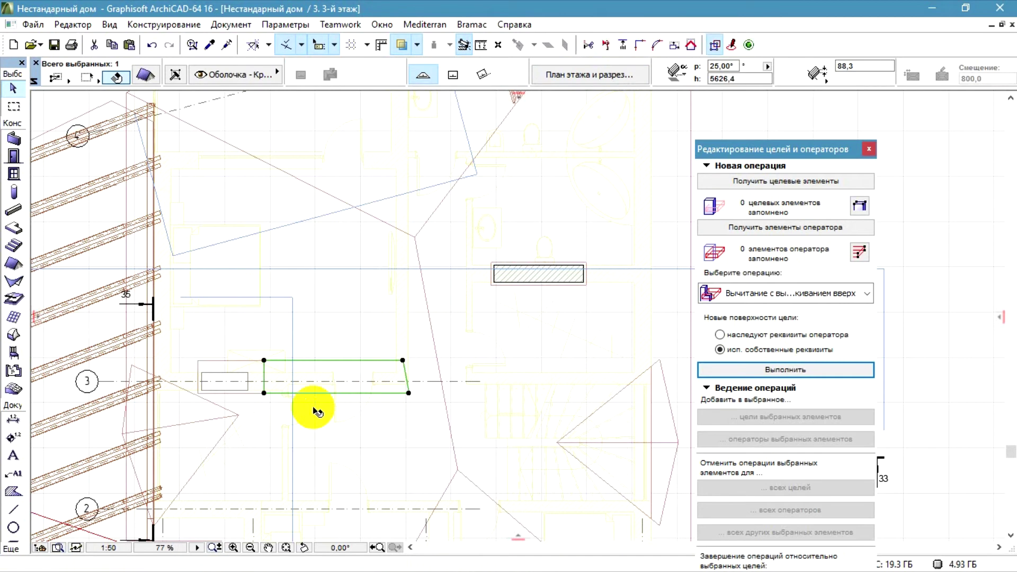
{"action": "key", "text": "Delete"}
Move the strip's edges in to match the smaller chimney's outline.
{"action": "scroll", "coordinate": [289, 394], "scroll_direction": "down", "scroll_amount": 3}
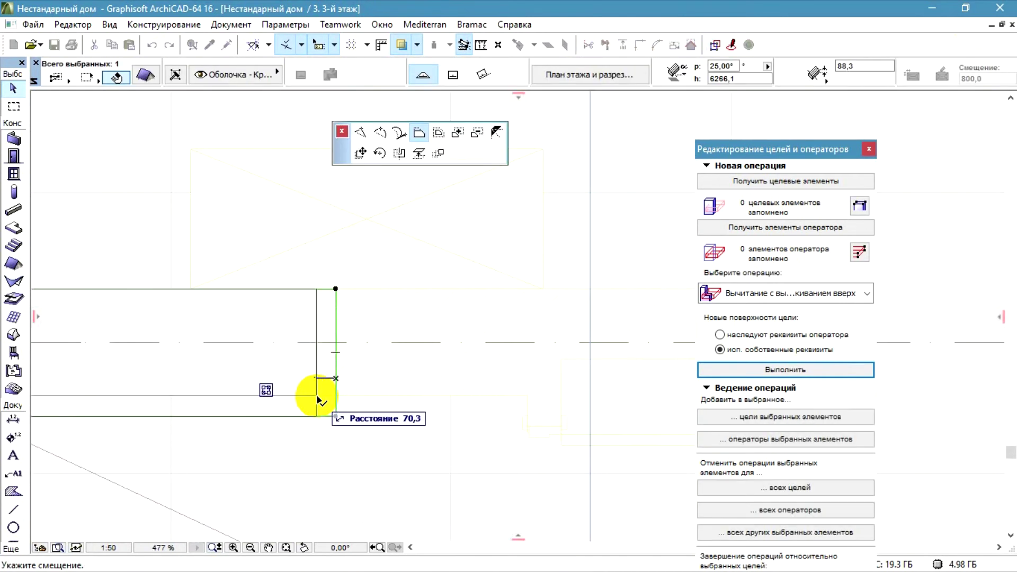
{"action": "left_click", "coordinate": [317, 396]}
{"action": "left_click", "coordinate": [300, 417]}
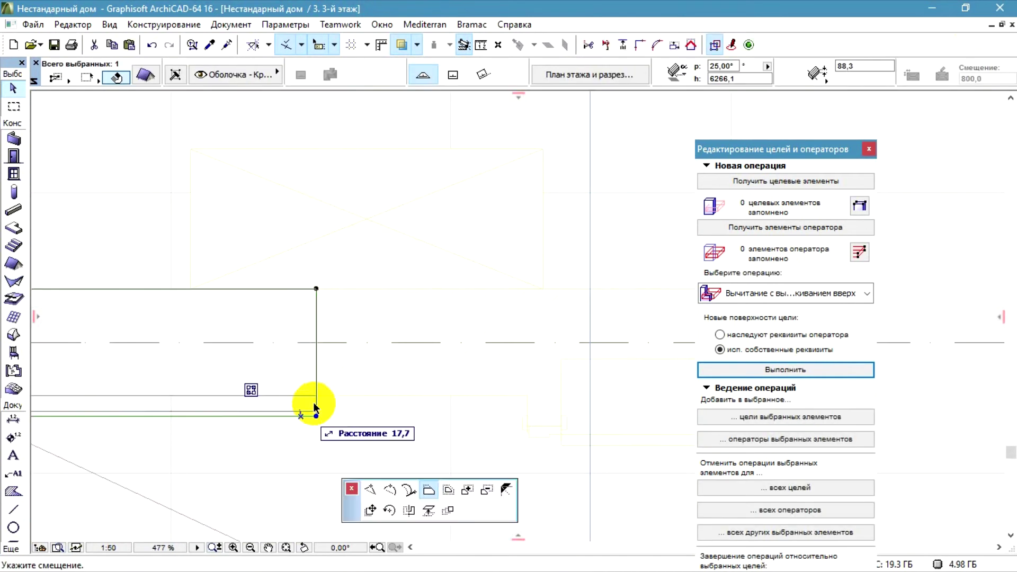
{"action": "left_click", "coordinate": [317, 396]}
Offset all edges of the smaller chimney's cover outward by 60 mm.
{"action": "left_click", "coordinate": [316, 291]}
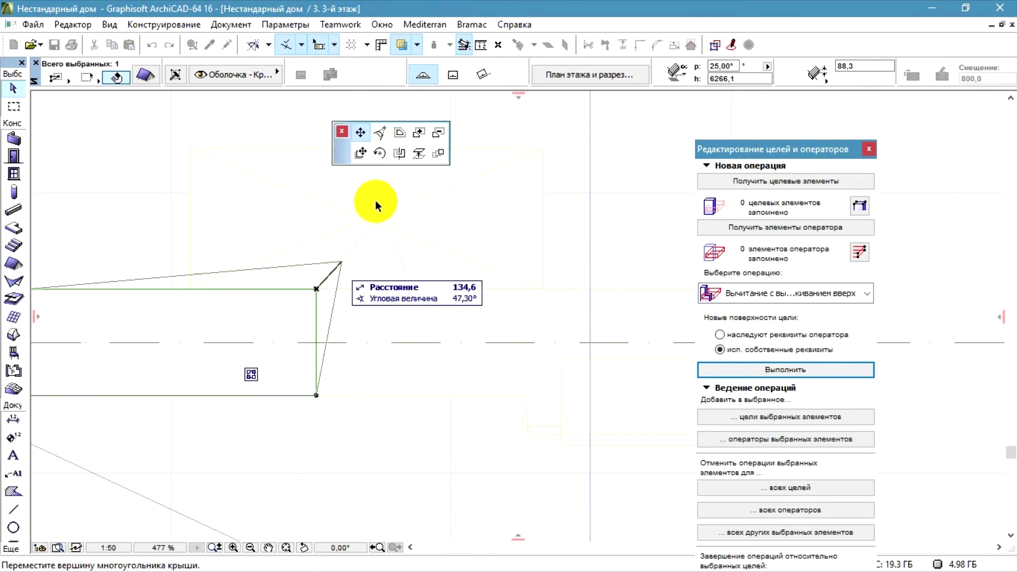
{"action": "left_click", "coordinate": [399, 132]}
{"action": "key", "text": "Tab"}
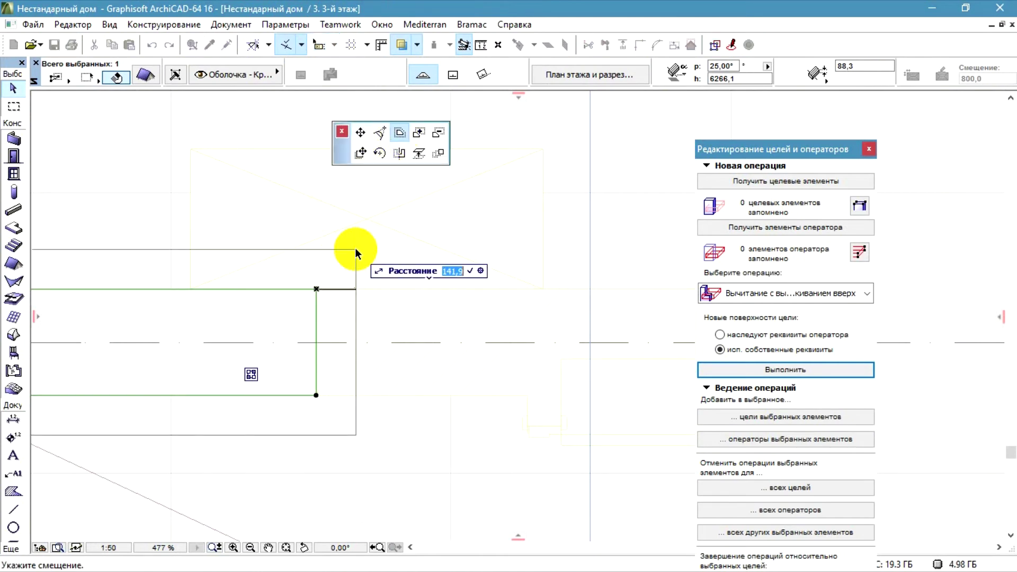
{"action": "scroll", "coordinate": [422, 253], "scroll_direction": "down", "scroll_amount": 3}
{"action": "type", "text": "7"}
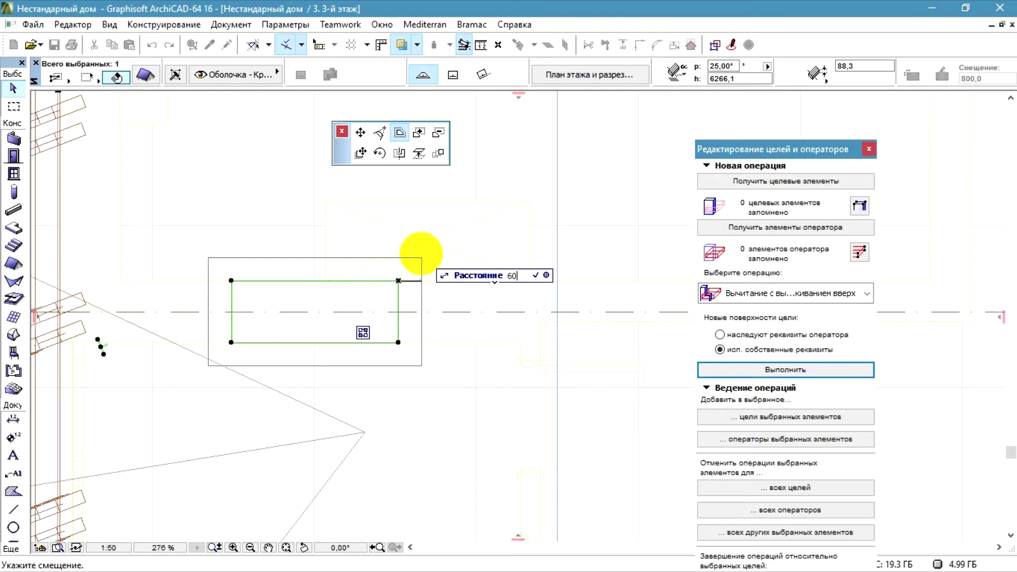
{"action": "type", "text": "0"}
{"action": "key", "text": "Return"}
{"action": "scroll", "coordinate": [406, 279], "scroll_direction": "down", "scroll_amount": 10}
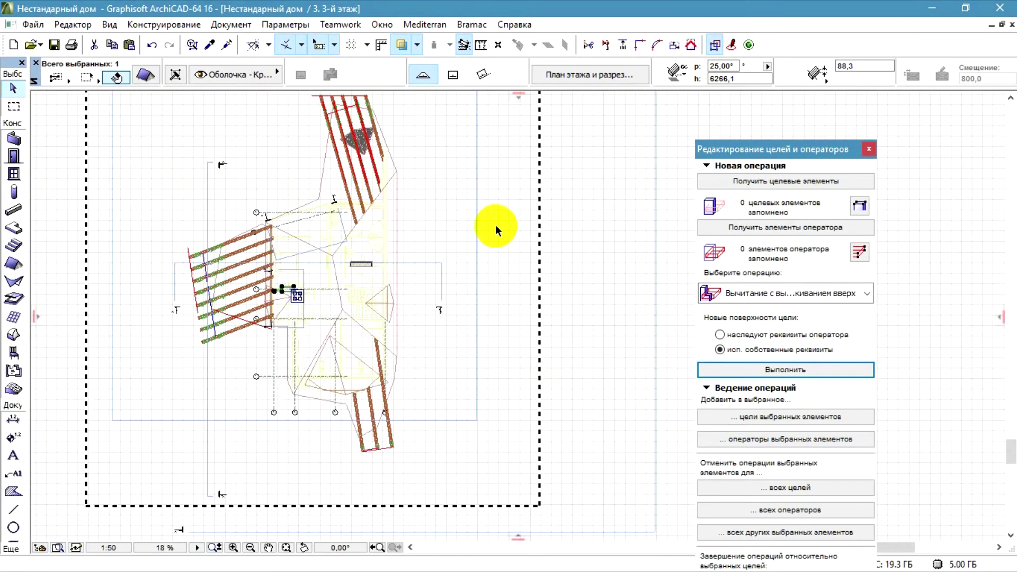
Show the model in 3D and examine the chimneys and their covers from several sides.
{"action": "scroll", "coordinate": [495, 225], "scroll_direction": "down", "scroll_amount": 3}
{"action": "left_click", "coordinate": [579, 270]}
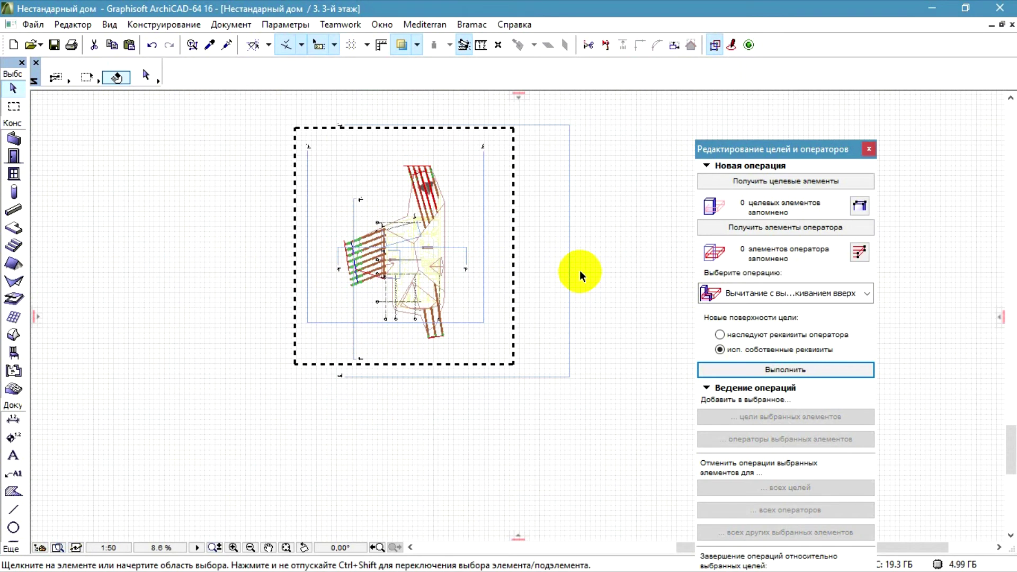
{"action": "key", "text": "F5"}
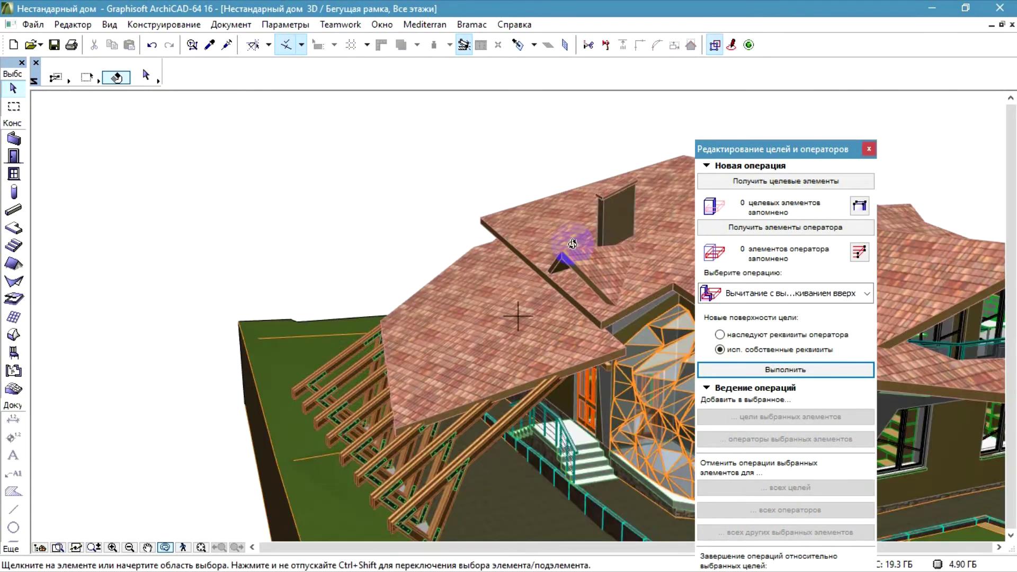
{"action": "left_click_drag", "start_coordinate": [418, 203], "coordinate": [401, 282]}
{"action": "left_click_drag", "start_coordinate": [293, 205], "coordinate": [395, 279]}
{"action": "scroll", "coordinate": [513, 225], "scroll_direction": "up", "scroll_amount": 4}
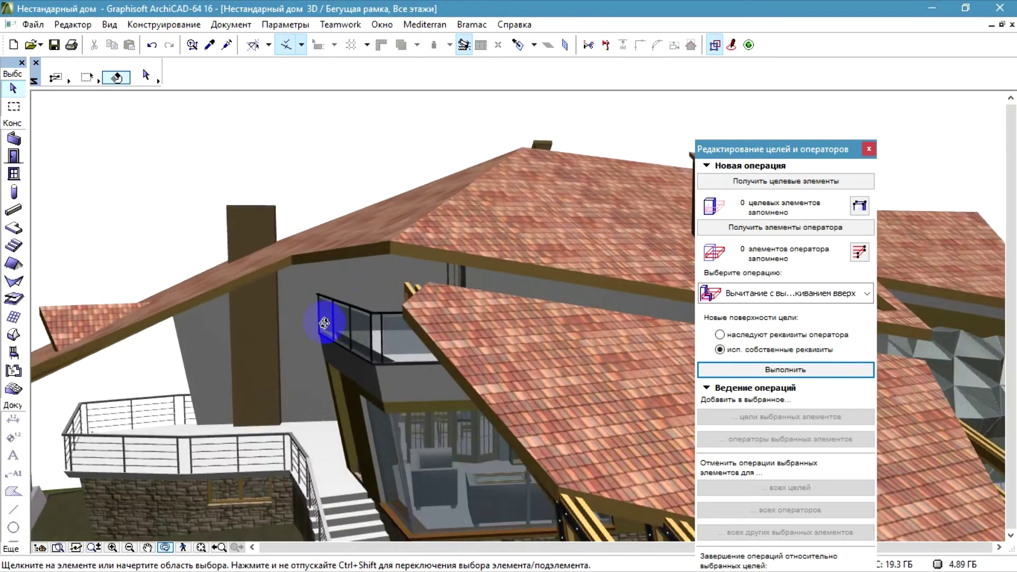
On the second-floor plan, stretch the chimney beside the outer wall to a length of 1600 mm.
{"action": "left_click", "coordinate": [1012, 26]}
{"action": "scroll", "coordinate": [447, 180], "scroll_direction": "up", "scroll_amount": 7}
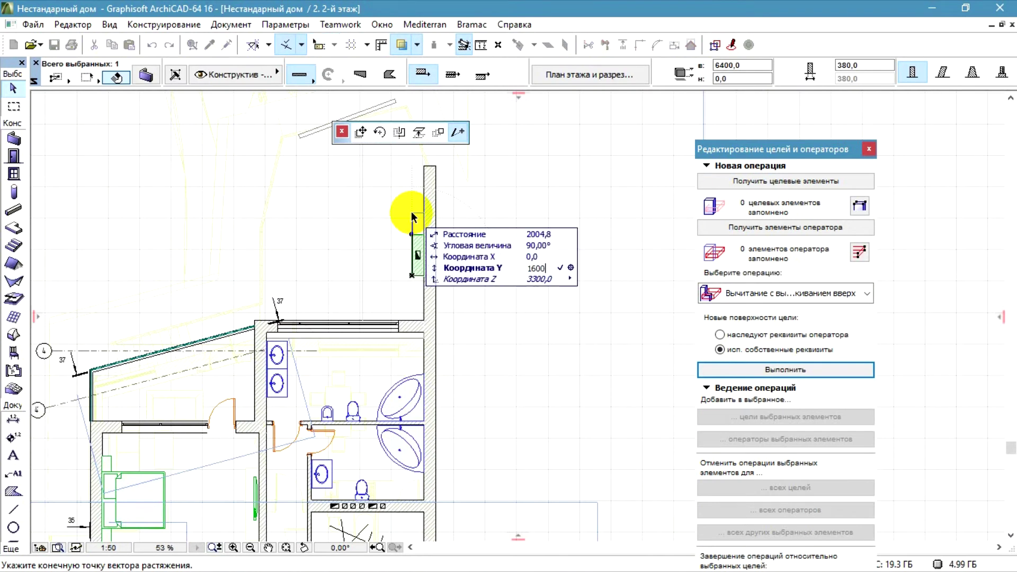
{"action": "key", "text": "Return"}
{"action": "scroll", "coordinate": [408, 228], "scroll_direction": "up", "scroll_amount": 3}
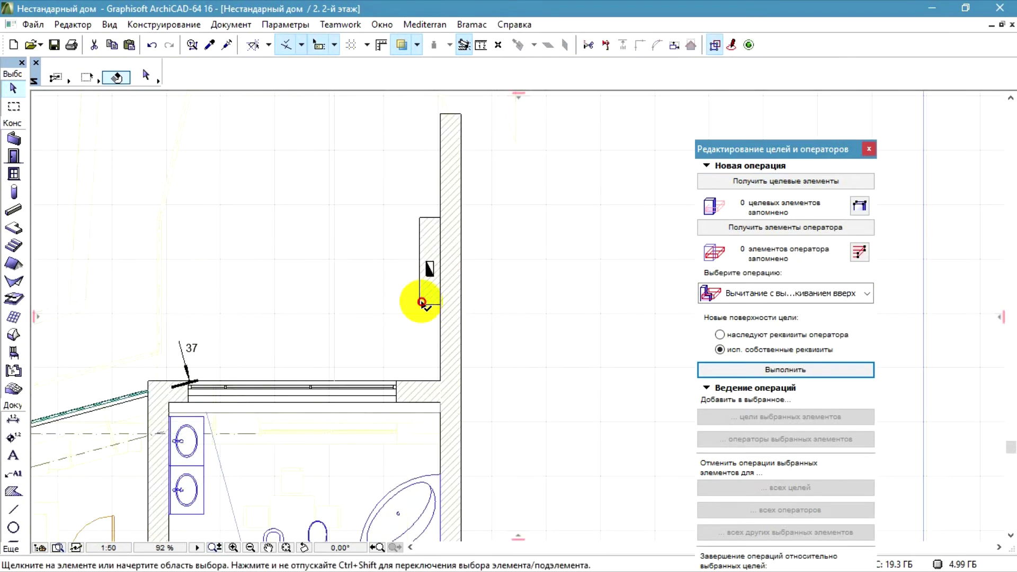
{"action": "left_click", "coordinate": [421, 303]}
{"action": "key", "text": "ctrl+d"}
{"action": "left_click", "coordinate": [420, 305]}
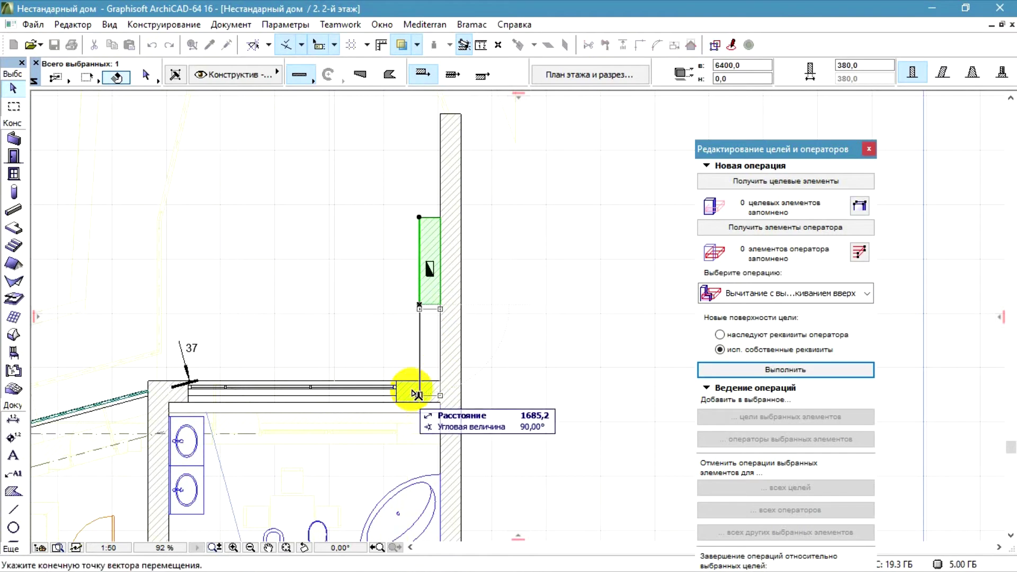
{"action": "scroll", "coordinate": [447, 297], "scroll_direction": "down", "scroll_amount": 4}
{"action": "key", "text": "Escape"}
{"action": "key", "text": "Escape"}
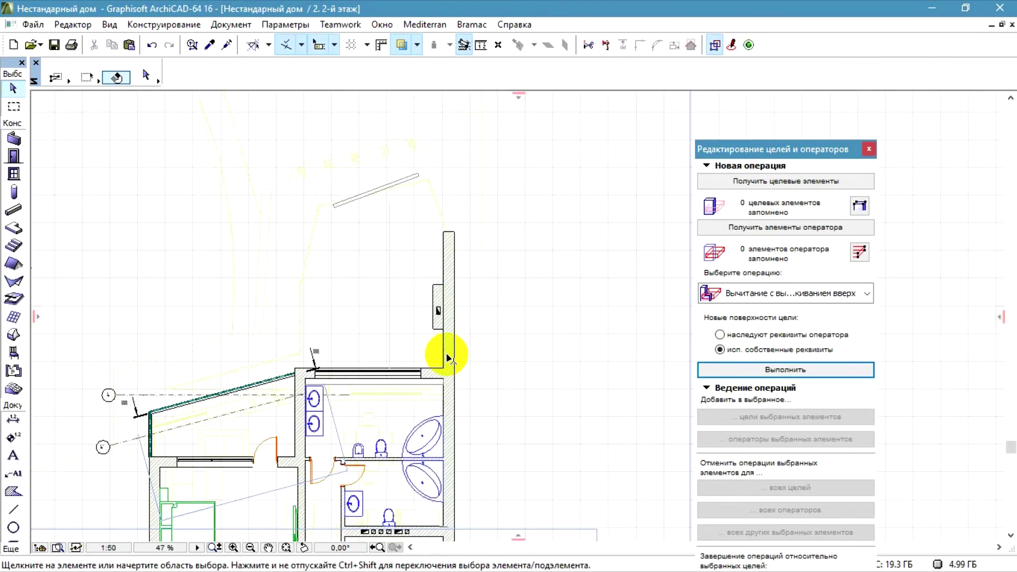
On the first-floor plan, move the chimney along the outer wall to the corner with the house wall.
{"action": "key", "text": "ctrl+Down"}
{"action": "scroll", "coordinate": [439, 302], "scroll_direction": "up", "scroll_amount": 2}
{"action": "left_click", "coordinate": [431, 316]}
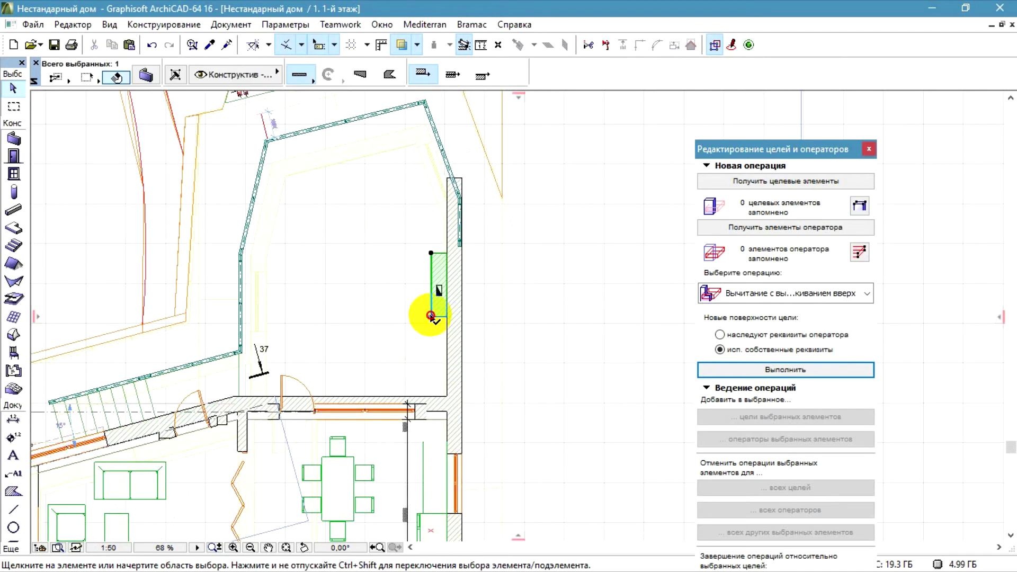
{"action": "key", "text": "ctrl+d"}
{"action": "left_click", "coordinate": [431, 316]}
{"action": "scroll", "coordinate": [430, 389], "scroll_direction": "up", "scroll_amount": 2}
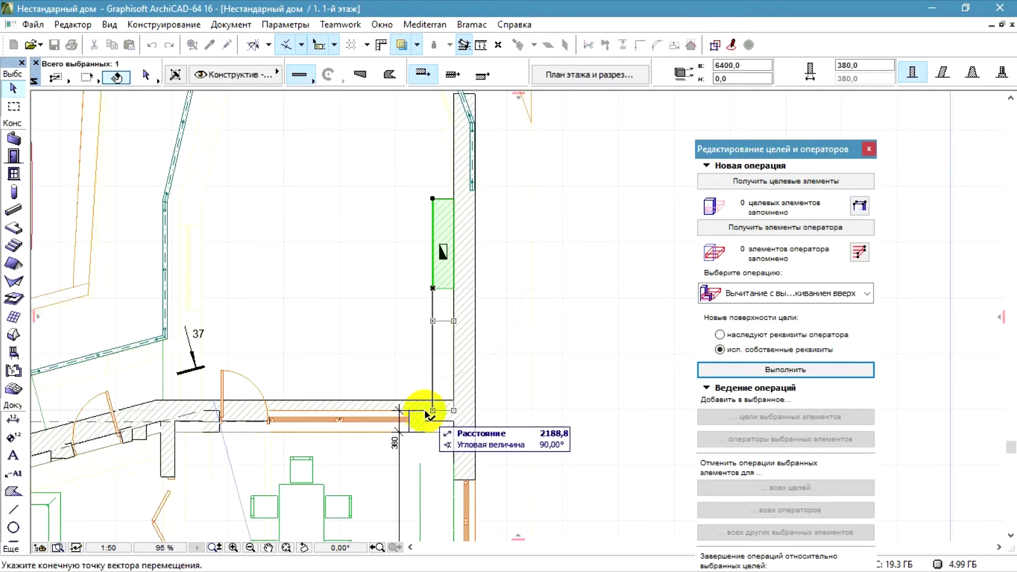
{"action": "left_click", "coordinate": [426, 412]}
Move the chimney 2200 mm along the outer wall, away from the house wall.
{"action": "key", "text": "ctrl+d"}
{"action": "left_click", "coordinate": [433, 410]}
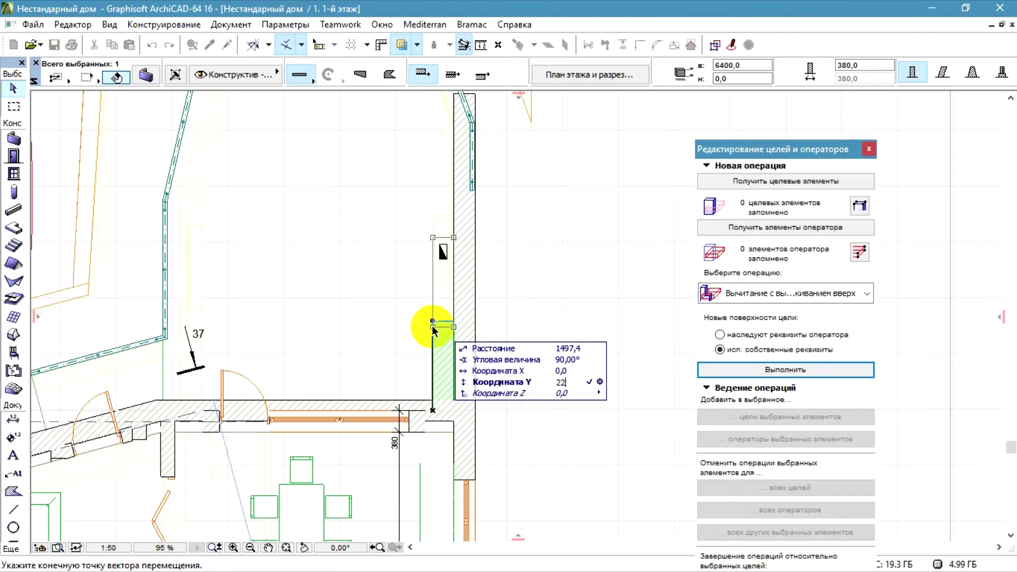
{"action": "type", "text": "2200"}
{"action": "key", "text": "Return"}
{"action": "left_click", "coordinate": [401, 287]}
Move the exhaust duct symbol so that it is centred within the chimney's outline.
{"action": "scroll", "coordinate": [449, 245], "scroll_direction": "up", "scroll_amount": 2}
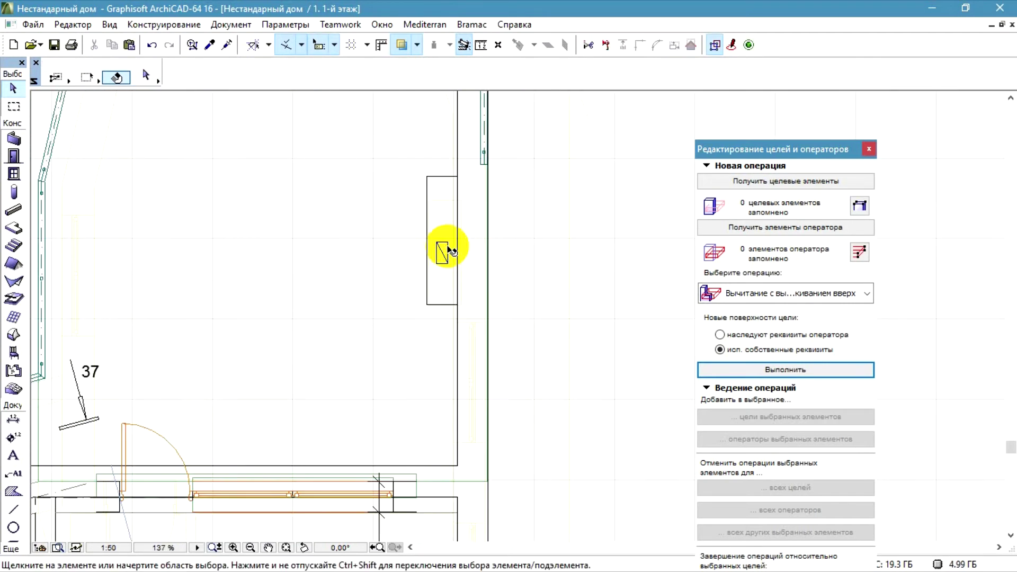
{"action": "left_click", "coordinate": [444, 245]}
{"action": "key", "text": "ctrl+d"}
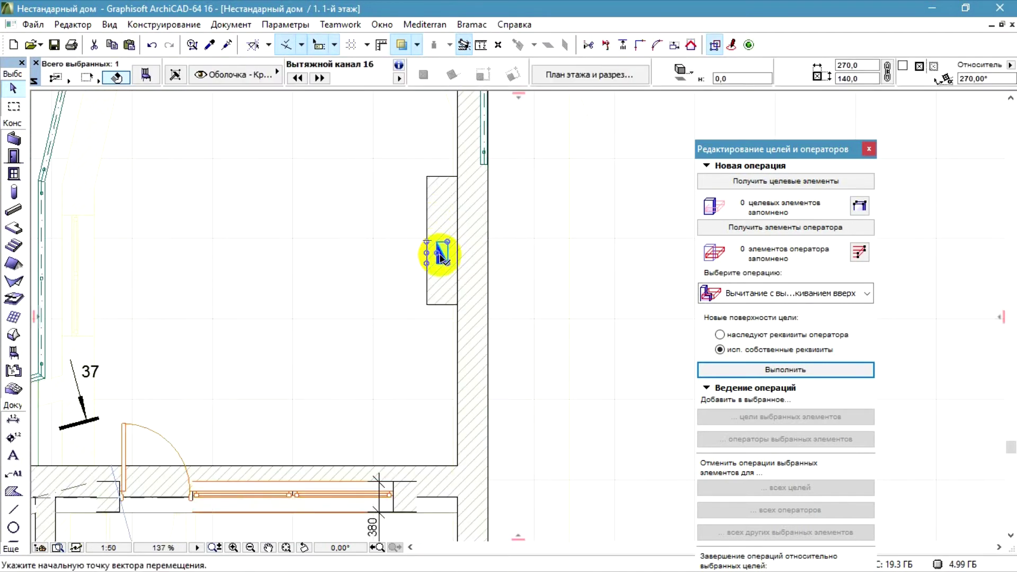
{"action": "left_click", "coordinate": [437, 253]}
{"action": "left_click", "coordinate": [426, 241]}
In section 1-1, set the chimney's top to 6500 mm.
{"action": "scroll", "coordinate": [421, 257], "scroll_direction": "down", "scroll_amount": 5}
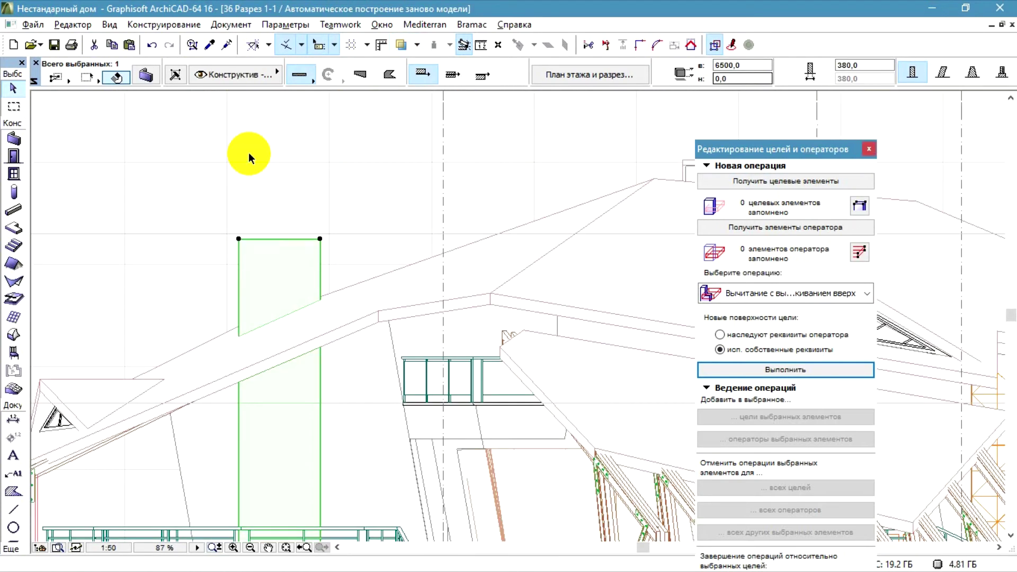
{"action": "scroll", "coordinate": [249, 153], "scroll_direction": "down", "scroll_amount": 3}
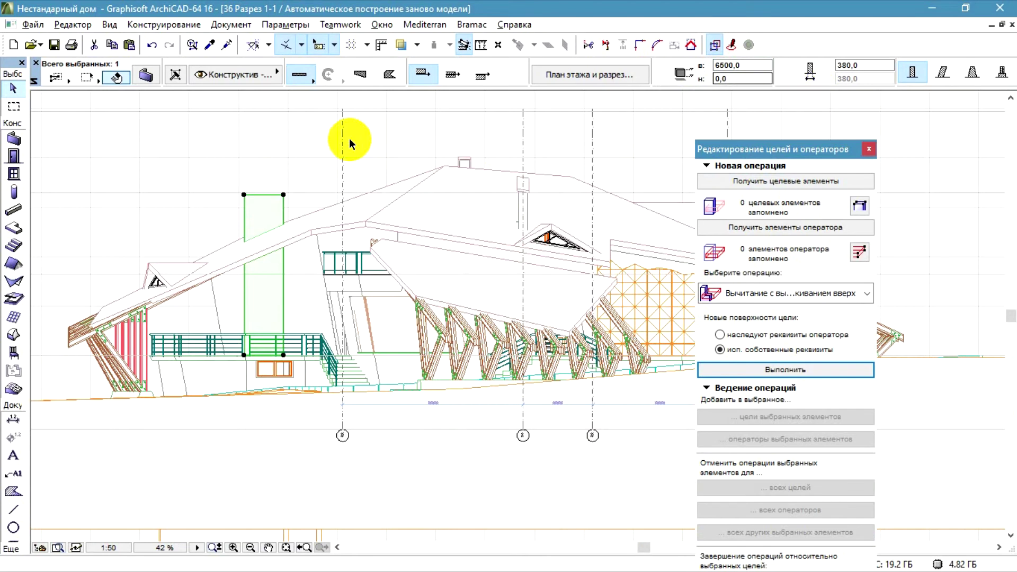
{"action": "key", "text": "Escape"}
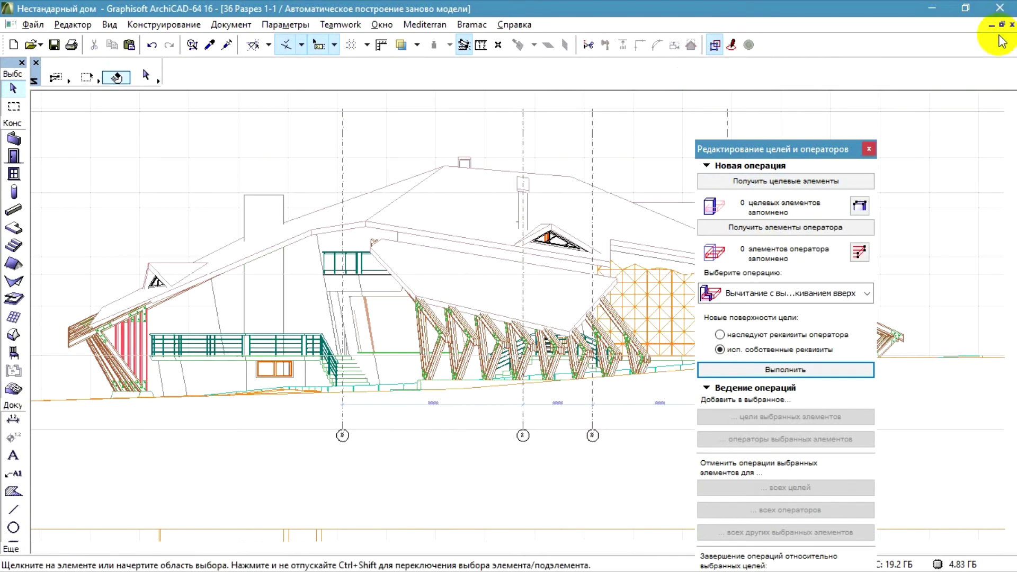
On the second-floor plan, extend the small slab's two short edges to the chimney's ends.
{"action": "left_click", "coordinate": [1012, 24]}
{"action": "scroll", "coordinate": [268, 185], "scroll_direction": "up", "scroll_amount": 8}
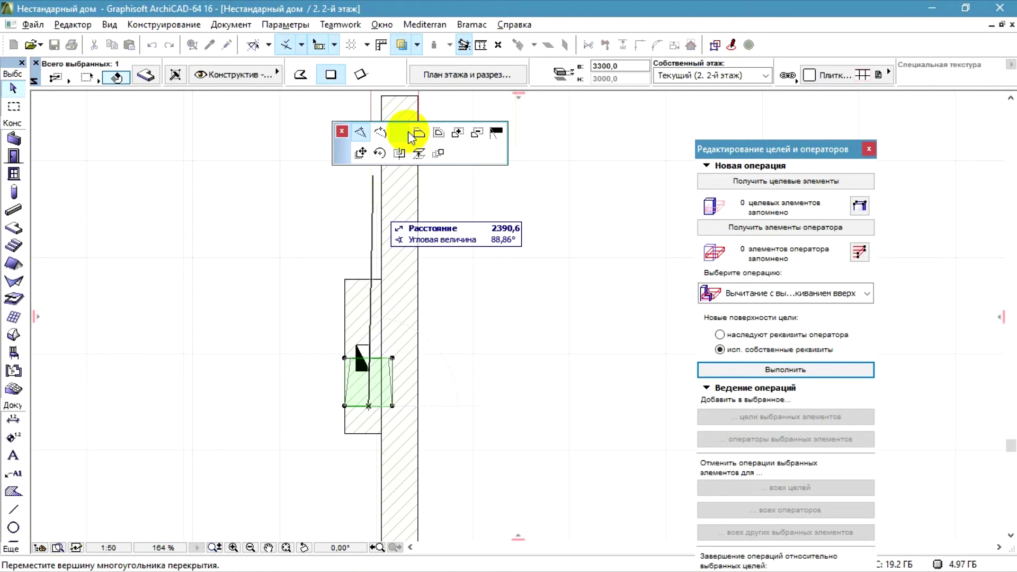
{"action": "left_click", "coordinate": [412, 137]}
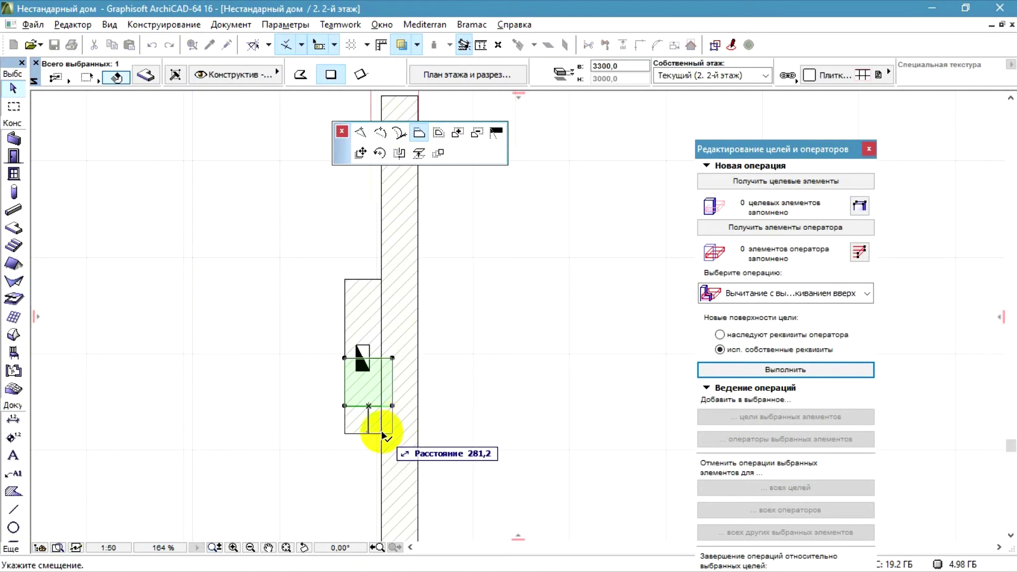
{"action": "left_click", "coordinate": [391, 433]}
{"action": "left_click", "coordinate": [385, 359]}
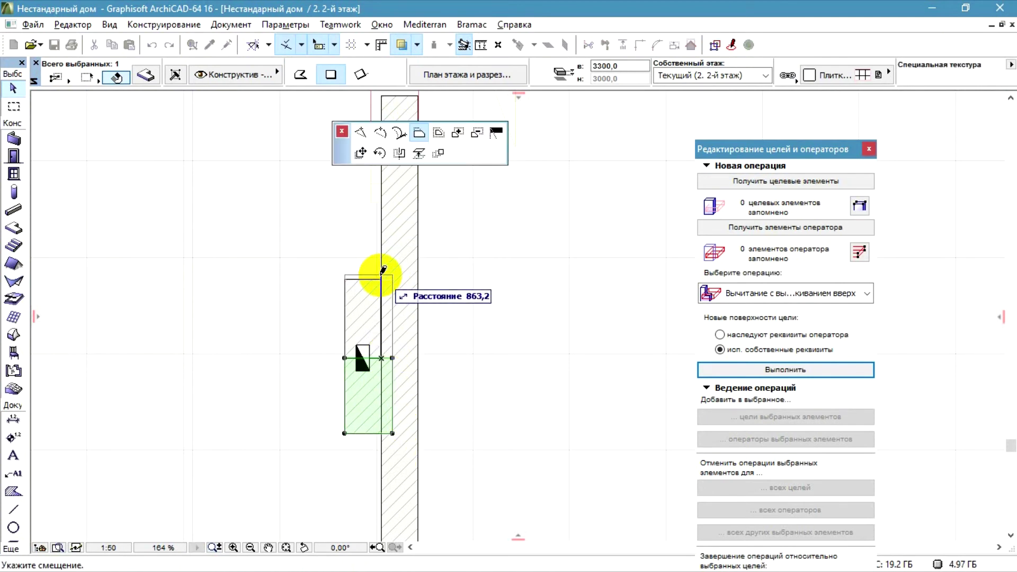
{"action": "left_click", "coordinate": [383, 279]}
Offset the slab's end edge inward by 250 mm from the chimney's end and copy the slab along the chimney.
{"action": "left_click", "coordinate": [387, 279]}
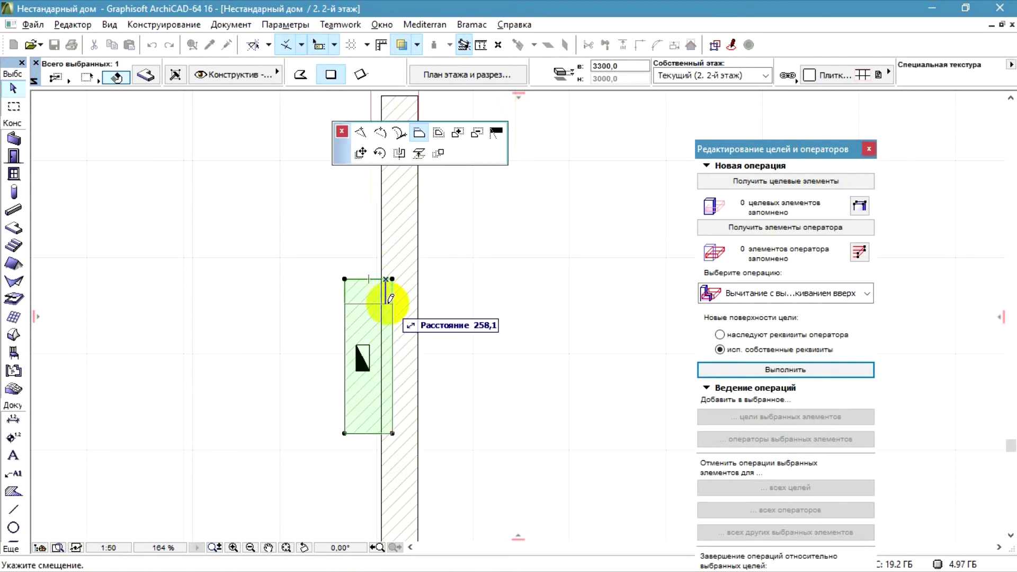
{"action": "type", "text": "250"}
{"action": "key", "text": "Return"}
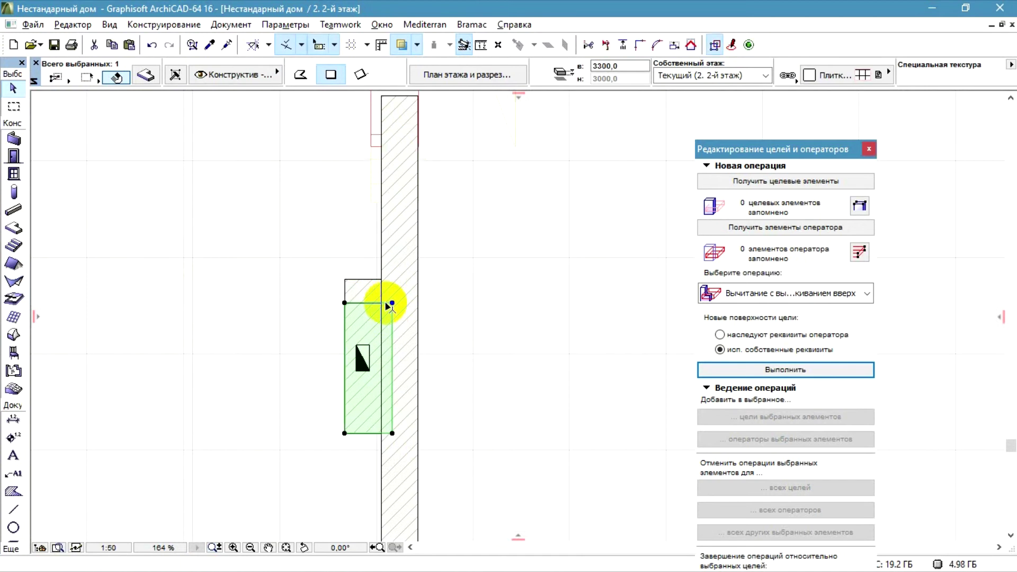
{"action": "scroll", "coordinate": [373, 430], "scroll_direction": "up", "scroll_amount": 2}
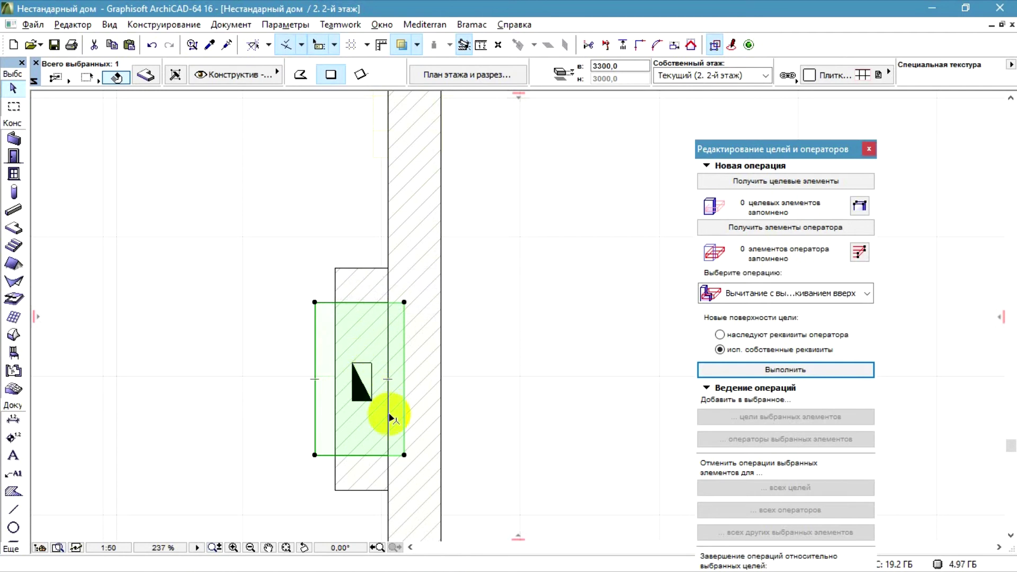
{"action": "key", "text": "ctrl+shift+d"}
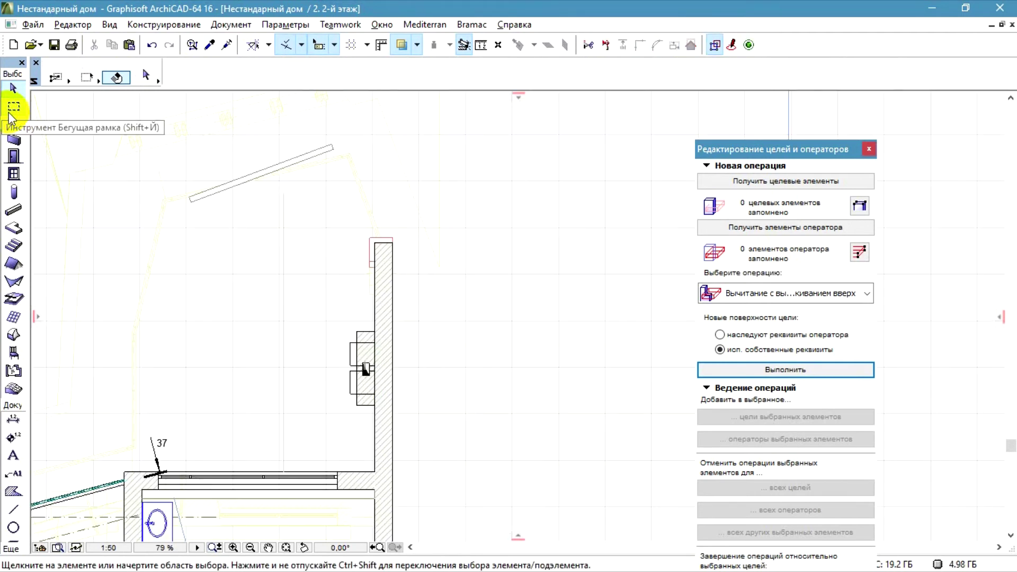
Enclose the chimney and its slabs in a marquee on the plan and view that part in 3D from the chimney's face.
{"action": "left_click", "coordinate": [14, 107]}
{"action": "left_click", "coordinate": [307, 242]}
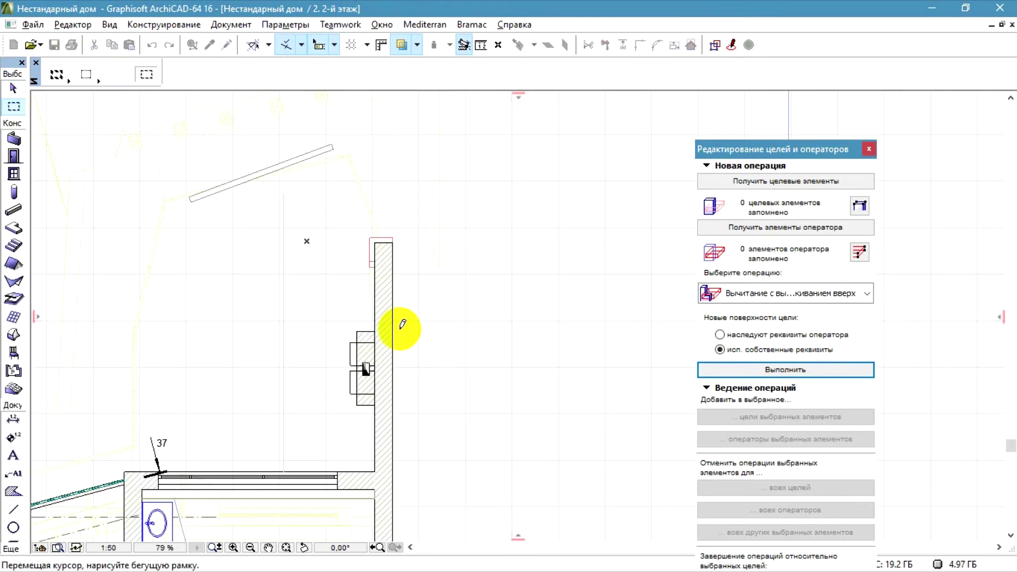
{"action": "left_click", "coordinate": [438, 449]}
{"action": "key", "text": "F5"}
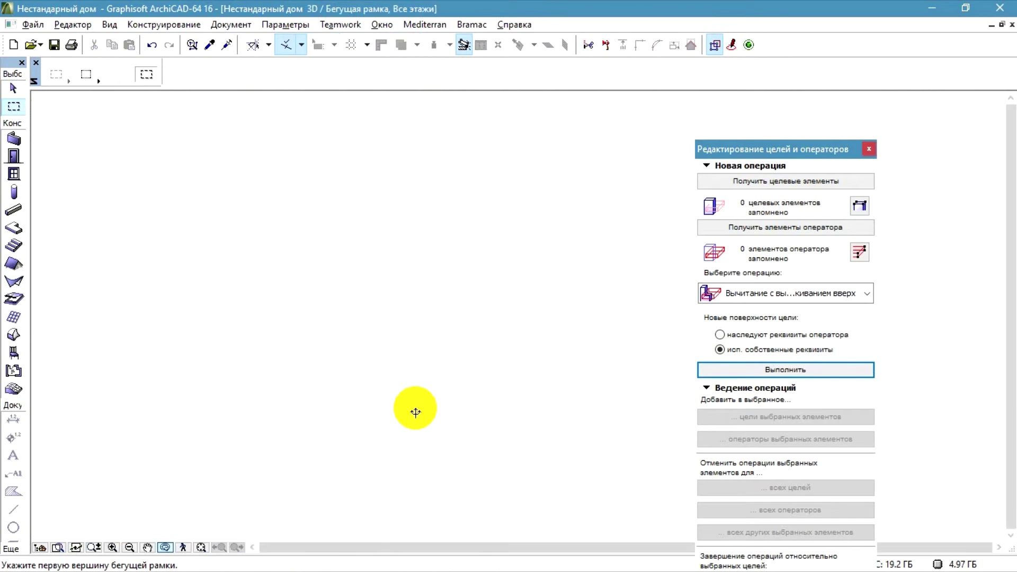
{"action": "left_click_drag", "start_coordinate": [231, 173], "coordinate": [166, 275]}
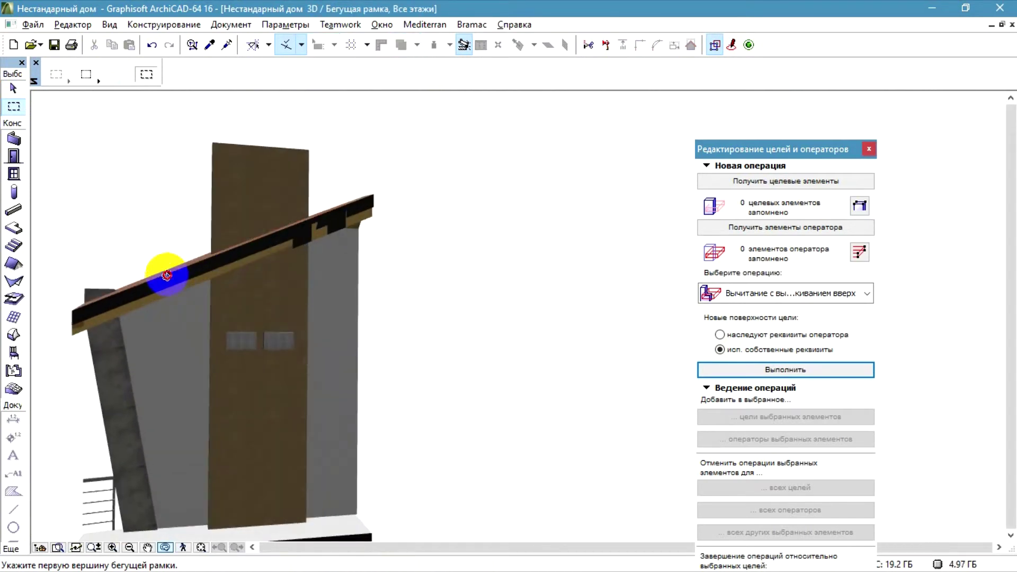
Give both slabs the 100 % section fill, a 65 mm thickness and a top elevation of 6500 mm.
{"action": "left_click", "coordinate": [283, 343], "text": "shift"}
{"action": "left_click", "coordinate": [244, 349], "text": "shift"}
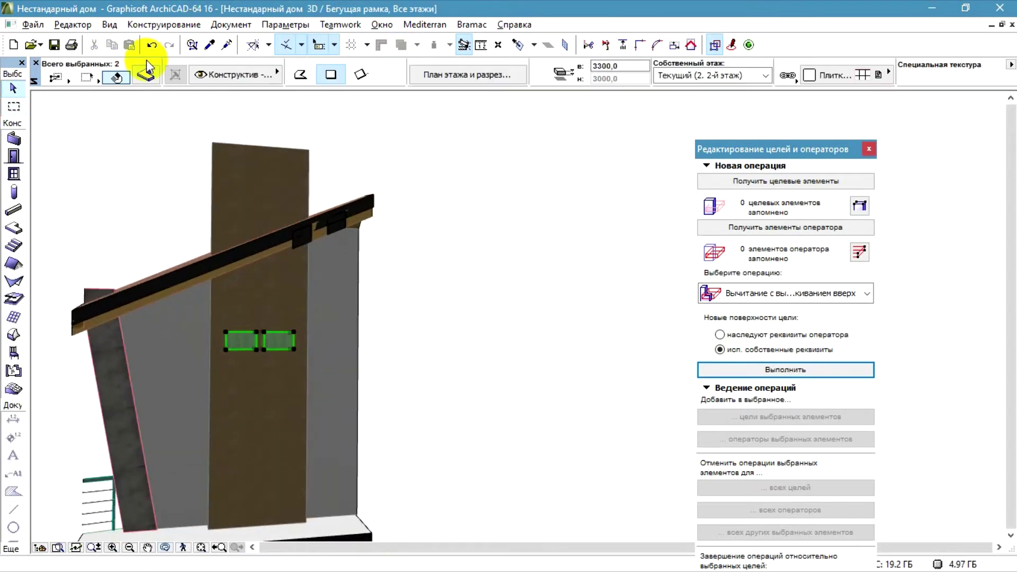
{"action": "left_click", "coordinate": [146, 66]}
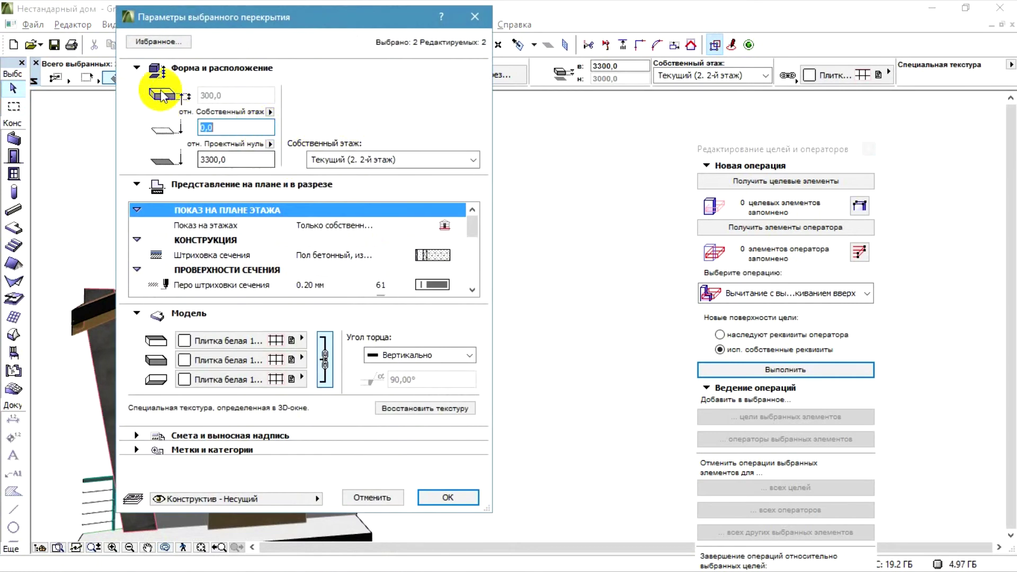
{"action": "left_click", "coordinate": [445, 255]}
{"action": "left_click", "coordinate": [495, 164]}
{"action": "double_click", "coordinate": [241, 98]}
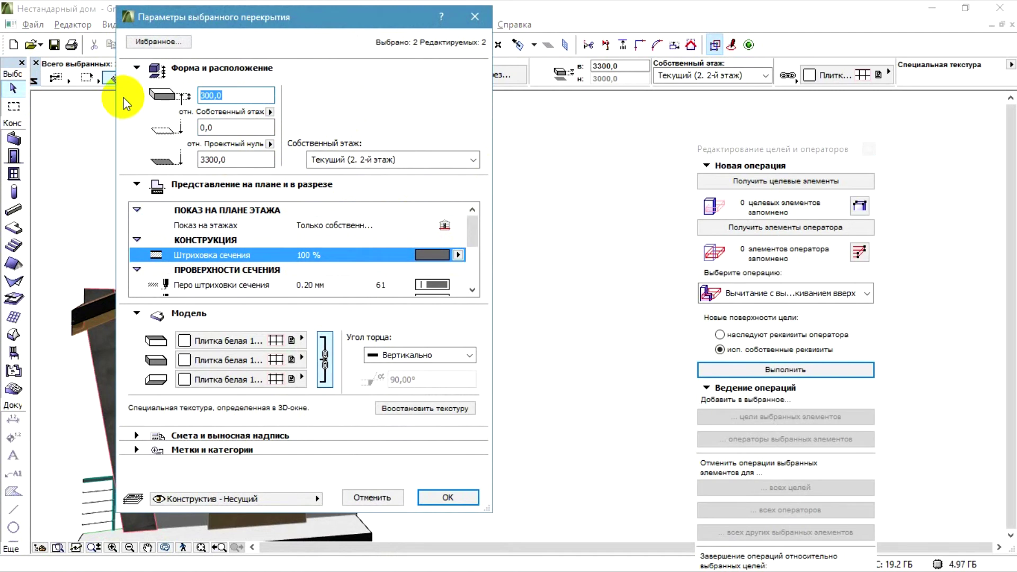
{"action": "left_click", "coordinate": [444, 497]}
{"action": "left_click_drag", "start_coordinate": [303, 336], "coordinate": [285, 130]}
{"action": "scroll", "coordinate": [229, 125], "scroll_direction": "up", "scroll_amount": 7}
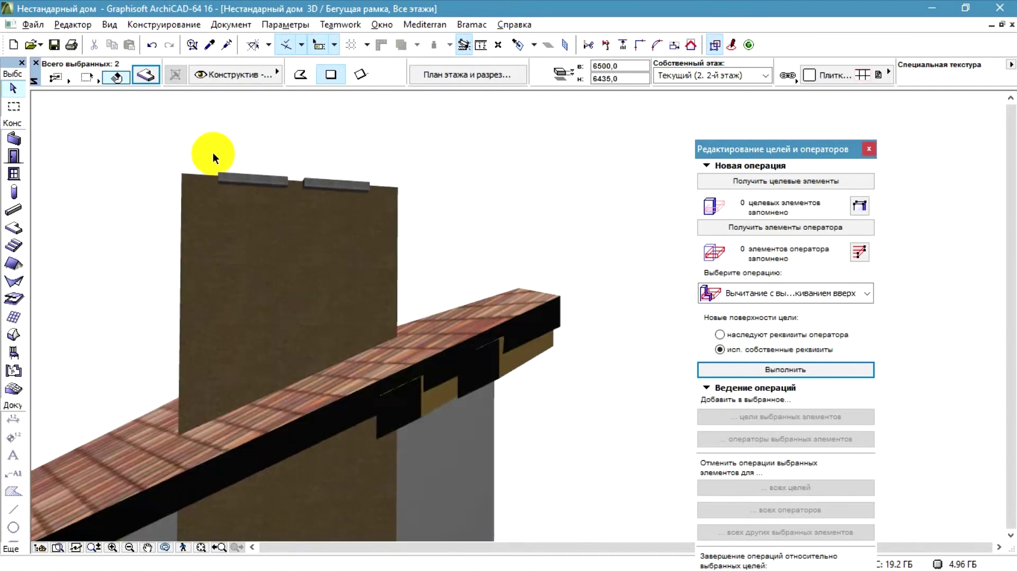
{"action": "key", "text": "ctrl+d"}
{"action": "left_click", "coordinate": [222, 181]}
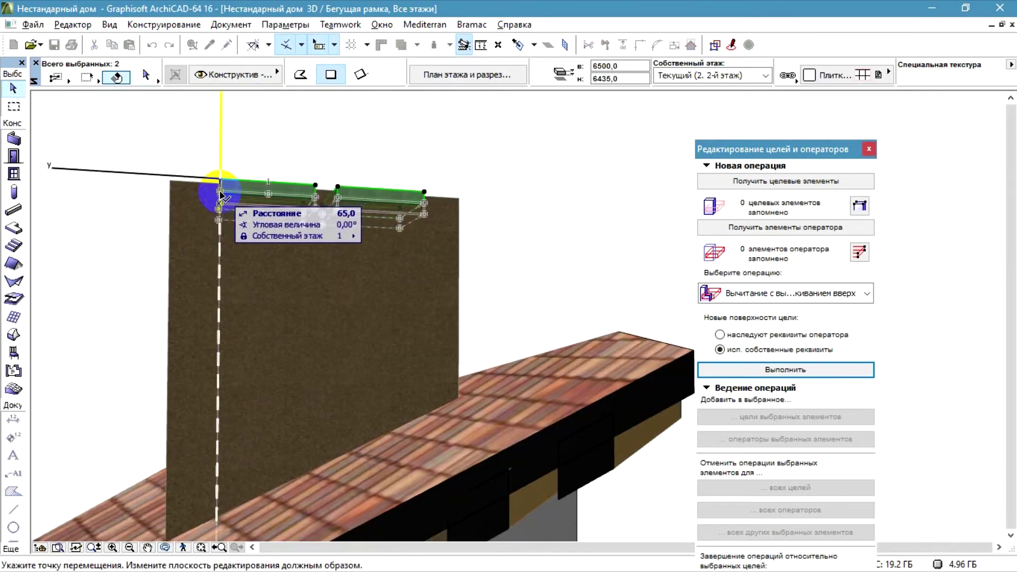
{"action": "key", "text": "Escape"}
{"action": "scroll", "coordinate": [274, 312], "scroll_direction": "down", "scroll_amount": 2}
Set both slabs' thickness to 120 mm and move them 120 mm down from the chimney's top.
{"action": "left_click", "coordinate": [148, 70]}
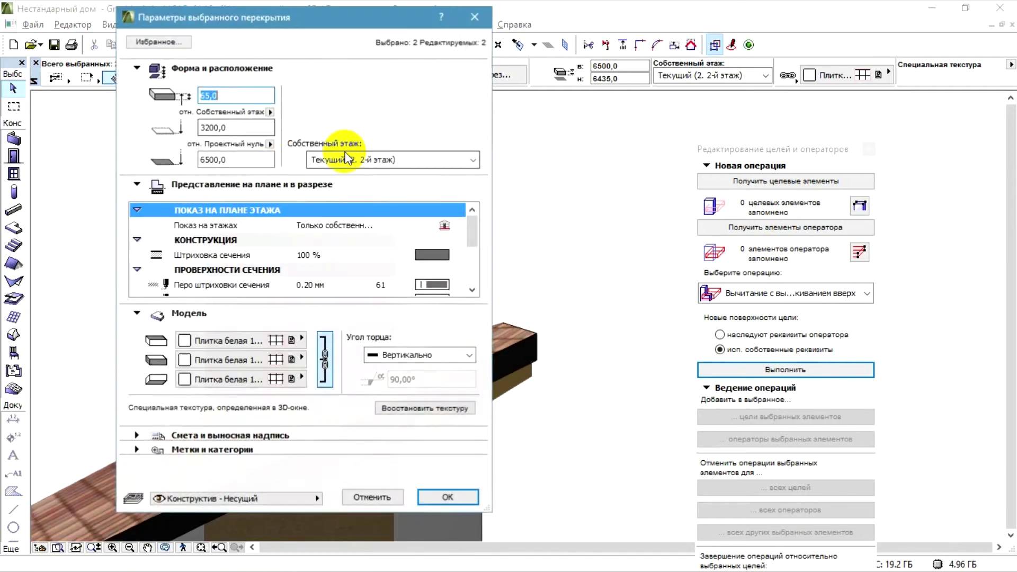
{"action": "type", "text": "120"}
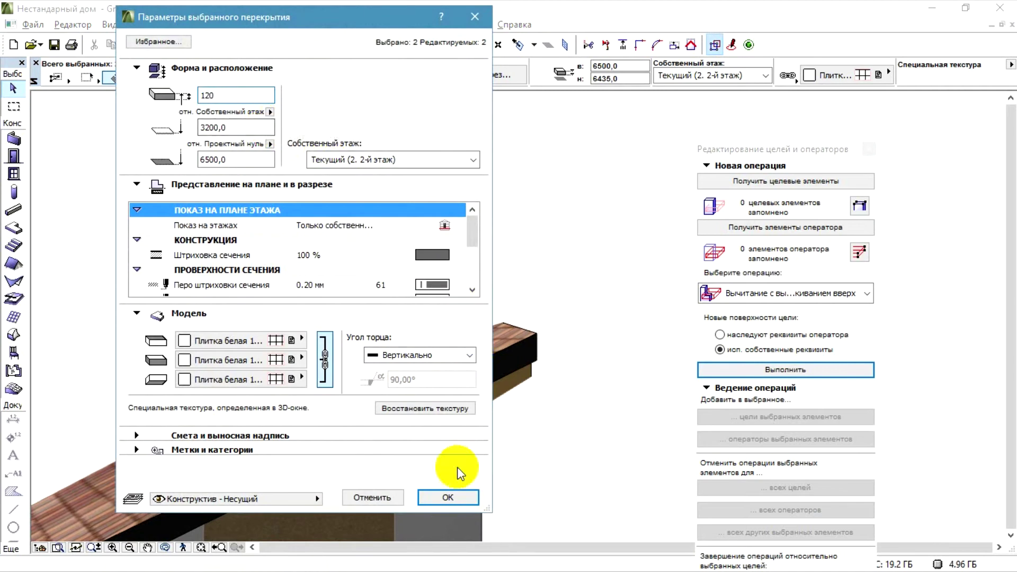
{"action": "left_click", "coordinate": [448, 496]}
{"action": "scroll", "coordinate": [279, 238], "scroll_direction": "up", "scroll_amount": 3}
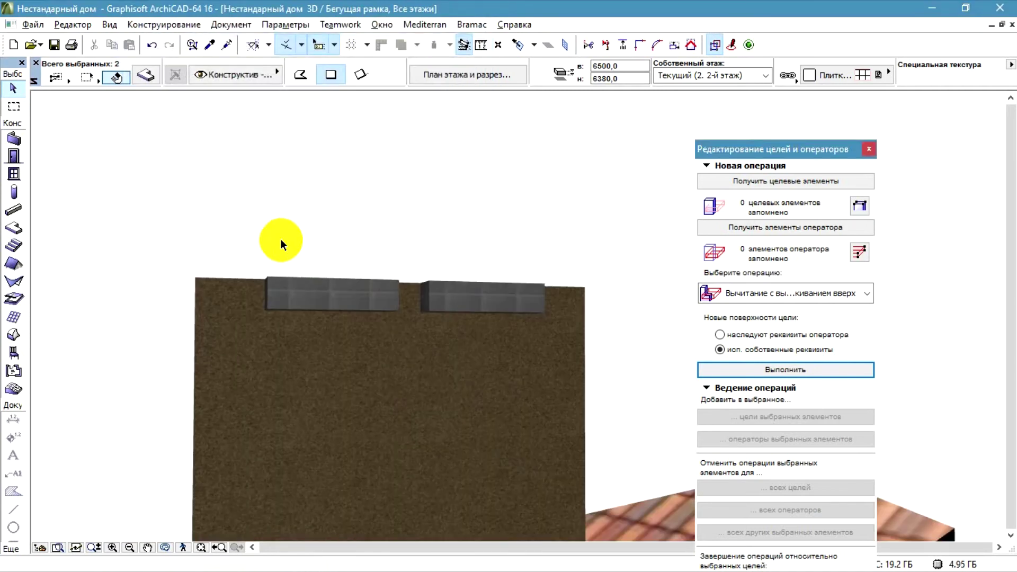
{"action": "key", "text": "ctrl+d"}
{"action": "left_click", "coordinate": [268, 277]}
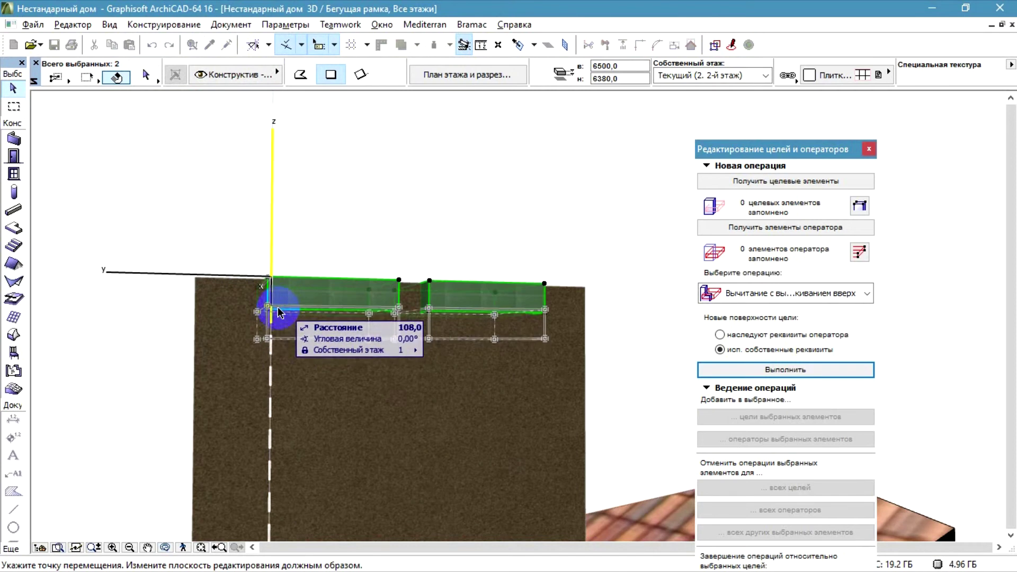
{"action": "left_click", "coordinate": [268, 308]}
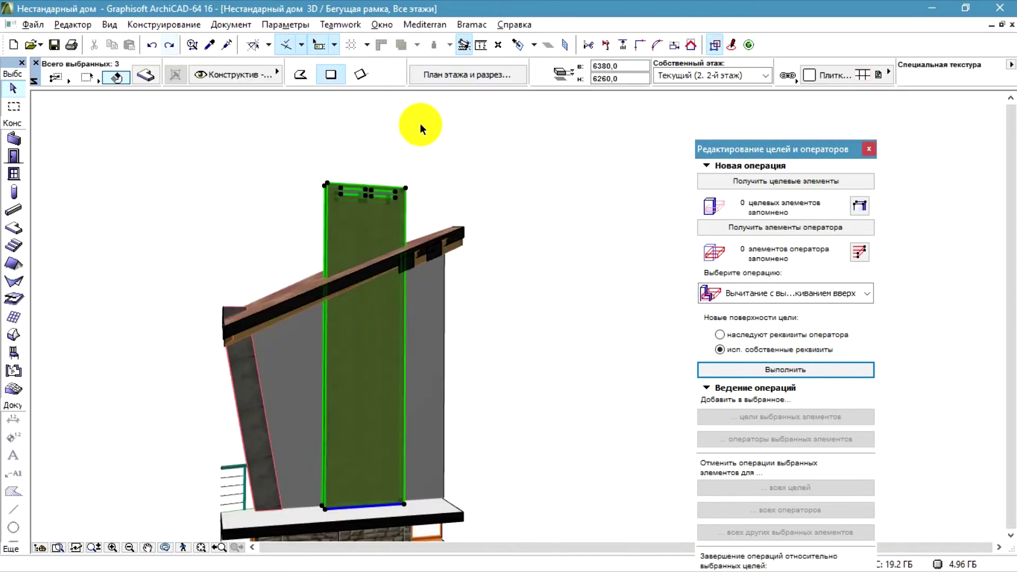
Subtract both slabs from the chimney wall with the solid operation "Вычитание", using the chimney as target and the slabs as operators.
{"action": "left_click", "coordinate": [387, 214]}
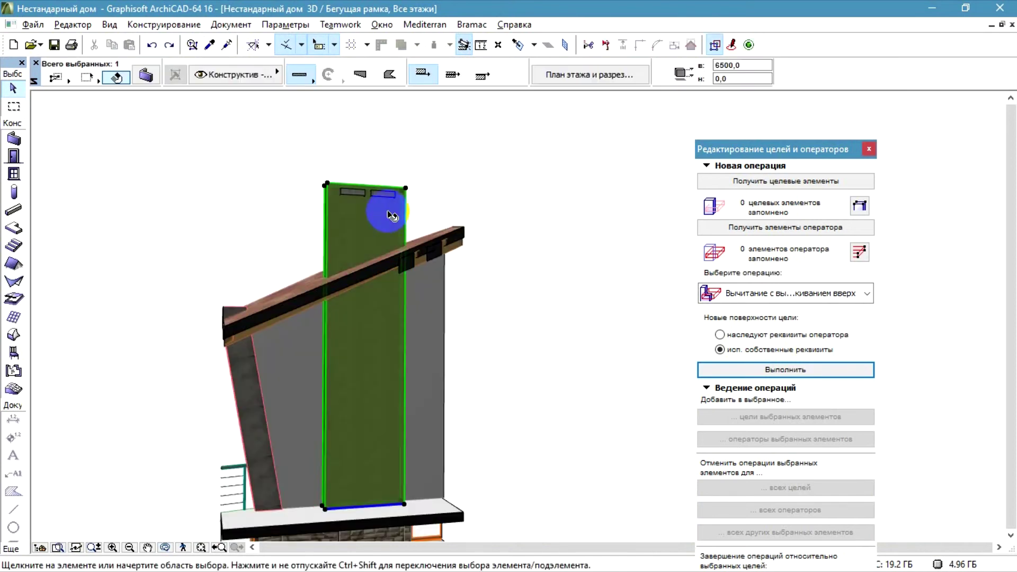
{"action": "left_click", "coordinate": [769, 181]}
{"action": "scroll", "coordinate": [365, 170], "scroll_direction": "up", "scroll_amount": 3}
{"action": "left_click", "coordinate": [336, 220]}
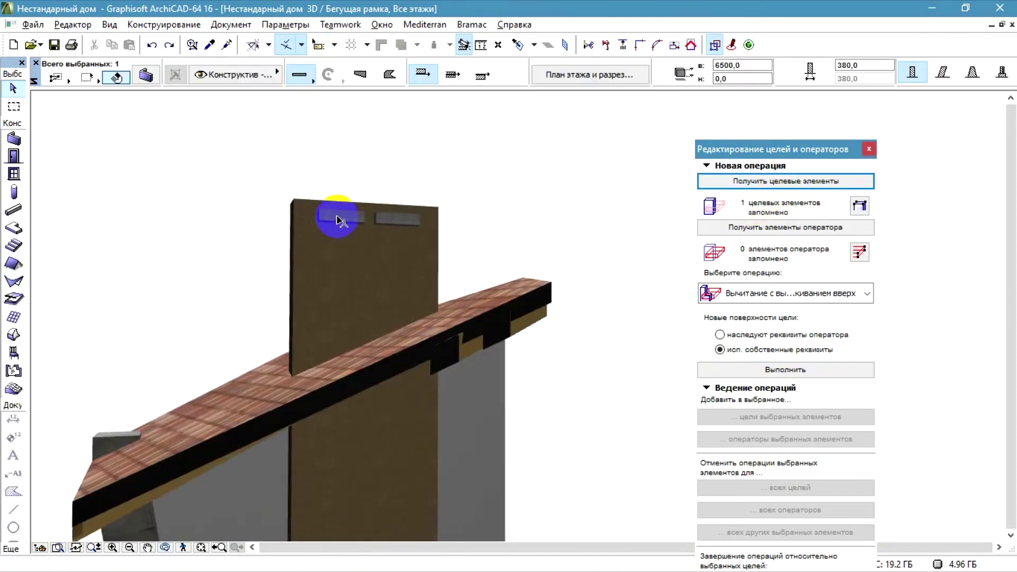
{"action": "left_click", "coordinate": [410, 221], "text": "shift"}
{"action": "left_click", "coordinate": [758, 231]}
{"action": "left_click", "coordinate": [720, 293]}
{"action": "left_click", "coordinate": [742, 311]}
{"action": "left_click", "coordinate": [775, 380]}
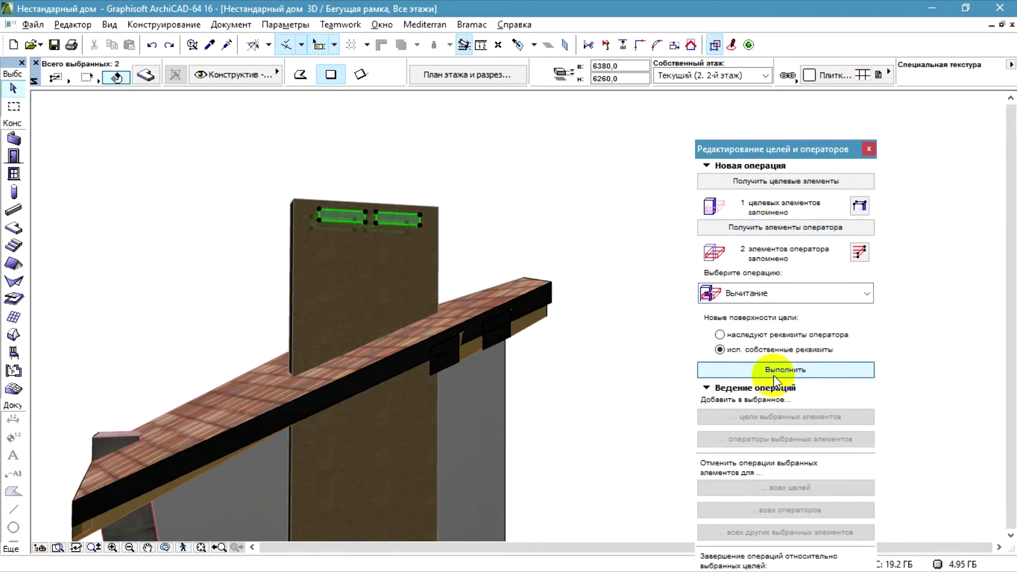
Assign both operator slabs in the chimney to the layer "Спрятан".
{"action": "left_click", "coordinate": [535, 169]}
{"action": "left_click", "coordinate": [353, 236]}
{"action": "left_click", "coordinate": [353, 217]}
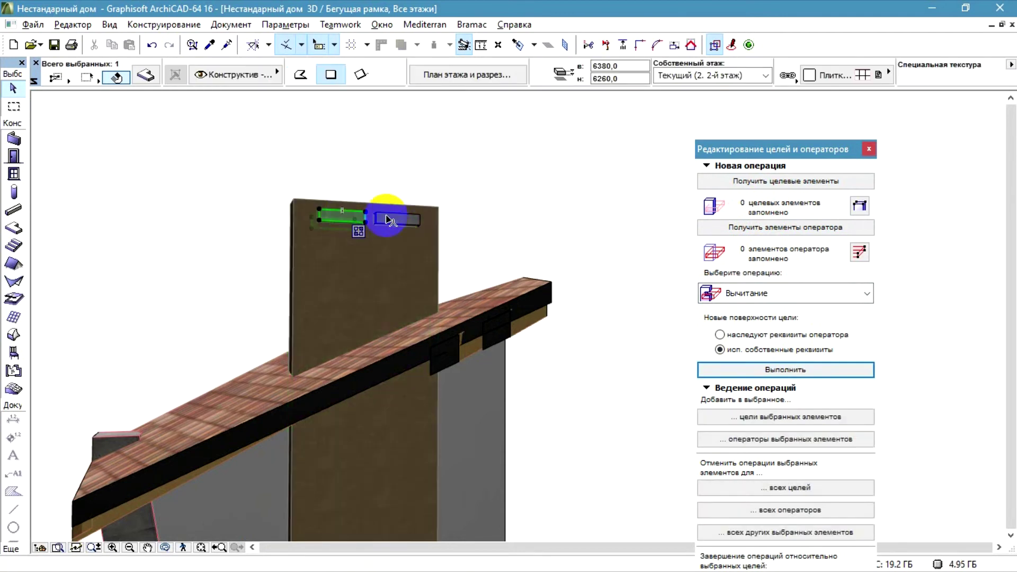
{"action": "left_click", "coordinate": [414, 221], "text": "shift"}
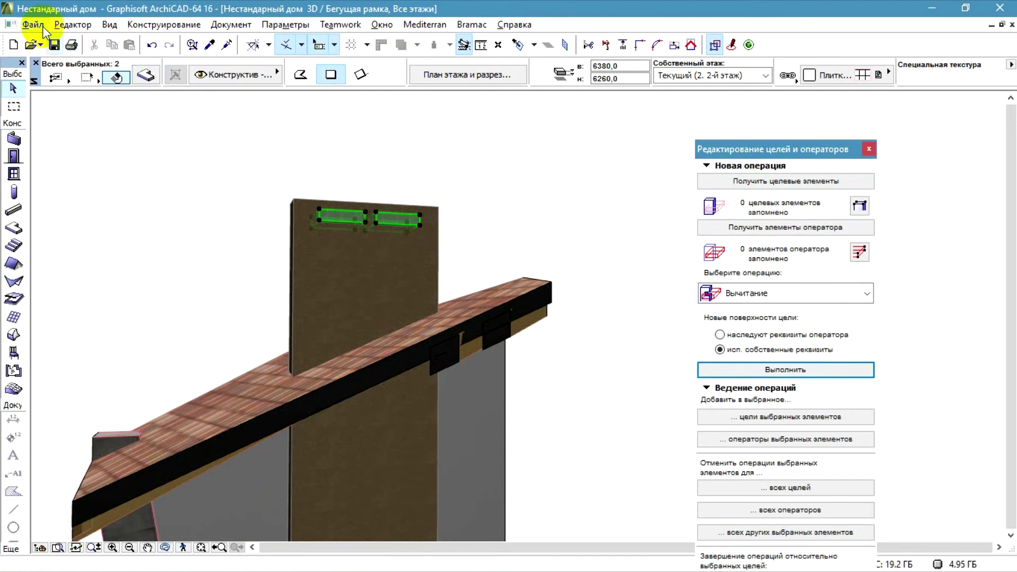
{"action": "left_click", "coordinate": [225, 75]}
{"action": "left_click", "coordinate": [373, 79]}
{"action": "left_click", "coordinate": [468, 197]}
{"action": "left_click", "coordinate": [338, 218]}
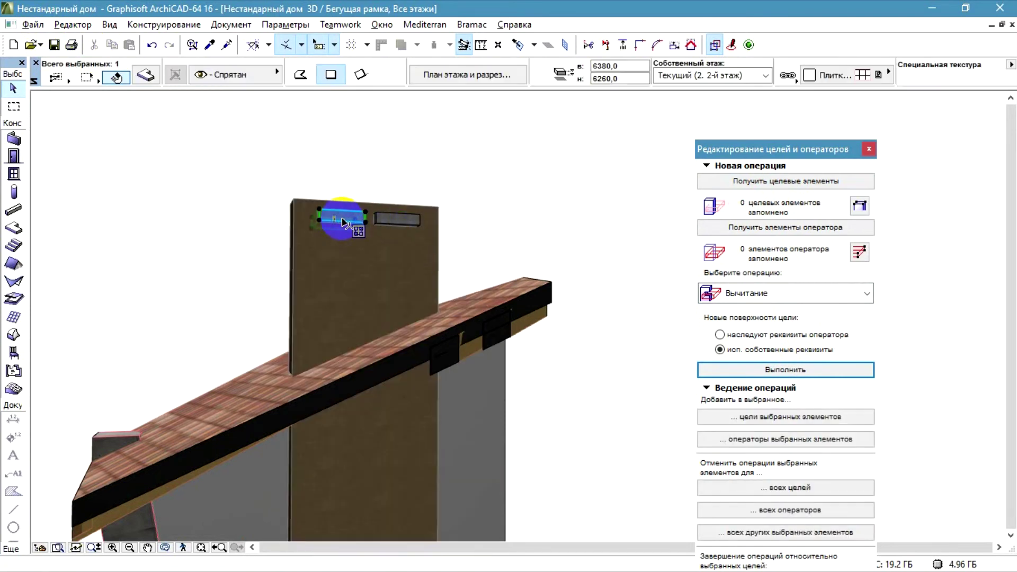
Hide the layer of the operator slabs and inspect the openings cut in the chimney from another angle.
{"action": "right_click", "coordinate": [340, 219]}
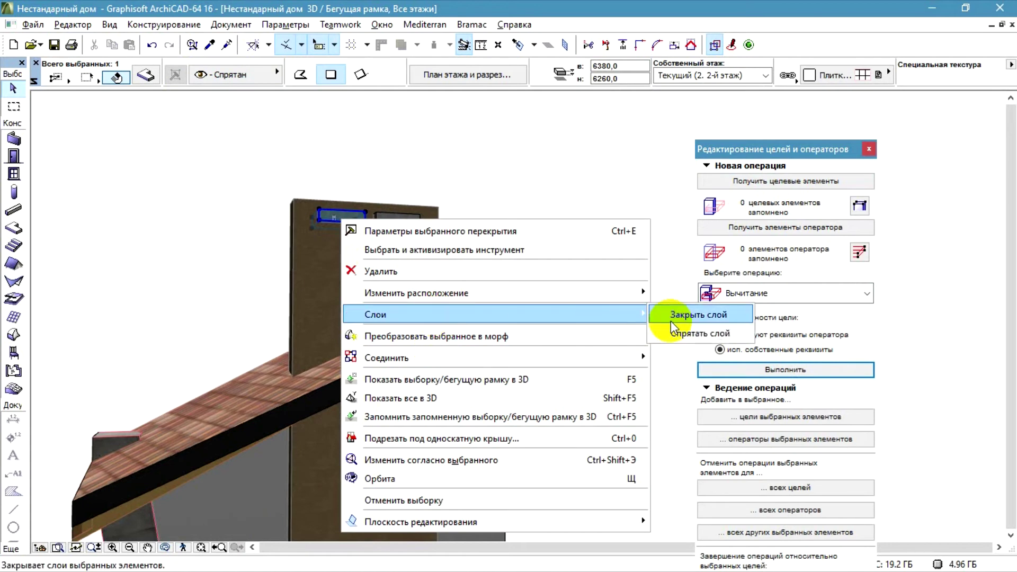
{"action": "left_click", "coordinate": [688, 334]}
{"action": "middle_click_drag", "start_coordinate": [538, 215], "coordinate": [252, 146], "text": "shift"}
{"action": "scroll", "coordinate": [251, 146], "scroll_direction": "down", "scroll_amount": 1}
{"action": "left_click", "coordinate": [165, 549]}
{"action": "left_click_drag", "start_coordinate": [218, 359], "coordinate": [334, 156]}
{"action": "scroll", "coordinate": [336, 155], "scroll_direction": "down", "scroll_amount": 2}
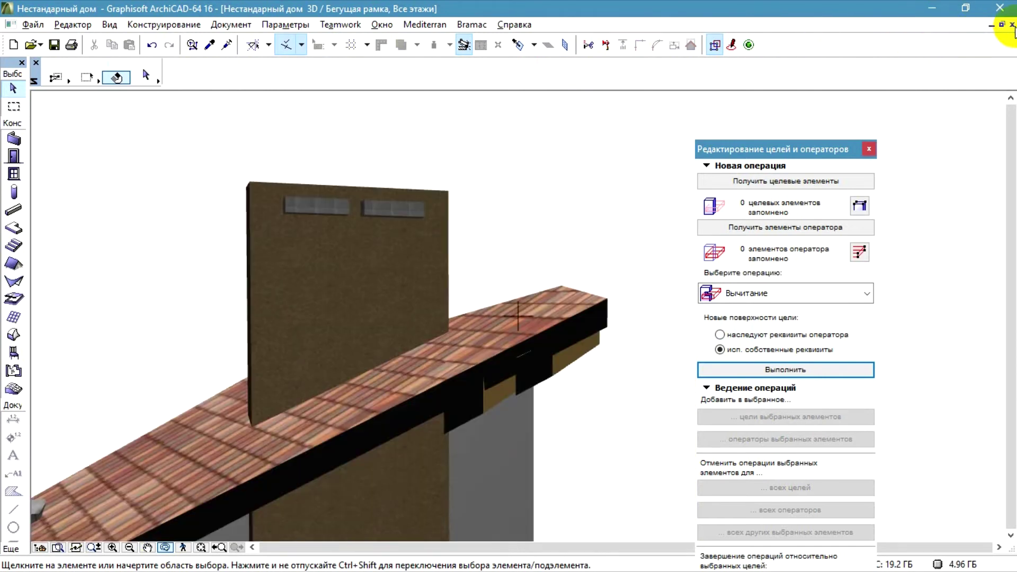
Return to the second-floor plan and copy one slab to the free area outside the house, beside the staircase.
{"action": "left_click", "coordinate": [1012, 24]}
{"action": "scroll", "coordinate": [393, 364], "scroll_direction": "up", "scroll_amount": 5}
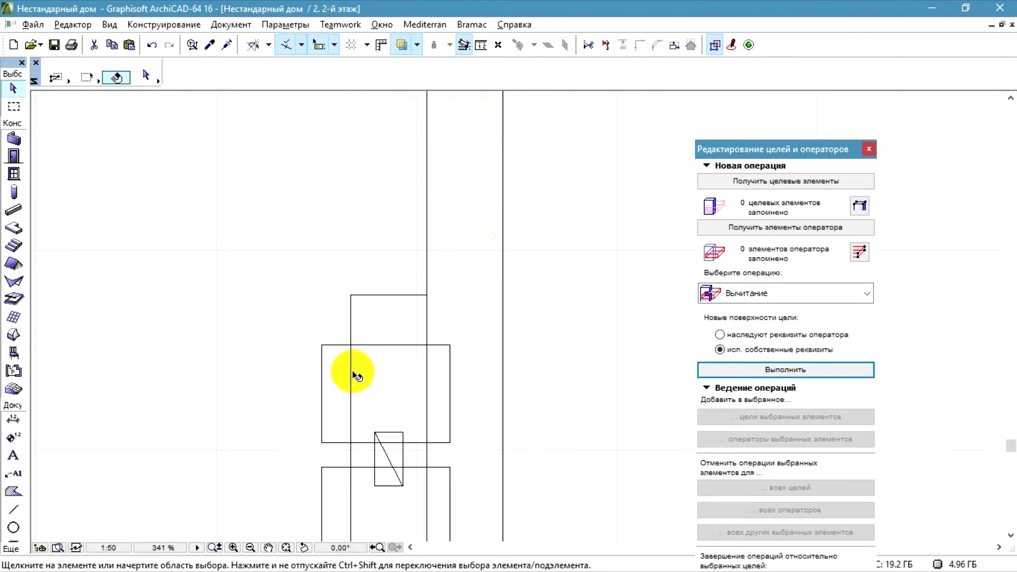
{"action": "left_click", "coordinate": [323, 367]}
{"action": "key", "text": "ctrl+shift+d"}
{"action": "left_click", "coordinate": [327, 364]}
{"action": "scroll", "coordinate": [369, 192], "scroll_direction": "down", "scroll_amount": 5}
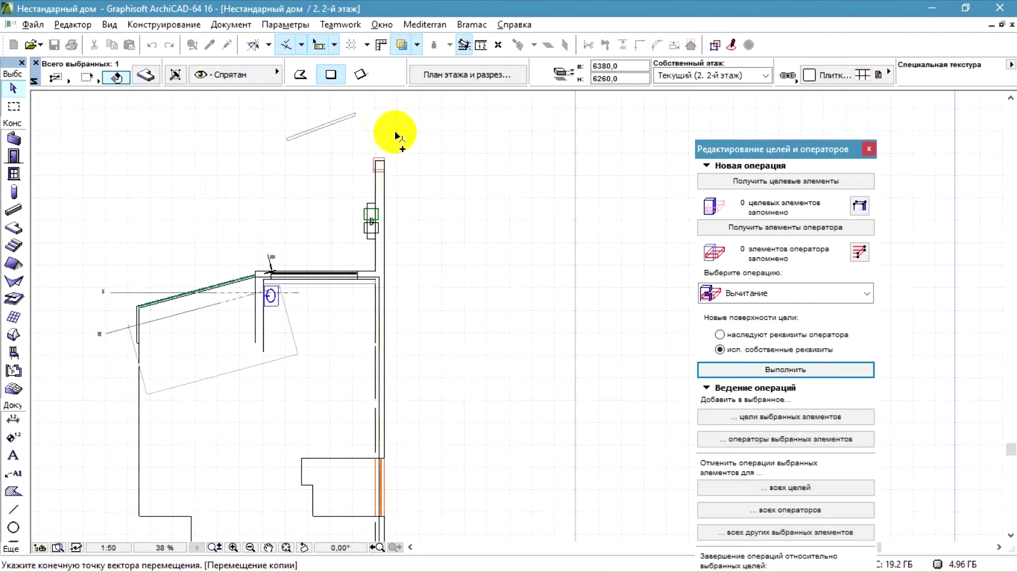
{"action": "scroll", "coordinate": [395, 132], "scroll_direction": "down", "scroll_amount": 2}
{"action": "scroll", "coordinate": [349, 315], "scroll_direction": "up", "scroll_amount": 2}
{"action": "left_click", "coordinate": [465, 313]}
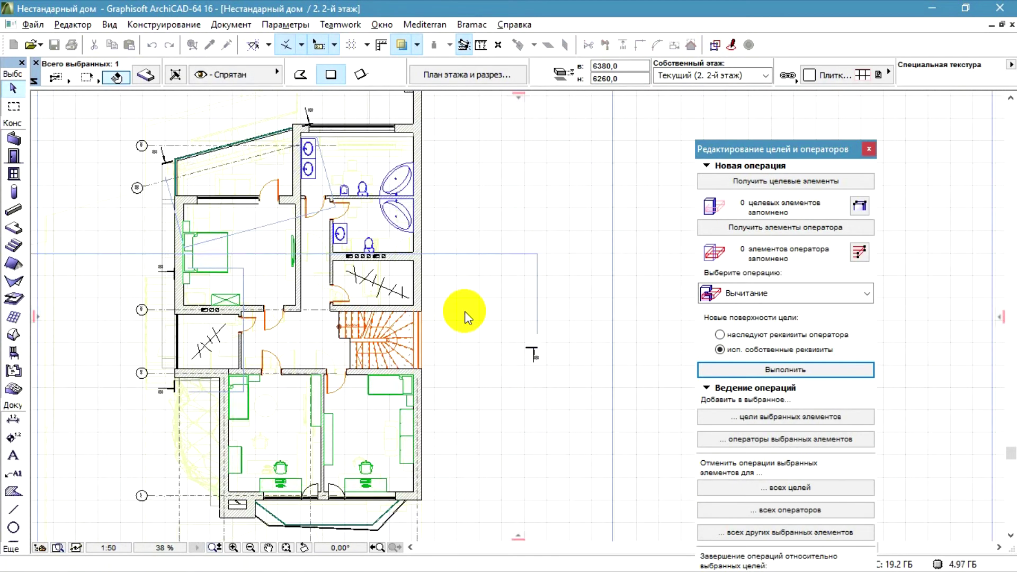
Transfer the slab copy to the third-floor plan and move it onto the long chimney.
{"action": "key", "text": "ctrl+Up"}
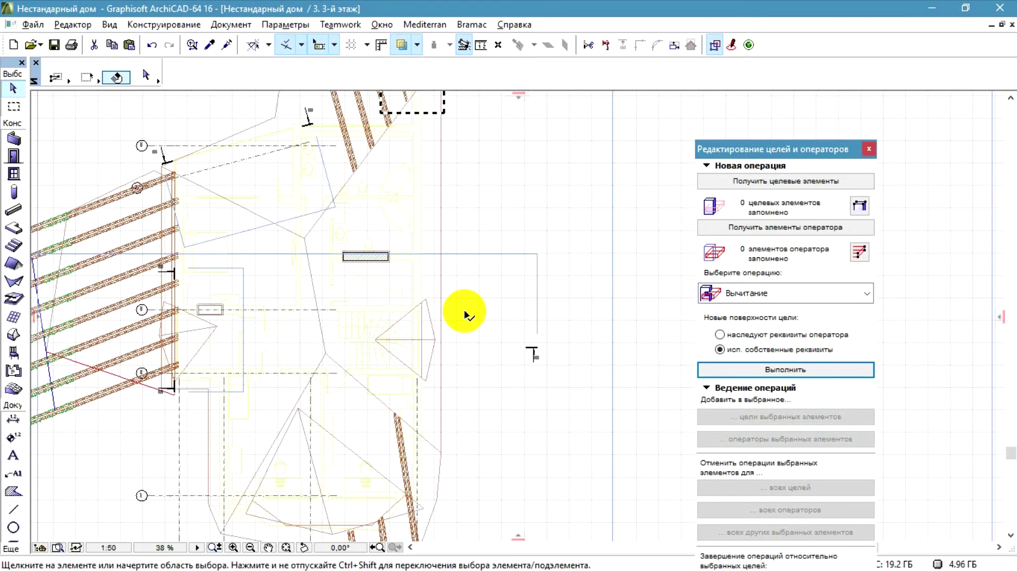
{"action": "scroll", "coordinate": [465, 315], "scroll_direction": "up", "scroll_amount": 2}
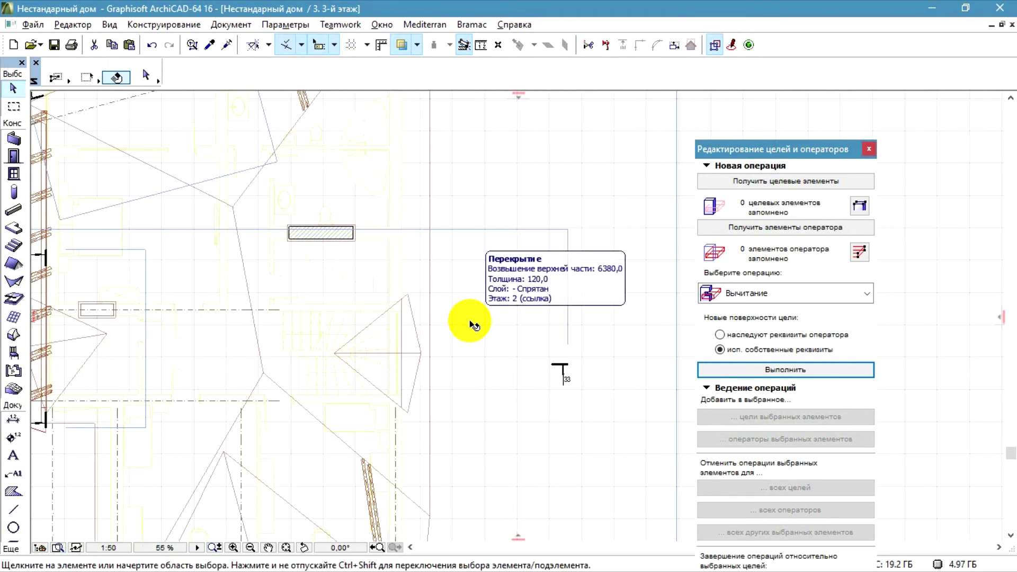
{"action": "key", "text": "ctrl+Down"}
{"action": "left_click", "coordinate": [474, 324]}
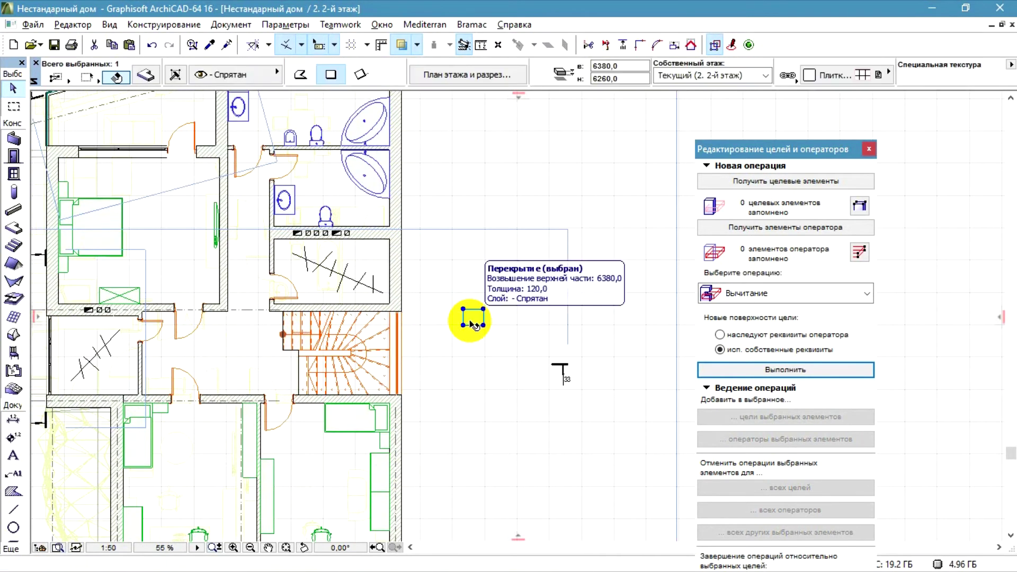
{"action": "key", "text": "Escape"}
{"action": "key", "text": "ctrl+Up"}
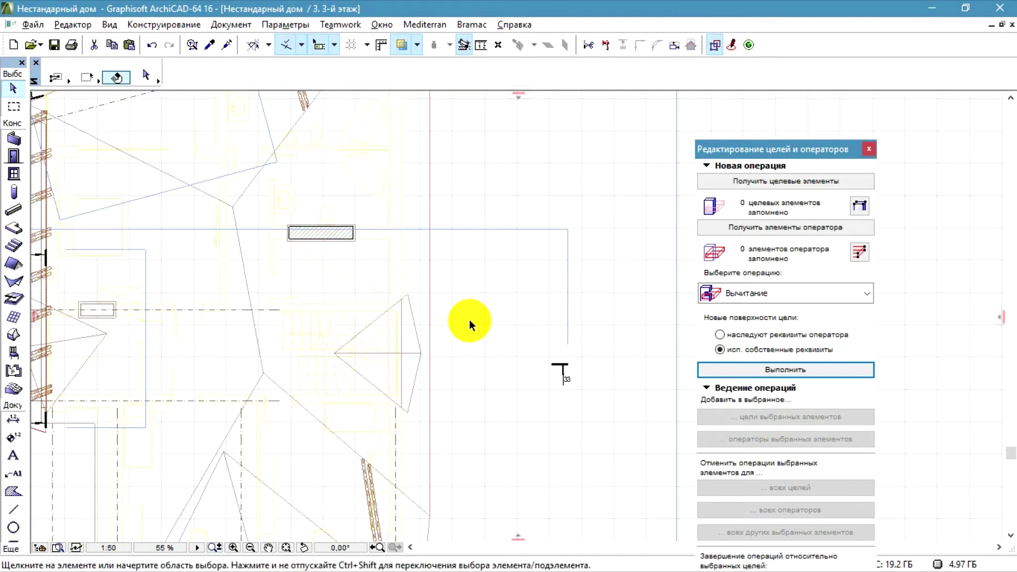
{"action": "left_click", "coordinate": [489, 314]}
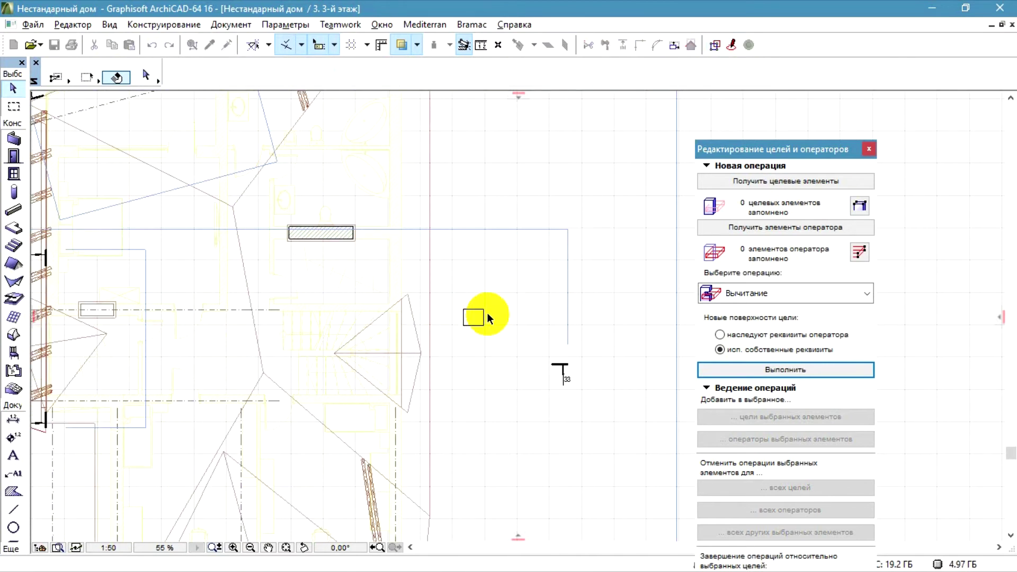
{"action": "left_click", "coordinate": [464, 312]}
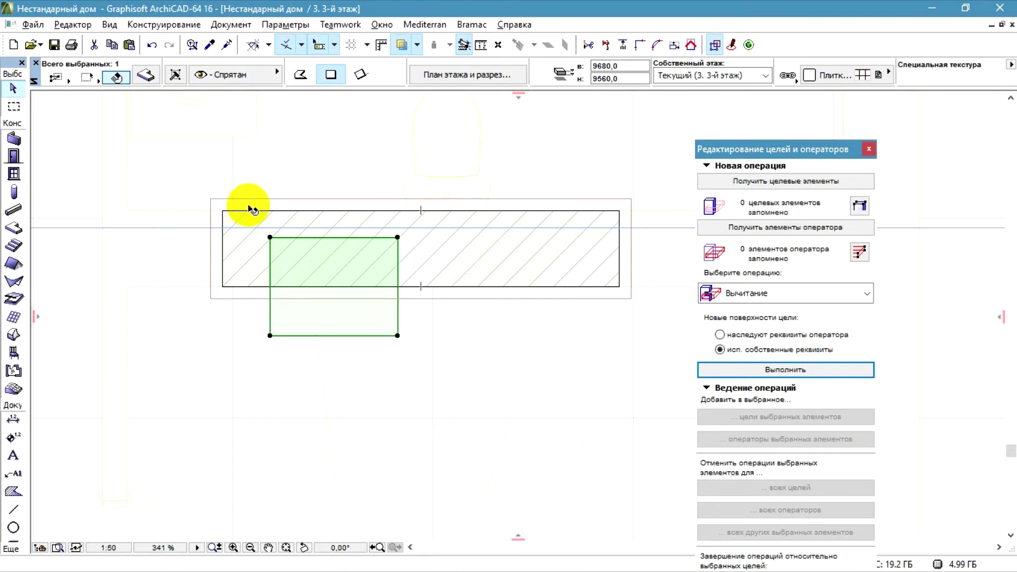
Transfer the slab from the third floor back to the second-floor plan, onto the wall with the ventilation ducts.
{"action": "key", "text": "ctrl+Down"}
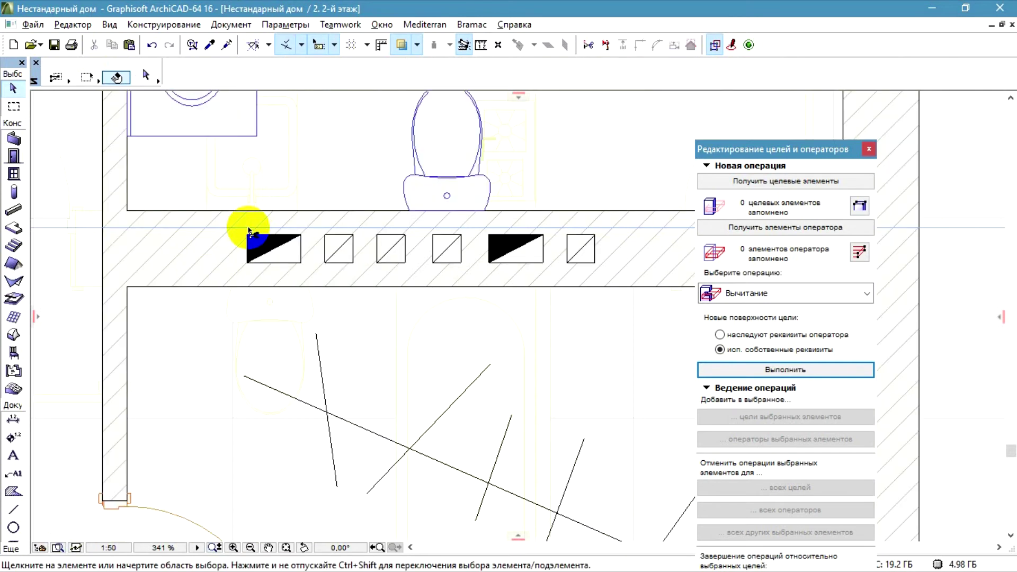
{"action": "key", "text": "ctrl+Up"}
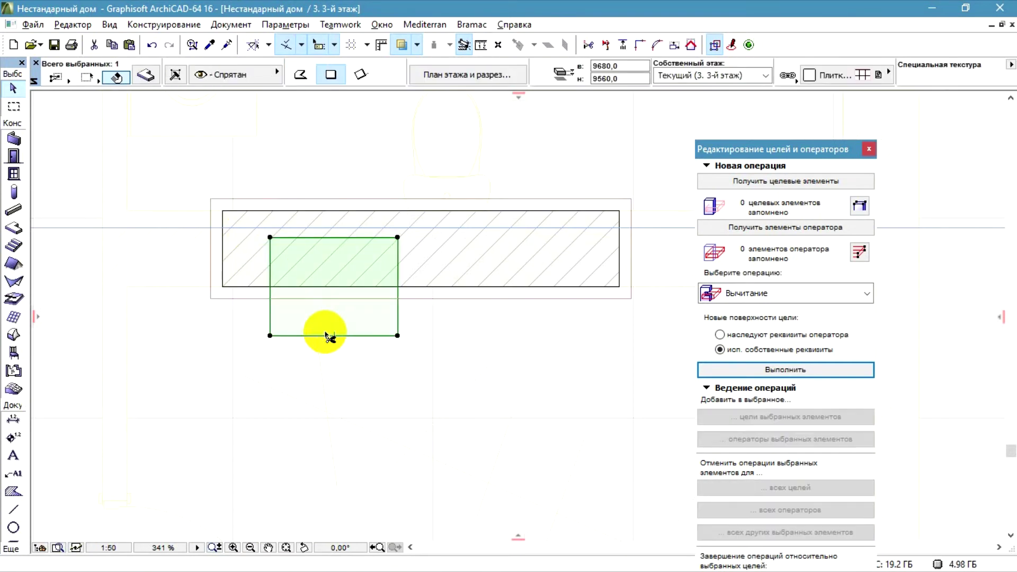
{"action": "key", "text": "Escape"}
{"action": "key", "text": "ctrl+Down"}
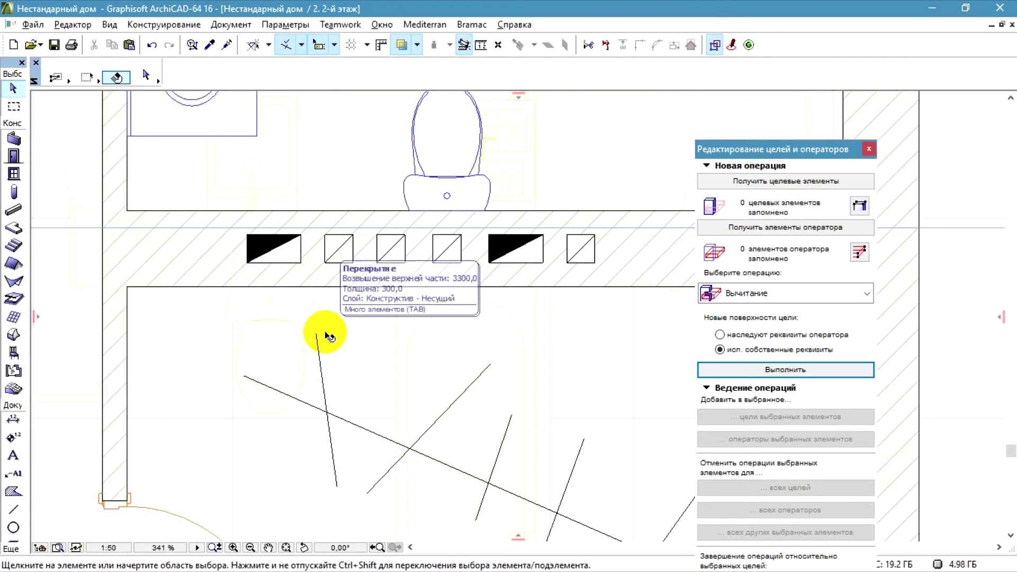
{"action": "left_click", "coordinate": [295, 312]}
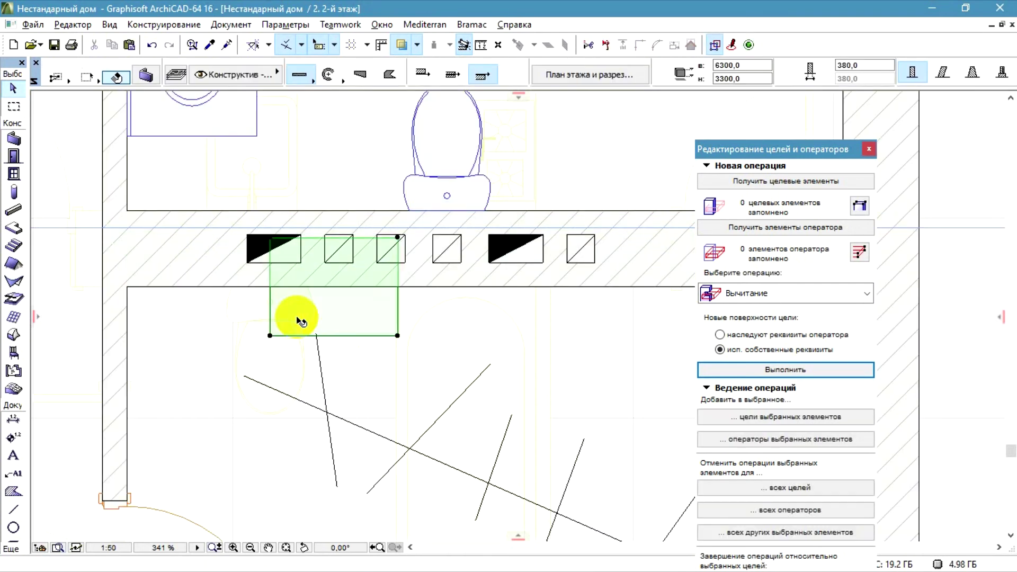
Fit the slab over the first wide duct, matching its width and extending past both wall faces.
{"action": "left_click", "coordinate": [250, 170]}
{"action": "left_click", "coordinate": [281, 236]}
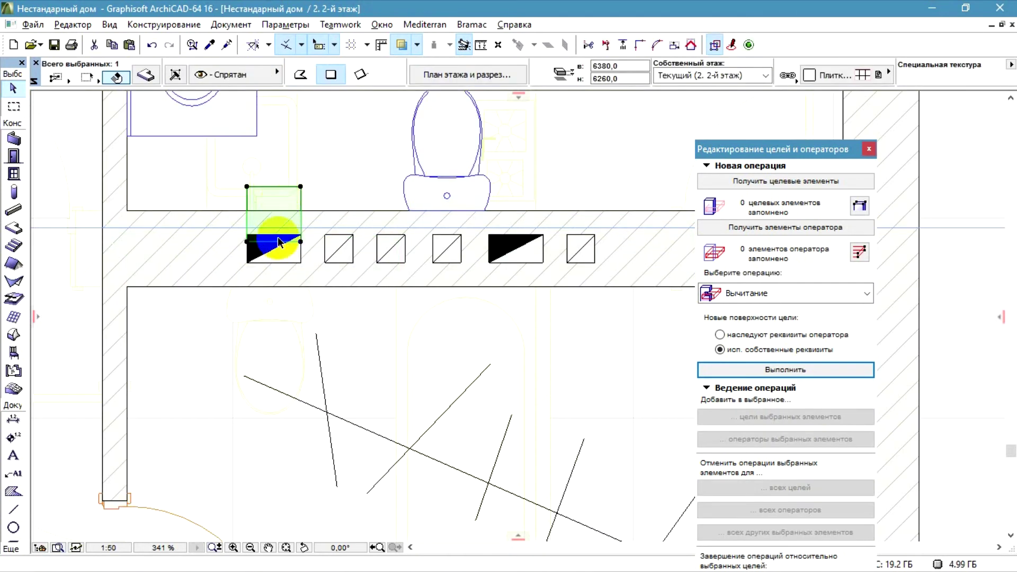
{"action": "left_click", "coordinate": [278, 241]}
{"action": "left_click", "coordinate": [275, 302]}
Copy the slab over the remaining five ducts, matching each copy to its duct's width.
{"action": "key", "text": "ctrl+shift+d"}
{"action": "left_click", "coordinate": [247, 301]}
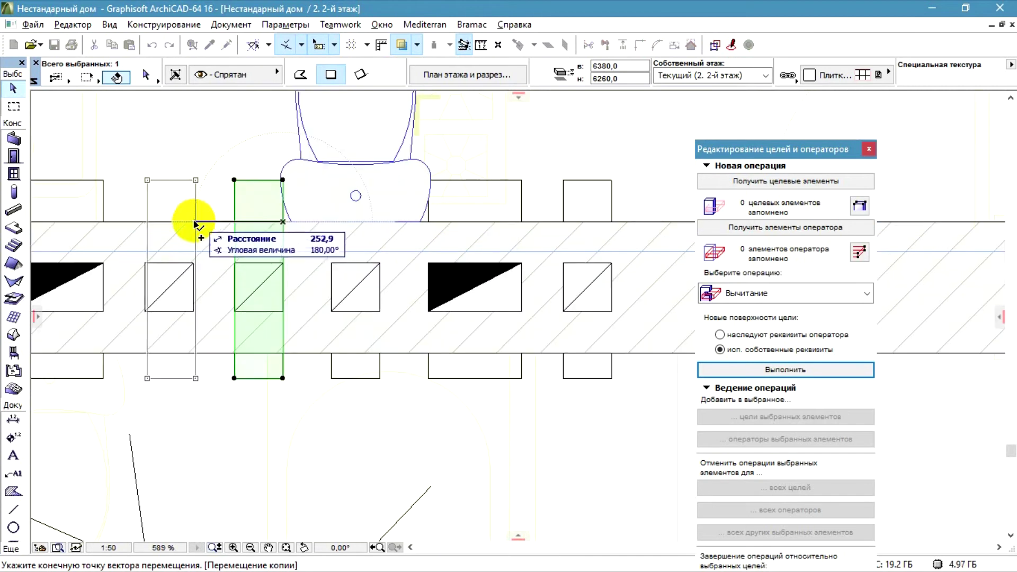
{"action": "left_click", "coordinate": [195, 225]}
{"action": "scroll", "coordinate": [349, 272], "scroll_direction": "down", "scroll_amount": 1}
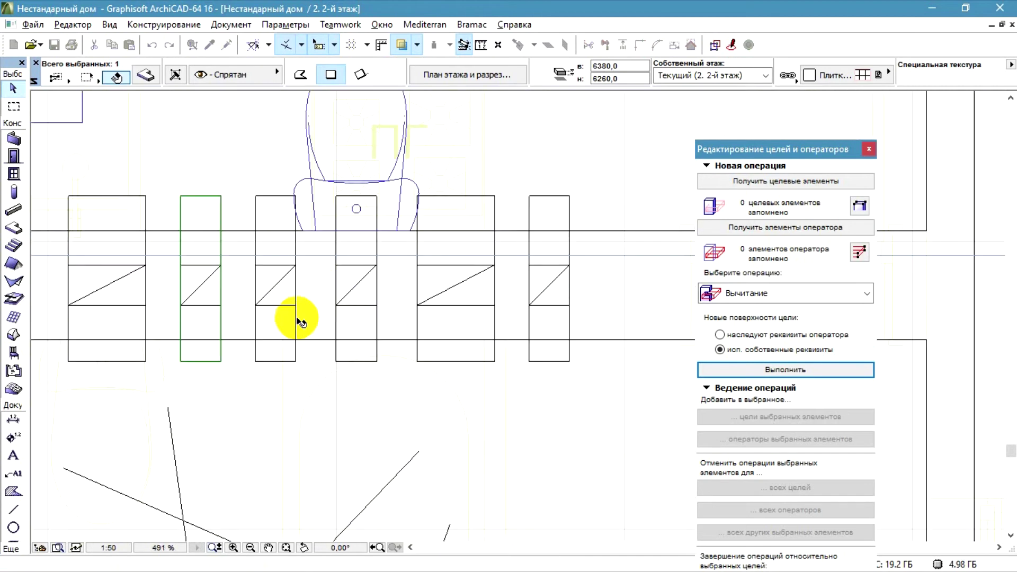
Cut all six duct slabs from the second floor and paste them in their original position on the third floor.
{"action": "left_click", "coordinate": [271, 354]}
{"action": "left_click", "coordinate": [272, 355], "text": "shift"}
{"action": "left_click", "coordinate": [369, 356], "text": "shift"}
{"action": "left_click", "coordinate": [439, 363], "text": "shift"}
{"action": "left_click", "coordinate": [546, 363], "text": "shift"}
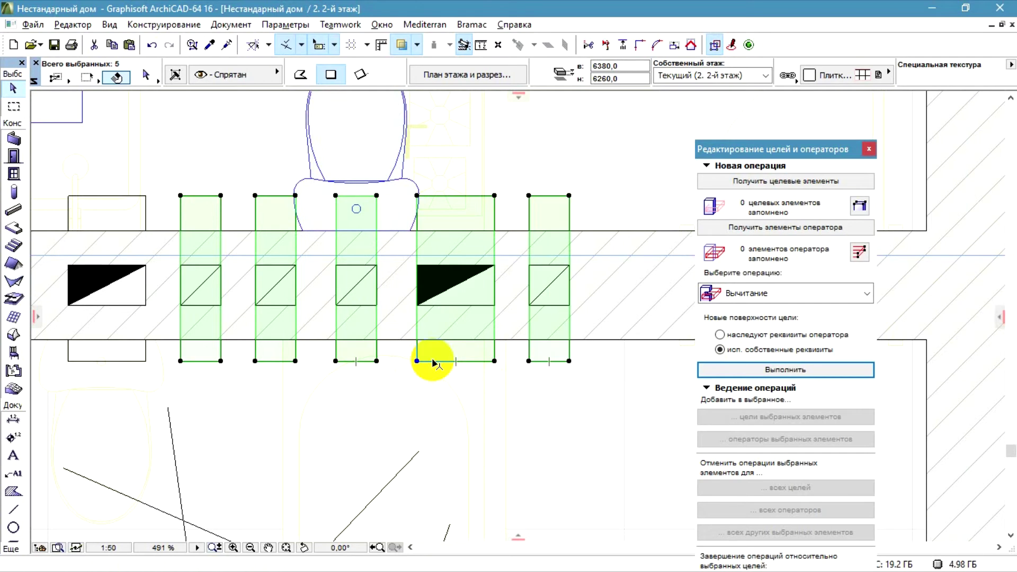
{"action": "left_click", "coordinate": [134, 358], "text": "shift"}
{"action": "scroll", "coordinate": [375, 318], "scroll_direction": "down", "scroll_amount": 3}
{"action": "left_click", "coordinate": [378, 362]}
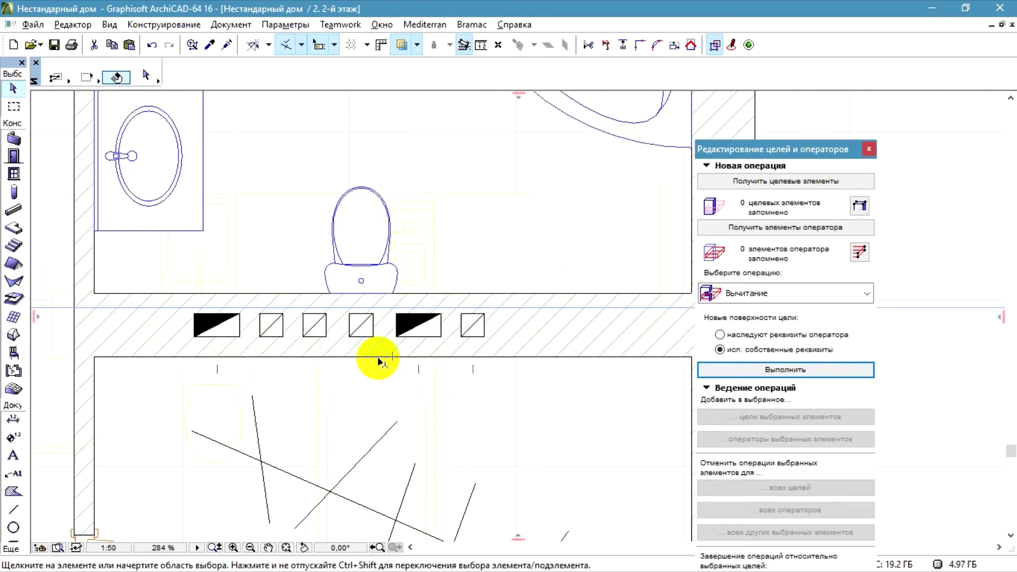
{"action": "key", "text": "ctrl+Up"}
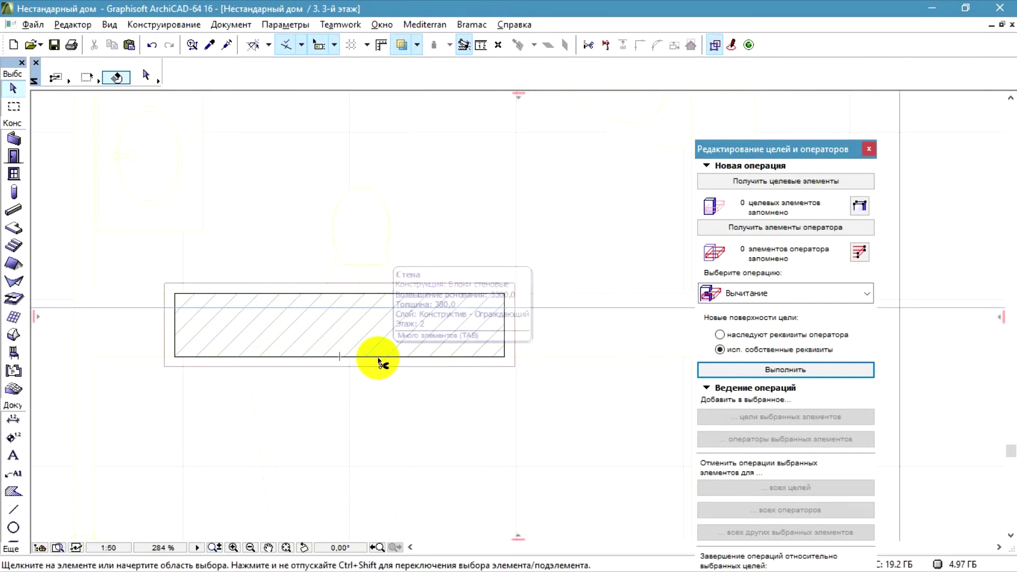
{"action": "key", "text": "ctrl+v"}
{"action": "left_click", "coordinate": [565, 211]}
Copy one wide and one narrow slab from the long chimney onto the small chimney.
{"action": "scroll", "coordinate": [565, 211], "scroll_direction": "down", "scroll_amount": 8}
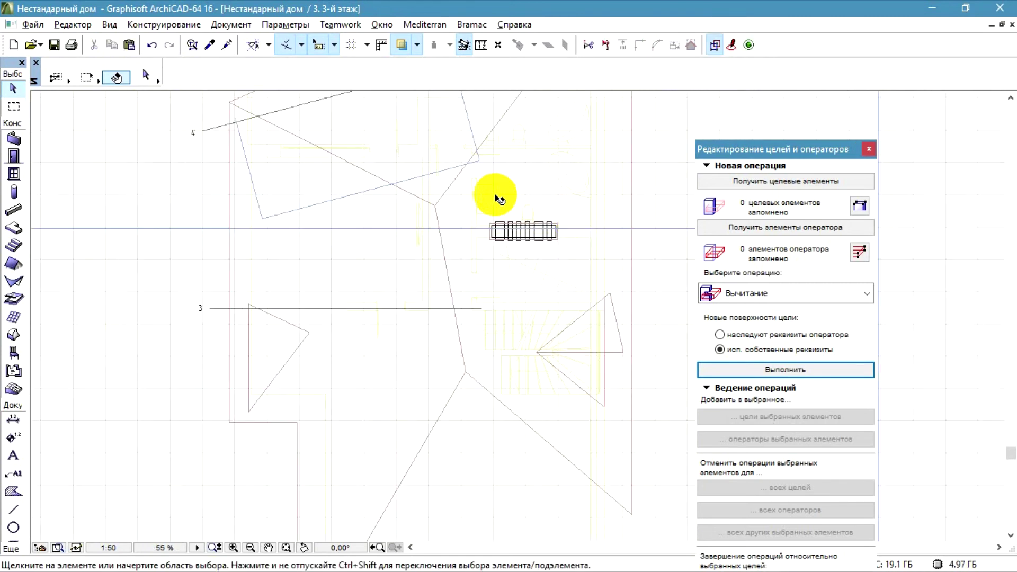
{"action": "scroll", "coordinate": [554, 204], "scroll_direction": "up", "scroll_amount": 4}
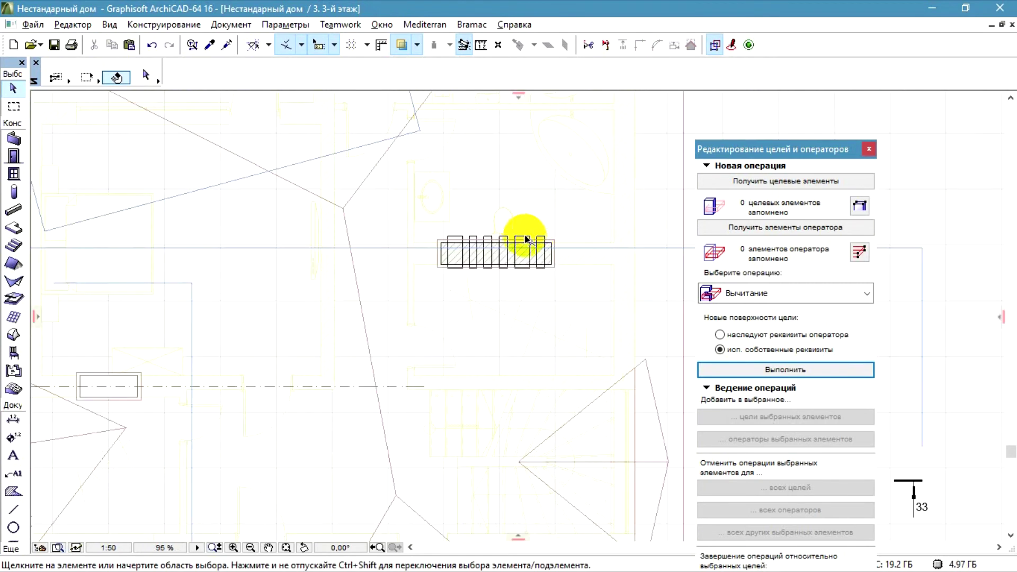
{"action": "scroll", "coordinate": [527, 239], "scroll_direction": "up", "scroll_amount": 2}
{"action": "left_click", "coordinate": [531, 240]}
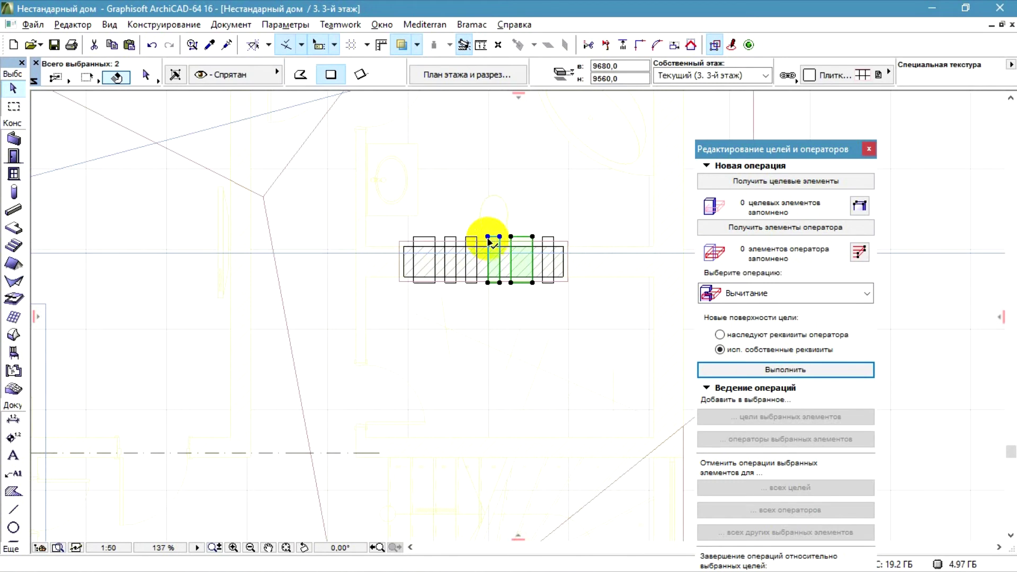
{"action": "key", "text": "ctrl+shift+d"}
{"action": "left_click", "coordinate": [532, 236]}
{"action": "scroll", "coordinate": [553, 195], "scroll_direction": "down", "scroll_amount": 5}
{"action": "scroll", "coordinate": [308, 300], "scroll_direction": "up", "scroll_amount": 9}
{"action": "left_click", "coordinate": [329, 248]}
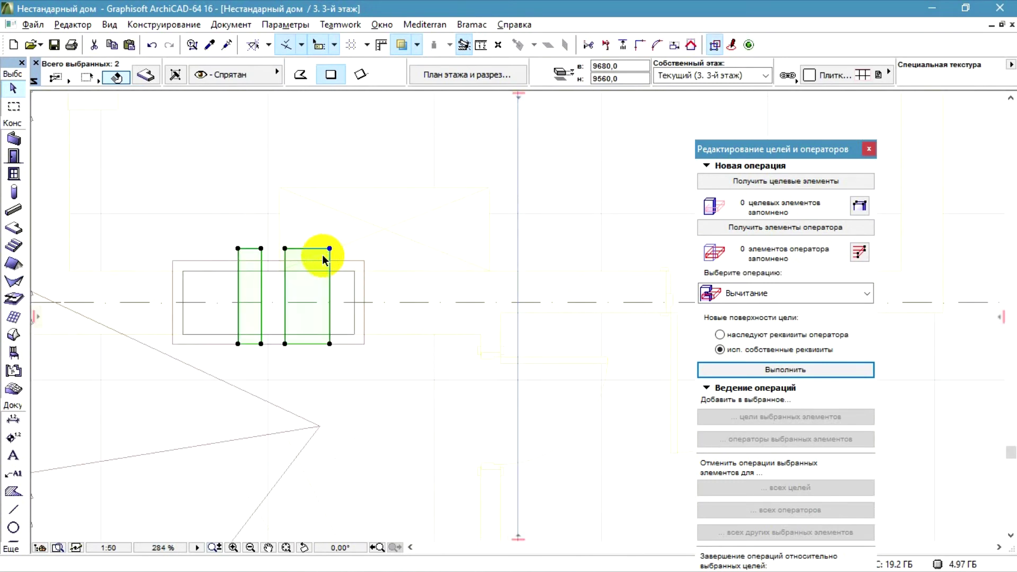
Mirror the two slabs on the small chimney and add a second copy of the narrow slab beside them.
{"action": "key", "text": "ctrl+m"}
{"action": "left_click", "coordinate": [273, 284]}
{"action": "key", "text": "ctrl+shift+d"}
{"action": "left_click", "coordinate": [370, 240]}
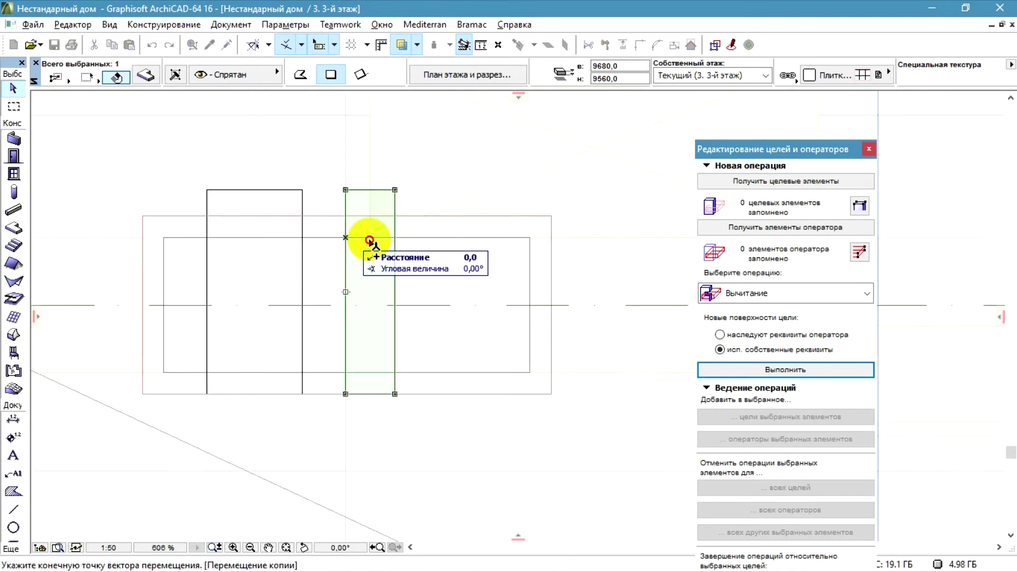
{"action": "scroll", "coordinate": [493, 239], "scroll_direction": "up", "scroll_amount": 4}
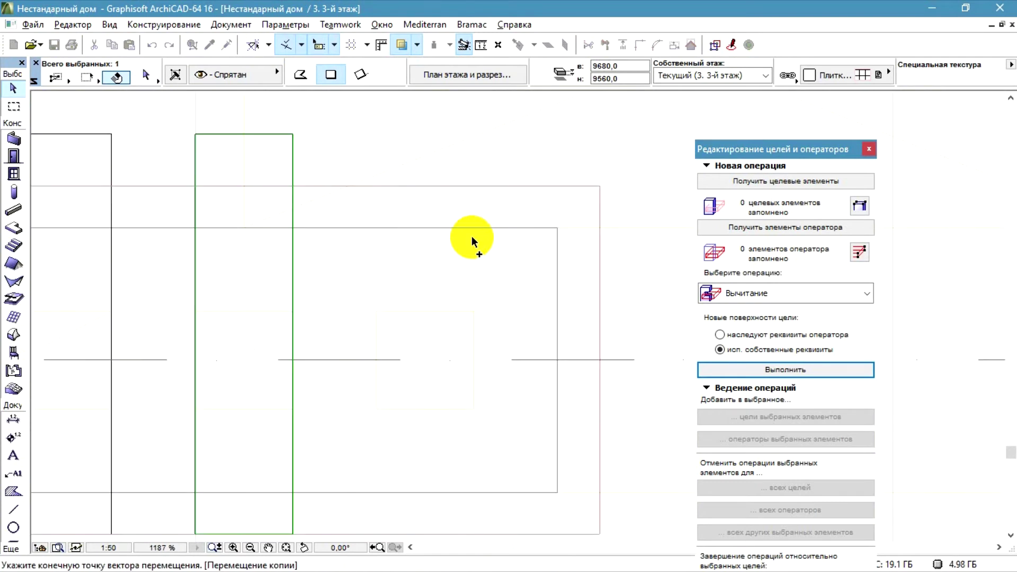
{"action": "left_click", "coordinate": [375, 228]}
Open section 1-1 from its section line on the third-floor plan.
{"action": "scroll", "coordinate": [365, 263], "scroll_direction": "down", "scroll_amount": 10}
{"action": "left_click", "coordinate": [258, 292]}
{"action": "scroll", "coordinate": [400, 256], "scroll_direction": "down", "scroll_amount": 2}
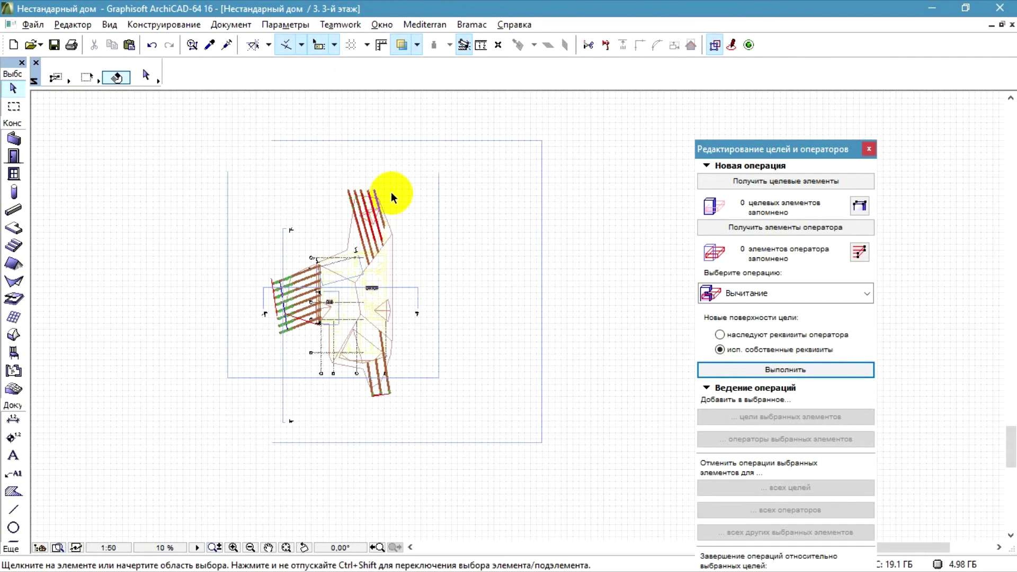
{"action": "left_click", "coordinate": [437, 167]}
{"action": "right_click", "coordinate": [445, 185]}
{"action": "left_click", "coordinate": [482, 222]}
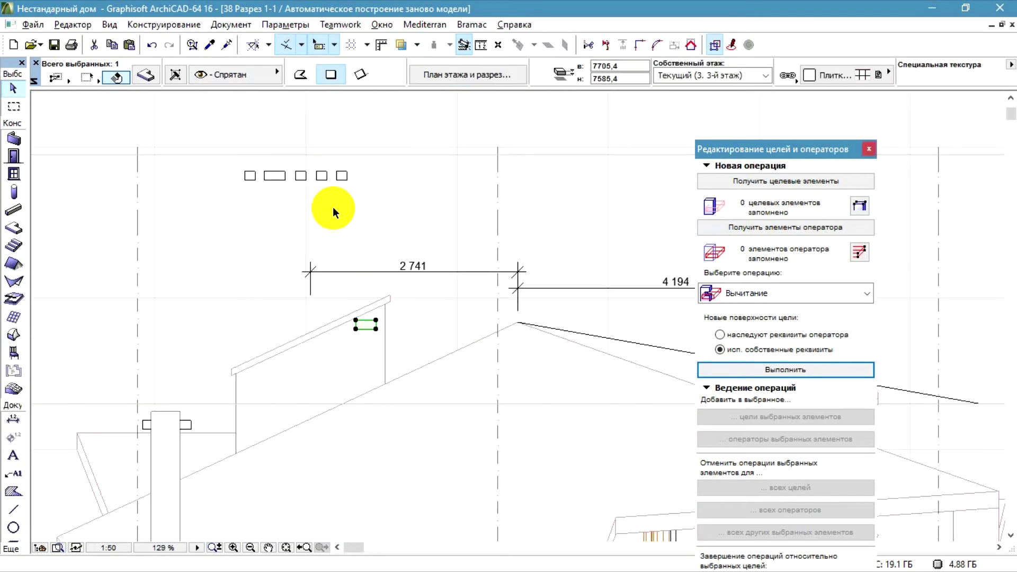
Move the six slabs down onto the long chimney in the section, stepping them along its sloped top, and select the chimney wall.
{"action": "scroll", "coordinate": [349, 302], "scroll_direction": "up", "scroll_amount": 3}
{"action": "scroll", "coordinate": [370, 301], "scroll_direction": "down", "scroll_amount": 2}
{"action": "left_click", "coordinate": [352, 153]}
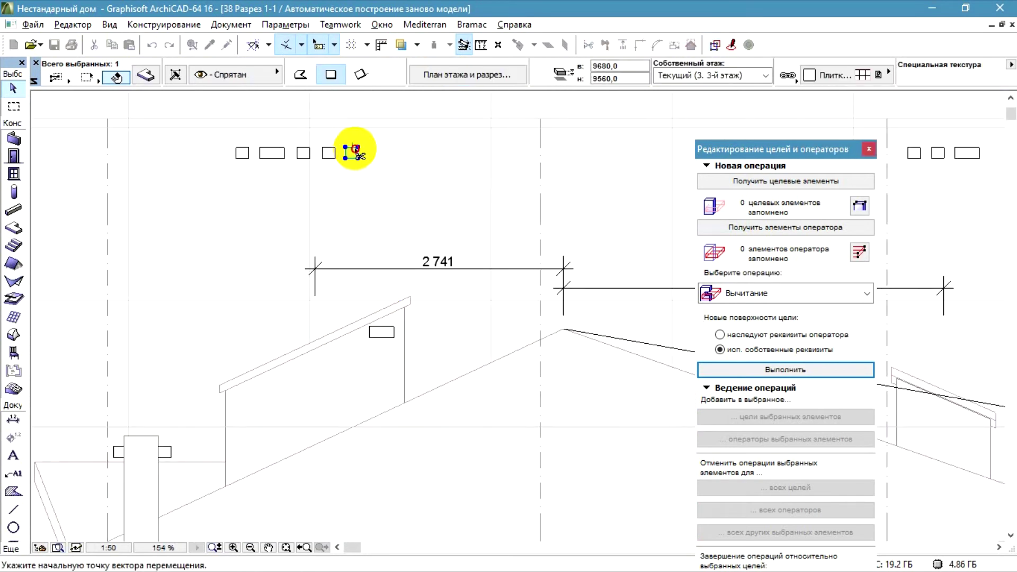
{"action": "left_click", "coordinate": [372, 339]}
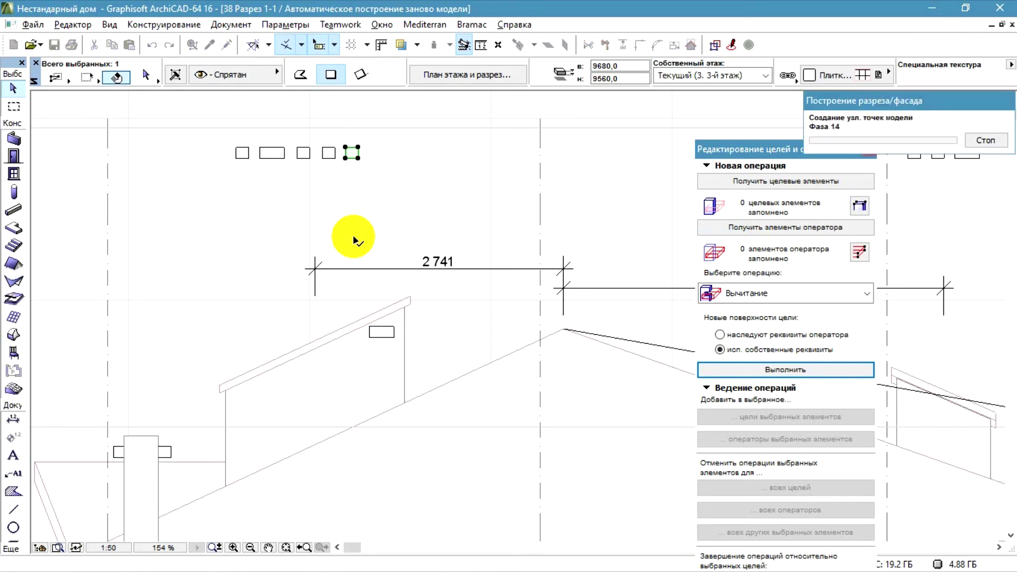
{"action": "scroll", "coordinate": [270, 385], "scroll_direction": "up", "scroll_amount": 3}
{"action": "left_click", "coordinate": [495, 261]}
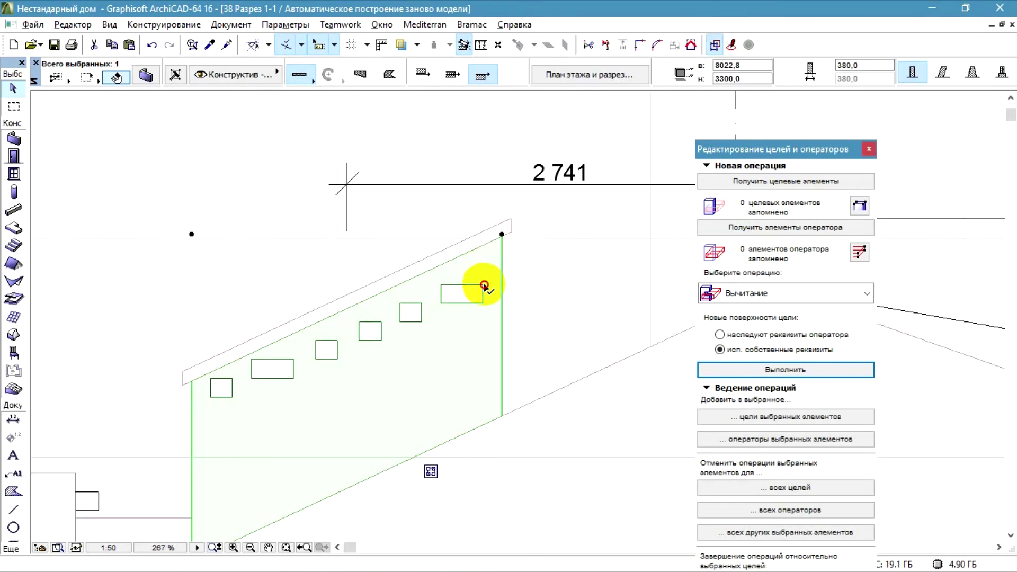
Stretch the topmost slab on the long chimney upward through the sloped cap, raising its top to about 7980 mm.
{"action": "left_click", "coordinate": [483, 285]}
{"action": "left_click", "coordinate": [483, 285]}
{"action": "left_click", "coordinate": [362, 134]}
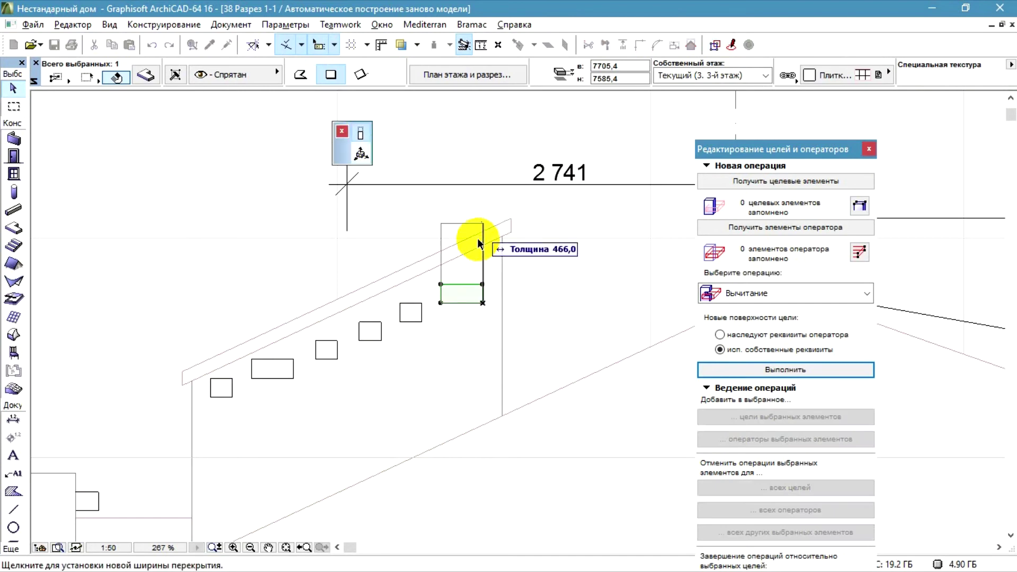
{"action": "left_click", "coordinate": [481, 279]}
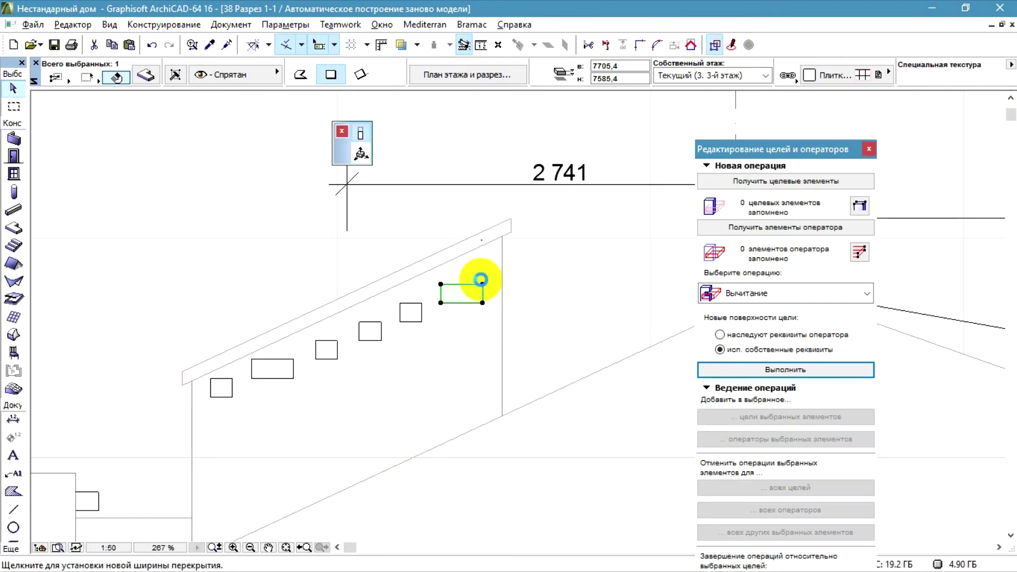
Select the other five slabs on the long chimney and stretch them together upward through the cap, to about 434 mm thick.
{"action": "left_click", "coordinate": [437, 306]}
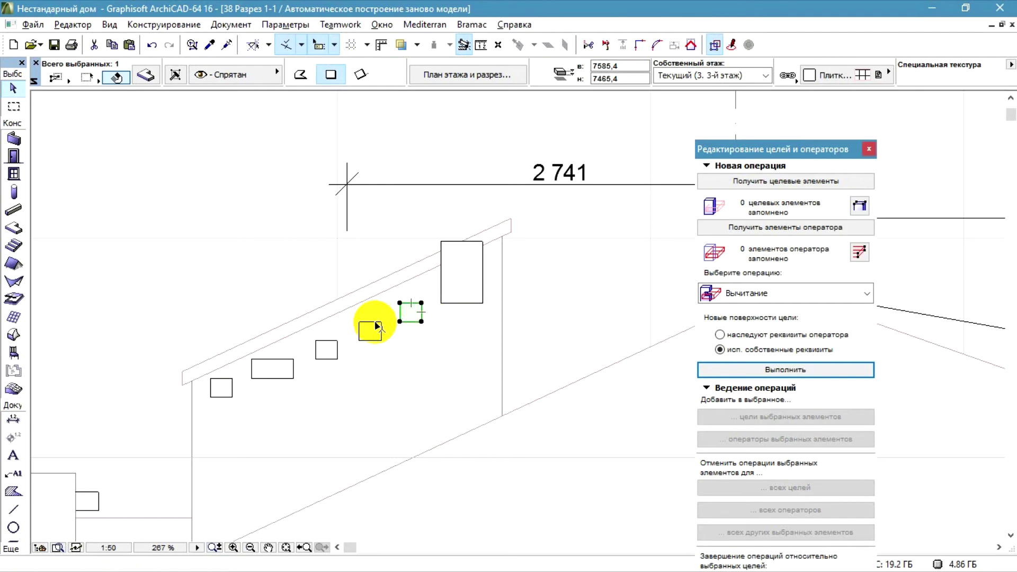
{"action": "left_click", "coordinate": [267, 373], "text": "shift"}
{"action": "left_click", "coordinate": [221, 387], "text": "shift"}
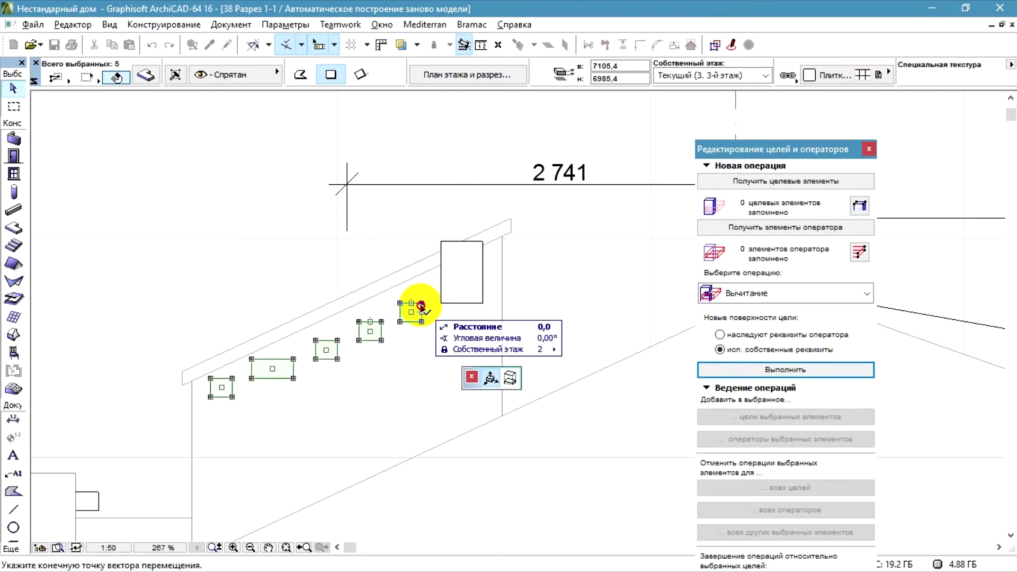
{"action": "left_click", "coordinate": [423, 253]}
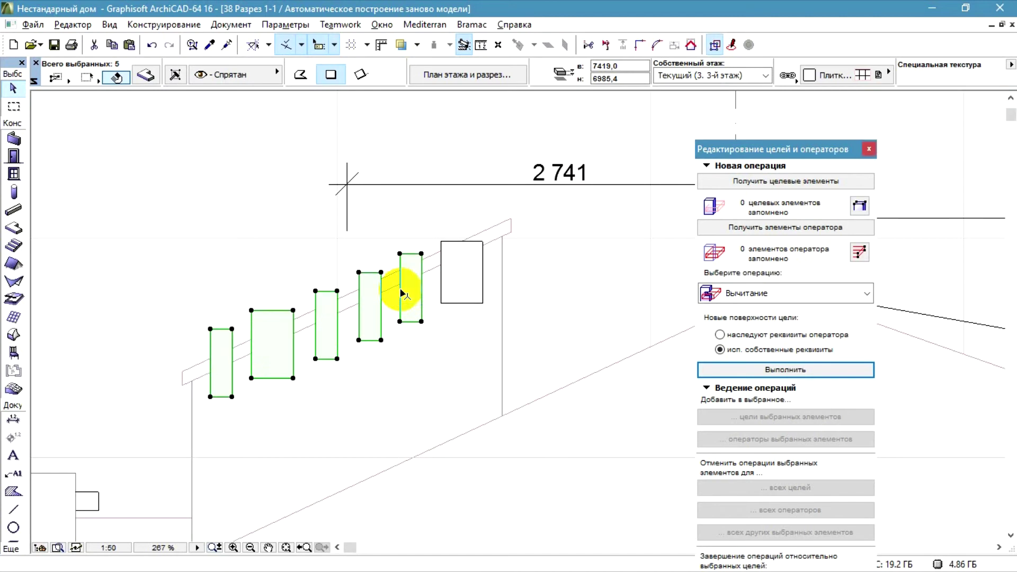
Stretch the three slabs on the small chimney together upward through its sloped cap, to about 478 mm thick.
{"action": "scroll", "coordinate": [159, 213], "scroll_direction": "down", "scroll_amount": 5}
{"action": "scroll", "coordinate": [174, 243], "scroll_direction": "down", "scroll_amount": 4}
{"action": "scroll", "coordinate": [393, 231], "scroll_direction": "up", "scroll_amount": 4}
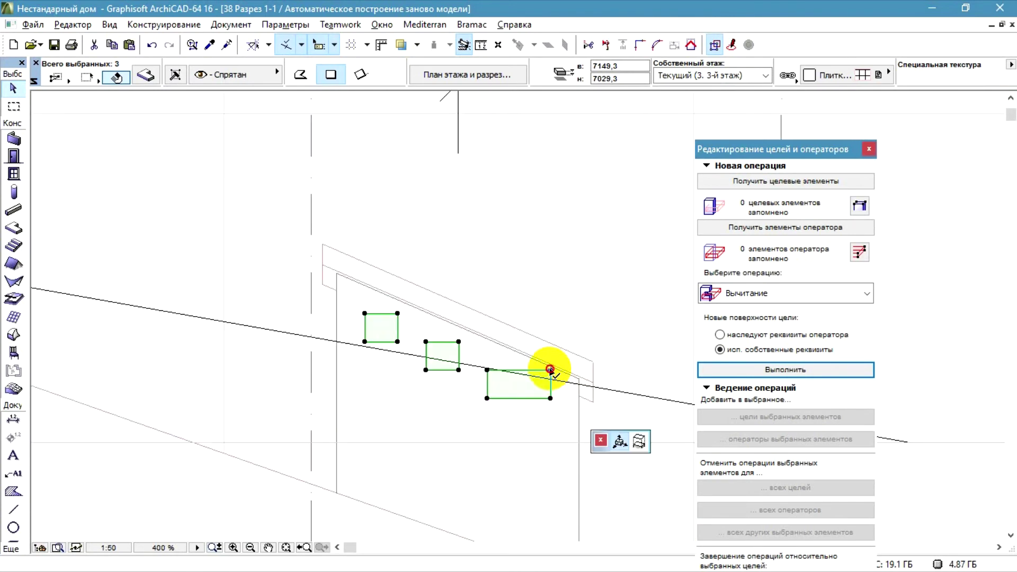
{"action": "key", "text": "ctrl+d"}
{"action": "left_click", "coordinate": [550, 370]}
{"action": "left_click", "coordinate": [380, 132]}
{"action": "left_click", "coordinate": [461, 289]}
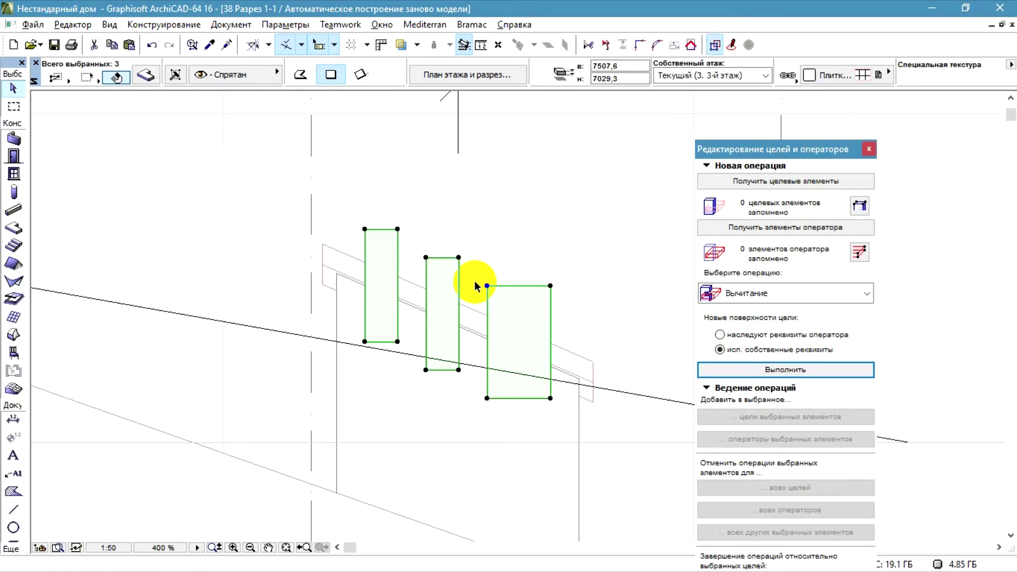
Subtract the three stretched slabs from the small chimney's wall with a solid element operation.
{"action": "left_click", "coordinate": [448, 424]}
{"action": "left_click", "coordinate": [788, 182]}
{"action": "left_click", "coordinate": [530, 339]}
{"action": "left_click", "coordinate": [459, 320], "text": "shift"}
{"action": "left_click", "coordinate": [390, 295], "text": "shift"}
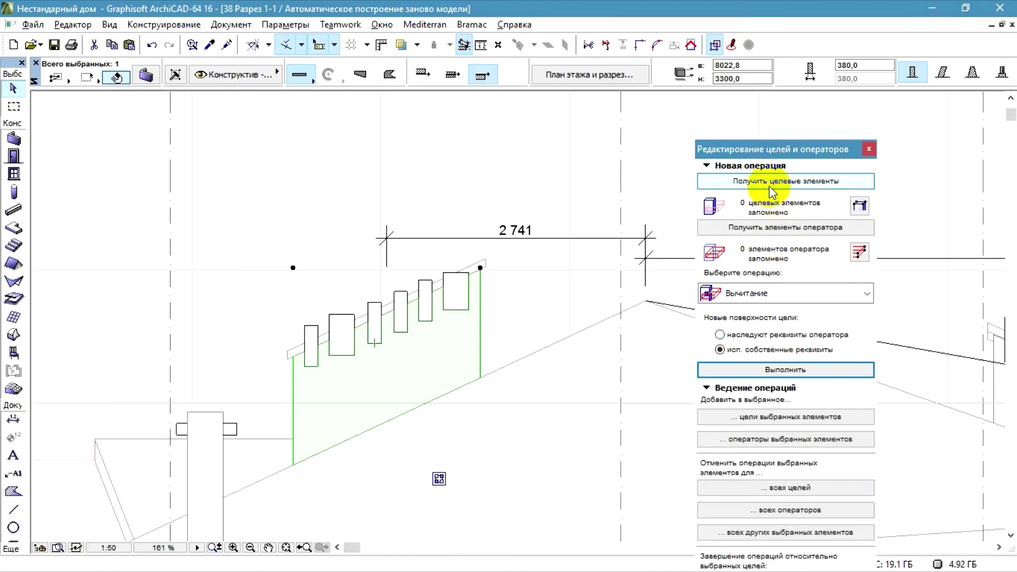
Subtract the six stretched slabs from the long chimney's wall, using the wall as target and the slabs as operators.
{"action": "left_click", "coordinate": [768, 186]}
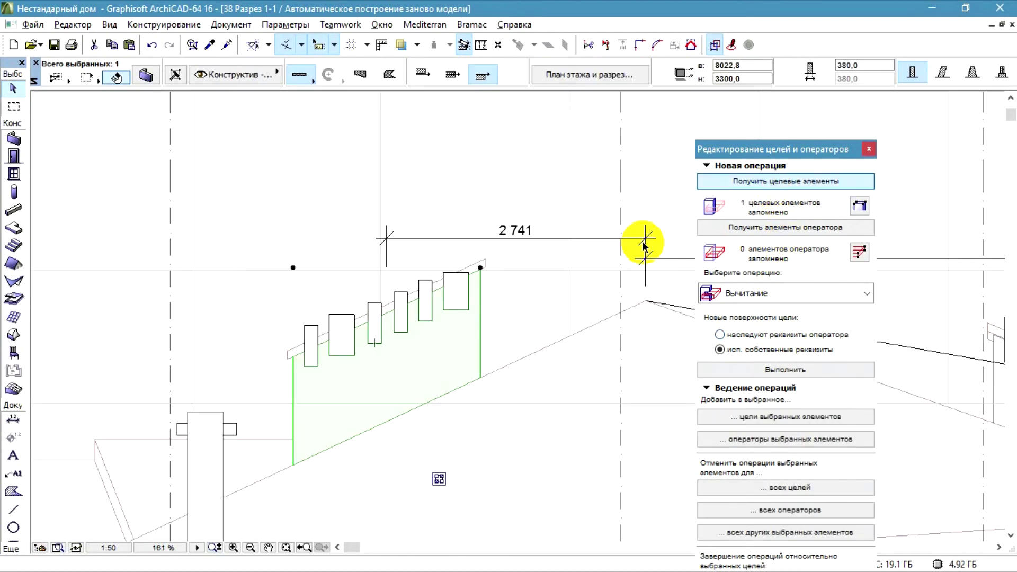
{"action": "left_click", "coordinate": [455, 299]}
{"action": "left_click", "coordinate": [421, 316], "text": "shift"}
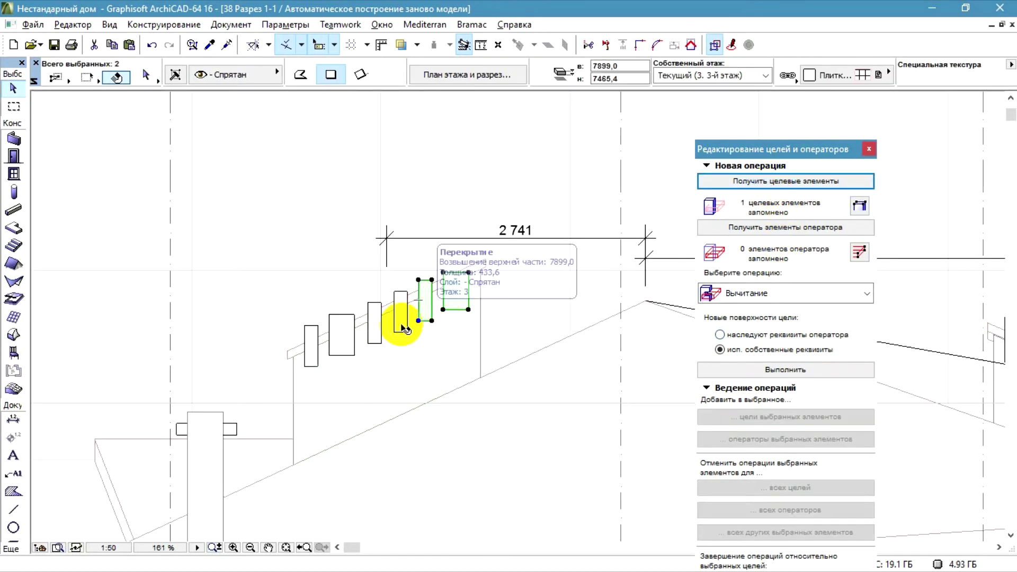
{"action": "left_click", "coordinate": [400, 318], "text": "shift"}
{"action": "left_click", "coordinate": [351, 343], "text": "shift"}
{"action": "left_click", "coordinate": [310, 349], "text": "shift"}
{"action": "left_click", "coordinate": [763, 229]}
{"action": "left_click", "coordinate": [781, 365]}
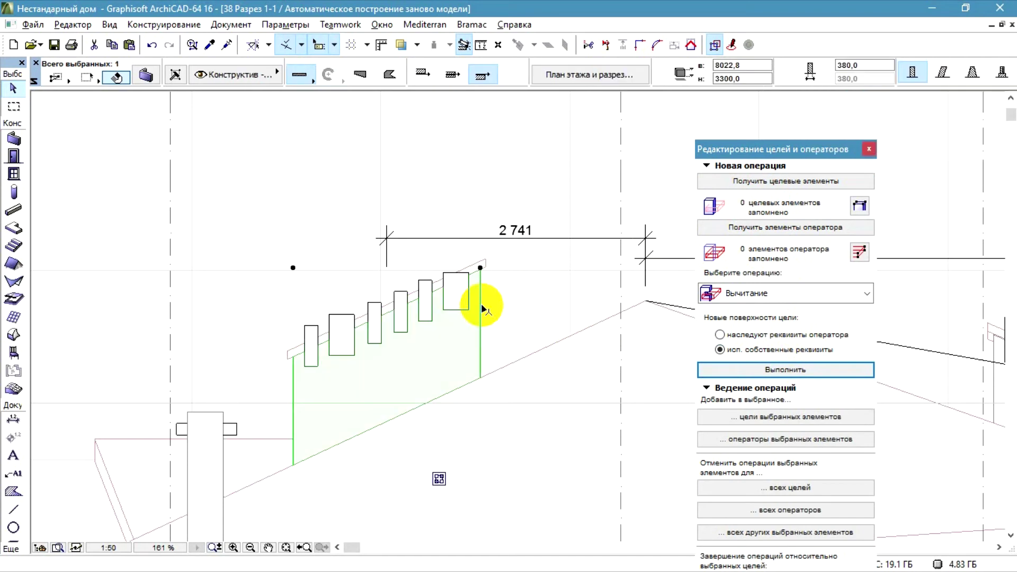
Hide the layer Спрятан that holds the cutting slabs, using the slab at the long chimney's high end.
{"action": "left_click", "coordinate": [454, 294]}
{"action": "right_click", "coordinate": [453, 289]}
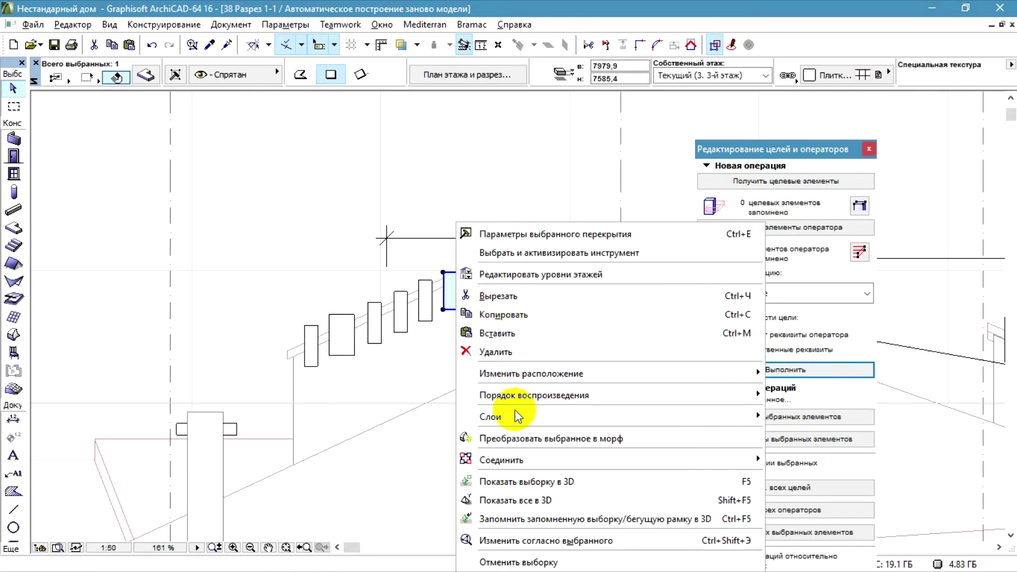
{"action": "mouse_move", "coordinate": [615, 417]}
{"action": "left_click", "coordinate": [818, 435]}
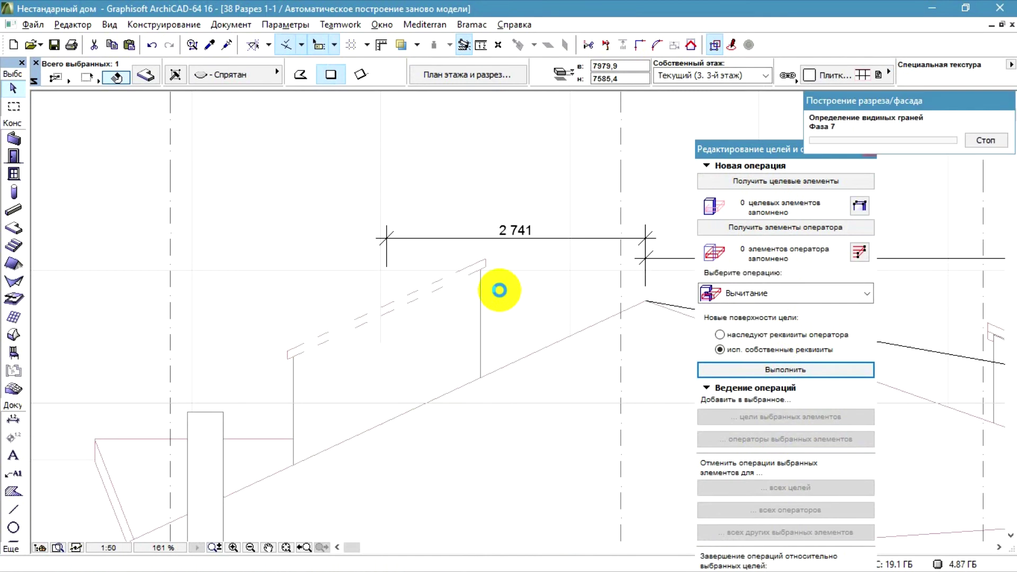
Close the section, draw a marquee around the house on the third-floor plan and show the marqueed area in 3D.
{"action": "scroll", "coordinate": [358, 207], "scroll_direction": "down", "scroll_amount": 4}
{"action": "scroll", "coordinate": [312, 224], "scroll_direction": "down", "scroll_amount": 4}
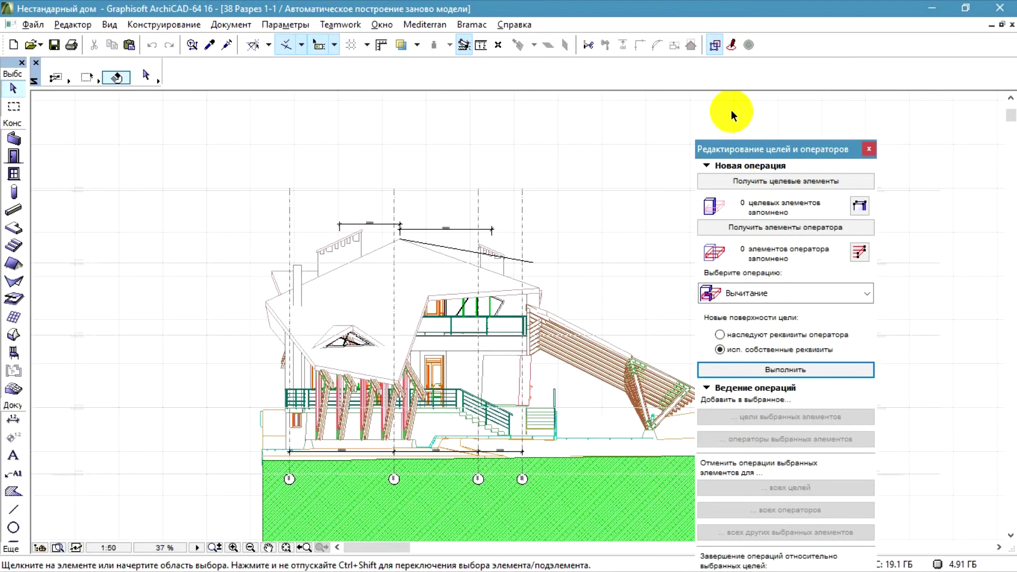
{"action": "left_click", "coordinate": [1011, 25]}
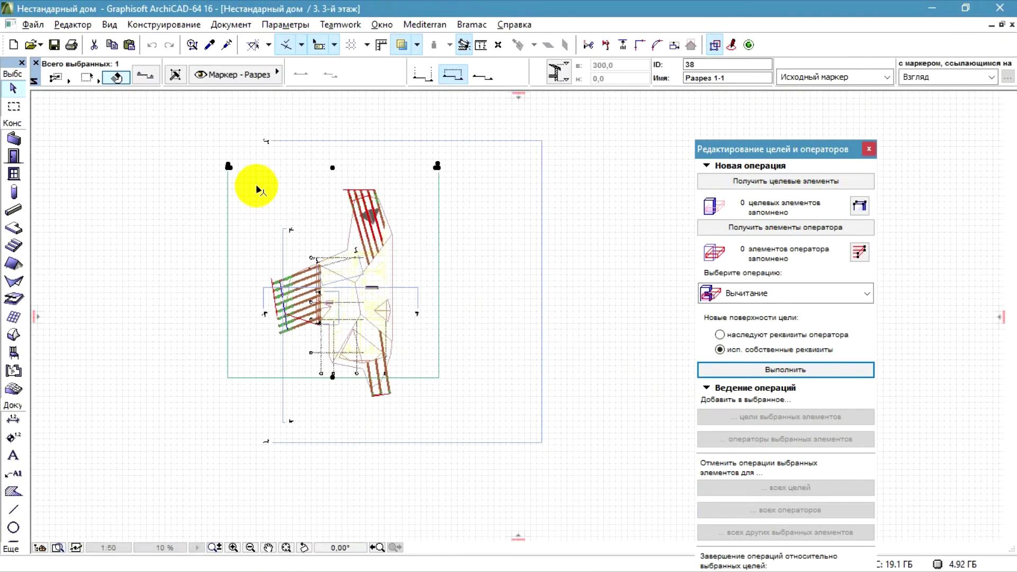
{"action": "left_click", "coordinate": [14, 107]}
{"action": "left_click", "coordinate": [224, 152]}
{"action": "left_click", "coordinate": [461, 436]}
{"action": "key", "text": "F5"}
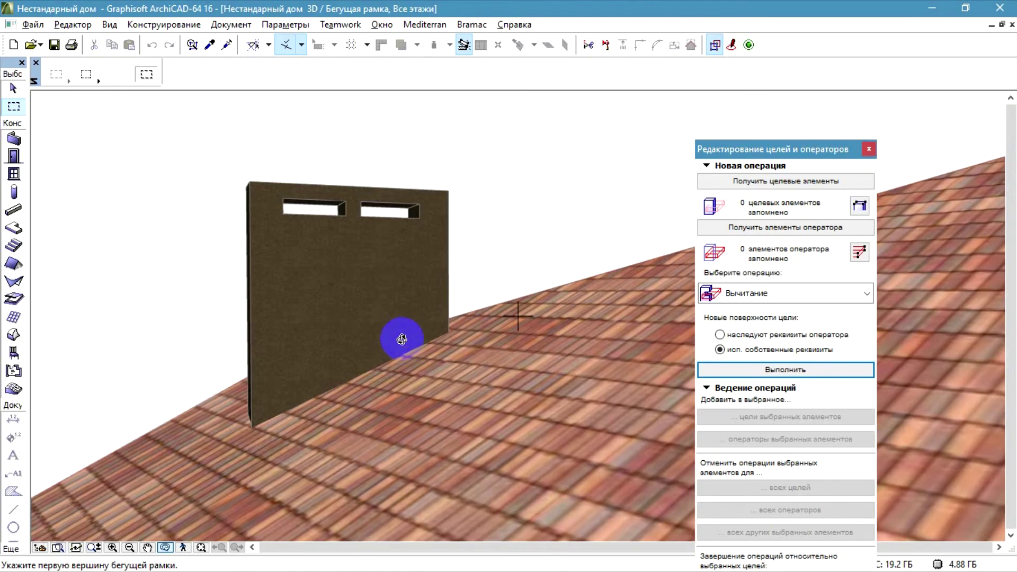
Examine the ventilation openings under the sloped caps of the chimneys in 3D.
{"action": "scroll", "coordinate": [216, 284], "scroll_direction": "down", "scroll_amount": 8}
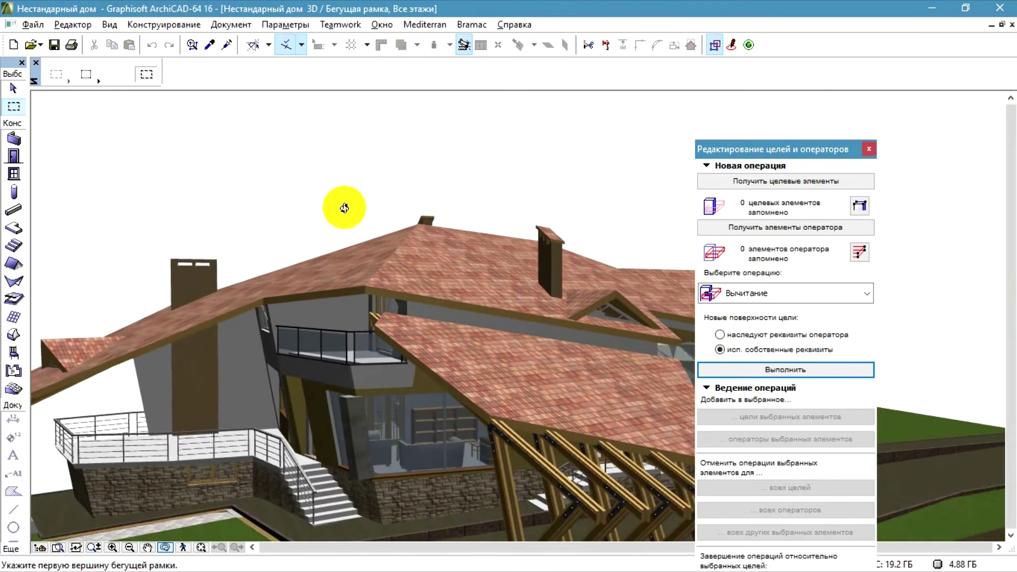
{"action": "left_click_drag", "start_coordinate": [345, 208], "coordinate": [637, 167]}
{"action": "scroll", "coordinate": [404, 193], "scroll_direction": "up", "scroll_amount": 10}
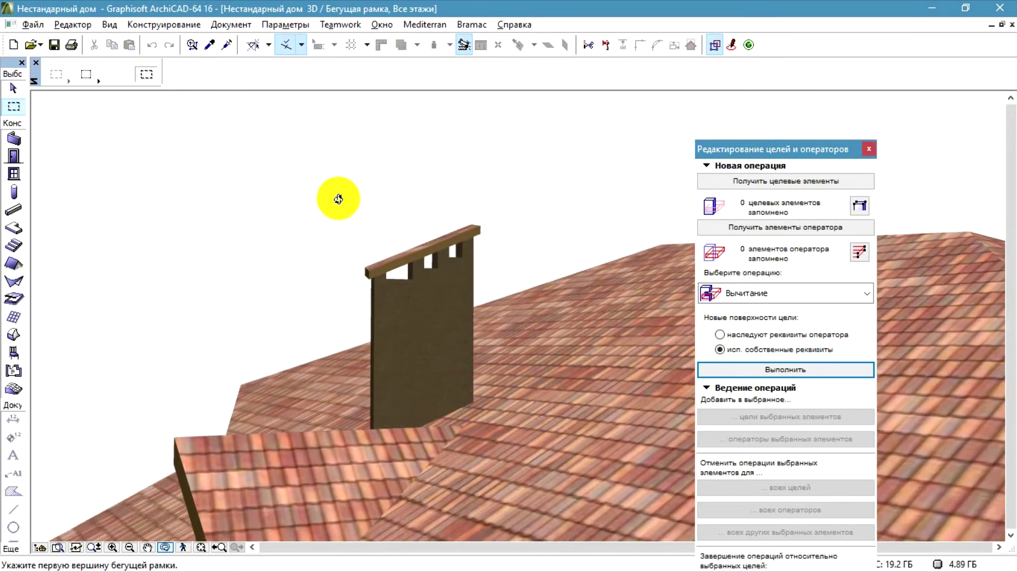
{"action": "scroll", "coordinate": [339, 199], "scroll_direction": "down", "scroll_amount": 4}
{"action": "left_click_drag", "start_coordinate": [368, 264], "coordinate": [355, 227]}
{"action": "scroll", "coordinate": [355, 227], "scroll_direction": "up", "scroll_amount": 5}
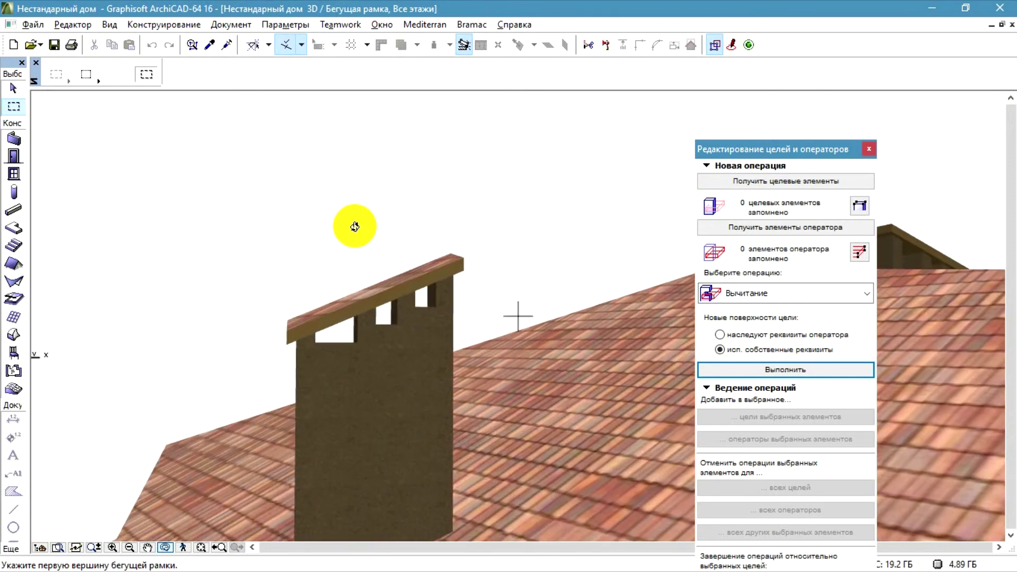
{"action": "scroll", "coordinate": [354, 226], "scroll_direction": "down", "scroll_amount": 3}
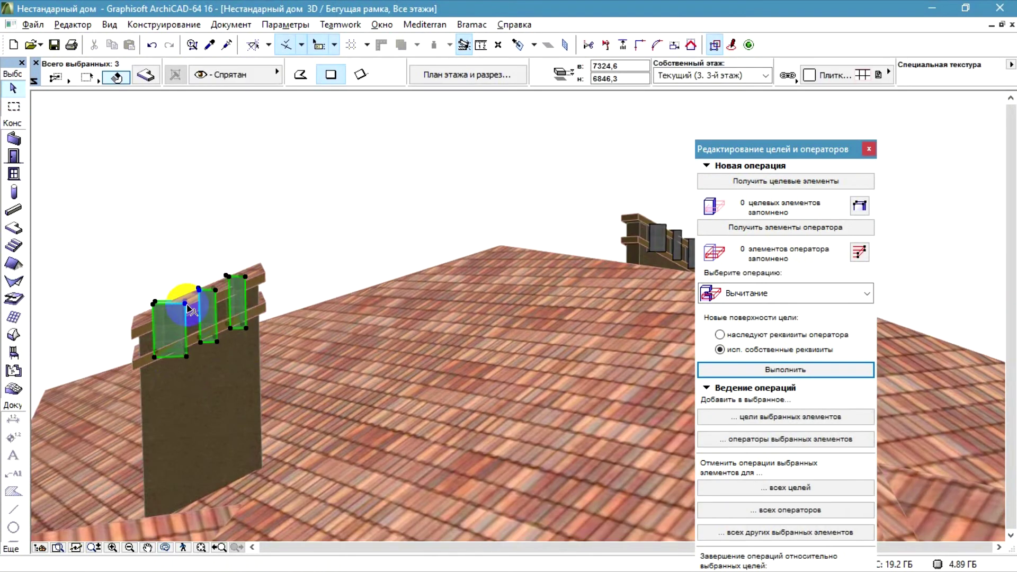
Select the three slabs on the small chimney in 3D and store them as solid operation targets.
{"action": "scroll", "coordinate": [171, 295], "scroll_direction": "up", "scroll_amount": 4}
{"action": "left_click", "coordinate": [174, 367]}
{"action": "left_click", "coordinate": [170, 336]}
{"action": "left_click", "coordinate": [238, 330], "text": "shift"}
{"action": "left_click", "coordinate": [231, 316]}
{"action": "left_click", "coordinate": [286, 291], "text": "shift"}
{"action": "left_click", "coordinate": [163, 336], "text": "shift"}
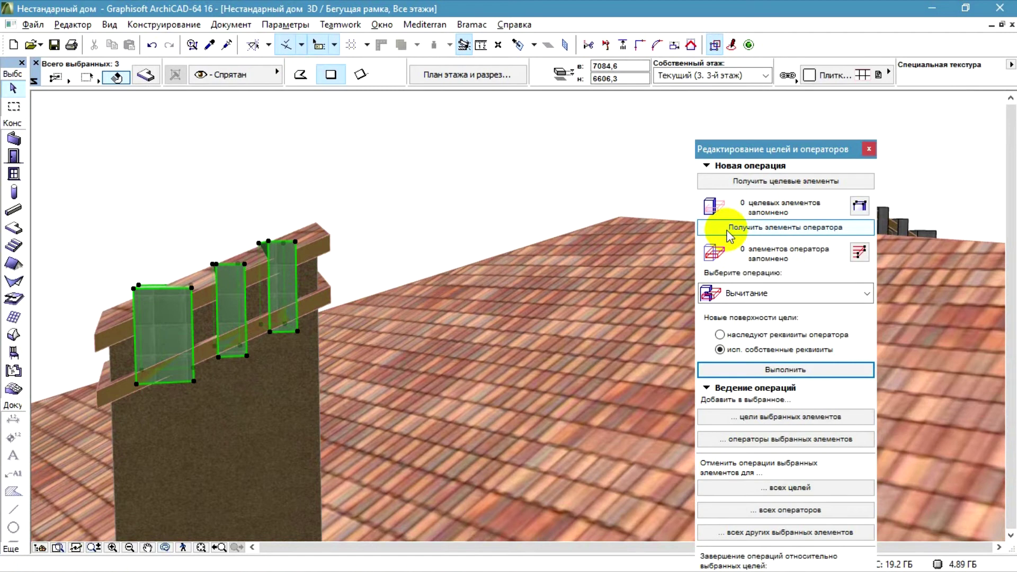
{"action": "left_click", "coordinate": [768, 183]}
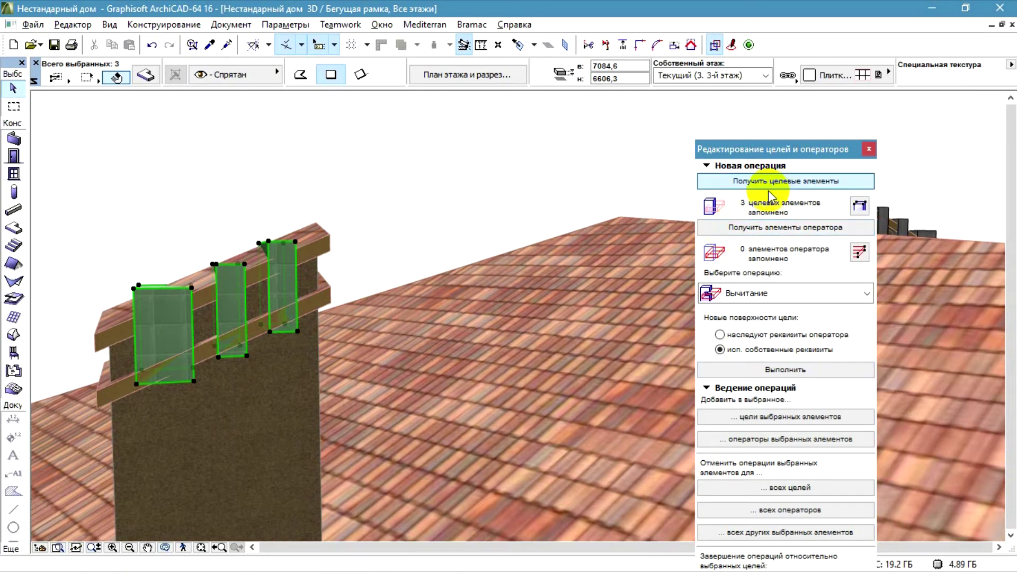
Subtract the small chimney's lower sloped cap from its three slabs, using subtraction with downward extrusion.
{"action": "left_click", "coordinate": [285, 297]}
{"action": "left_click", "coordinate": [221, 321], "text": "shift"}
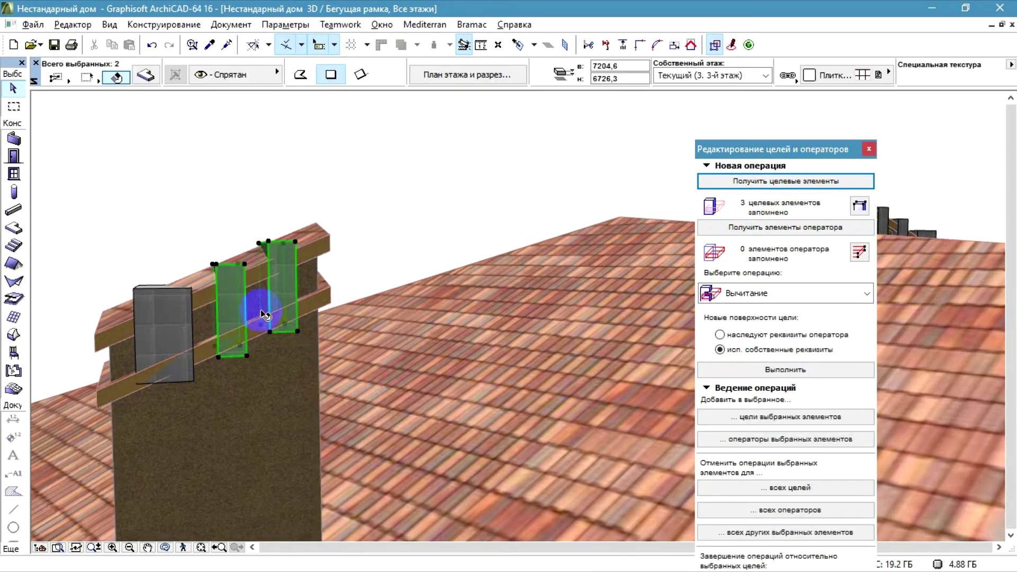
{"action": "left_click", "coordinate": [328, 290]}
{"action": "left_click", "coordinate": [739, 227]}
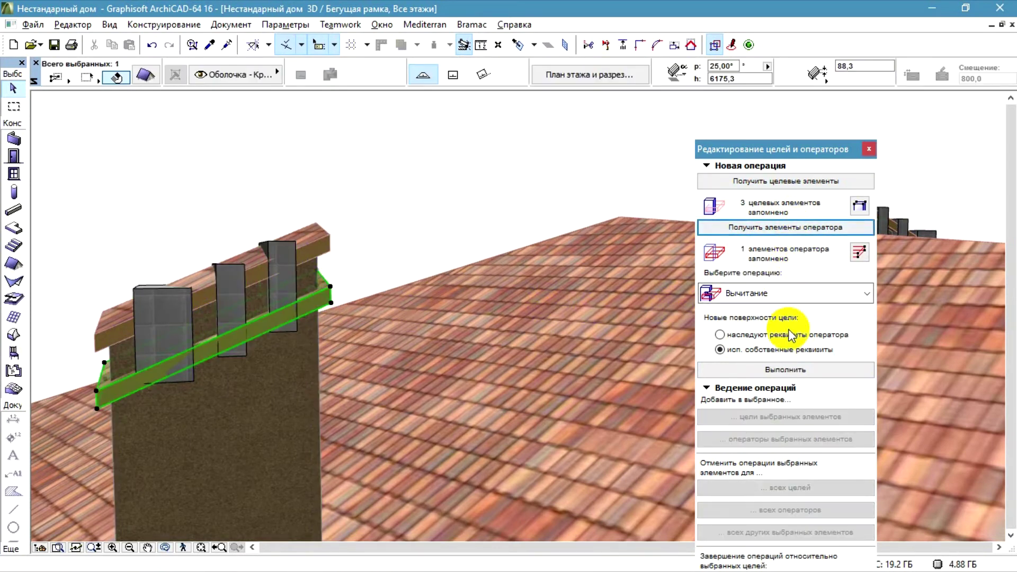
{"action": "left_click", "coordinate": [786, 301]}
{"action": "left_click", "coordinate": [771, 351]}
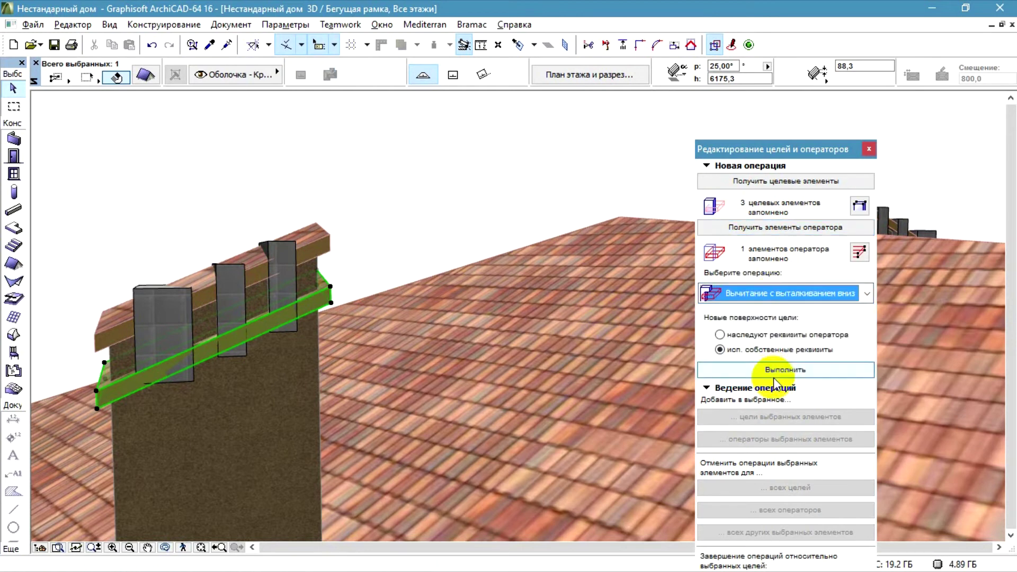
{"action": "left_click", "coordinate": [769, 373]}
{"action": "key", "text": "Escape"}
{"action": "scroll", "coordinate": [342, 336], "scroll_direction": "down", "scroll_amount": 1}
{"action": "scroll", "coordinate": [328, 328], "scroll_direction": "up", "scroll_amount": 2}
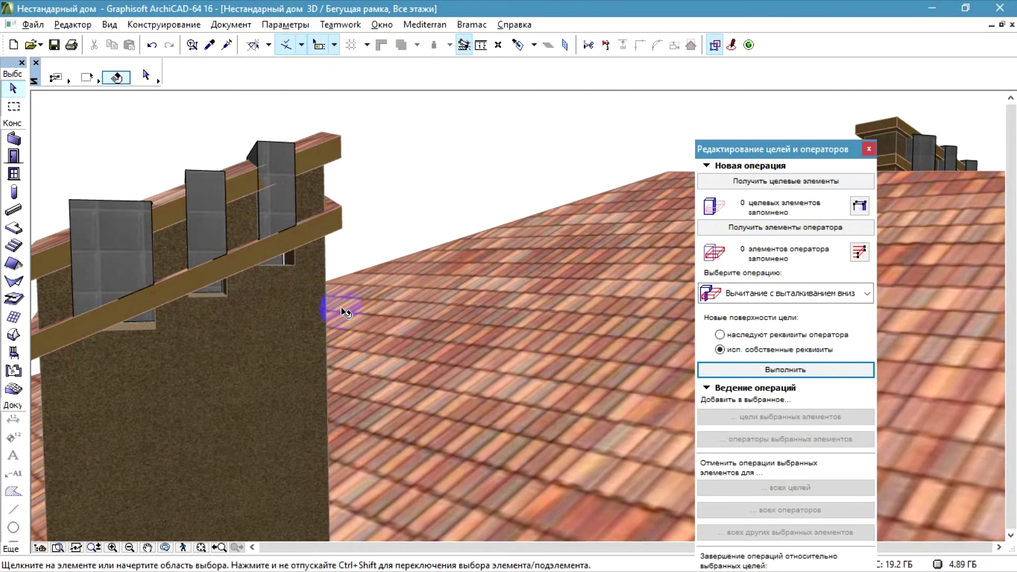
{"action": "scroll", "coordinate": [403, 337], "scroll_direction": "down", "scroll_amount": 2}
Copy the long chimney's wall upward to a base elevation of about 6788 mm and store the copy as the operation target.
{"action": "left_click", "coordinate": [233, 431]}
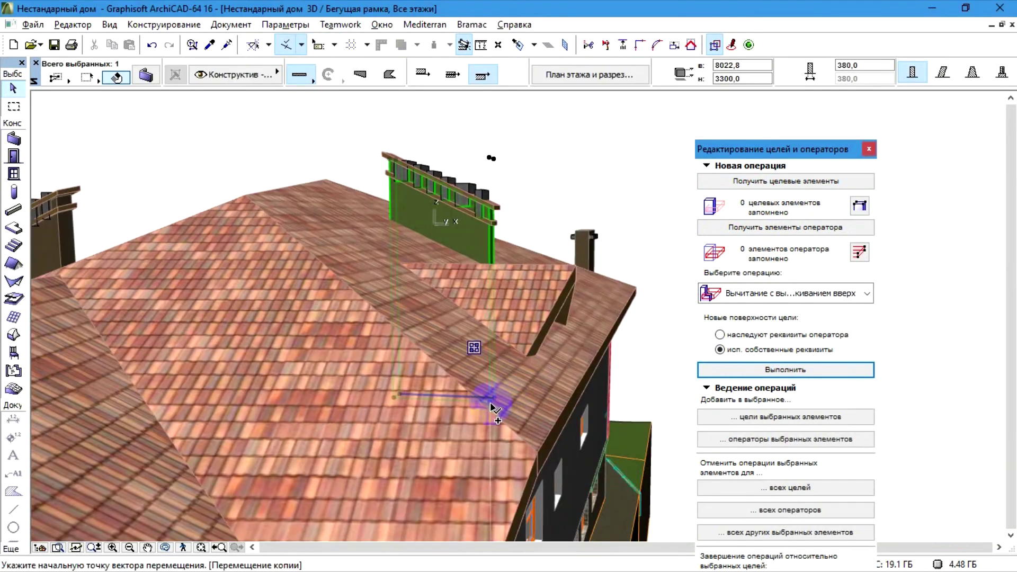
{"action": "left_click", "coordinate": [488, 400]}
{"action": "left_click", "coordinate": [488, 226]}
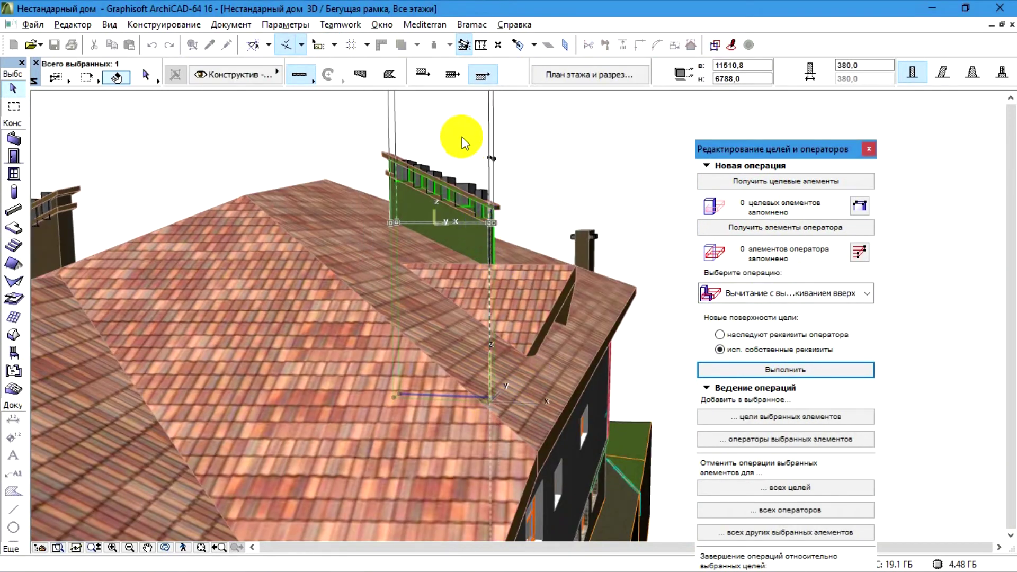
{"action": "scroll", "coordinate": [447, 121], "scroll_direction": "up", "scroll_amount": 5}
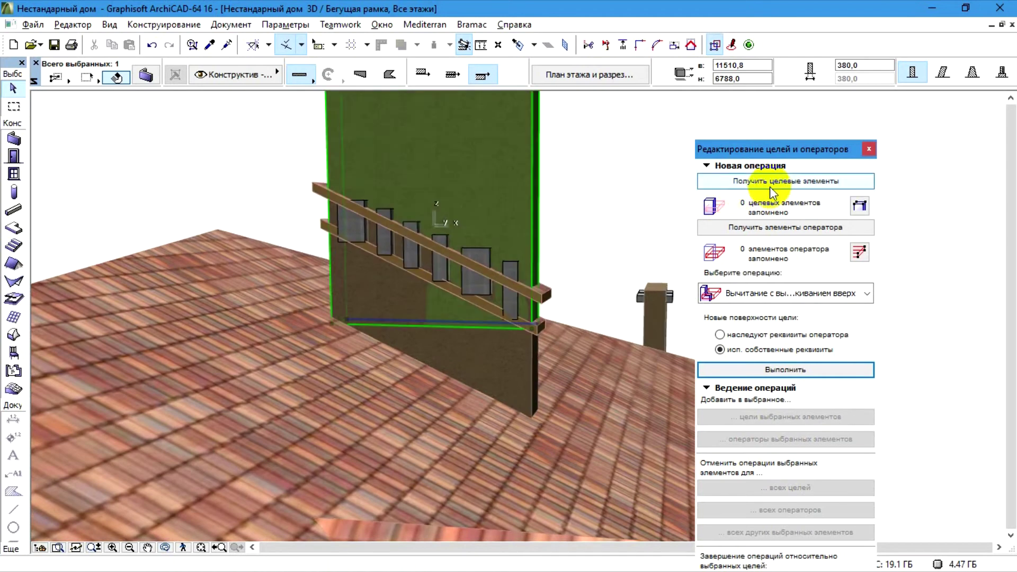
{"action": "left_click", "coordinate": [772, 185]}
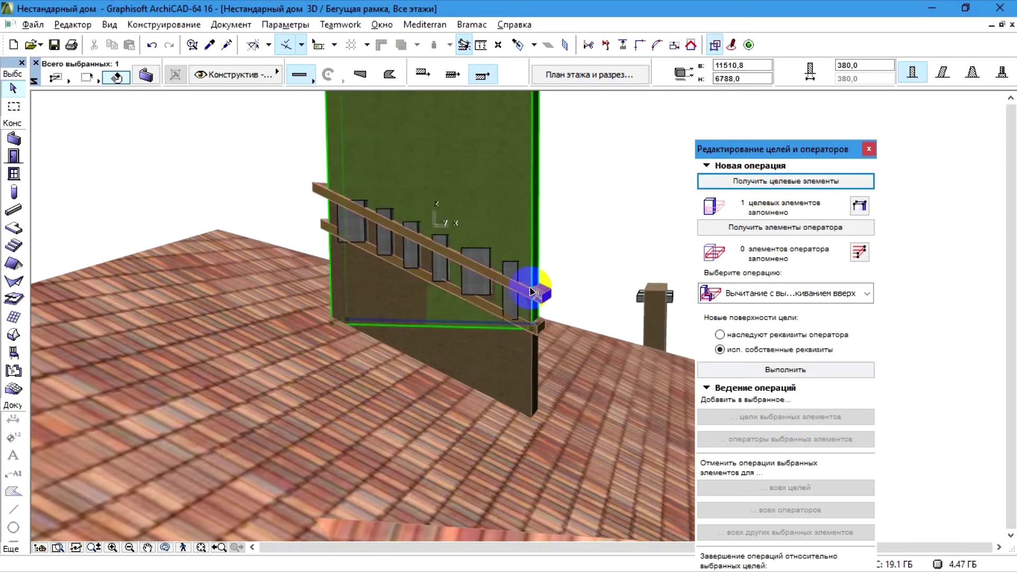
Subtract the upper sloped band from the tall chimney wall using subtraction with upward extrusion.
{"action": "left_click", "coordinate": [546, 295]}
{"action": "left_click", "coordinate": [770, 227]}
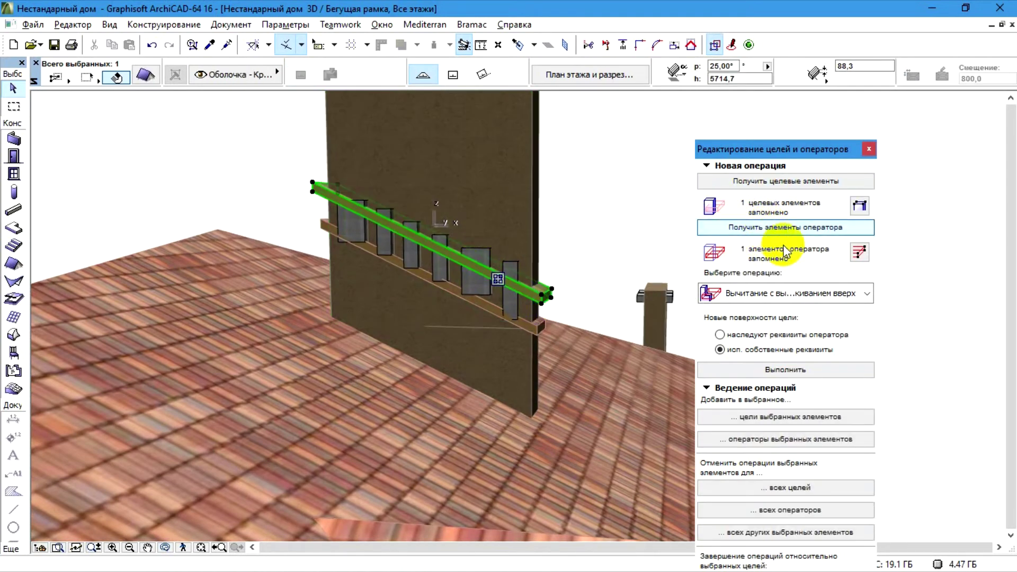
{"action": "left_click", "coordinate": [788, 370]}
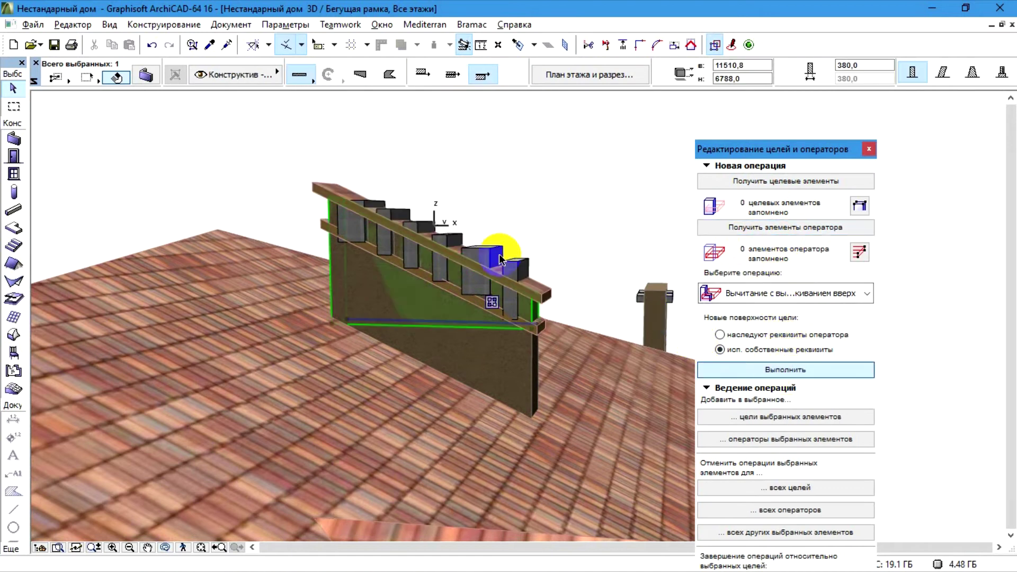
Cut the tall chimney wall with the lower sloped band using subtraction with downward extrusion.
{"action": "left_click", "coordinate": [779, 180]}
{"action": "left_click", "coordinate": [563, 357]}
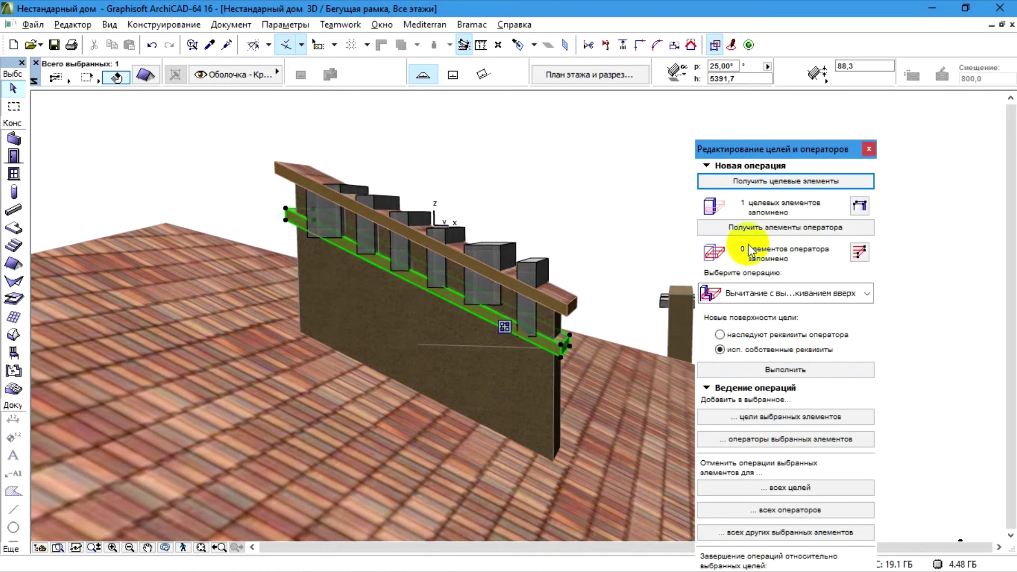
{"action": "left_click", "coordinate": [763, 294]}
{"action": "left_click", "coordinate": [763, 324]}
{"action": "left_click", "coordinate": [785, 370]}
{"action": "scroll", "coordinate": [442, 201], "scroll_direction": "up", "scroll_amount": 3}
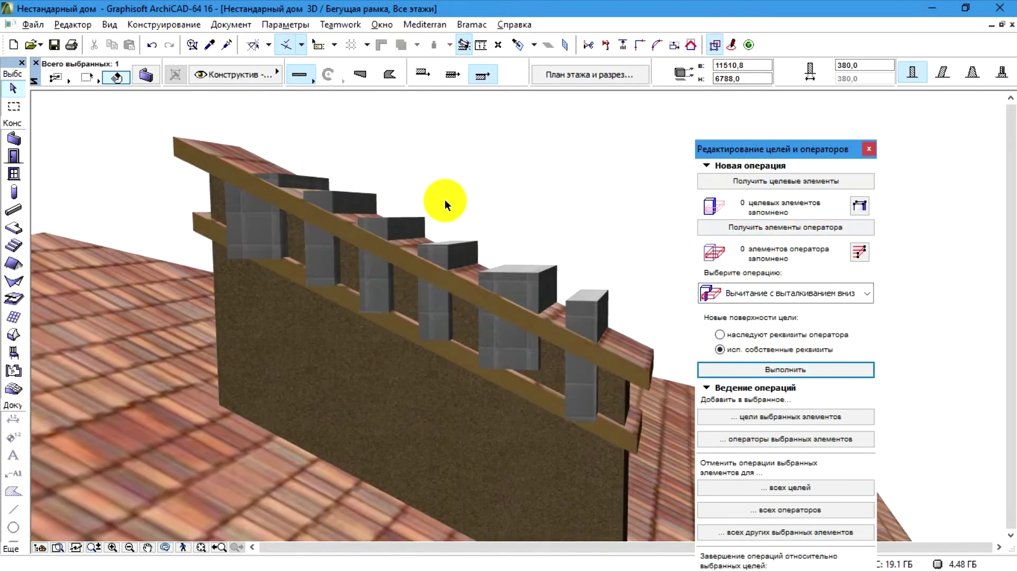
Select all six vertical slabs along the sloped bands and place copies of them vertically above the chimney.
{"action": "left_click", "coordinate": [444, 201]}
{"action": "left_click", "coordinate": [528, 265]}
{"action": "left_click", "coordinate": [592, 302], "text": "shift"}
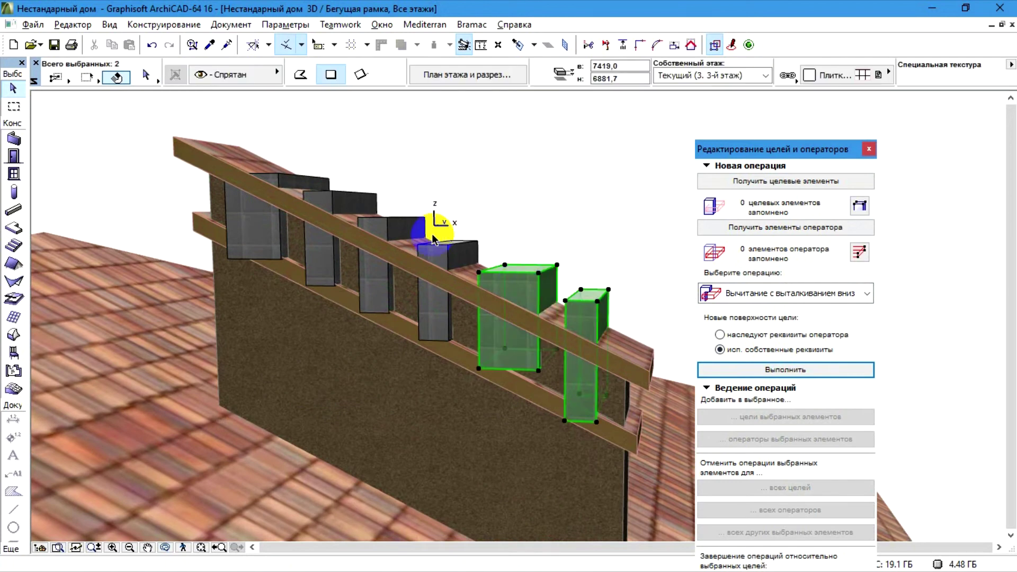
{"action": "left_click", "coordinate": [454, 247], "text": "shift"}
{"action": "left_click", "coordinate": [333, 199], "text": "shift"}
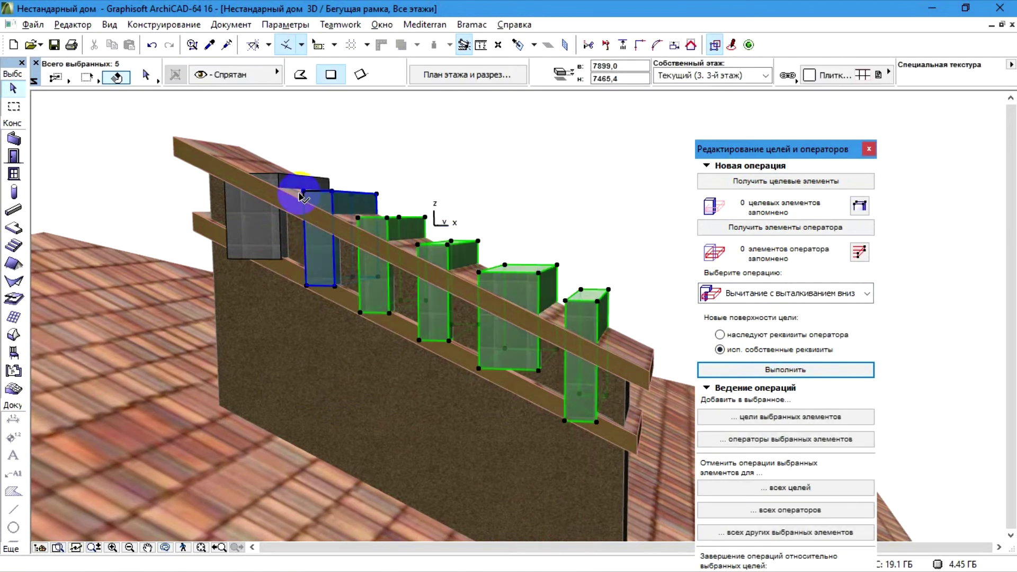
{"action": "left_click", "coordinate": [265, 221], "text": "shift"}
{"action": "scroll", "coordinate": [366, 245], "scroll_direction": "down", "scroll_amount": 2}
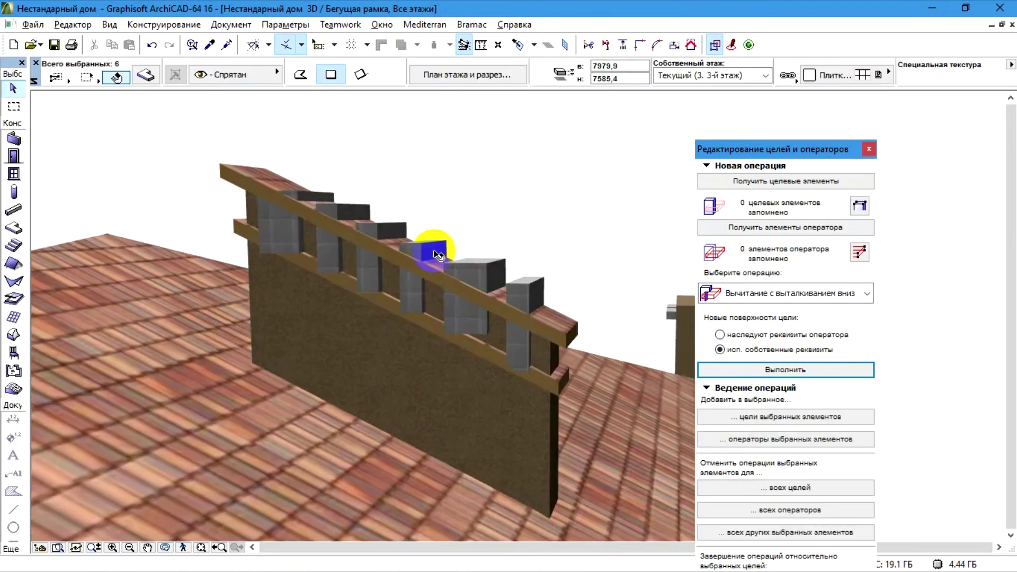
{"action": "key", "text": "ctrl+shift+d"}
{"action": "left_click", "coordinate": [529, 373]}
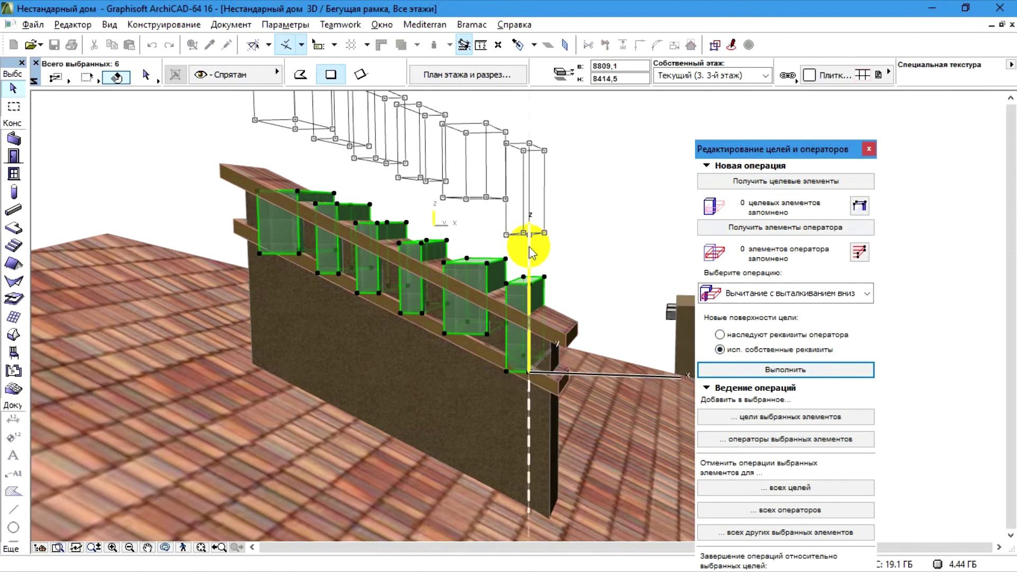
{"action": "left_click", "coordinate": [529, 236]}
Delete the six original slabs between the chimney's sloped bands.
{"action": "left_click", "coordinate": [538, 295]}
{"action": "left_click", "coordinate": [472, 268], "text": "shift"}
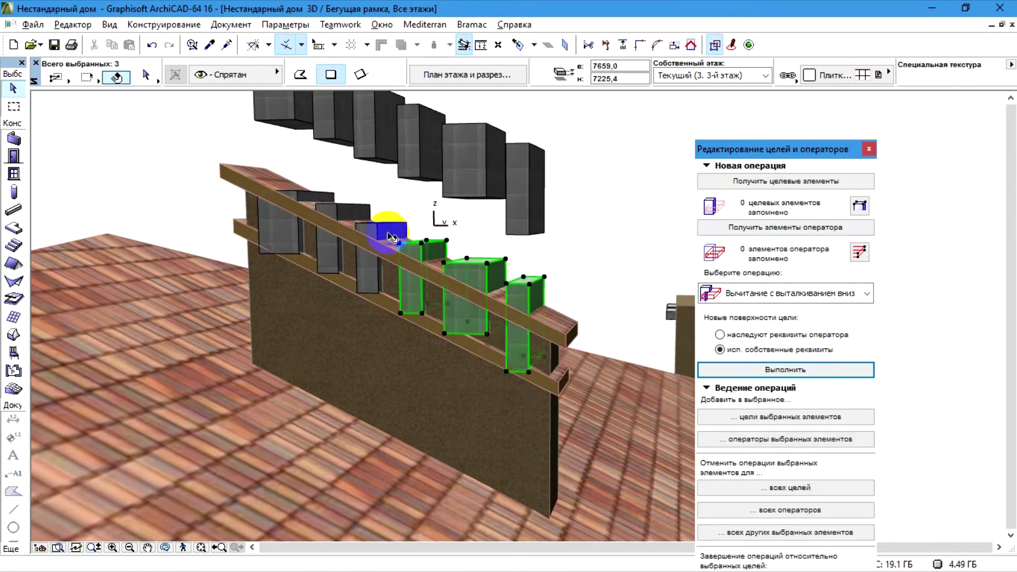
{"action": "left_click", "coordinate": [347, 209], "text": "shift"}
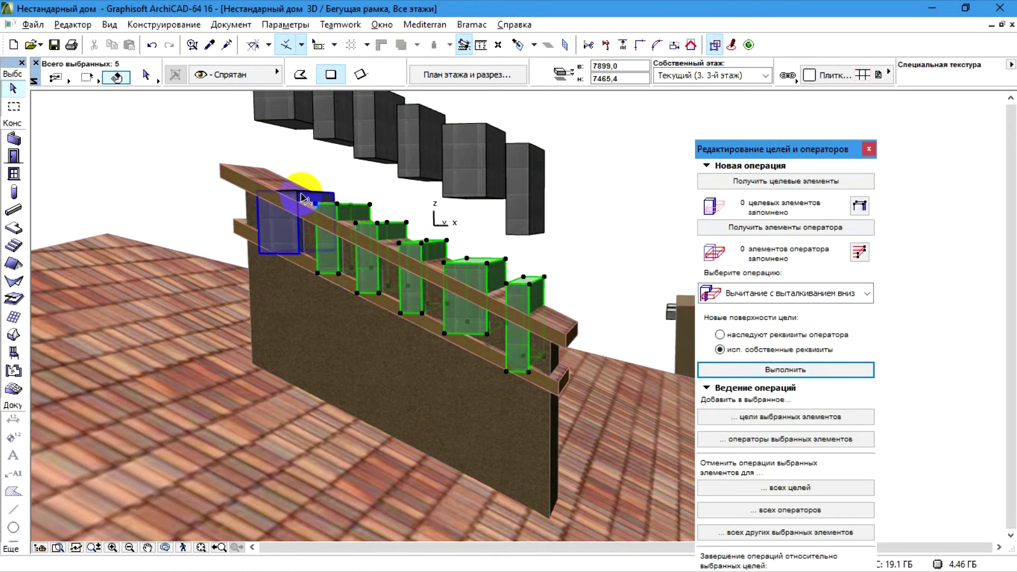
{"action": "left_click", "coordinate": [303, 198], "text": "shift"}
{"action": "key", "text": "Delete"}
{"action": "scroll", "coordinate": [441, 300], "scroll_direction": "down", "scroll_amount": 2}
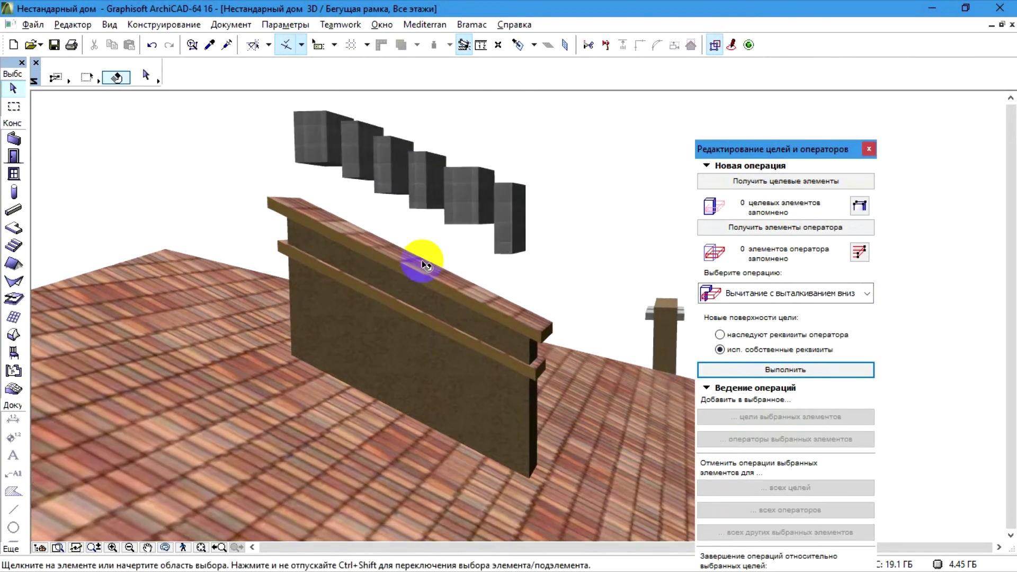
Store the six copied slabs as subtraction operators and lower them slightly against the chimney's sloped bands.
{"action": "left_click_drag", "start_coordinate": [288, 129], "coordinate": [522, 248]}
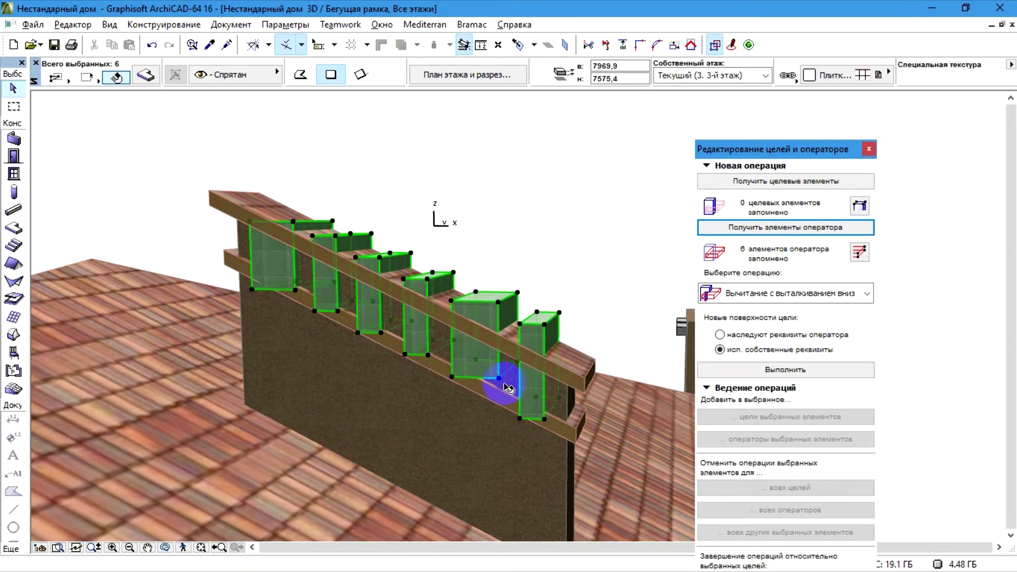
{"action": "scroll", "coordinate": [508, 388], "scroll_direction": "up", "scroll_amount": 1}
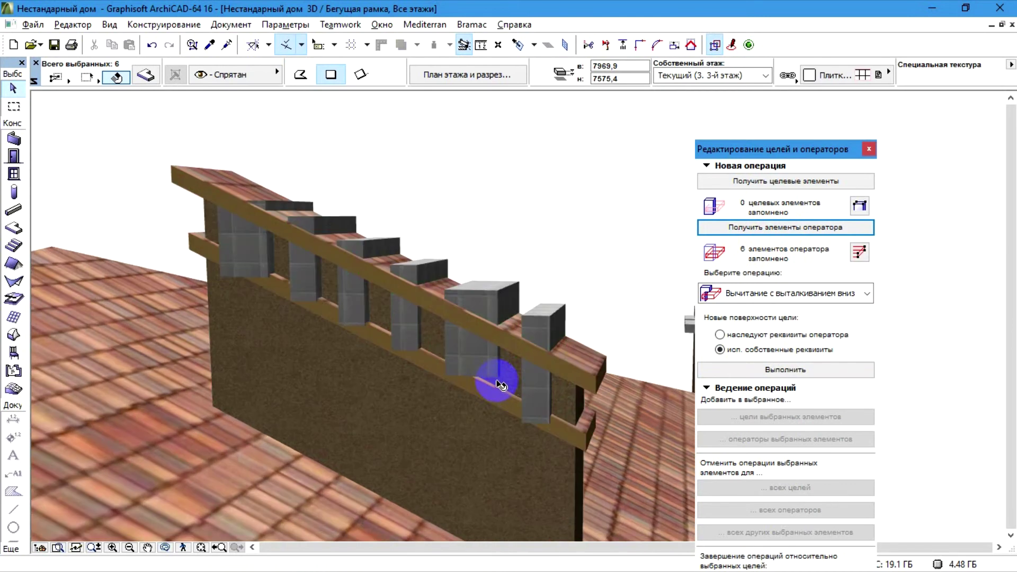
{"action": "left_click", "coordinate": [498, 378]}
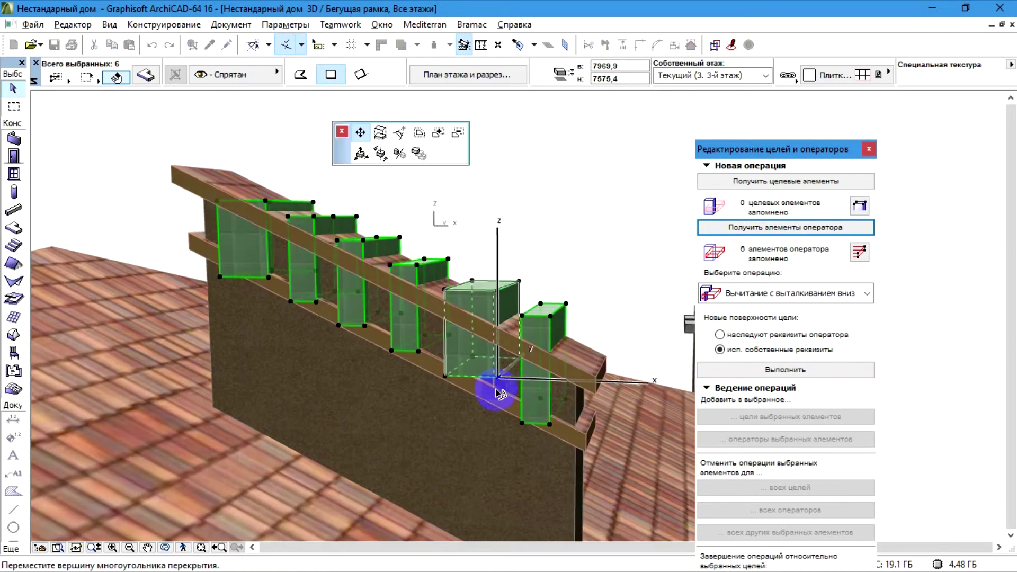
{"action": "left_click", "coordinate": [499, 387]}
{"action": "left_click", "coordinate": [498, 397]}
{"action": "left_click", "coordinate": [286, 237]}
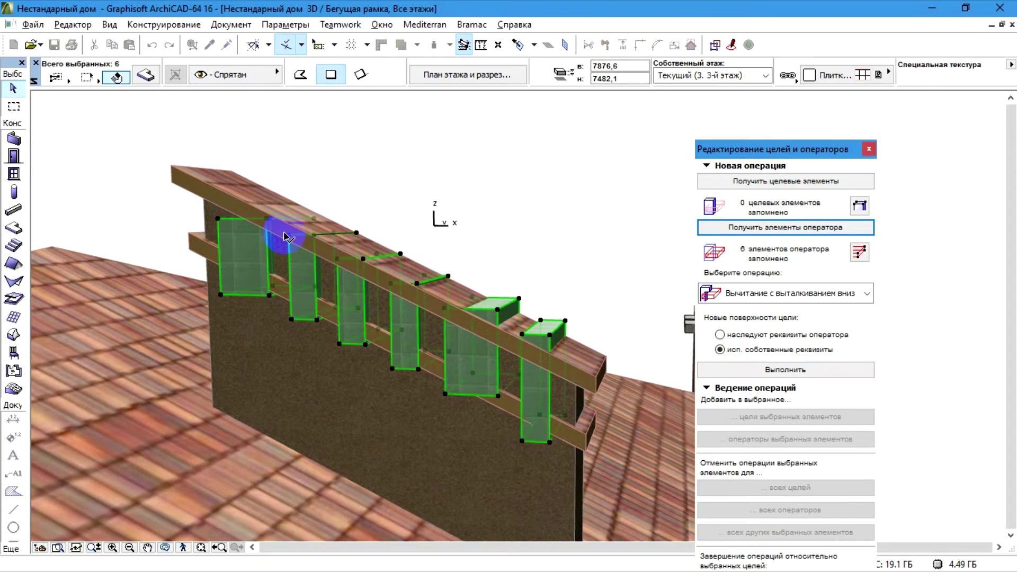
Raise the slab at the high end of the chimney and apply plain subtraction of the six slabs from the wall.
{"action": "left_click", "coordinate": [219, 220]}
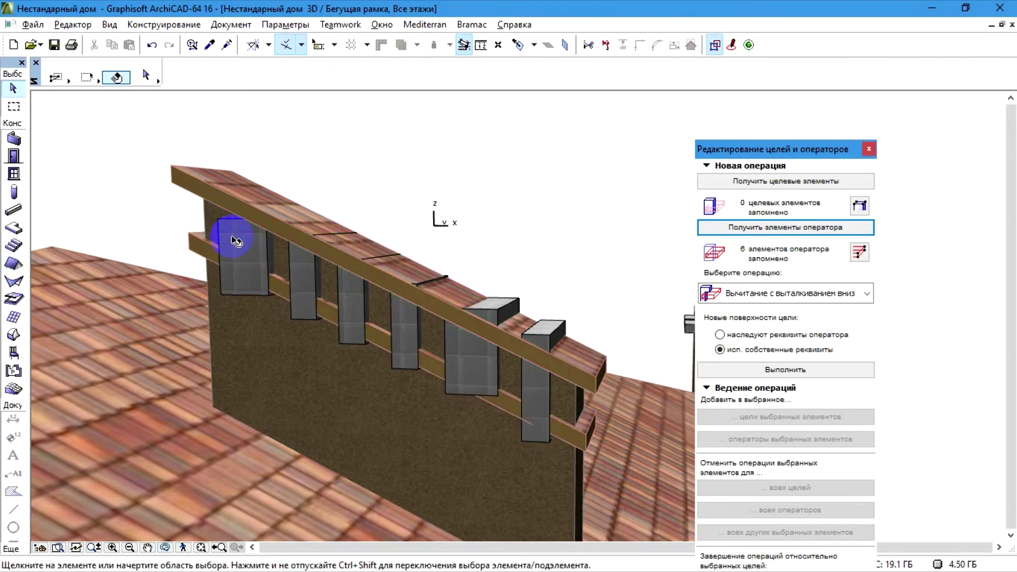
{"action": "left_click", "coordinate": [267, 220]}
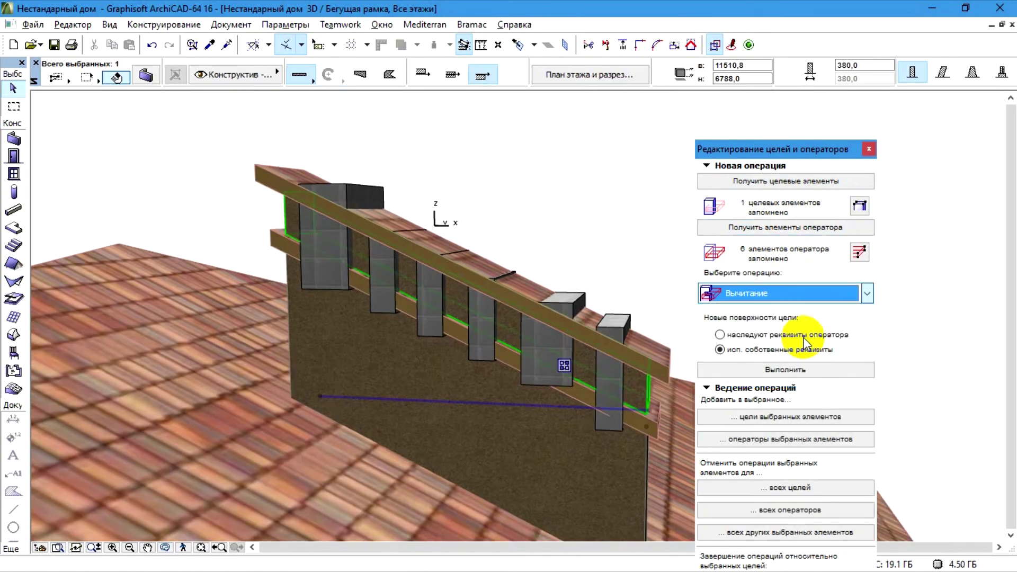
{"action": "left_click", "coordinate": [742, 370]}
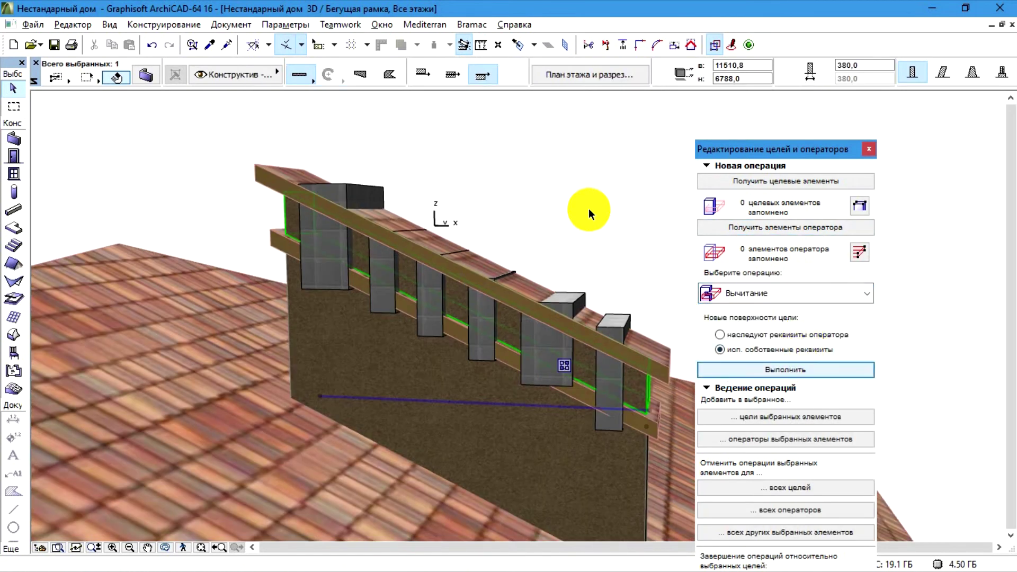
Hide the layer that holds the cutting slabs.
{"action": "left_click", "coordinate": [451, 313]}
{"action": "right_click", "coordinate": [445, 317]}
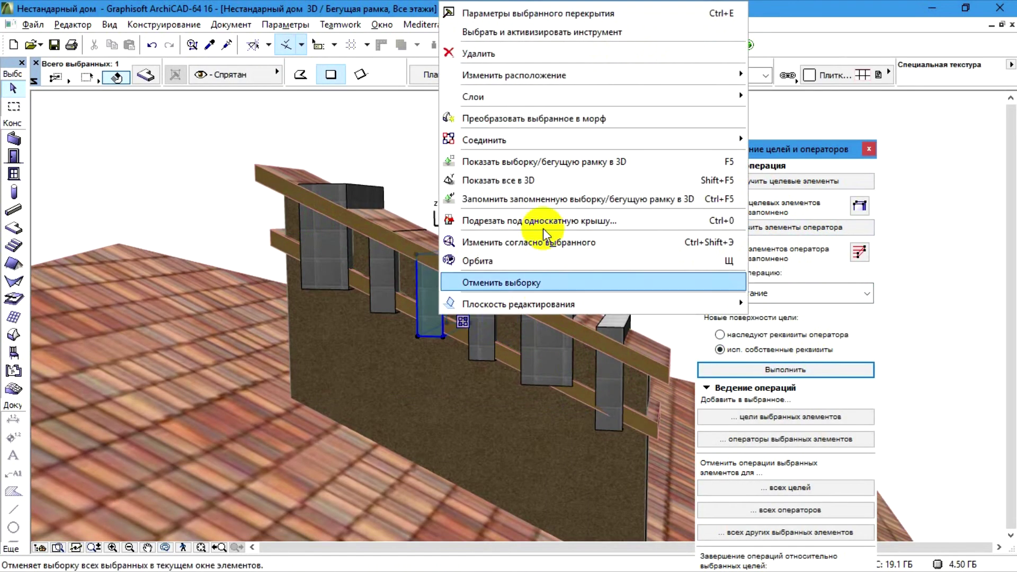
{"action": "mouse_move", "coordinate": [609, 96]}
{"action": "left_click", "coordinate": [798, 115]}
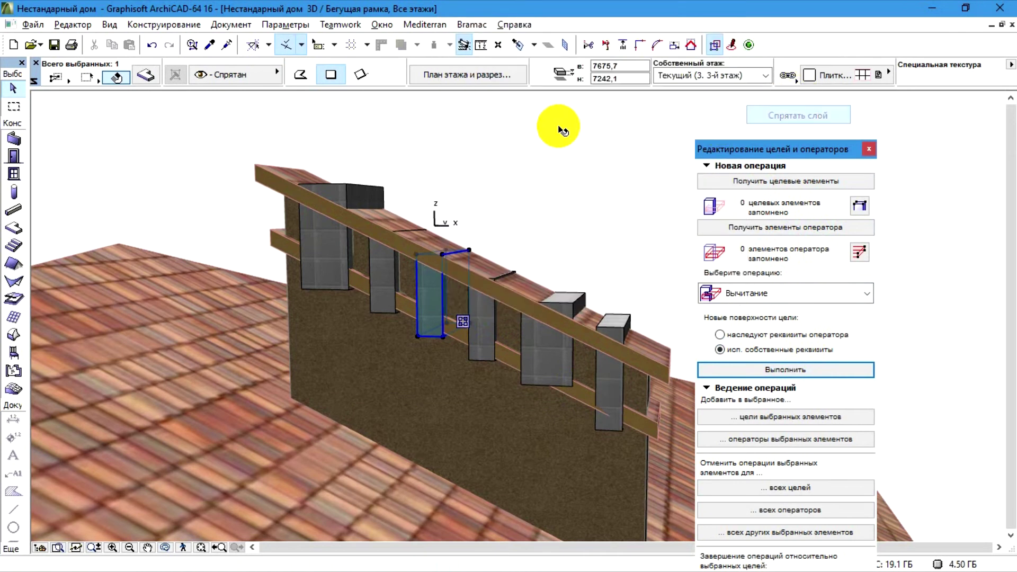
Cut the lower chimney wall with the lower sloped band using subtraction with upward extrusion.
{"action": "left_click", "coordinate": [453, 252]}
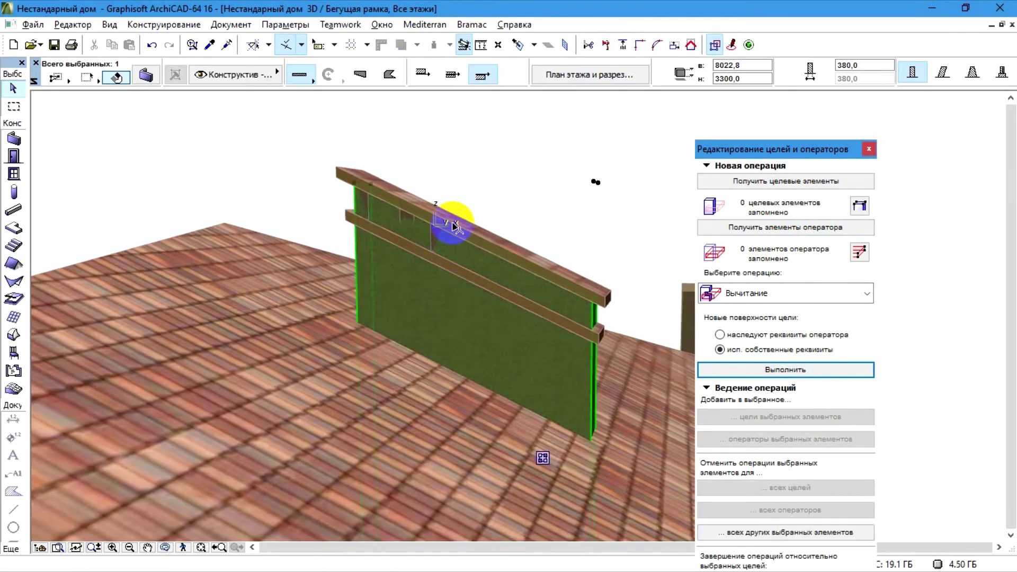
{"action": "left_click", "coordinate": [793, 183]}
{"action": "left_click", "coordinate": [600, 334]}
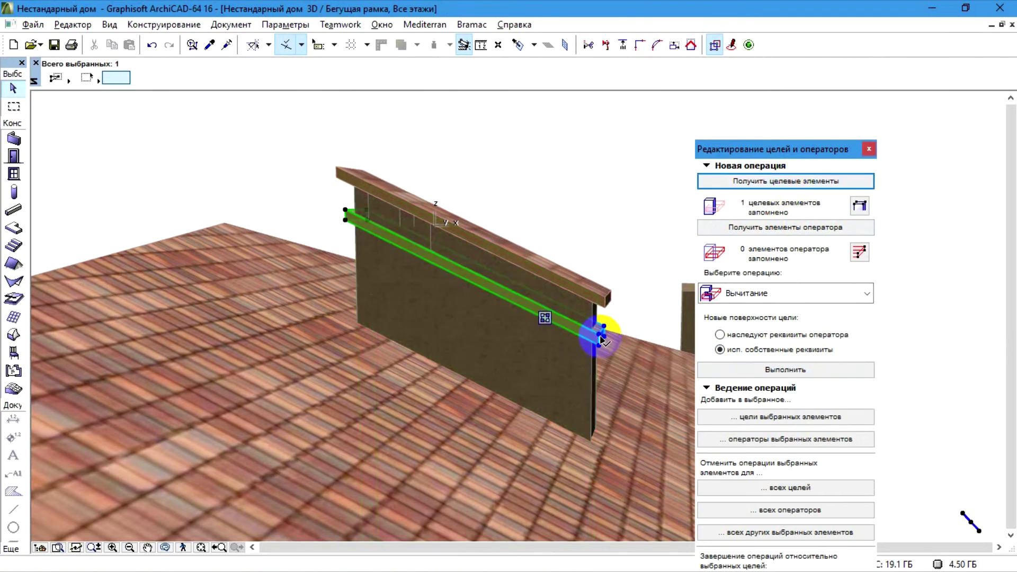
{"action": "left_click", "coordinate": [760, 234]}
{"action": "left_click", "coordinate": [772, 293]}
{"action": "left_click", "coordinate": [773, 325]}
{"action": "left_click", "coordinate": [774, 365]}
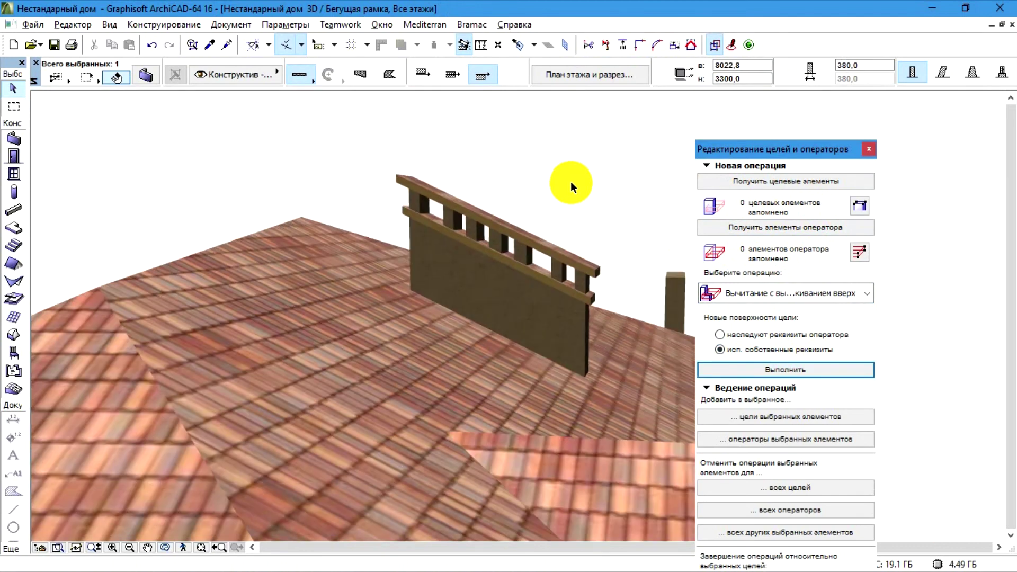
{"action": "left_click", "coordinate": [570, 168]}
Close the solid element operations palette and examine the chimneys and roof from around the house.
{"action": "scroll", "coordinate": [627, 163], "scroll_direction": "down", "scroll_amount": 6}
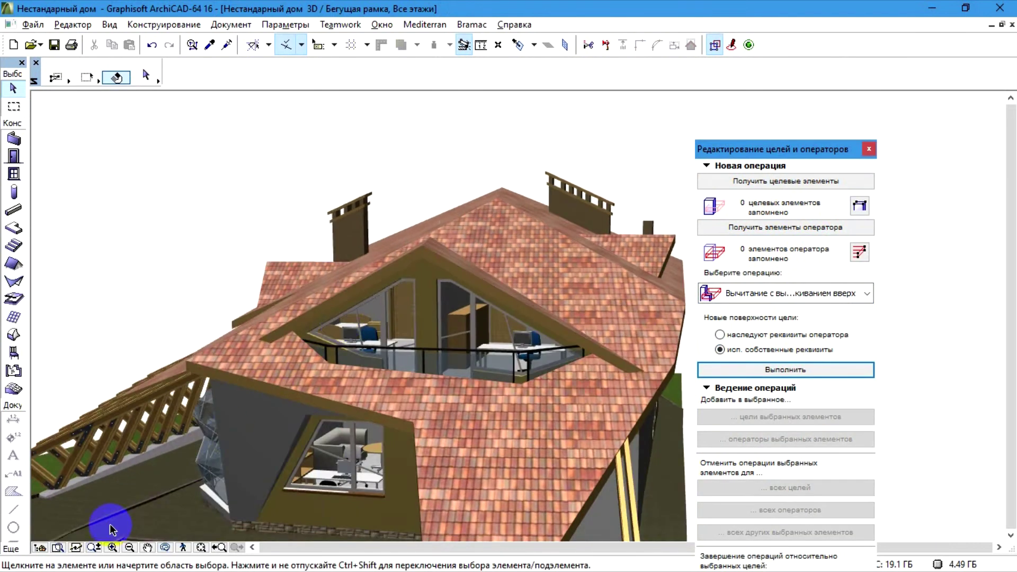
{"action": "left_click_drag", "start_coordinate": [289, 364], "coordinate": [673, 165]}
{"action": "scroll", "coordinate": [673, 164], "scroll_direction": "down", "scroll_amount": 3}
{"action": "left_click", "coordinate": [870, 150]}
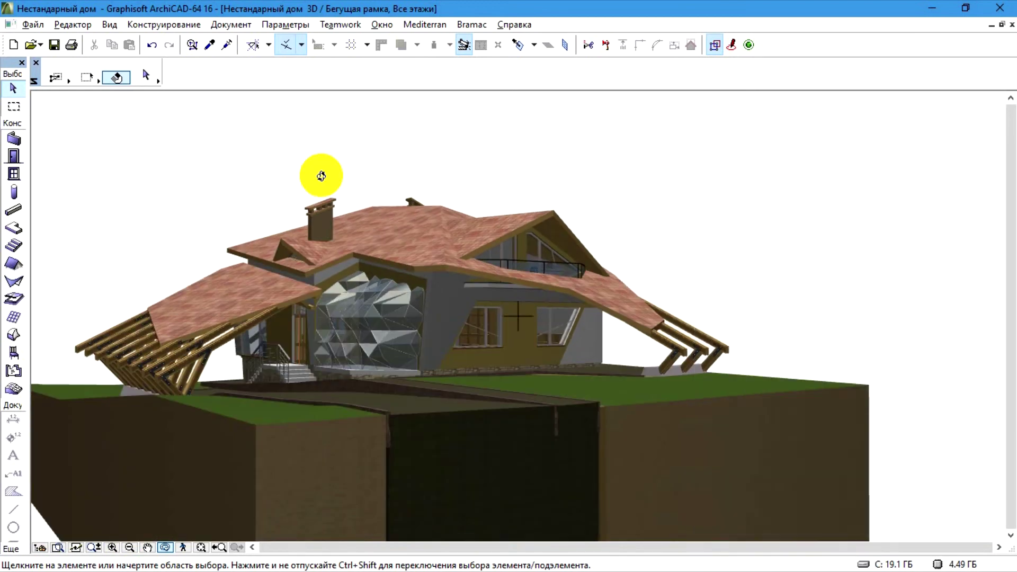
{"action": "scroll", "coordinate": [466, 183], "scroll_direction": "up", "scroll_amount": 4}
{"action": "left_click_drag", "start_coordinate": [485, 193], "coordinate": [692, 201]}
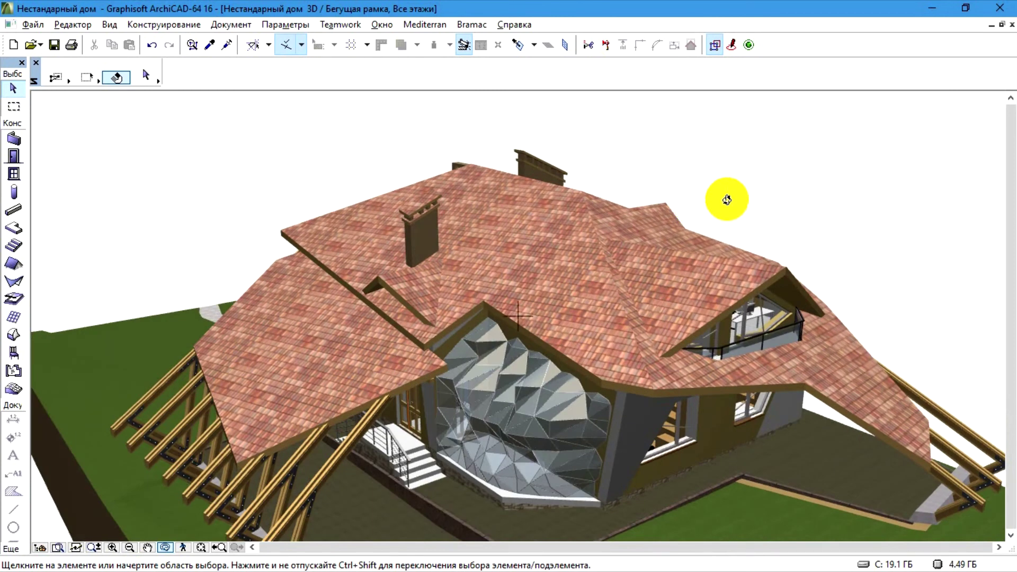
Switch to the first-floor plan and set the default object to Встроенный камин 16 from the Камины, печи, дымоходы 16 library folder.
{"action": "left_click", "coordinate": [1011, 25]}
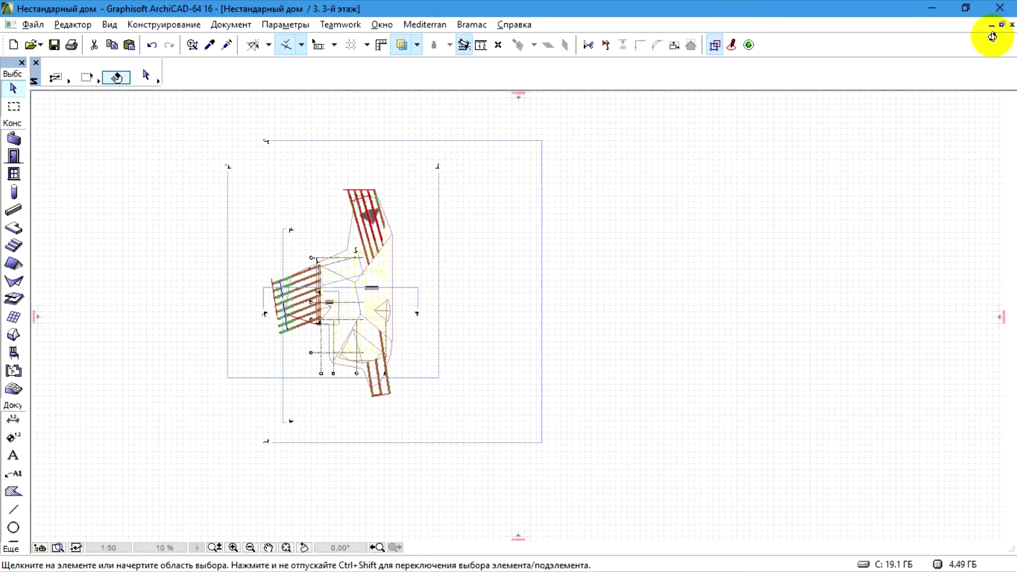
{"action": "scroll", "coordinate": [454, 345], "scroll_direction": "up", "scroll_amount": 6}
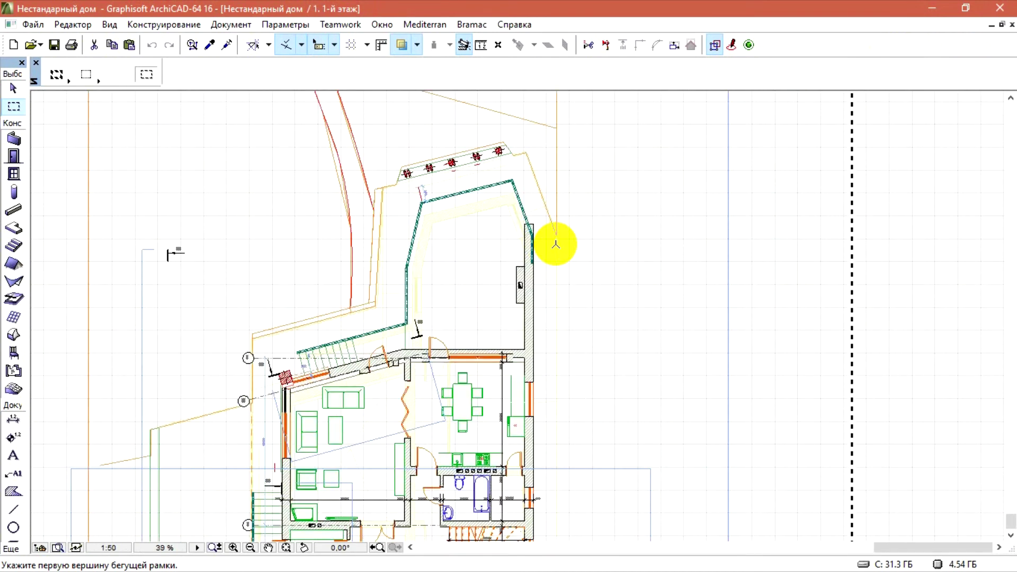
{"action": "scroll", "coordinate": [556, 238], "scroll_direction": "up", "scroll_amount": 2}
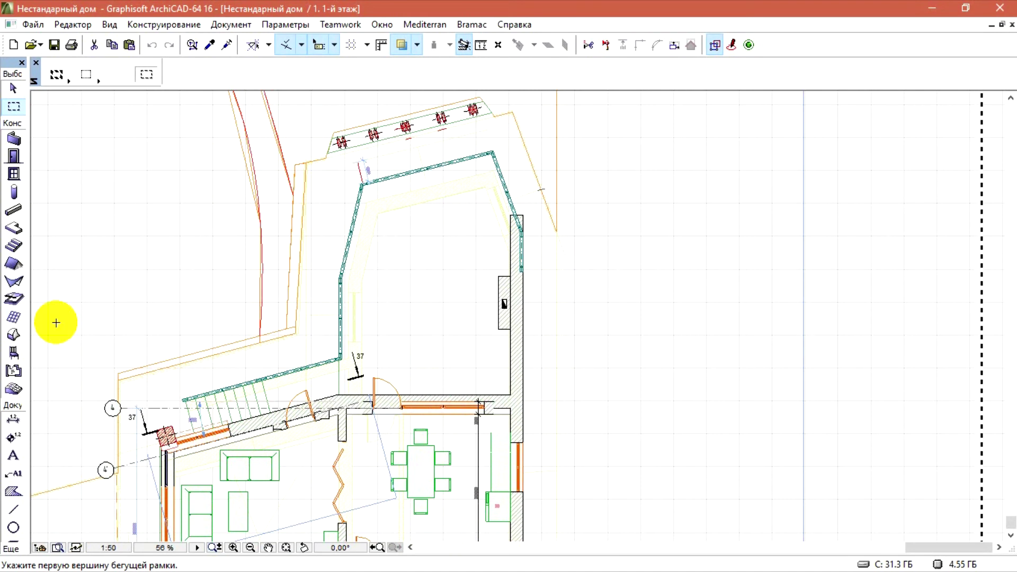
{"action": "left_click", "coordinate": [14, 352]}
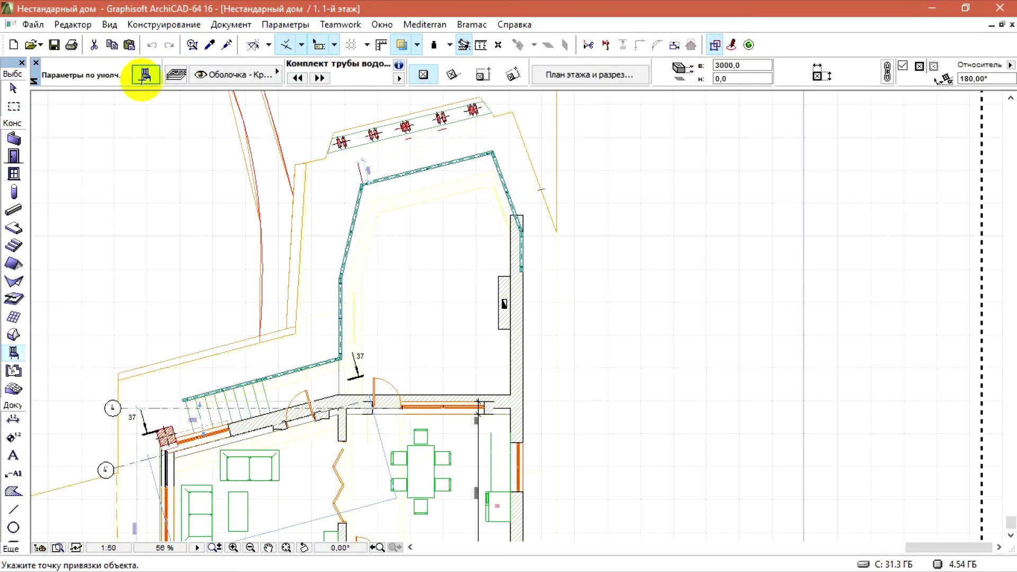
{"action": "left_click", "coordinate": [144, 77]}
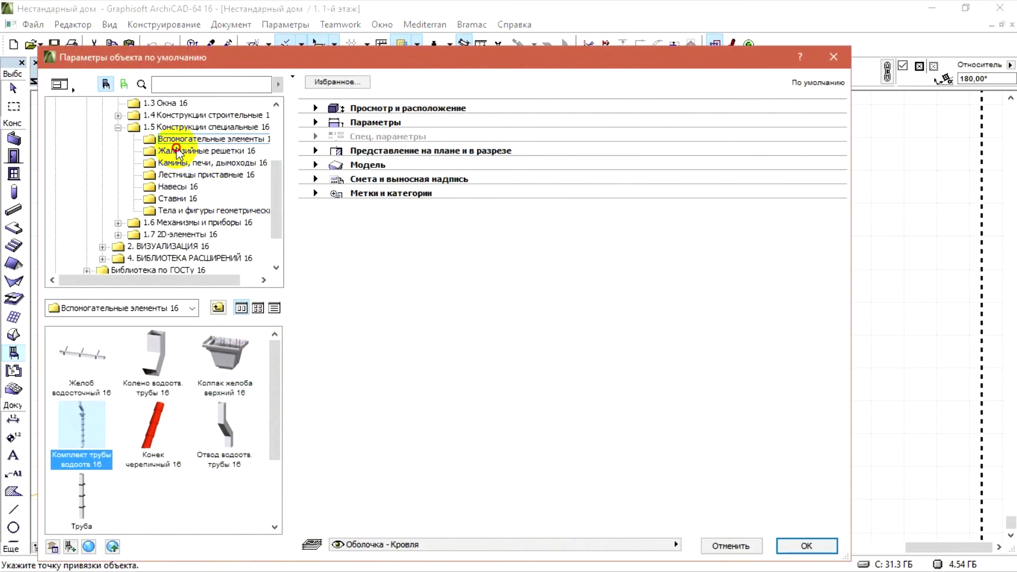
{"action": "left_click", "coordinate": [177, 152]}
{"action": "left_click", "coordinate": [174, 162]}
{"action": "left_click", "coordinate": [94, 365]}
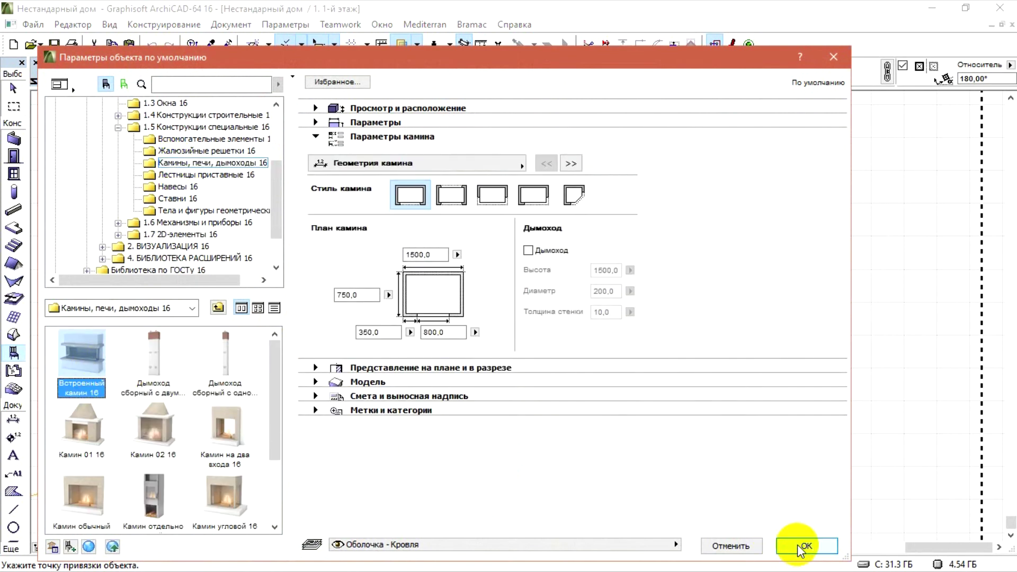
{"action": "left_click", "coordinate": [804, 546]}
Place the built-in fireplace in the room beside the chimney block and rotate it to 270°.
{"action": "key", "text": "Escape"}
{"action": "left_click", "coordinate": [436, 321]}
{"action": "key", "text": "ctrl+e"}
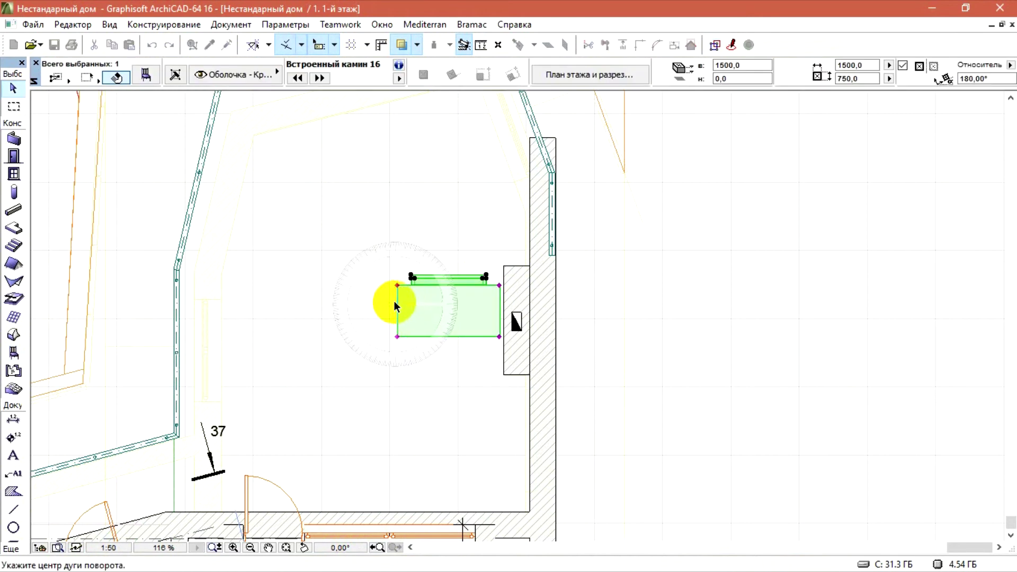
{"action": "left_click", "coordinate": [398, 307]}
{"action": "left_click", "coordinate": [504, 312]}
{"action": "left_click", "coordinate": [439, 203]}
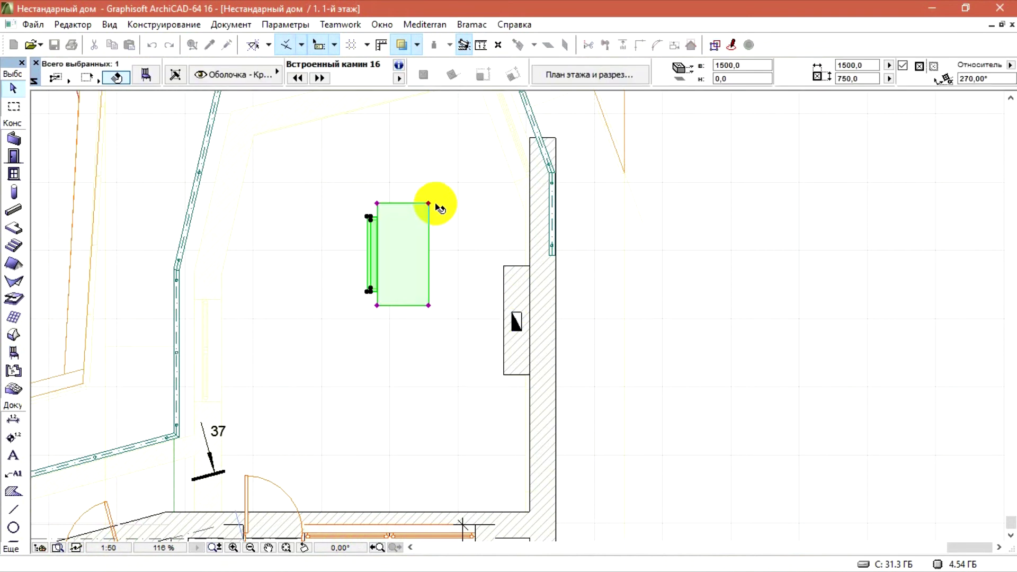
Move the built-in fireplace's back corner to the chimney block's corner at the wall and stretch its width to 1600 mm.
{"action": "left_click", "coordinate": [429, 203]}
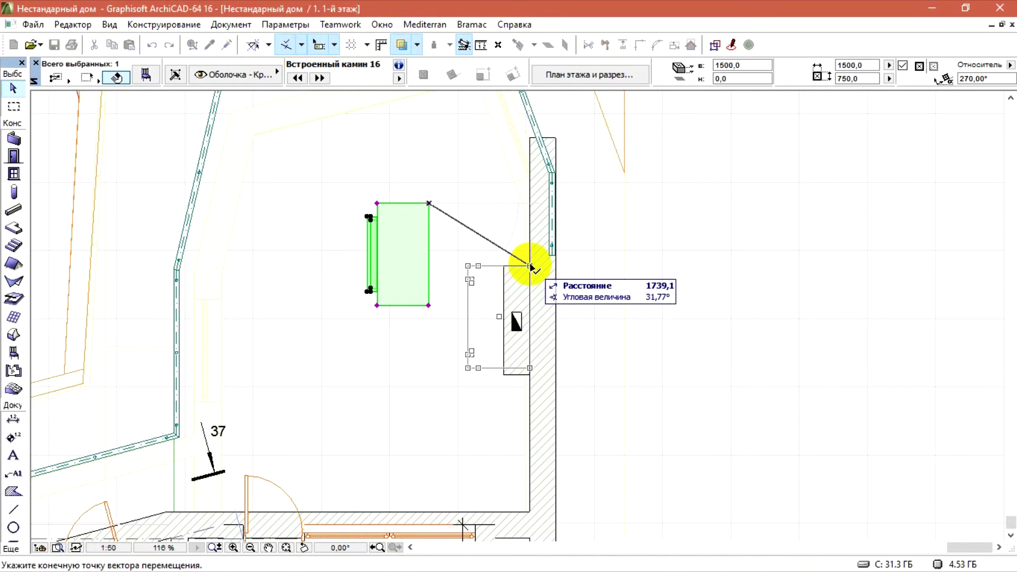
{"action": "left_click", "coordinate": [529, 266]}
{"action": "scroll", "coordinate": [509, 358], "scroll_direction": "up", "scroll_amount": 3}
{"action": "left_click", "coordinate": [546, 374]}
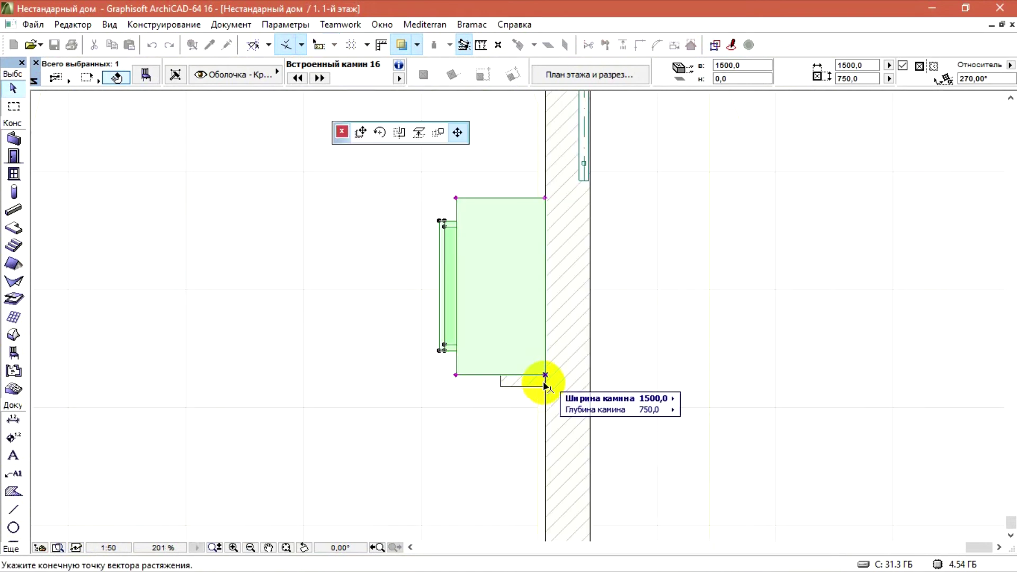
{"action": "left_click", "coordinate": [546, 386]}
{"action": "scroll", "coordinate": [514, 239], "scroll_direction": "down", "scroll_amount": 2}
{"action": "scroll", "coordinate": [494, 239], "scroll_direction": "up", "scroll_amount": 2}
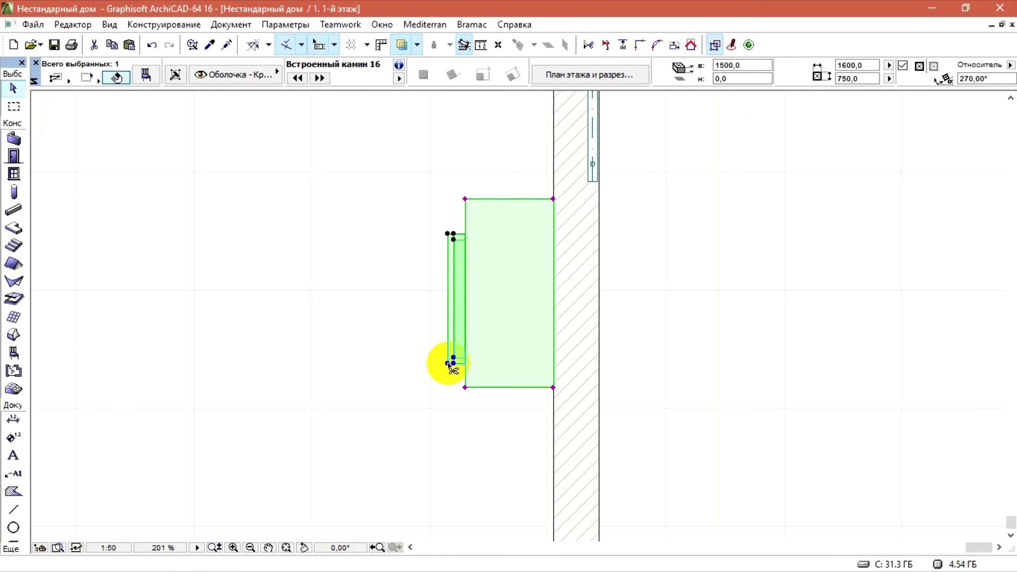
Set the built-in fireplace's opening width to 900 mm in its object settings.
{"action": "left_click", "coordinate": [449, 365]}
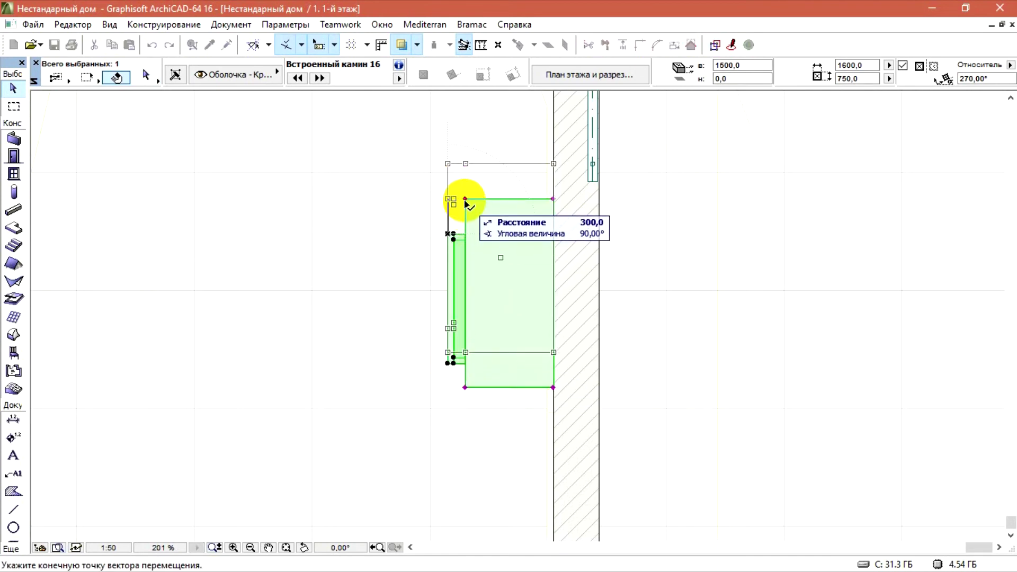
{"action": "key", "text": "Escape"}
{"action": "key", "text": "ctrl+t"}
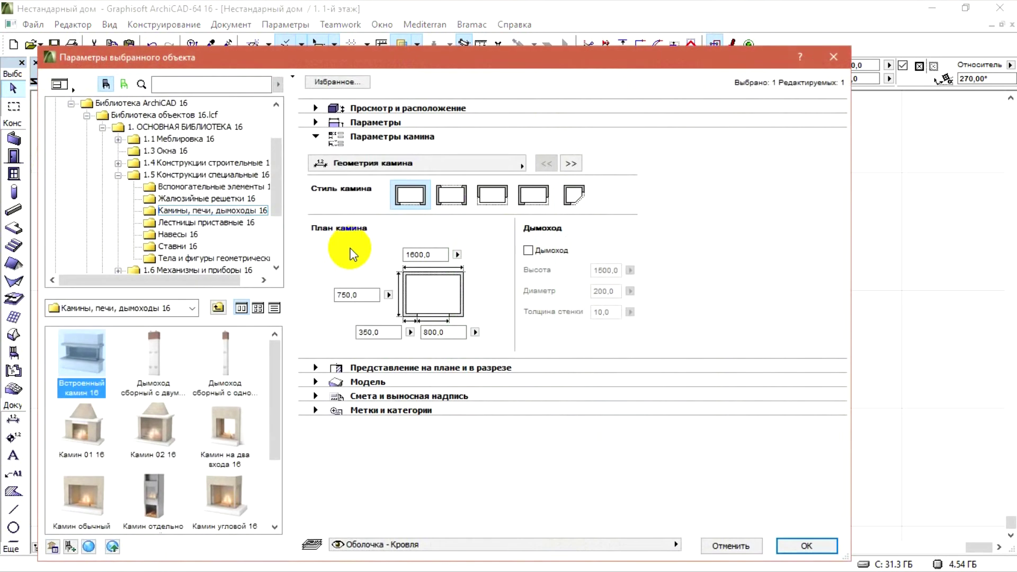
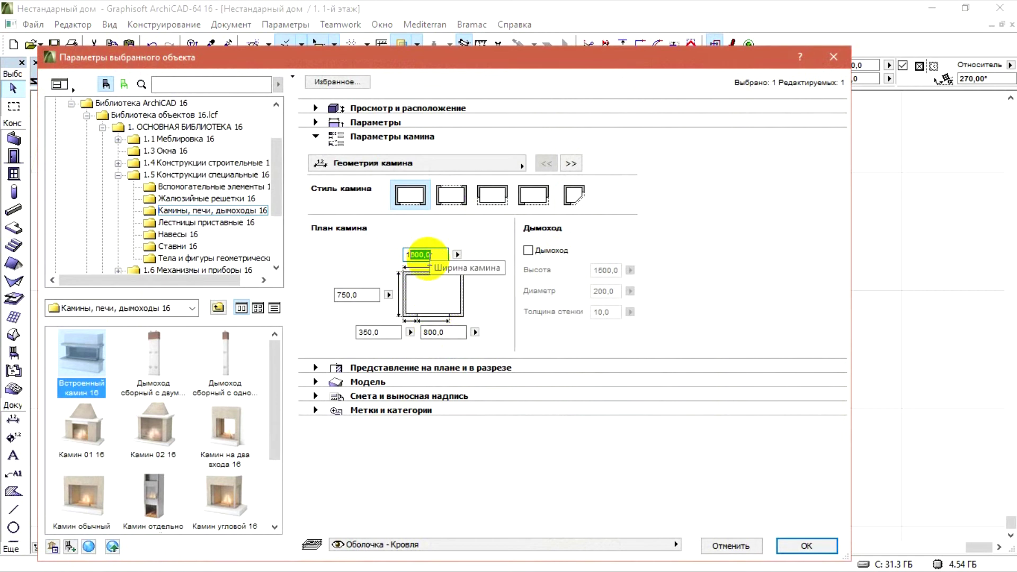
{"action": "type", "text": "1700"}
{"action": "left_click", "coordinate": [823, 549]}
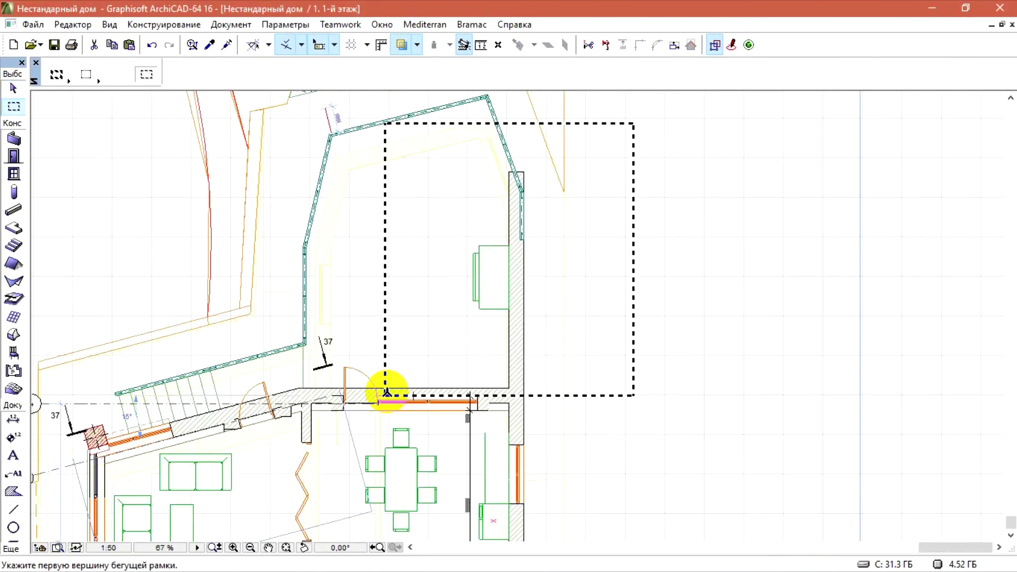
Show the marquee area around the fireplace in 3D and turn to face the fireplace under the chimney wall.
{"action": "key", "text": "F5"}
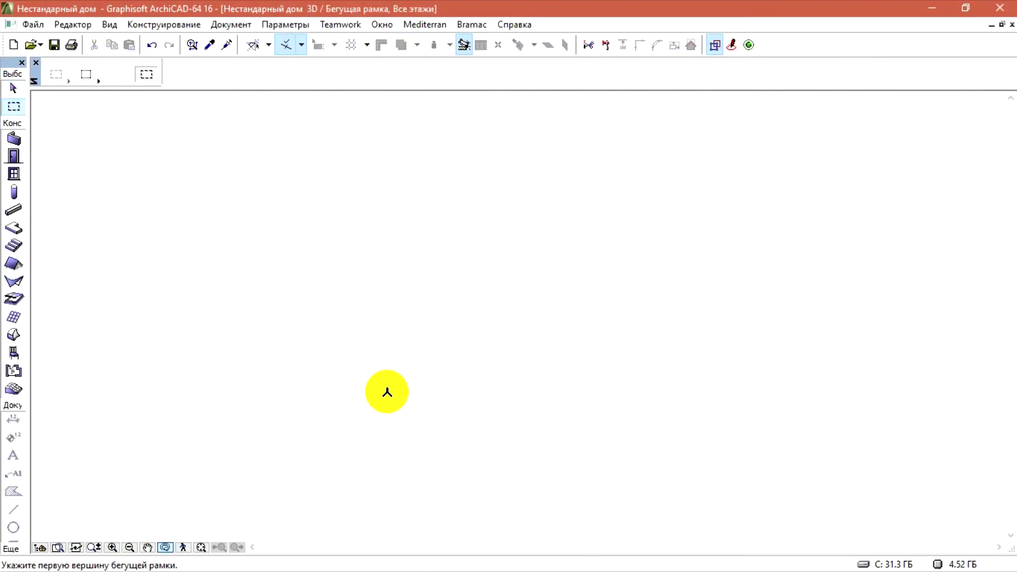
{"action": "scroll", "coordinate": [396, 373], "scroll_direction": "up", "scroll_amount": 8}
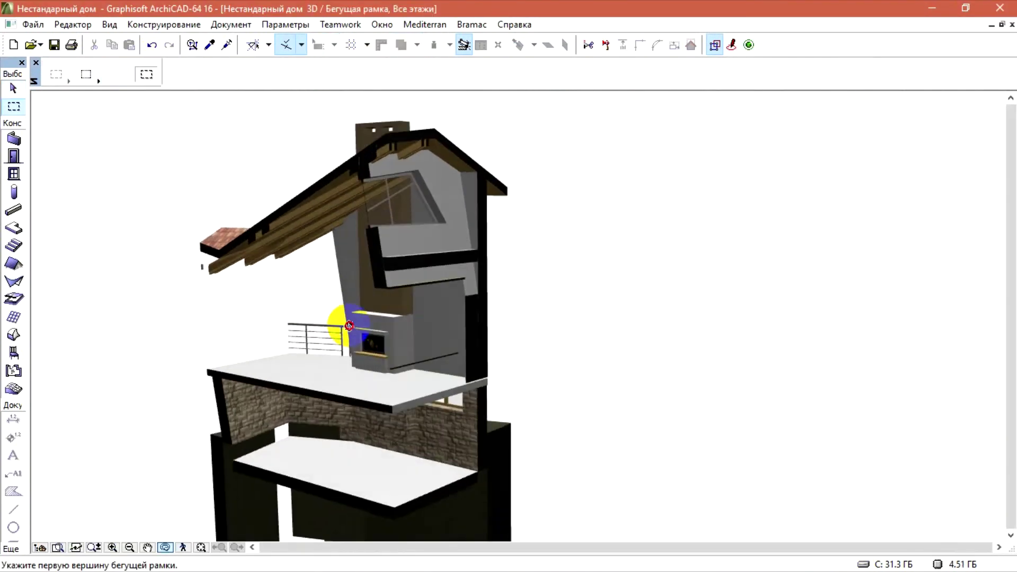
{"action": "scroll", "coordinate": [301, 265], "scroll_direction": "up", "scroll_amount": 1}
{"action": "left_click_drag", "start_coordinate": [319, 305], "coordinate": [352, 295]}
{"action": "scroll", "coordinate": [352, 295], "scroll_direction": "up", "scroll_amount": 2}
{"action": "left_click_drag", "start_coordinate": [419, 331], "coordinate": [168, 260]}
{"action": "scroll", "coordinate": [336, 345], "scroll_direction": "down", "scroll_amount": 3}
{"action": "left_click_drag", "start_coordinate": [336, 345], "coordinate": [369, 309]}
Change the fireplace's style to the third variant, with the firebox open on three sides.
{"action": "left_click", "coordinate": [382, 333]}
{"action": "scroll", "coordinate": [376, 342], "scroll_direction": "up", "scroll_amount": 1}
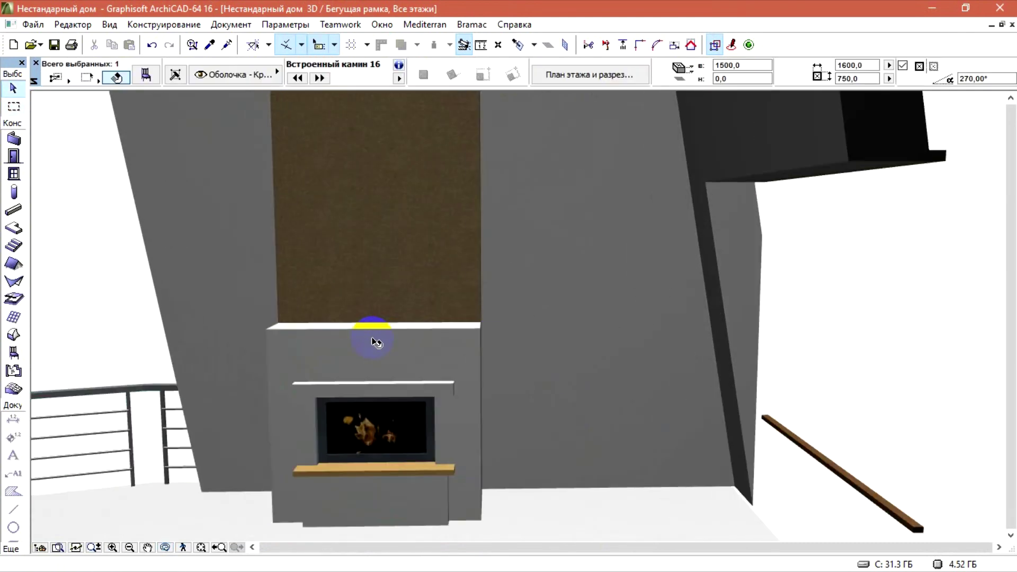
{"action": "scroll", "coordinate": [356, 386], "scroll_direction": "up", "scroll_amount": 2}
{"action": "scroll", "coordinate": [353, 434], "scroll_direction": "down", "scroll_amount": 1}
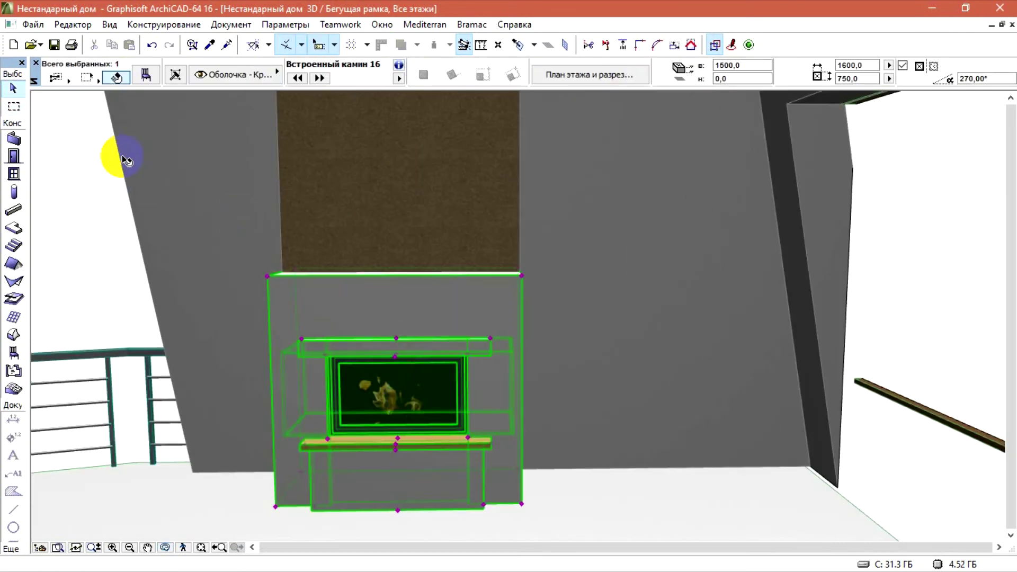
{"action": "left_click", "coordinate": [158, 79]}
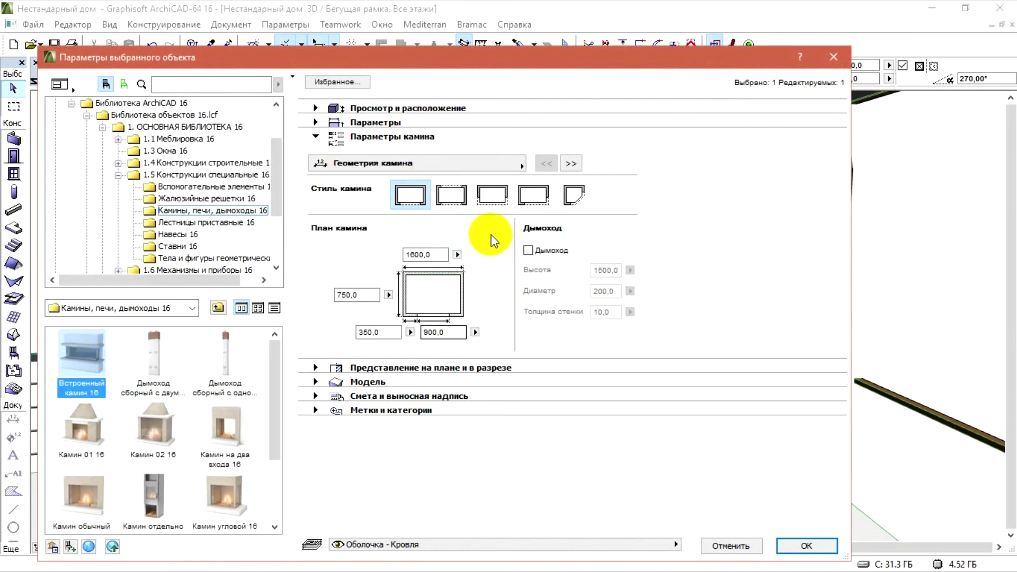
{"action": "left_click", "coordinate": [497, 205]}
{"action": "left_click", "coordinate": [805, 545]}
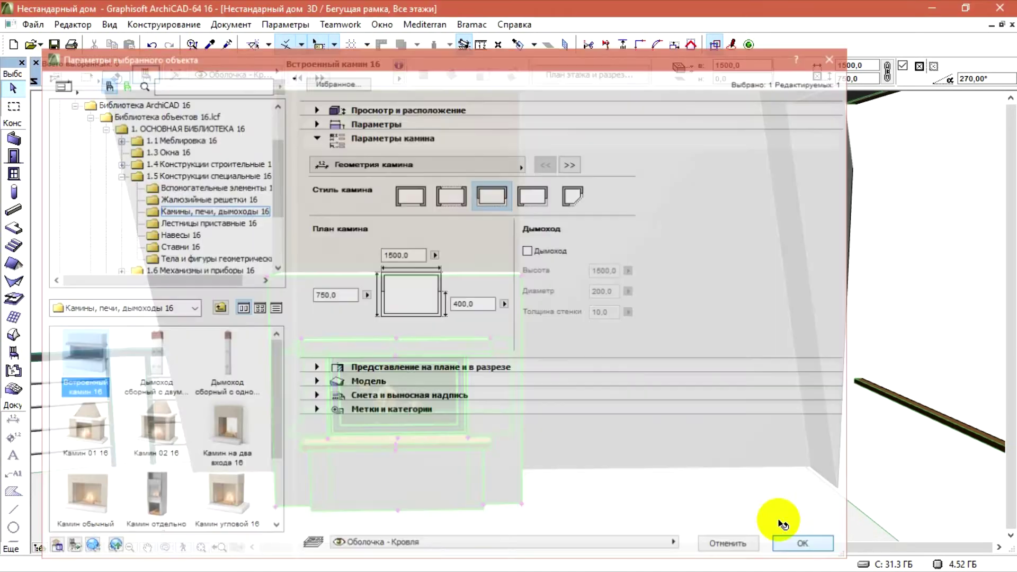
{"action": "scroll", "coordinate": [432, 424], "scroll_direction": "up", "scroll_amount": 1}
{"action": "scroll", "coordinate": [622, 265], "scroll_direction": "down", "scroll_amount": 1}
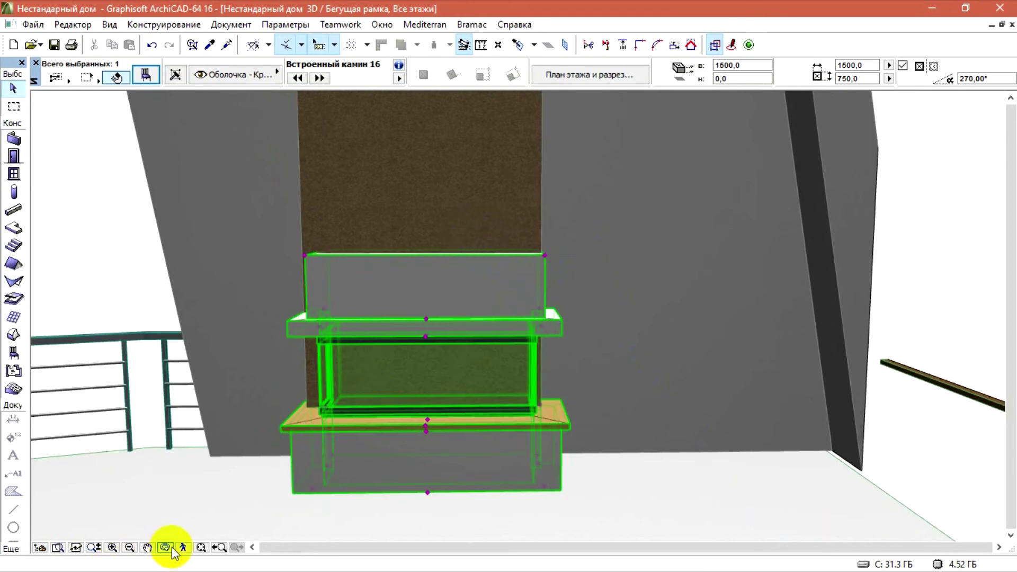
Raise the base of the chimney wall to the fireplace's top at 1500 mm.
{"action": "left_click_drag", "start_coordinate": [208, 445], "coordinate": [187, 425]}
{"action": "left_click_drag", "start_coordinate": [186, 426], "coordinate": [157, 425]}
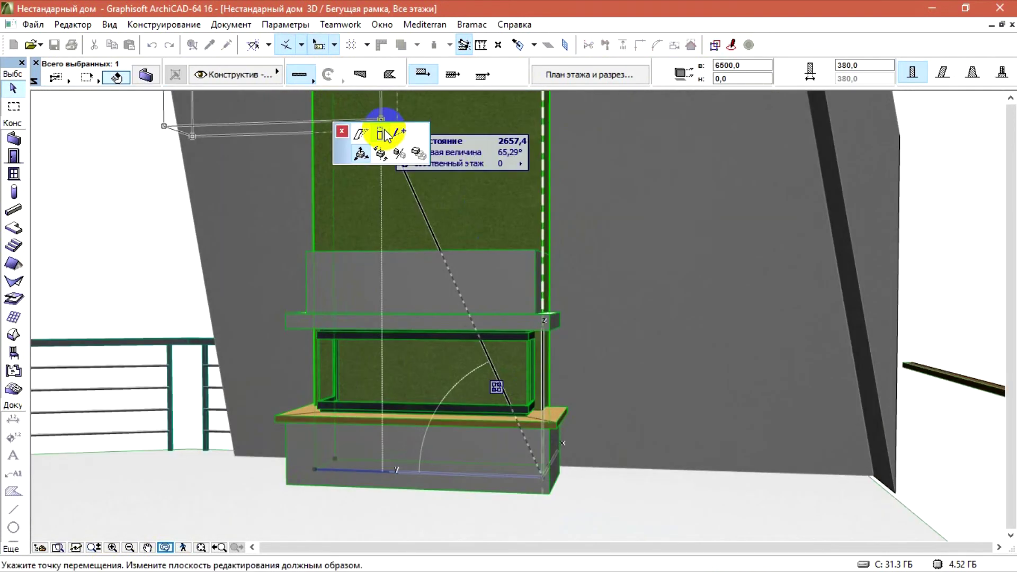
{"action": "left_click", "coordinate": [380, 133]}
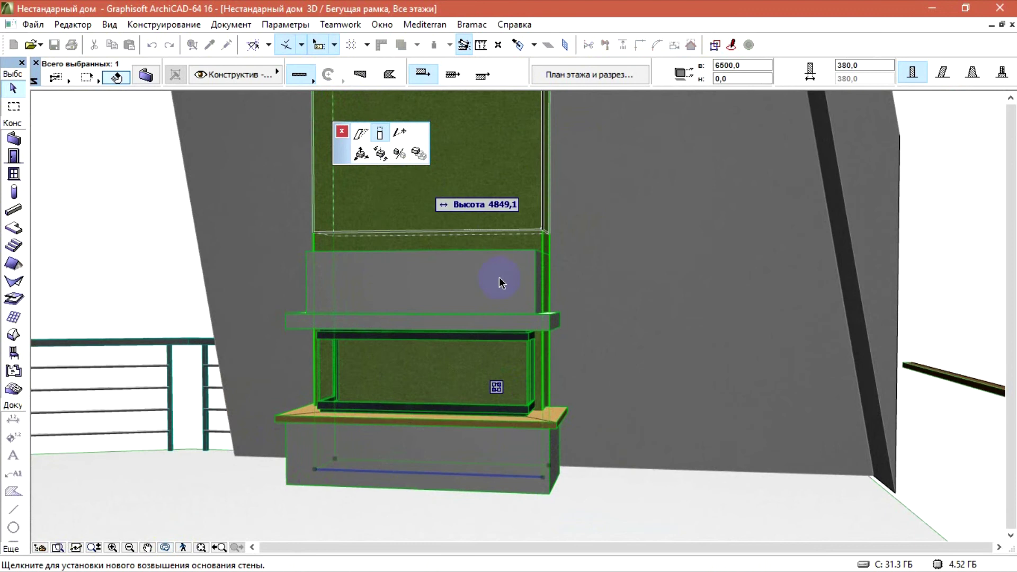
{"action": "left_click", "coordinate": [535, 251]}
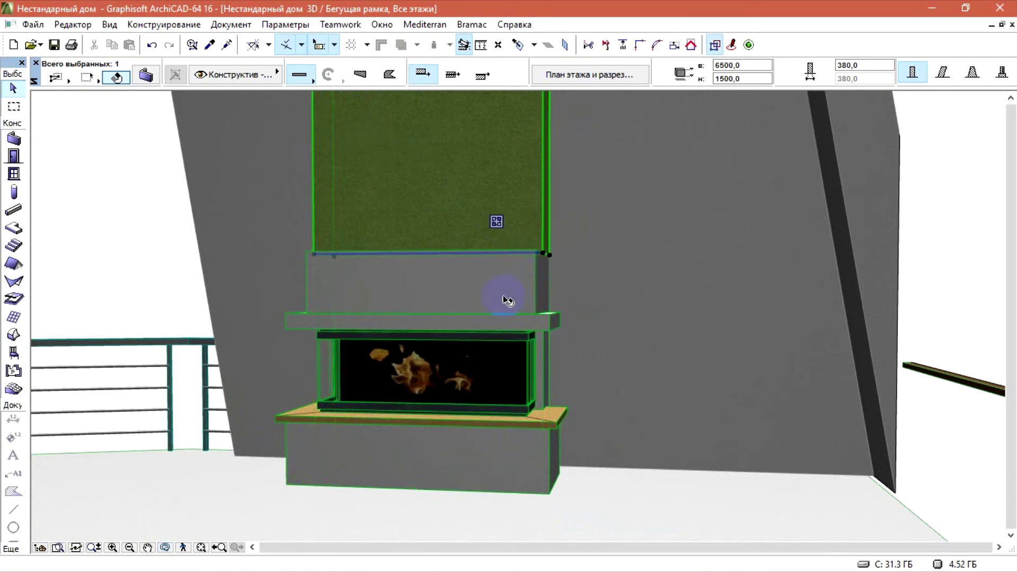
{"action": "key", "text": "Escape"}
Stretch the fireplace's width to 1600 mm so its side aligns with the chimney wall above.
{"action": "left_click_drag", "start_coordinate": [225, 421], "coordinate": [332, 359]}
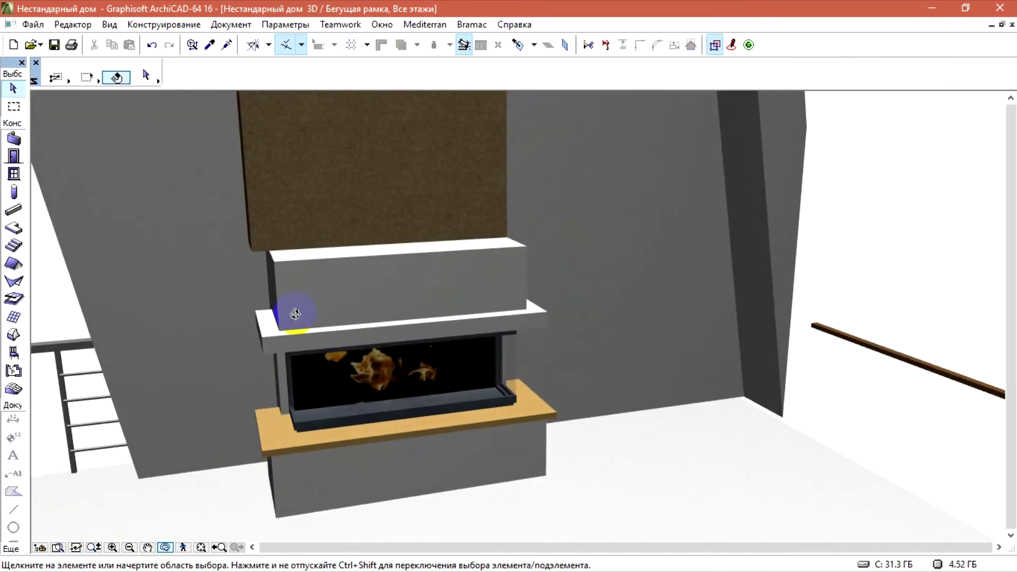
{"action": "left_click", "coordinate": [283, 280]}
{"action": "left_click", "coordinate": [272, 260]}
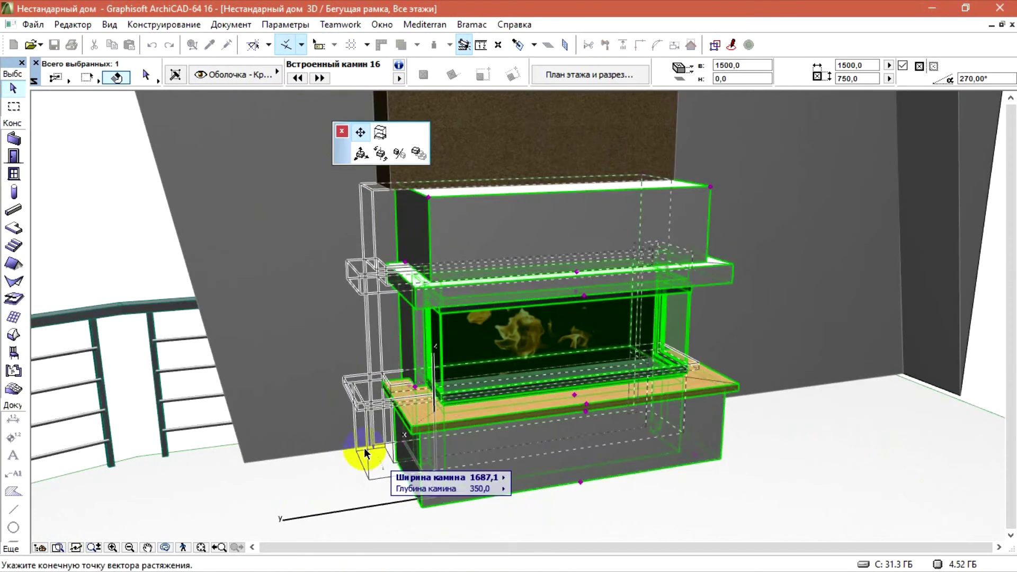
{"action": "left_click", "coordinate": [377, 184]}
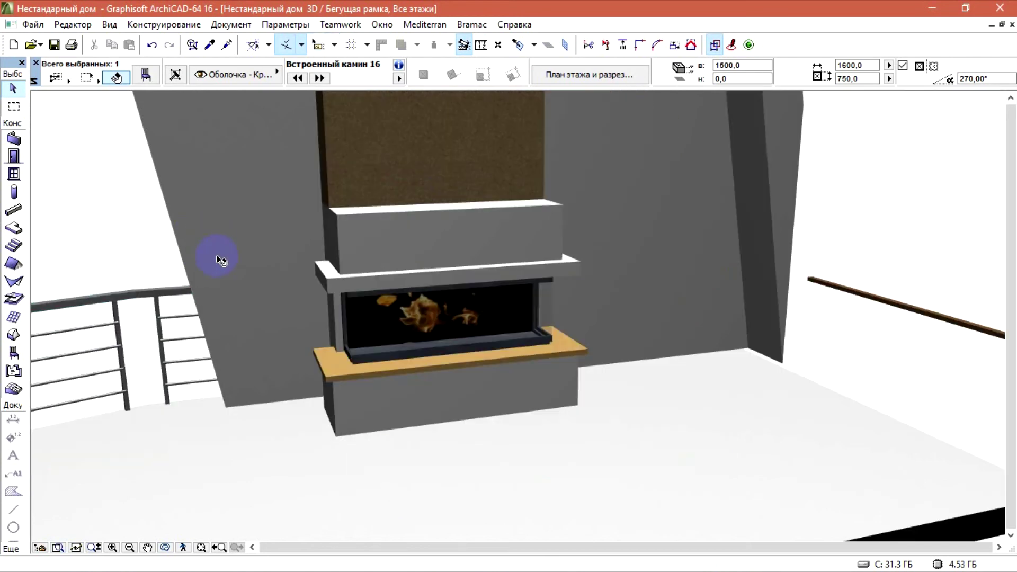
{"action": "key", "text": "Escape"}
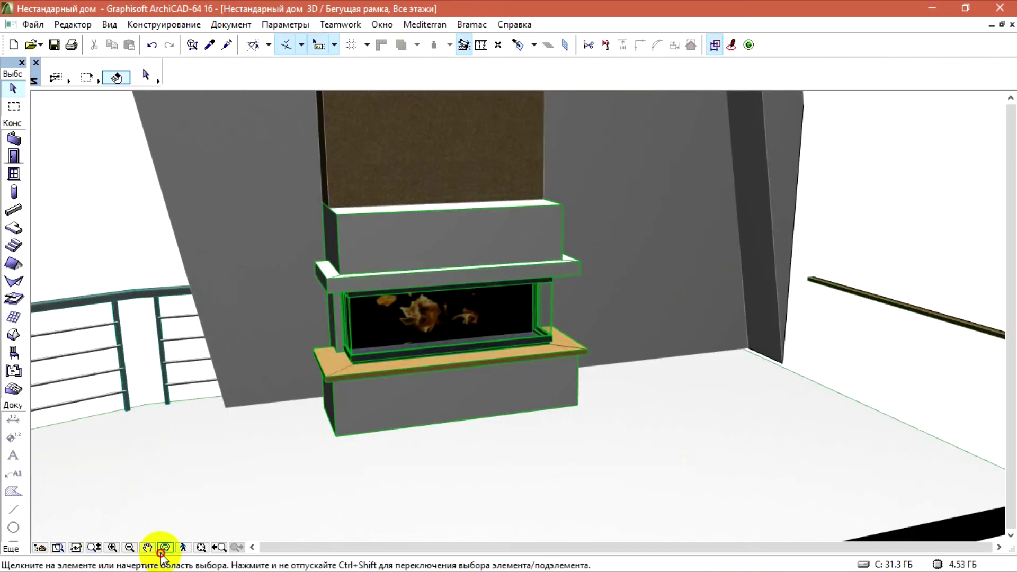
Reduce the fireplace's overall height to 1100 mm, down to the mantel shelf.
{"action": "middle_click_drag", "start_coordinate": [500, 370], "coordinate": [706, 223], "text": "shift"}
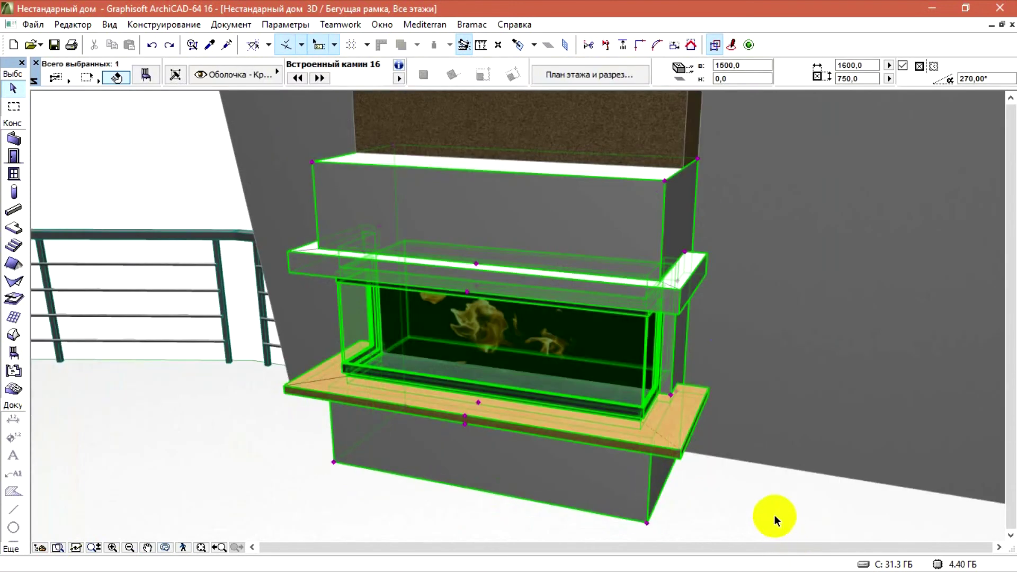
{"action": "middle_click_drag", "start_coordinate": [732, 315], "coordinate": [566, 313], "text": "shift"}
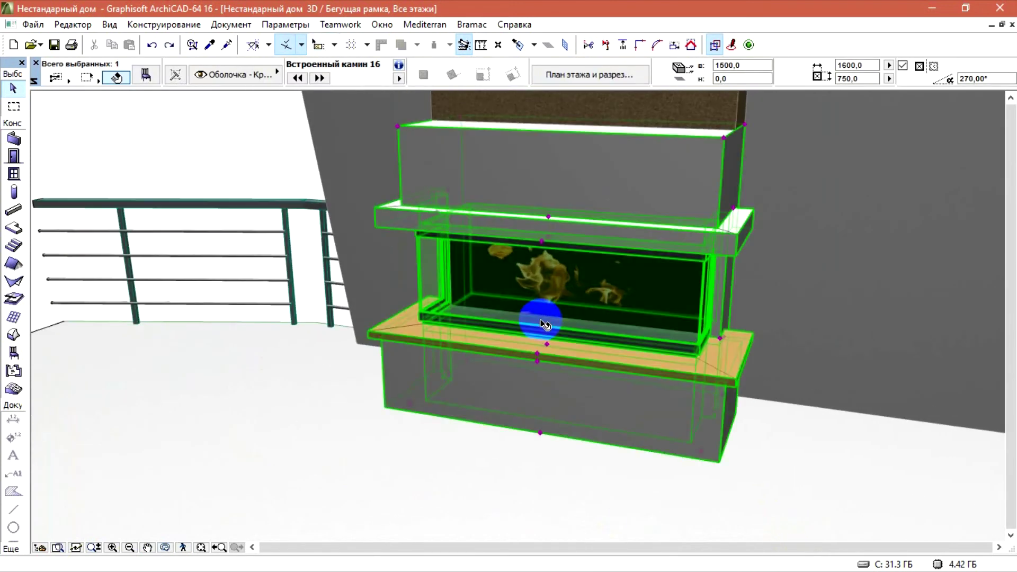
{"action": "key", "text": "ctrl+t"}
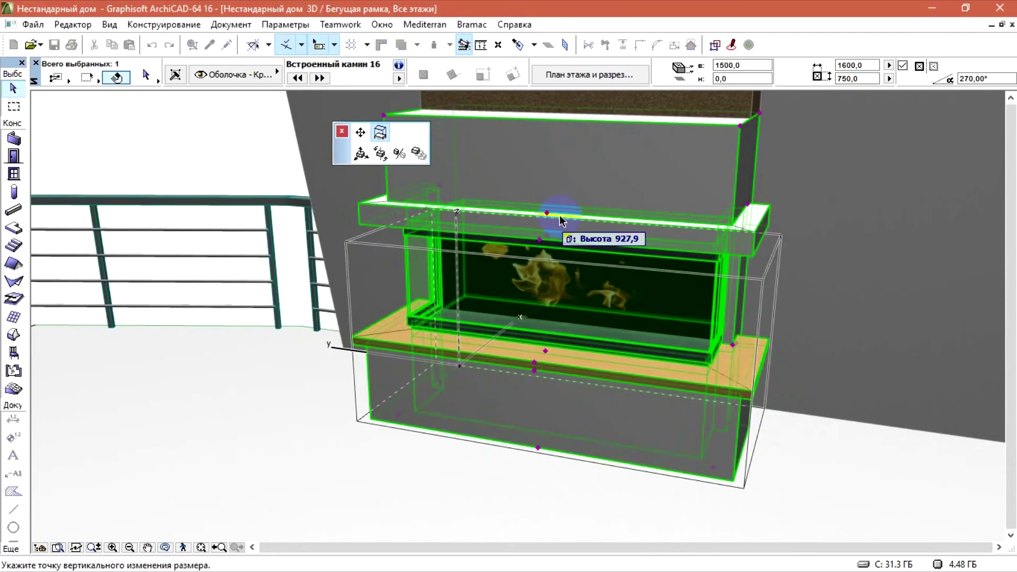
{"action": "left_click", "coordinate": [545, 209]}
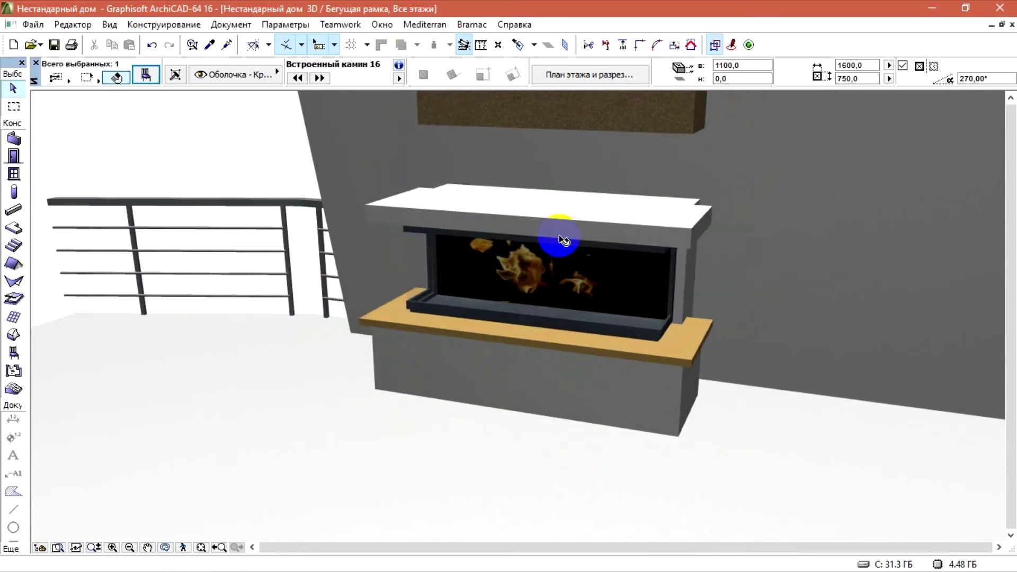
{"action": "key", "text": "Escape"}
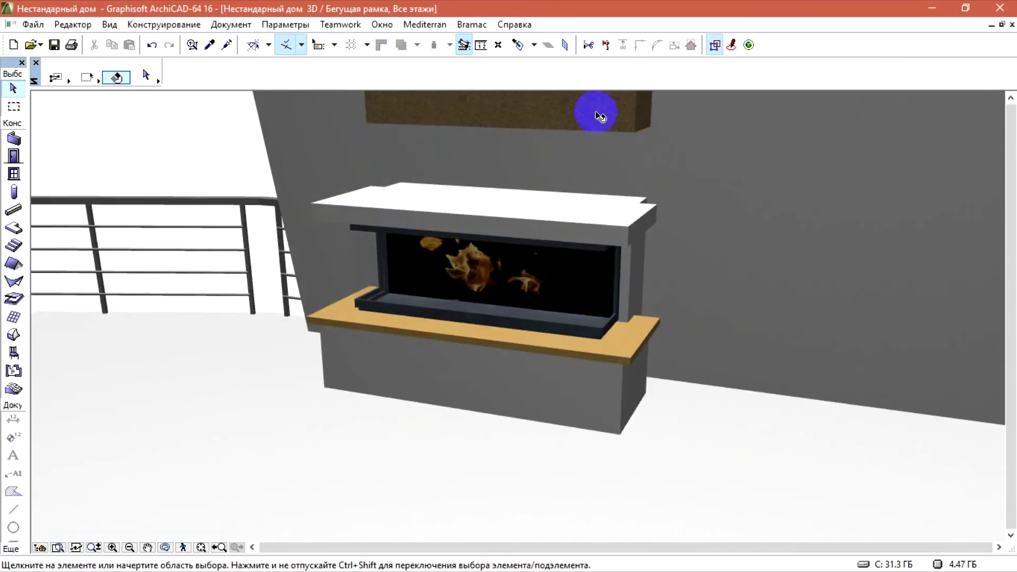
Lower the base of the chimney wall to the fireplace's mantel shelf at an elevation of 1000 mm.
{"action": "left_click", "coordinate": [600, 116]}
{"action": "left_click", "coordinate": [651, 128]}
{"action": "left_click", "coordinate": [380, 133]}
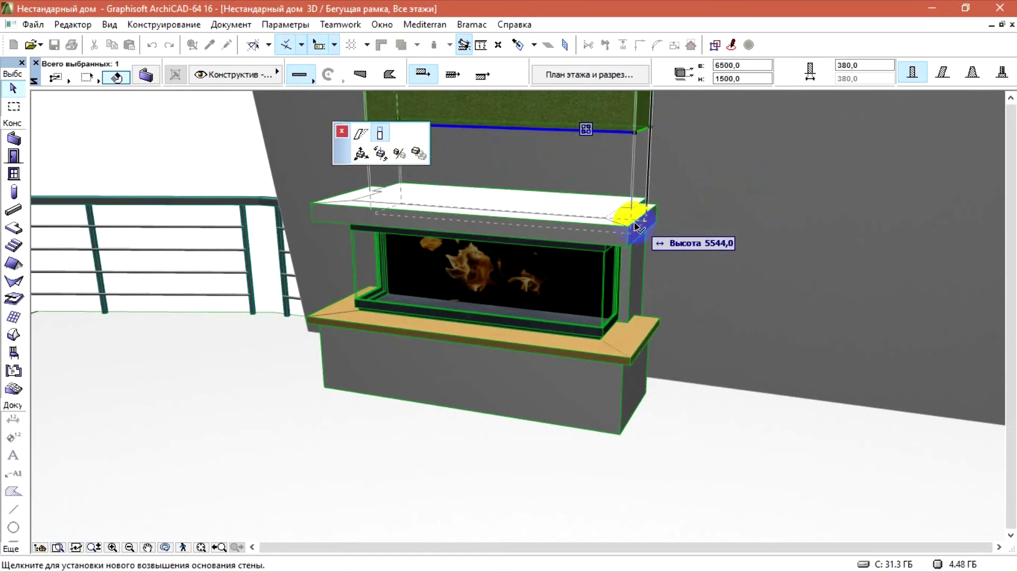
{"action": "left_click", "coordinate": [629, 226]}
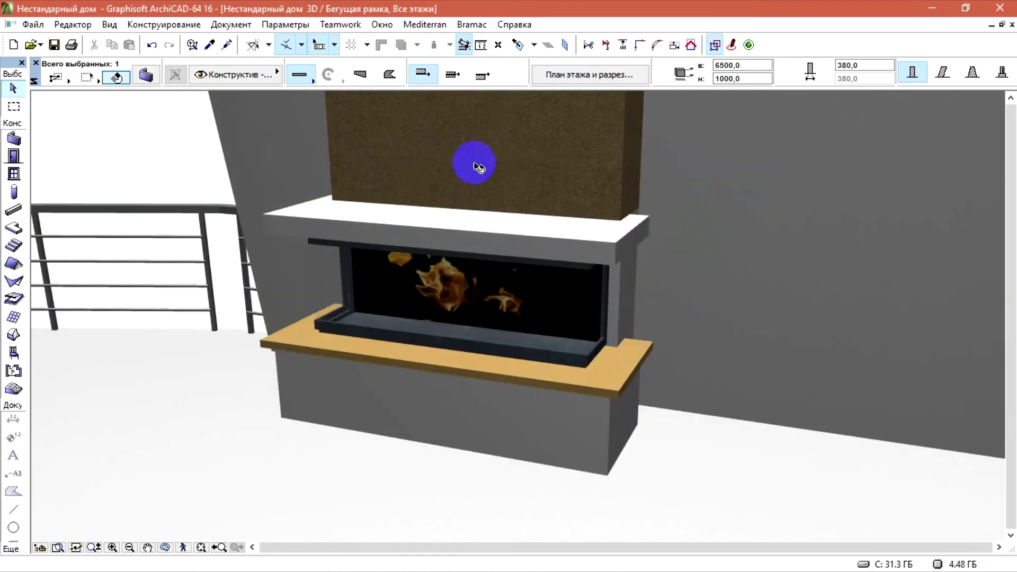
Move the fireplace back so the rear corner of its mantel shelf meets the wall beside the chimney.
{"action": "left_click", "coordinate": [159, 549]}
{"action": "left_click_drag", "start_coordinate": [331, 343], "coordinate": [409, 286]}
{"action": "left_click_drag", "start_coordinate": [229, 272], "coordinate": [579, 244]}
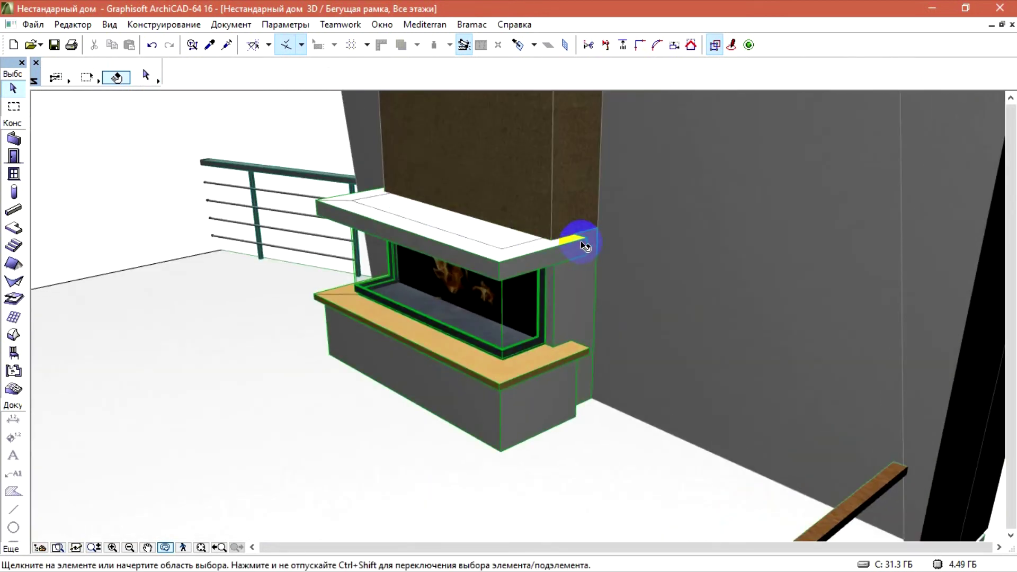
{"action": "left_click", "coordinate": [583, 242]}
{"action": "left_click", "coordinate": [577, 237]}
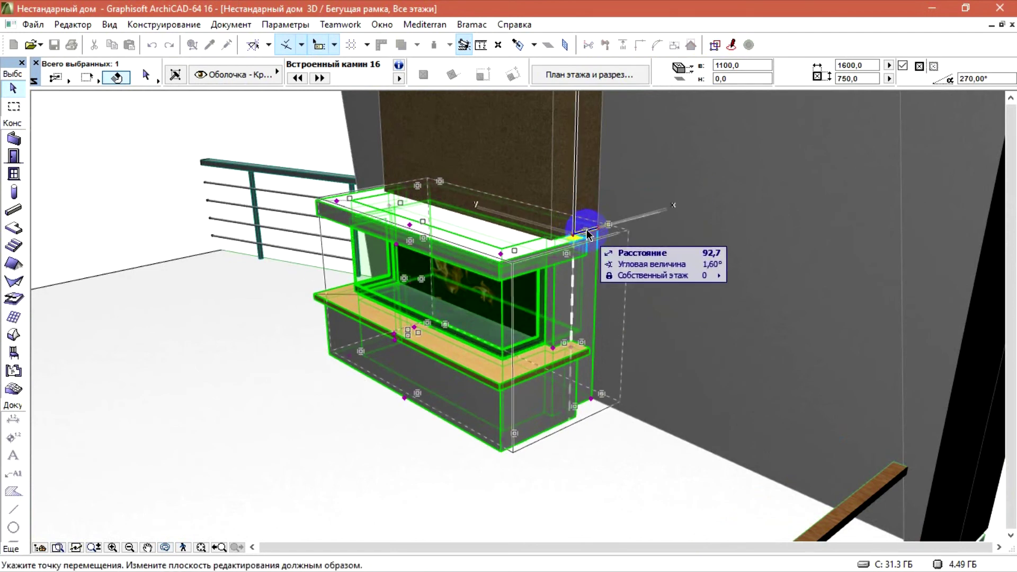
{"action": "left_click", "coordinate": [605, 229]}
{"action": "scroll", "coordinate": [627, 179], "scroll_direction": "down", "scroll_amount": 1}
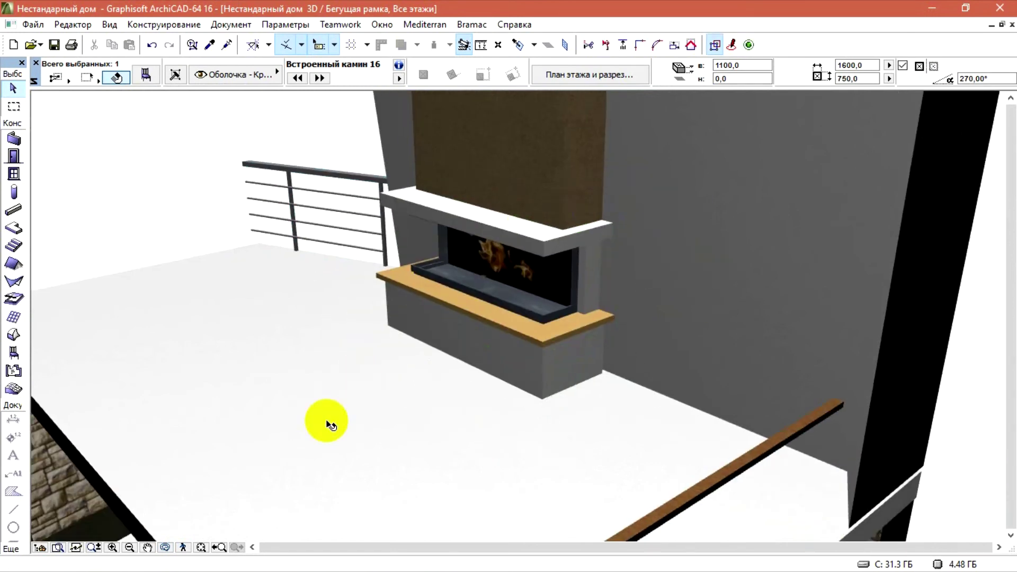
{"action": "key", "text": "Escape"}
Raise the fireplace's overall height to 1400 mm.
{"action": "left_click", "coordinate": [165, 549]}
{"action": "left_click_drag", "start_coordinate": [276, 291], "coordinate": [602, 234]}
{"action": "left_click", "coordinate": [586, 249]}
{"action": "scroll", "coordinate": [484, 341], "scroll_direction": "up", "scroll_amount": 4}
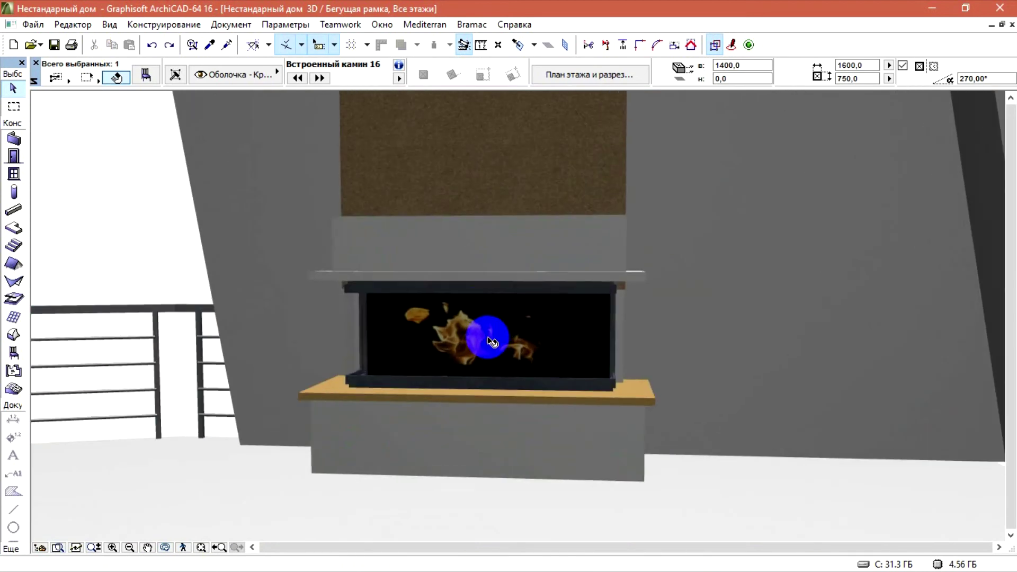
Stretch the firebox upward from its top point to increase its height and raise the mantel shelf.
{"action": "left_click", "coordinate": [477, 285]}
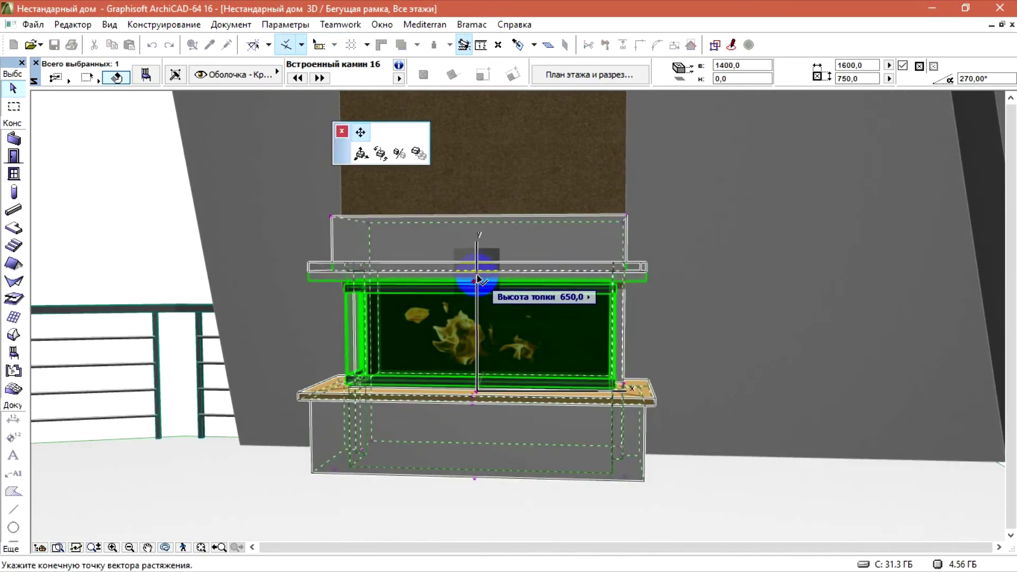
{"action": "left_click", "coordinate": [477, 280]}
{"action": "left_click", "coordinate": [477, 272]}
{"action": "left_click", "coordinate": [477, 266]}
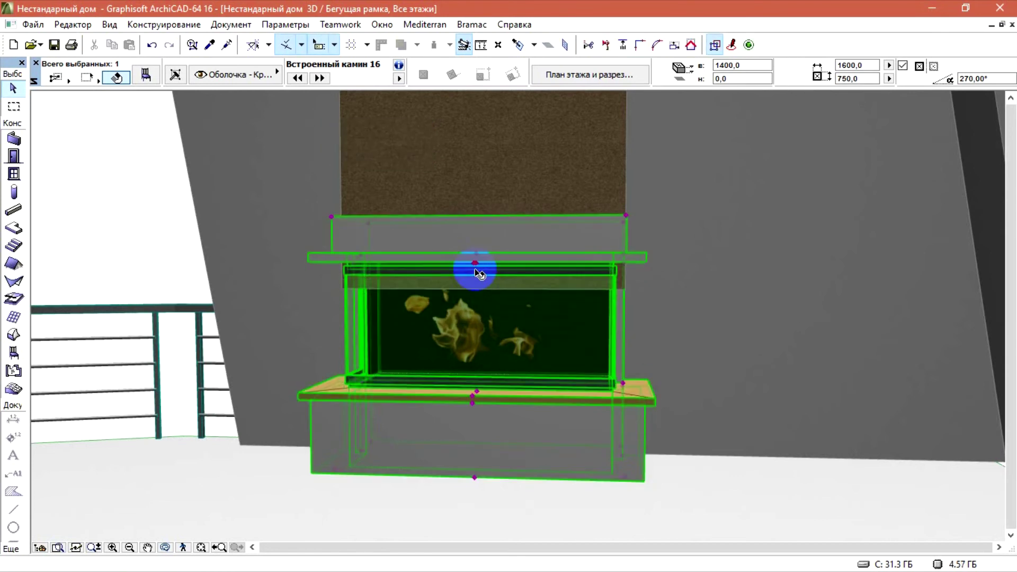
{"action": "left_click", "coordinate": [475, 261]}
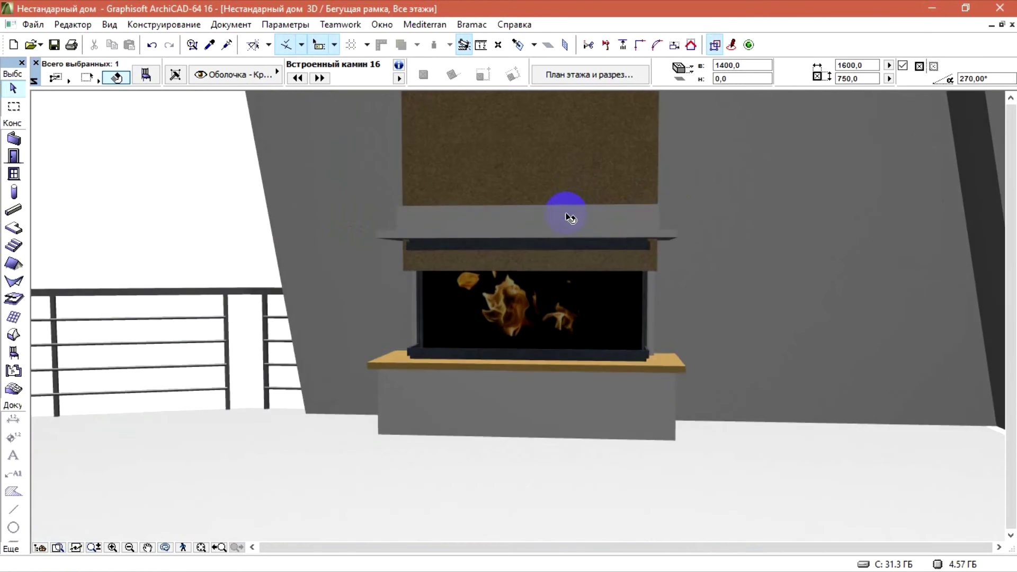
Raise the base of the chimney wall to the top corner of the fireplace's upper hood.
{"action": "left_click", "coordinate": [576, 183]}
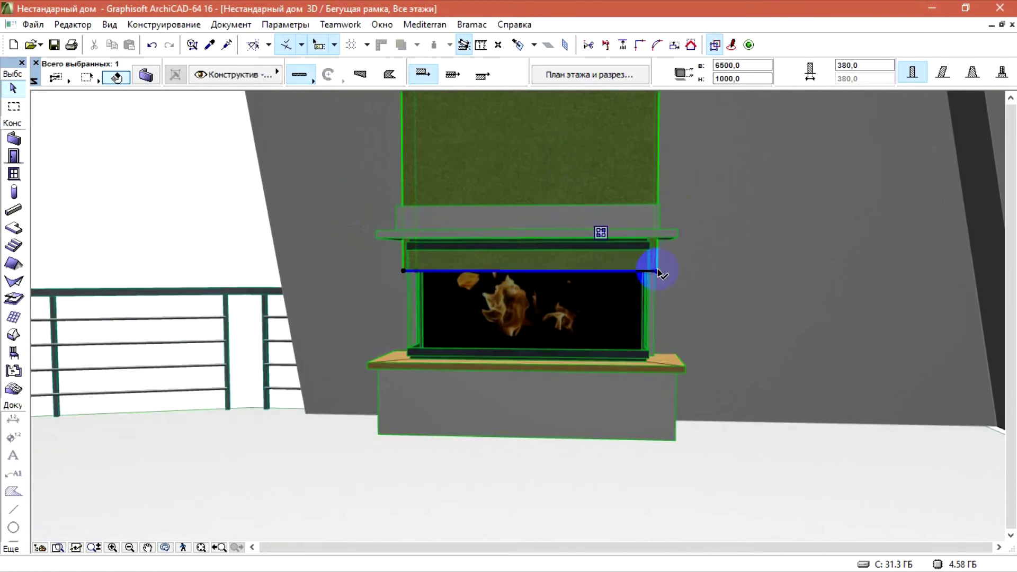
{"action": "left_click", "coordinate": [656, 271]}
{"action": "left_click", "coordinate": [379, 134]}
{"action": "left_click", "coordinate": [658, 210]}
{"action": "left_click", "coordinate": [660, 210]}
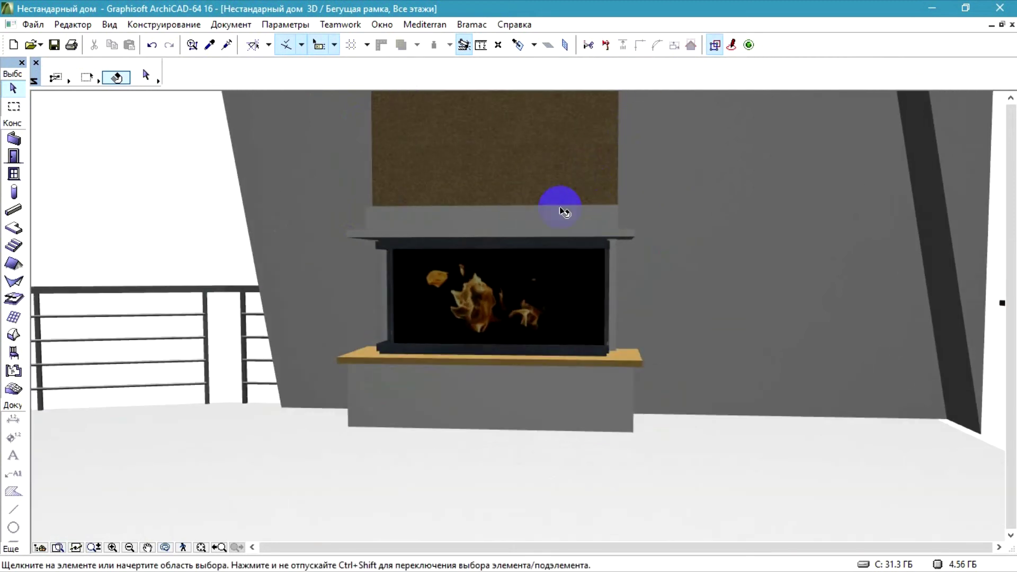
Lift the mantel shelf slightly more by stretching the fireplace's firebox upward from its top point.
{"action": "left_click", "coordinate": [524, 239]}
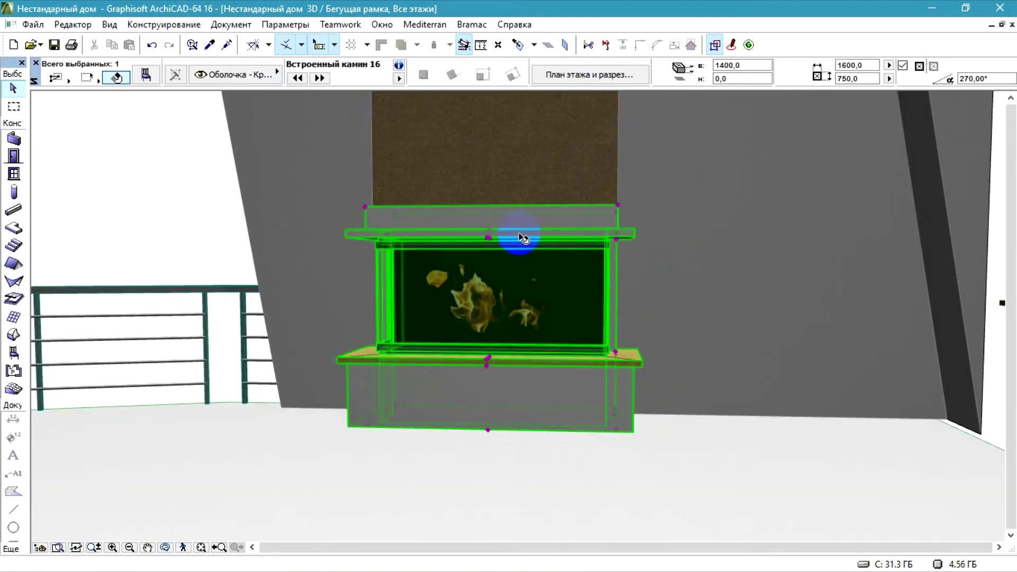
{"action": "left_click", "coordinate": [488, 236]}
{"action": "left_click", "coordinate": [482, 228]}
{"action": "left_click", "coordinate": [448, 309]}
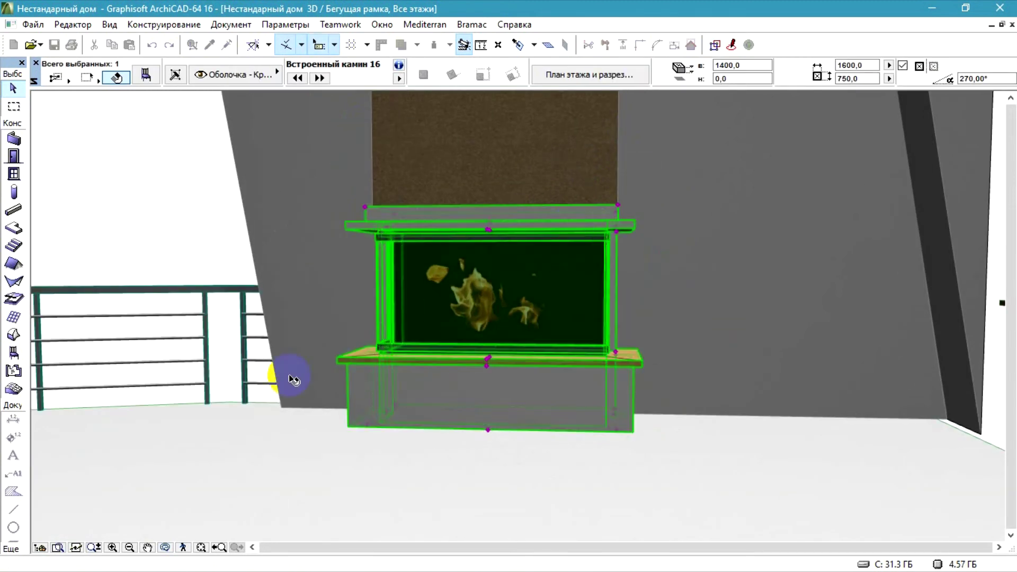
{"action": "left_click_drag", "start_coordinate": [169, 525], "coordinate": [470, 370]}
On the first-floor plan, draw a rectangular slab along the outer wall from the cross wall to the side of the fireplace.
{"action": "key", "text": "F2"}
{"action": "scroll", "coordinate": [432, 424], "scroll_direction": "down", "scroll_amount": 2}
{"action": "scroll", "coordinate": [454, 406], "scroll_direction": "up", "scroll_amount": 2}
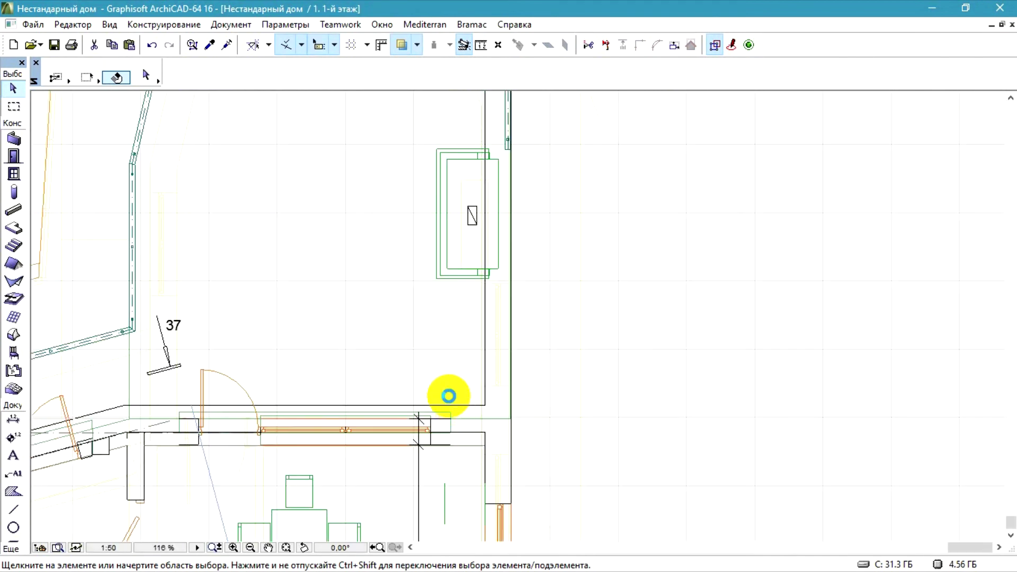
{"action": "left_click", "coordinate": [13, 228]}
{"action": "scroll", "coordinate": [445, 419], "scroll_direction": "up", "scroll_amount": 2}
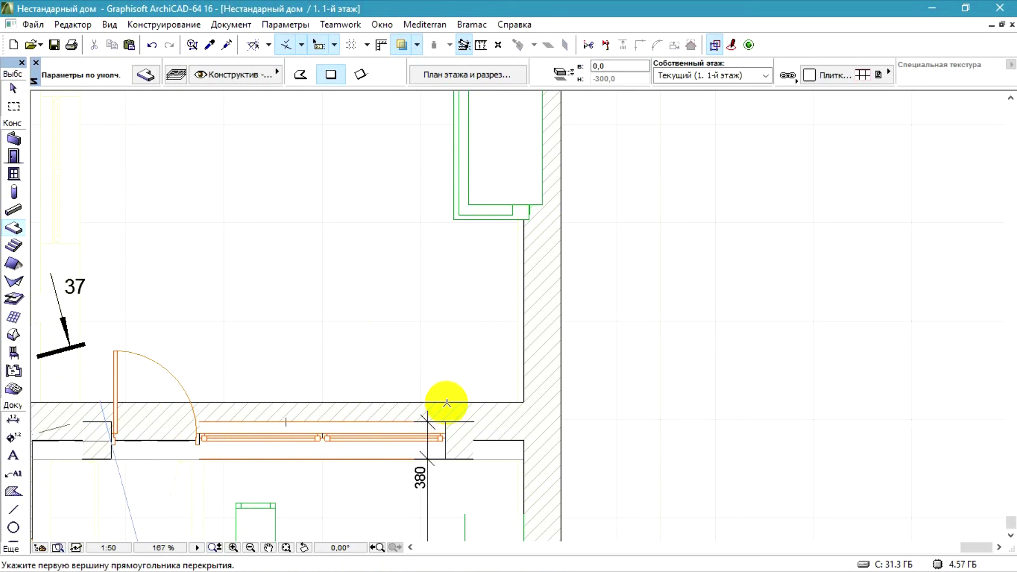
{"action": "left_click", "coordinate": [447, 402]}
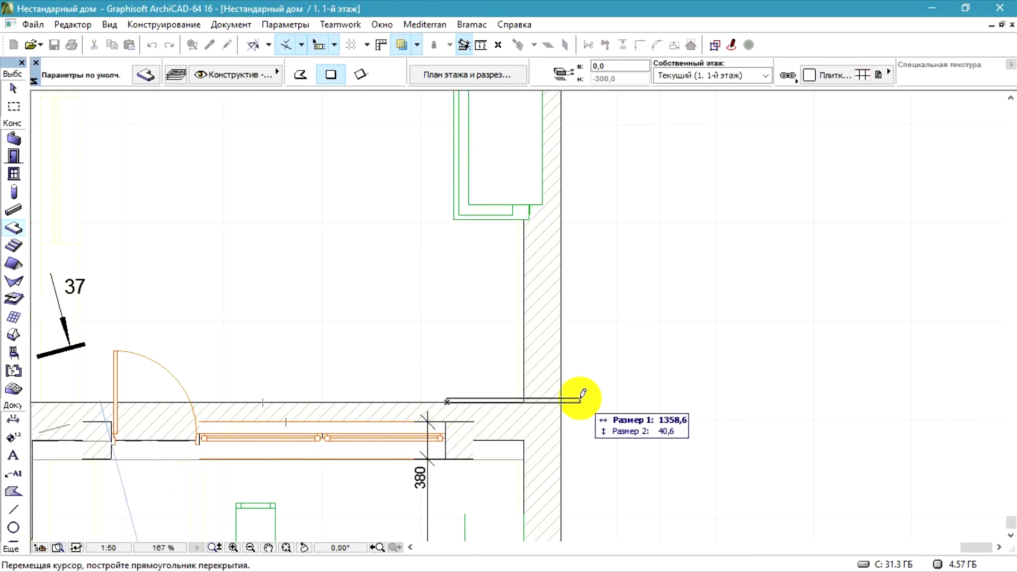
{"action": "left_click", "coordinate": [524, 220]}
{"action": "key", "text": "Escape"}
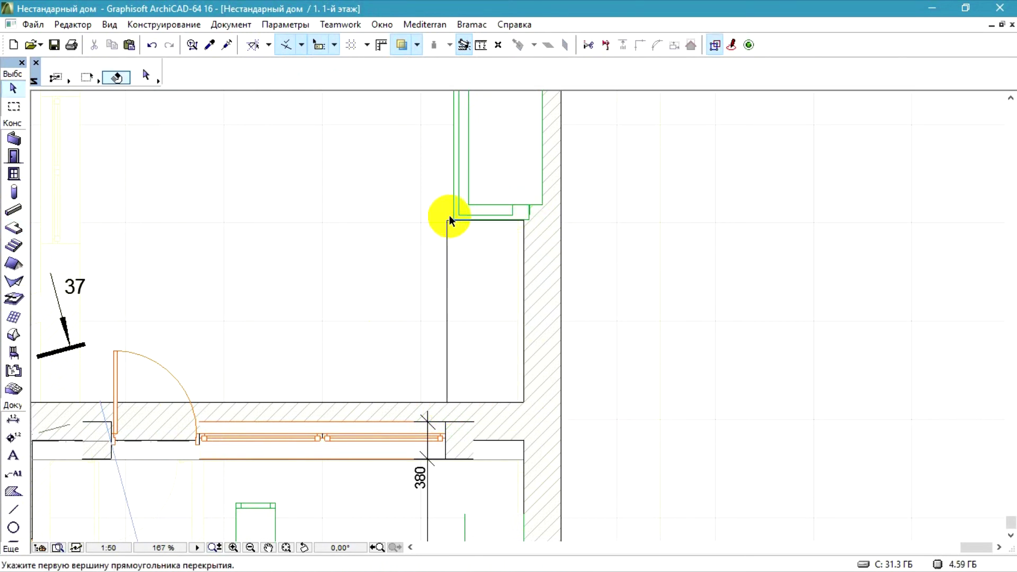
Offset the slab's edges to line up with the fireplace's front face and its adjoining side.
{"action": "scroll", "coordinate": [451, 217], "scroll_direction": "up", "scroll_amount": 4}
{"action": "left_click", "coordinate": [444, 249]}
{"action": "left_click", "coordinate": [444, 249]}
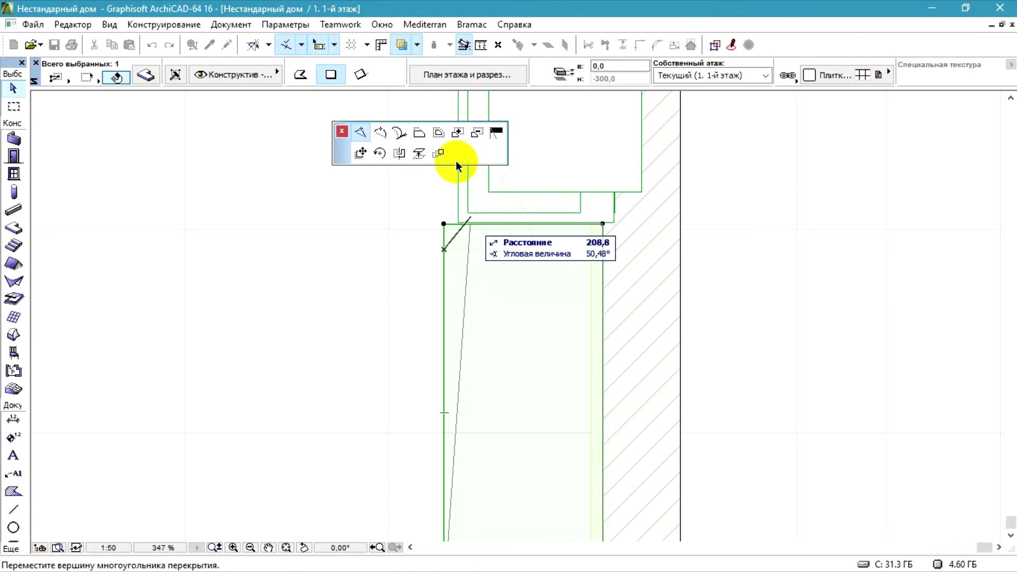
{"action": "left_click", "coordinate": [419, 132]}
{"action": "scroll", "coordinate": [454, 220], "scroll_direction": "up", "scroll_amount": 5}
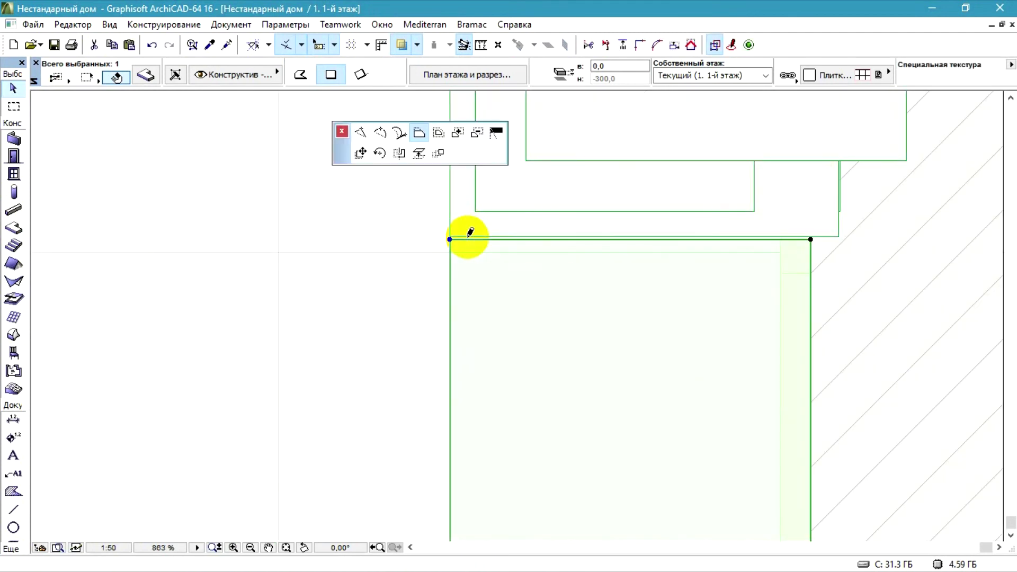
{"action": "left_click", "coordinate": [837, 233]}
{"action": "scroll", "coordinate": [658, 233], "scroll_direction": "down", "scroll_amount": 7}
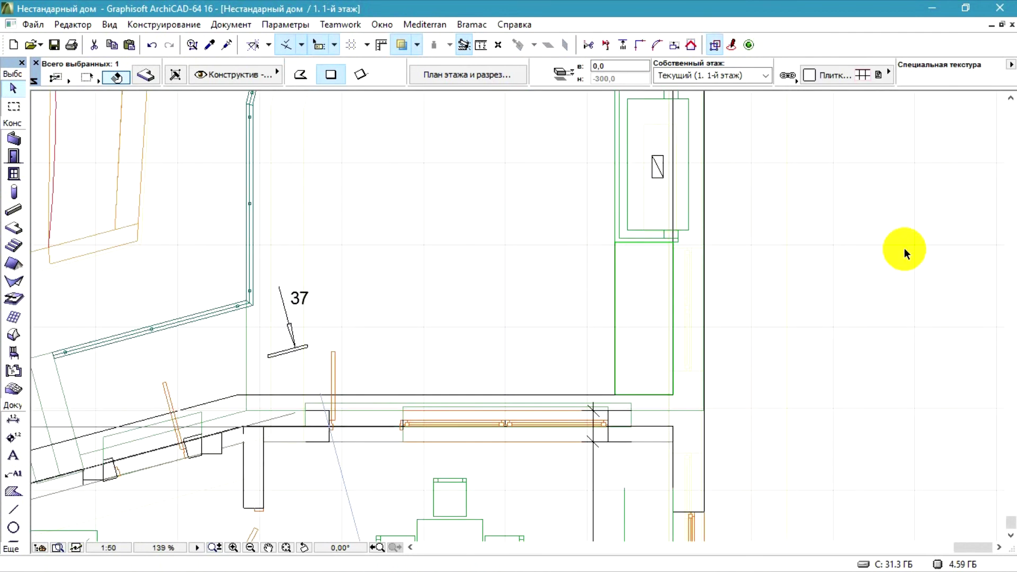
{"action": "key", "text": "Escape"}
Copy the slab along the outer wall to the opposite side of the fireplace and align it with the fireplace's corner.
{"action": "scroll", "coordinate": [478, 354], "scroll_direction": "down", "scroll_amount": 1}
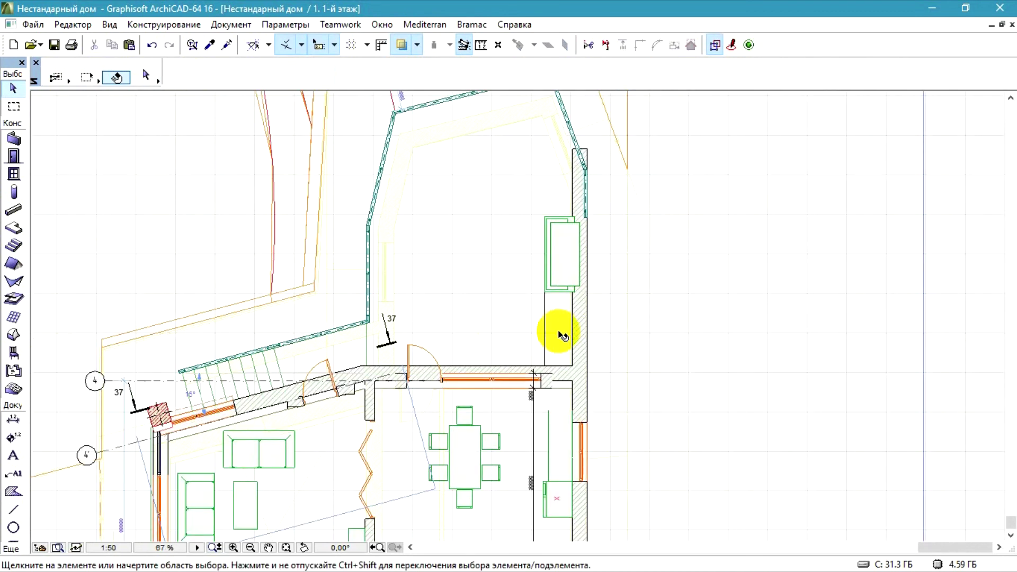
{"action": "left_click", "coordinate": [573, 348]}
{"action": "left_click", "coordinate": [573, 367]}
{"action": "scroll", "coordinate": [559, 204], "scroll_direction": "up", "scroll_amount": 5}
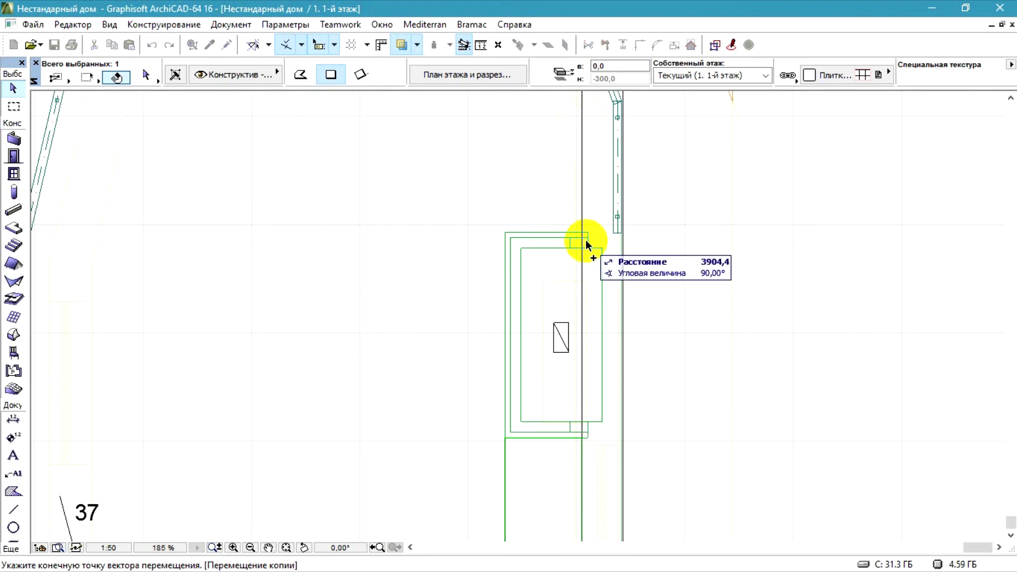
{"action": "left_click", "coordinate": [582, 206]}
{"action": "key", "text": "ctrl+d"}
{"action": "left_click", "coordinate": [581, 206]}
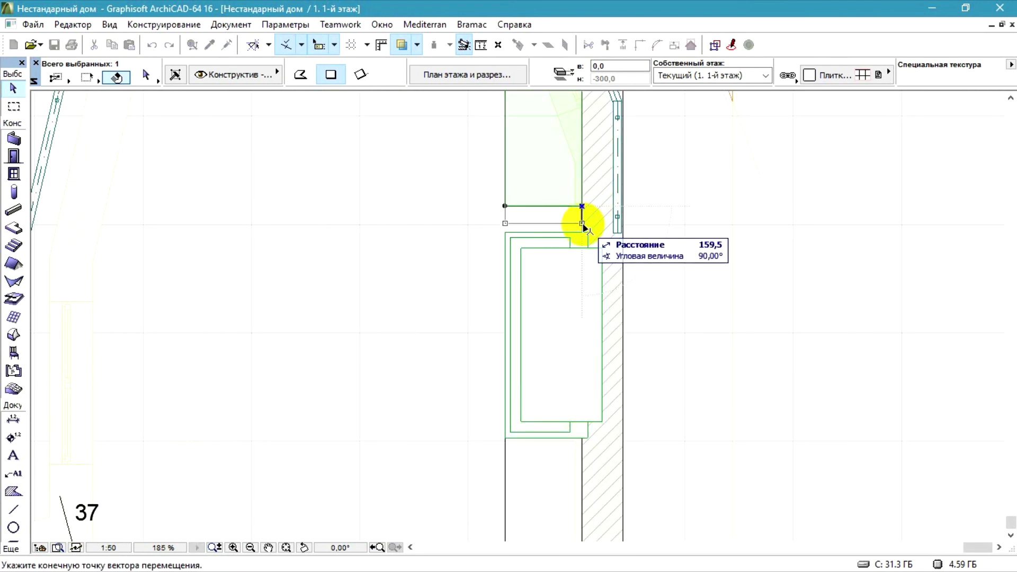
{"action": "left_click", "coordinate": [586, 233]}
Shorten the copied slab by offsetting its far end edge back to the bend of the balcony railing.
{"action": "scroll", "coordinate": [569, 312], "scroll_direction": "down", "scroll_amount": 4}
{"action": "scroll", "coordinate": [554, 178], "scroll_direction": "up", "scroll_amount": 5}
{"action": "left_click", "coordinate": [547, 179]}
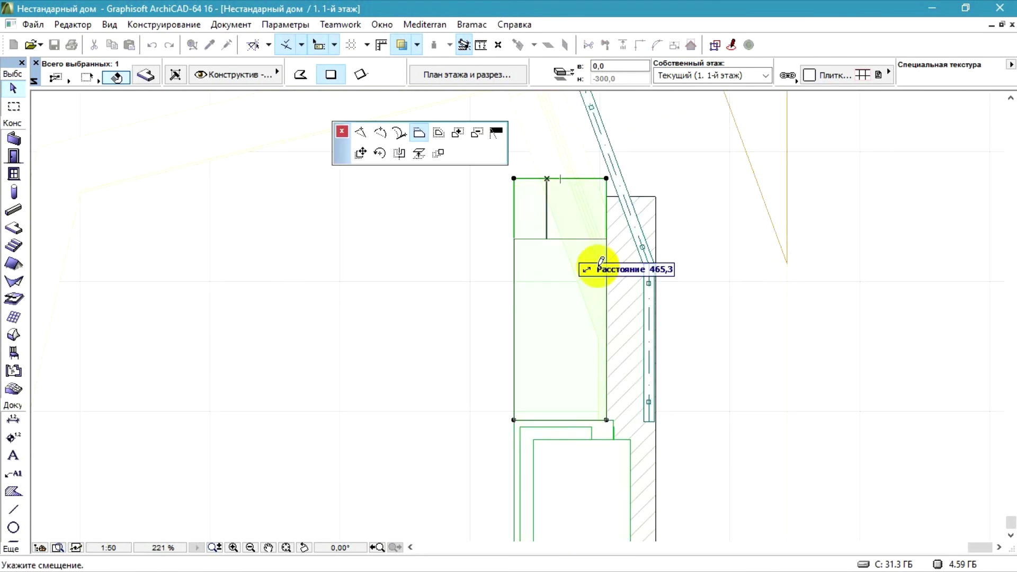
{"action": "left_click", "coordinate": [650, 258]}
Enclose the fireplace, both slabs and the outer wall in a marquee and show that area in 3D.
{"action": "scroll", "coordinate": [527, 167], "scroll_direction": "down", "scroll_amount": 5}
{"action": "left_click", "coordinate": [14, 106]}
{"action": "left_click", "coordinate": [485, 162]}
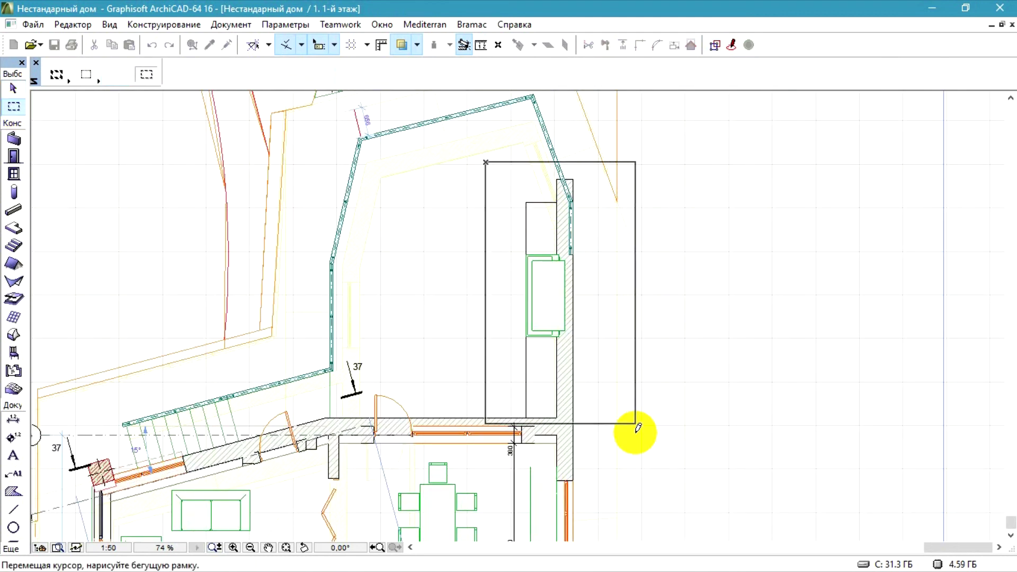
{"action": "left_click", "coordinate": [635, 433]}
{"action": "key", "text": "F5"}
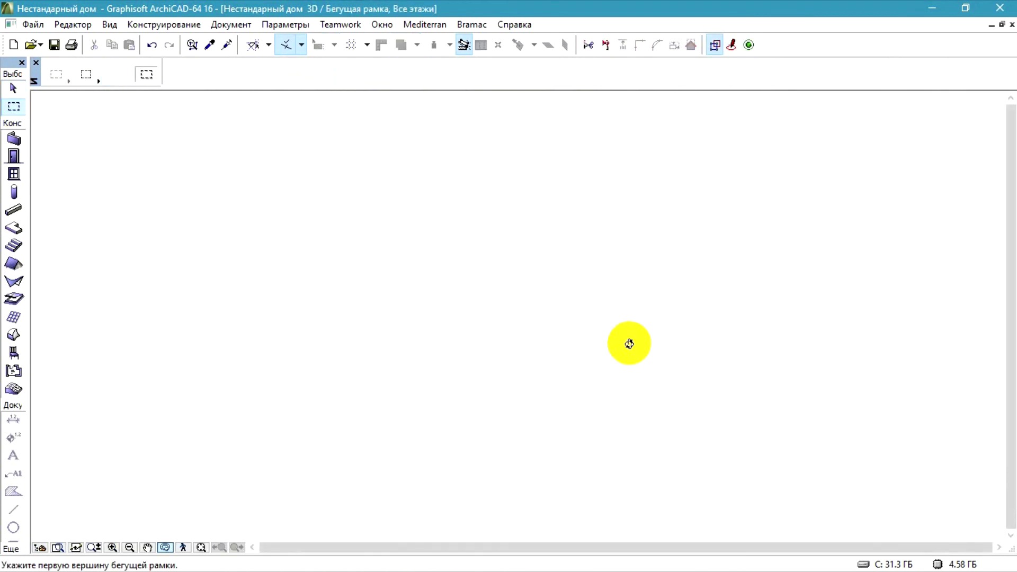
{"action": "scroll", "coordinate": [594, 435], "scroll_direction": "up", "scroll_amount": 3}
Select the slabs on both sides of the fireplace and move them vertically up to its hearth shelf.
{"action": "left_click", "coordinate": [681, 426]}
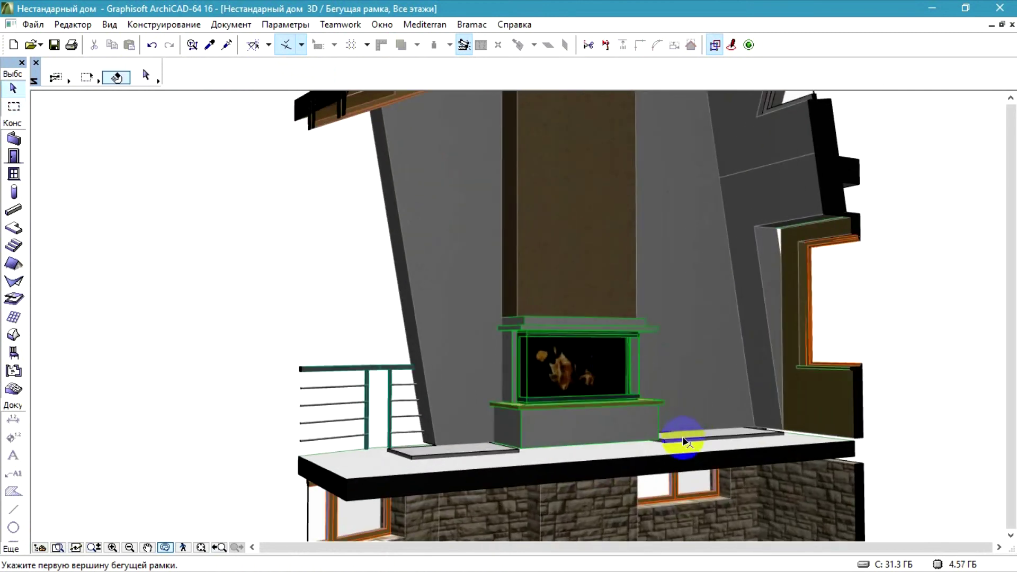
{"action": "scroll", "coordinate": [543, 440], "scroll_direction": "up", "scroll_amount": 2}
{"action": "left_click", "coordinate": [488, 470], "text": "shift"}
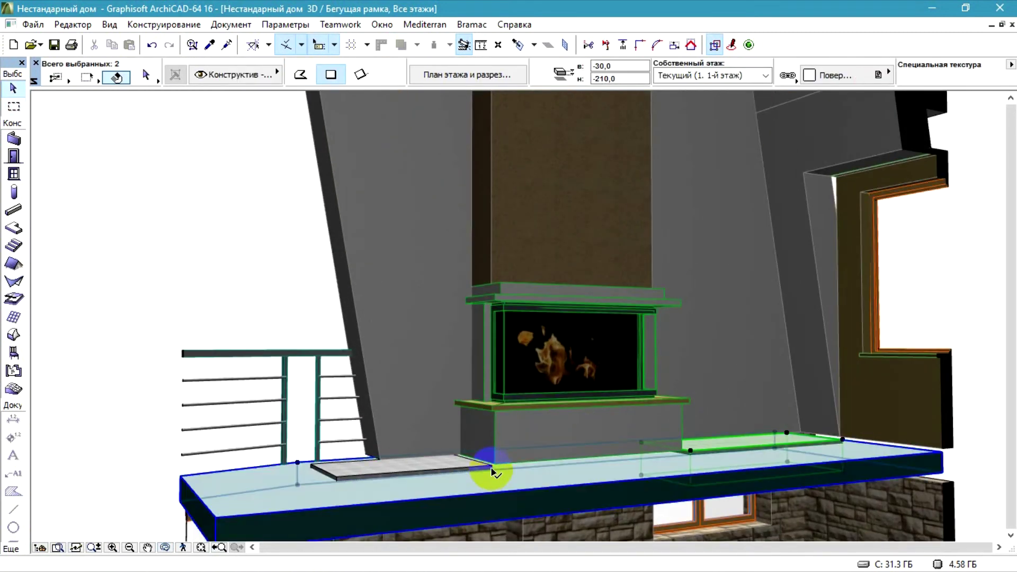
{"action": "left_click", "coordinate": [494, 476], "text": "shift"}
{"action": "left_click", "coordinate": [492, 467], "text": "shift"}
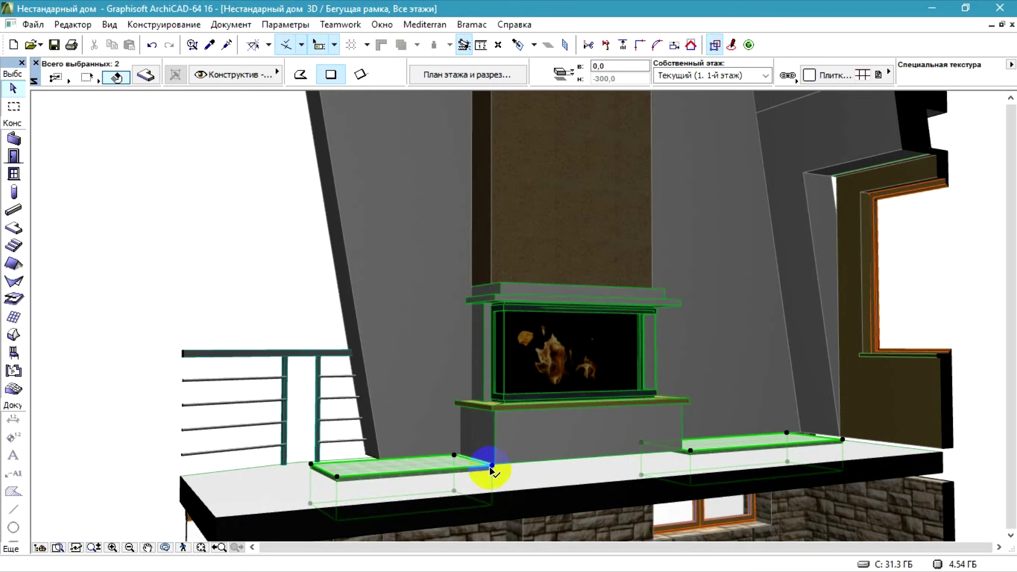
{"action": "key", "text": "ctrl+d"}
{"action": "left_click", "coordinate": [493, 466]}
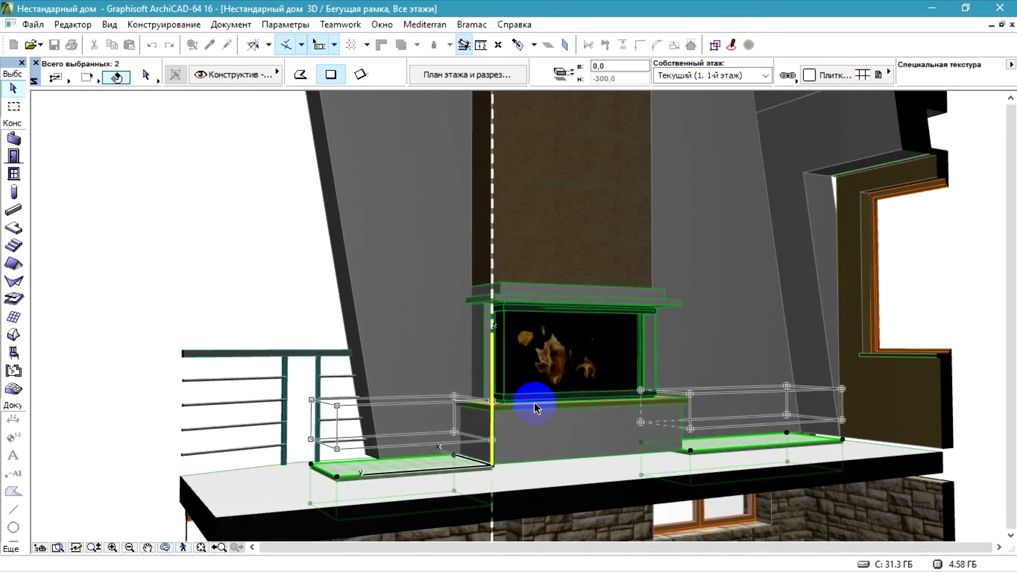
{"action": "left_click", "coordinate": [474, 403]}
Set the fireplace's hearth shelf thickness to 100 mm in its detail parameters.
{"action": "left_click", "coordinate": [527, 408]}
{"action": "left_click", "coordinate": [149, 77]}
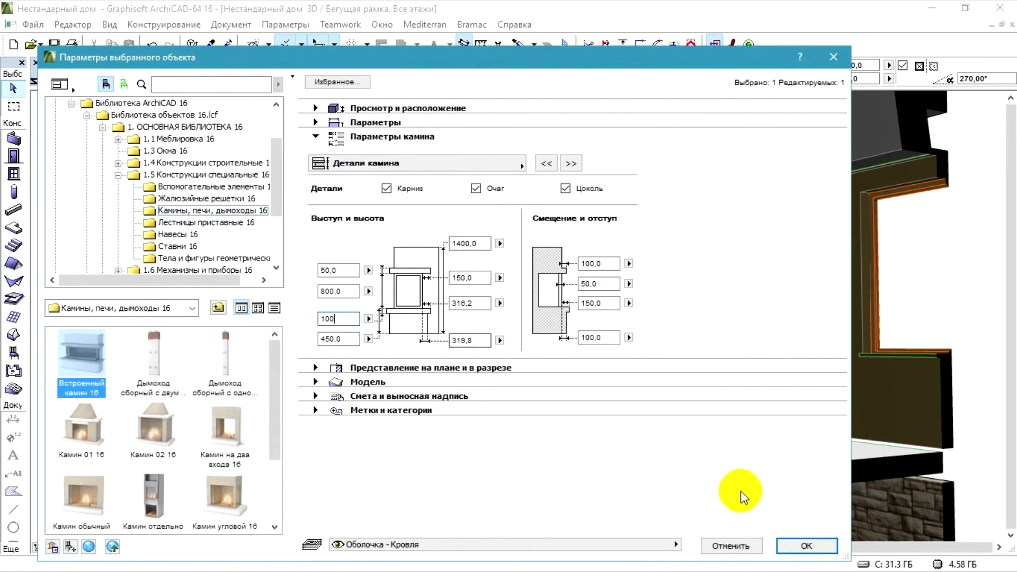
{"action": "left_click", "coordinate": [797, 548]}
{"action": "scroll", "coordinate": [545, 359], "scroll_direction": "up", "scroll_amount": 3}
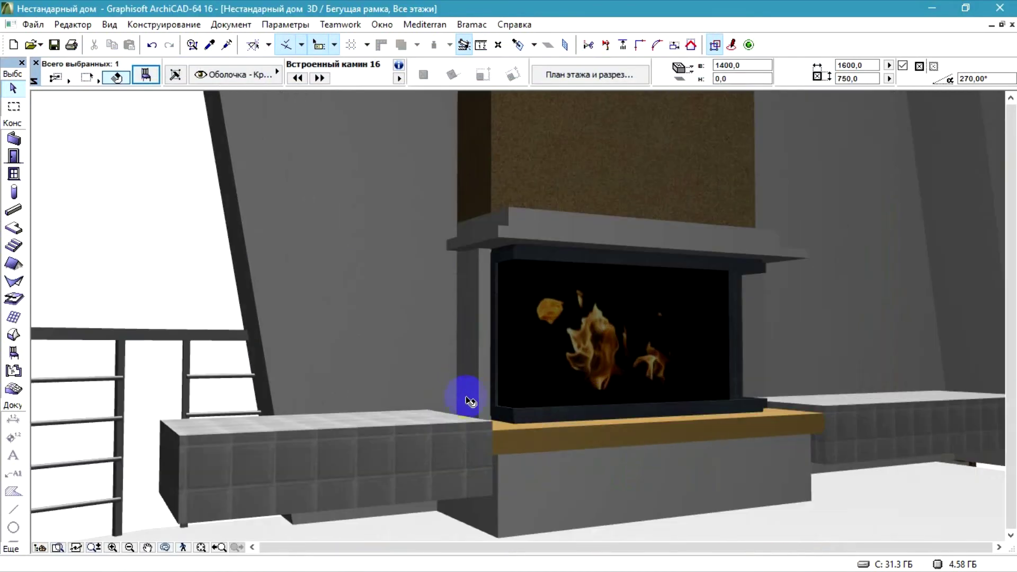
Move both side slabs vertically so their tops align with the hearth shelf's top at 450 mm.
{"action": "left_click", "coordinate": [849, 412]}
{"action": "left_click", "coordinate": [420, 444], "text": "shift"}
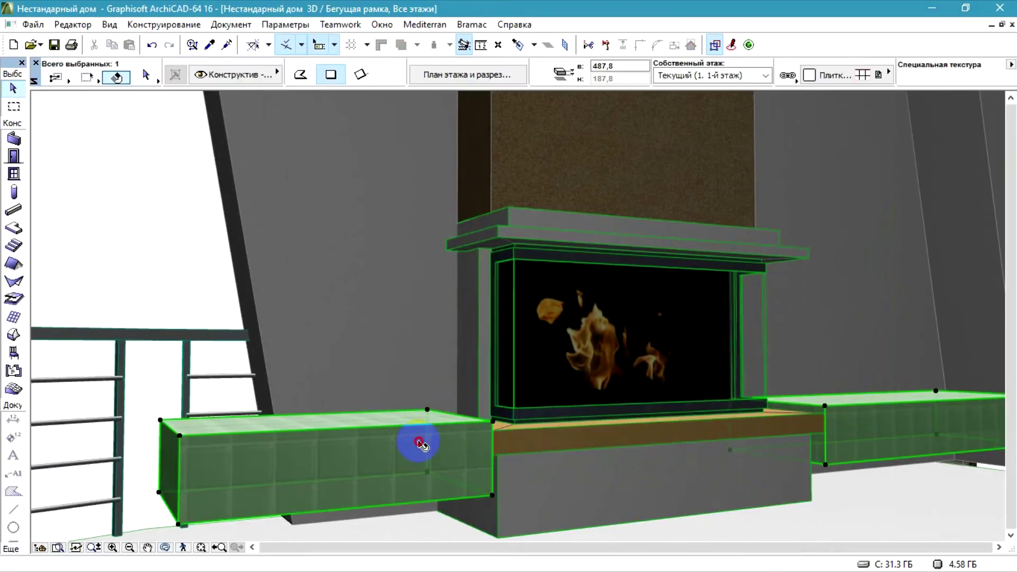
{"action": "left_click", "coordinate": [492, 422]}
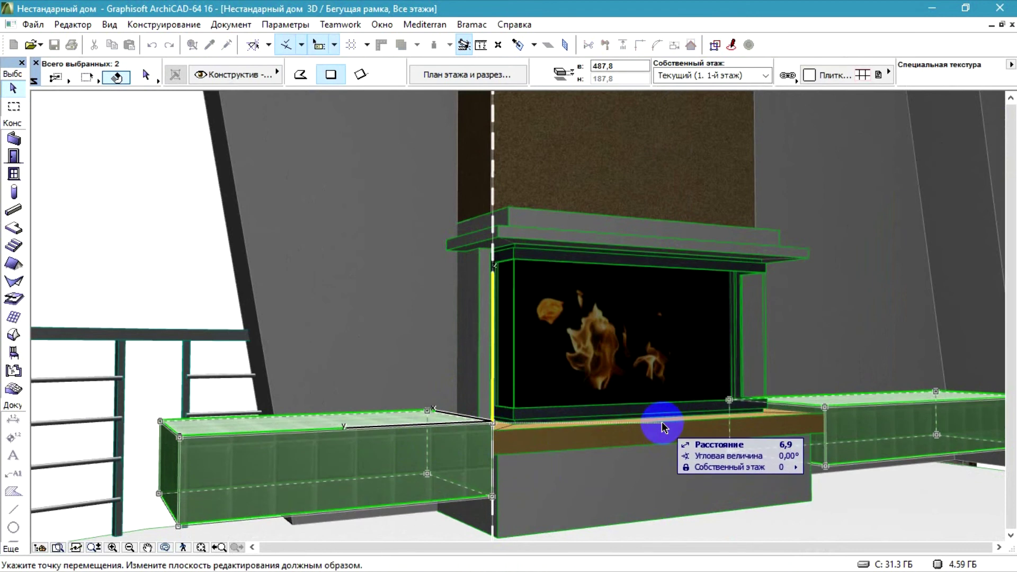
{"action": "left_click", "coordinate": [660, 423]}
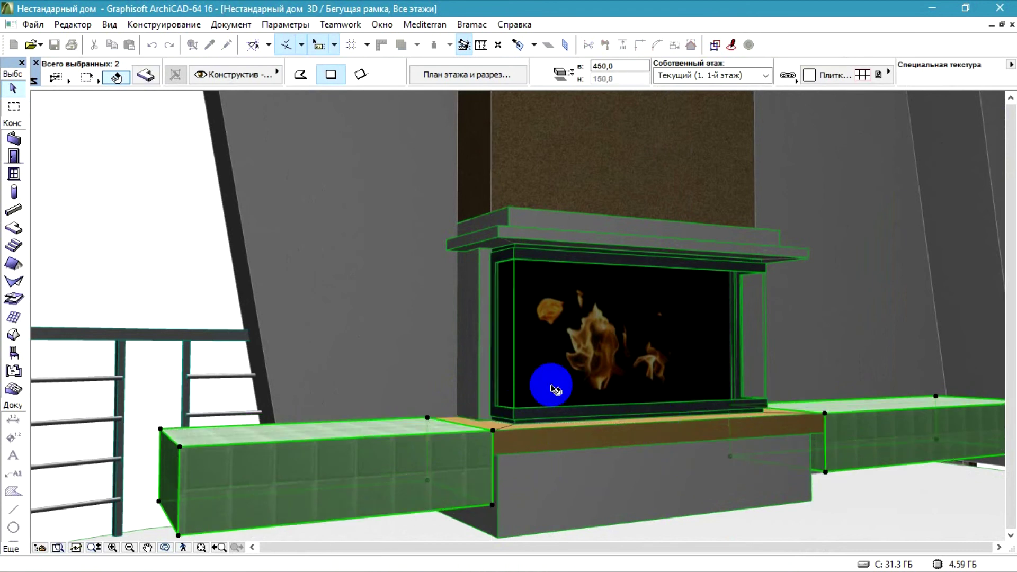
{"action": "scroll", "coordinate": [516, 424], "scroll_direction": "down", "scroll_amount": 1}
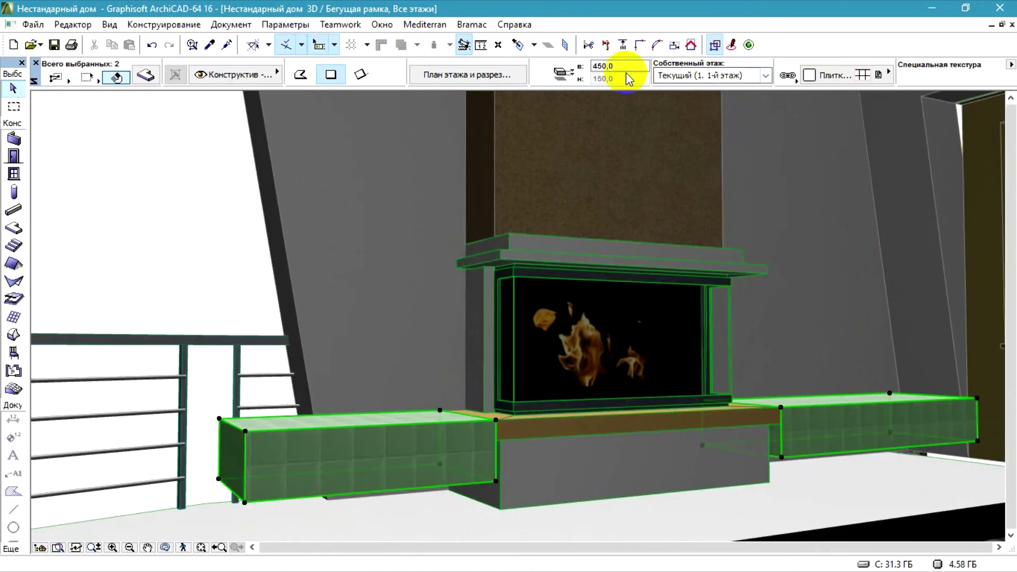
Set both side slabs to a thickness of 100 mm and a 25 % section fill.
{"action": "left_click", "coordinate": [146, 75]}
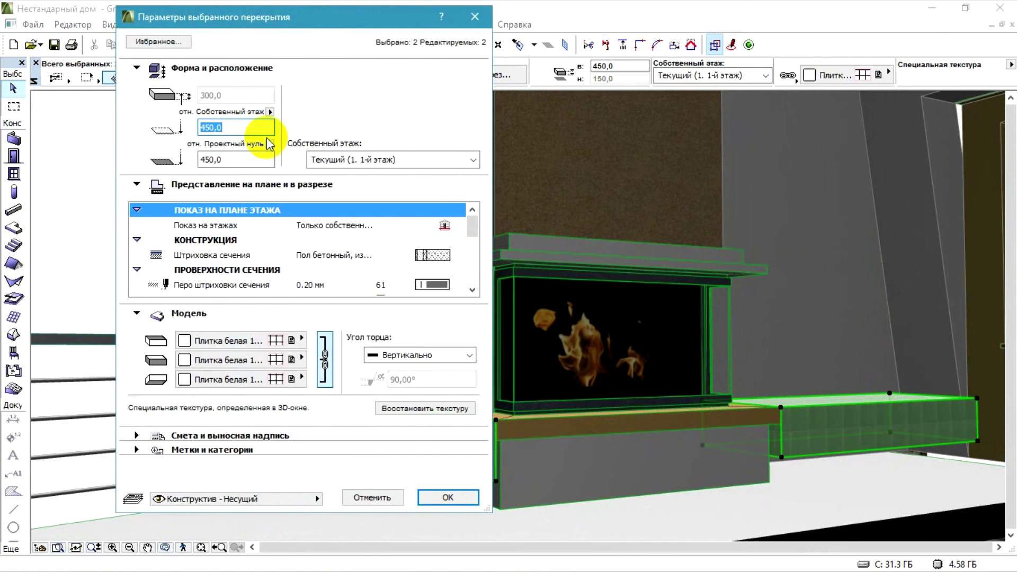
{"action": "left_click", "coordinate": [451, 265]}
{"action": "left_click", "coordinate": [504, 175]}
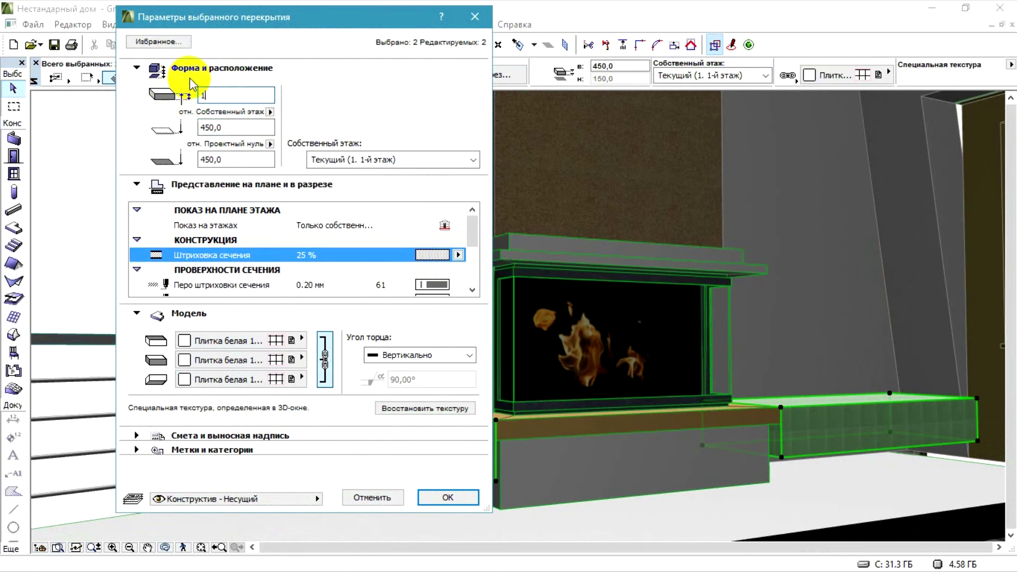
{"action": "left_click", "coordinate": [444, 494]}
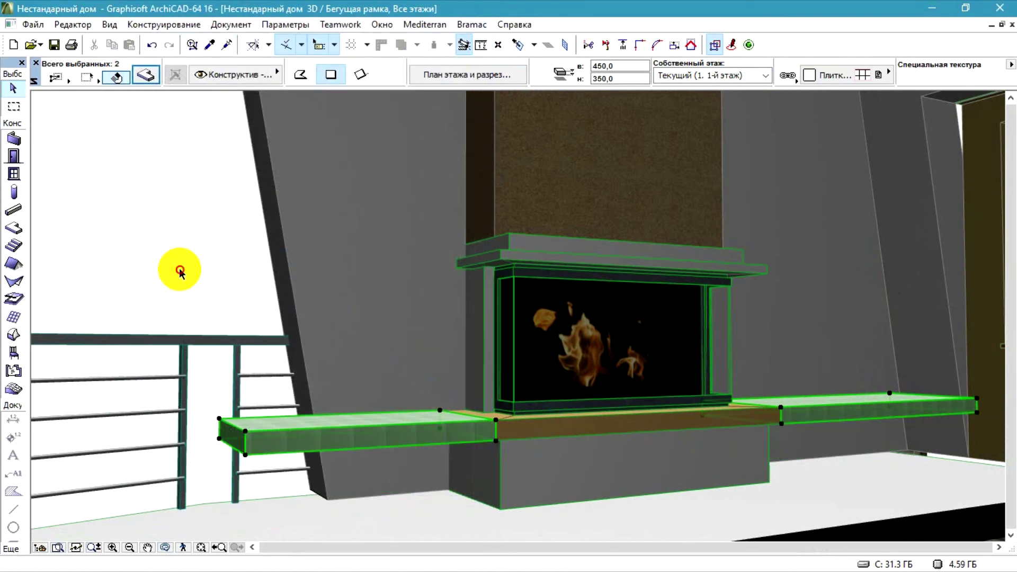
{"action": "left_click", "coordinate": [179, 268]}
Offset the end edge of the side slab nearest the window outward by about 144 mm.
{"action": "scroll", "coordinate": [297, 334], "scroll_direction": "down", "scroll_amount": 2}
{"action": "left_click", "coordinate": [165, 547]}
{"action": "left_click_drag", "start_coordinate": [609, 371], "coordinate": [873, 403]}
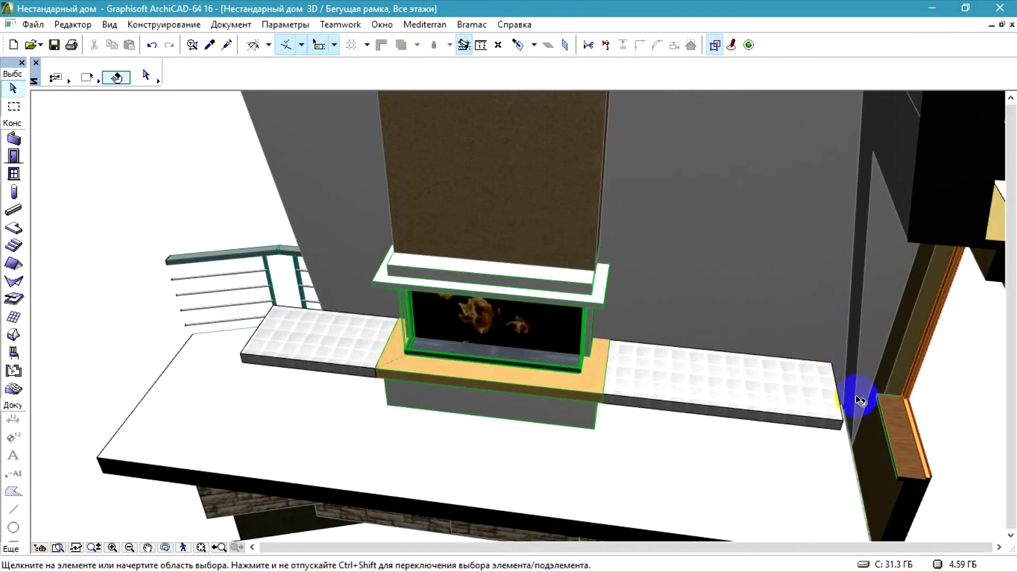
{"action": "left_click", "coordinate": [843, 384]}
{"action": "left_click", "coordinate": [840, 377]}
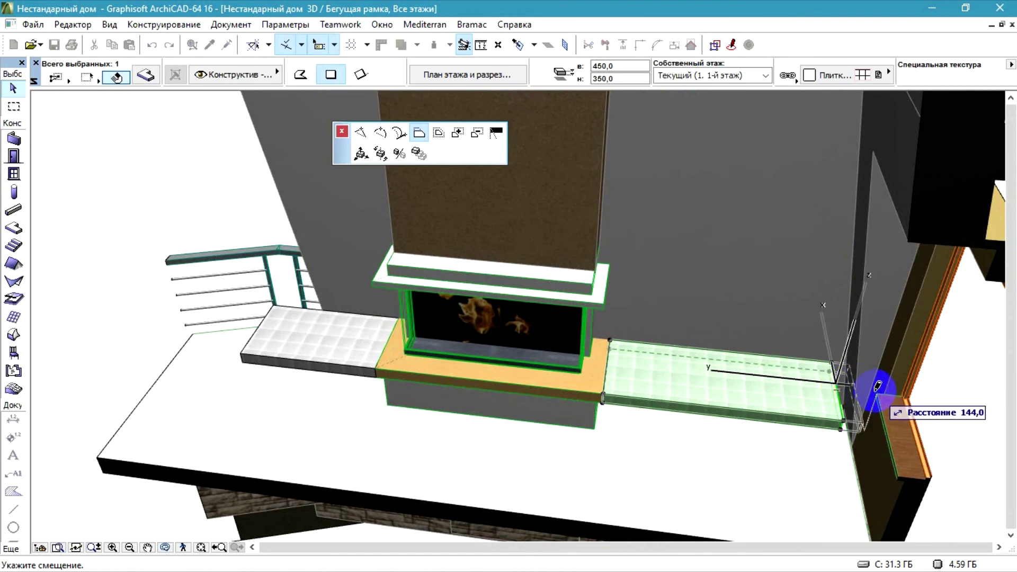
{"action": "left_click", "coordinate": [877, 386]}
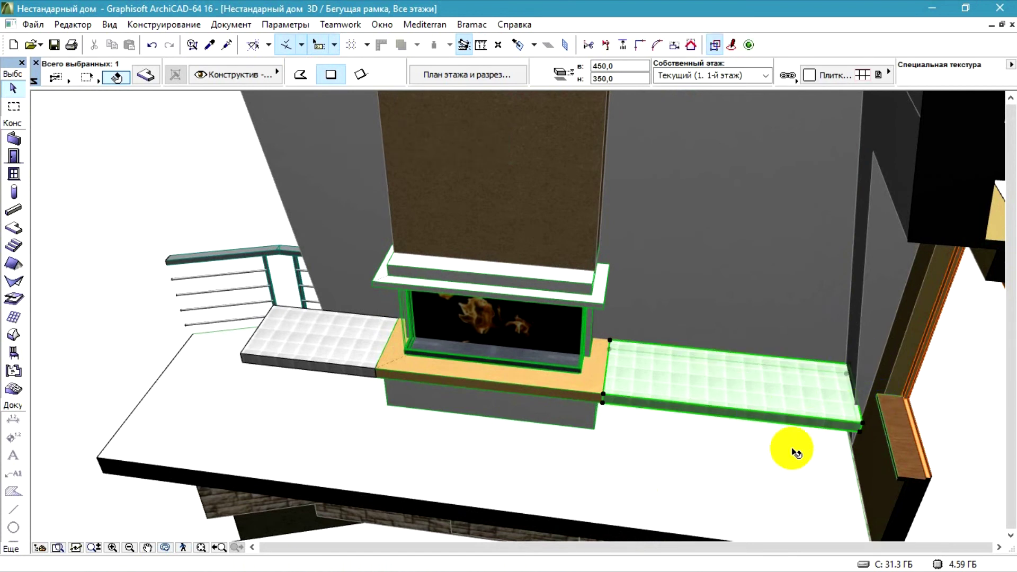
Extend the same slab's end edge further toward the wall under the window.
{"action": "scroll", "coordinate": [908, 408], "scroll_direction": "up", "scroll_amount": 6}
{"action": "left_click", "coordinate": [795, 395]}
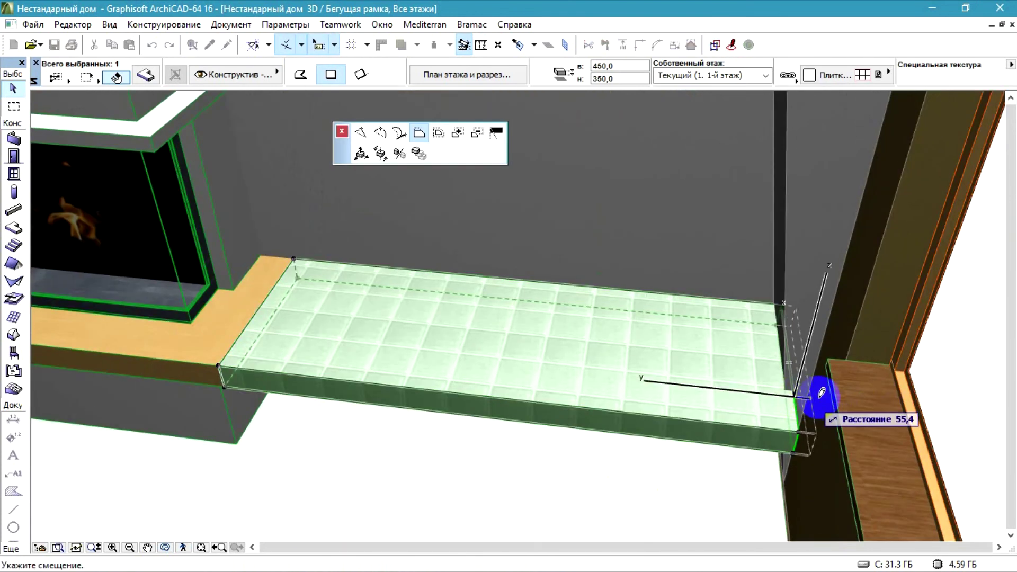
{"action": "left_click", "coordinate": [841, 390]}
{"action": "scroll", "coordinate": [851, 313], "scroll_direction": "down", "scroll_amount": 2}
{"action": "key", "text": "Escape"}
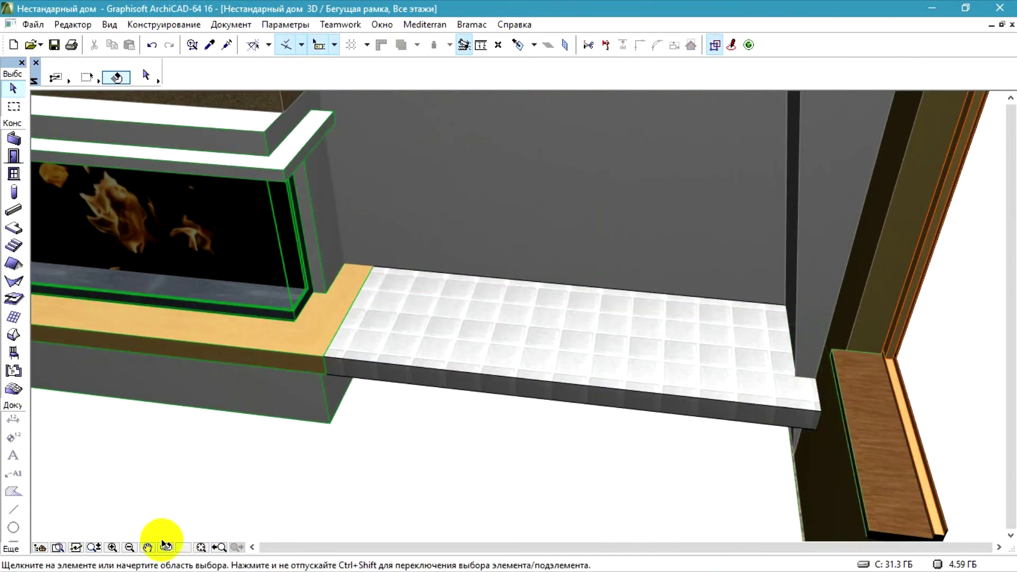
Stretch the chimney wall's base vertically so it ends at the top of the fireplace's upper block.
{"action": "scroll", "coordinate": [627, 357], "scroll_direction": "down", "scroll_amount": 10}
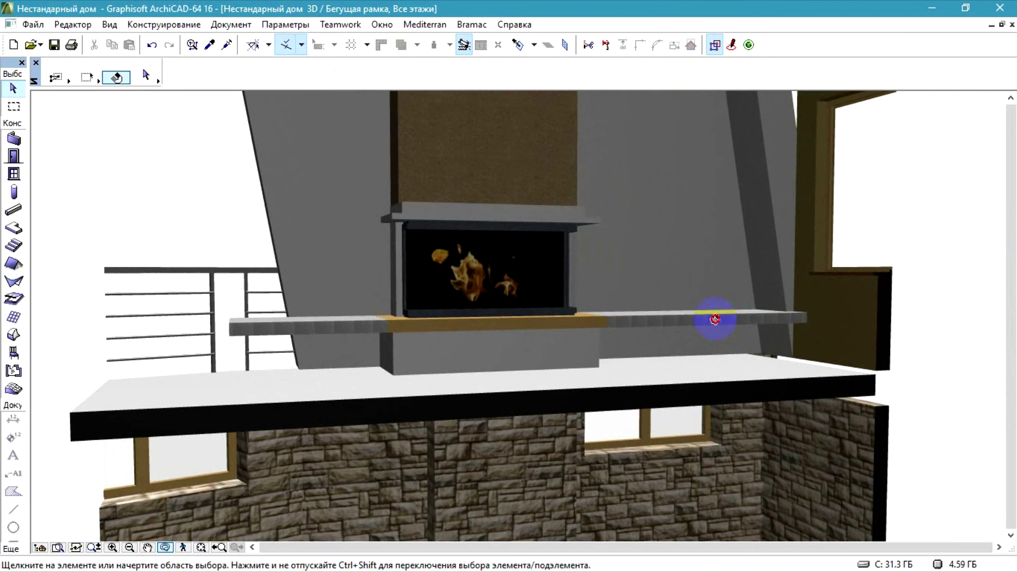
{"action": "middle_click_drag", "start_coordinate": [715, 319], "coordinate": [682, 279], "text": "shift"}
{"action": "scroll", "coordinate": [615, 296], "scroll_direction": "up", "scroll_amount": 2}
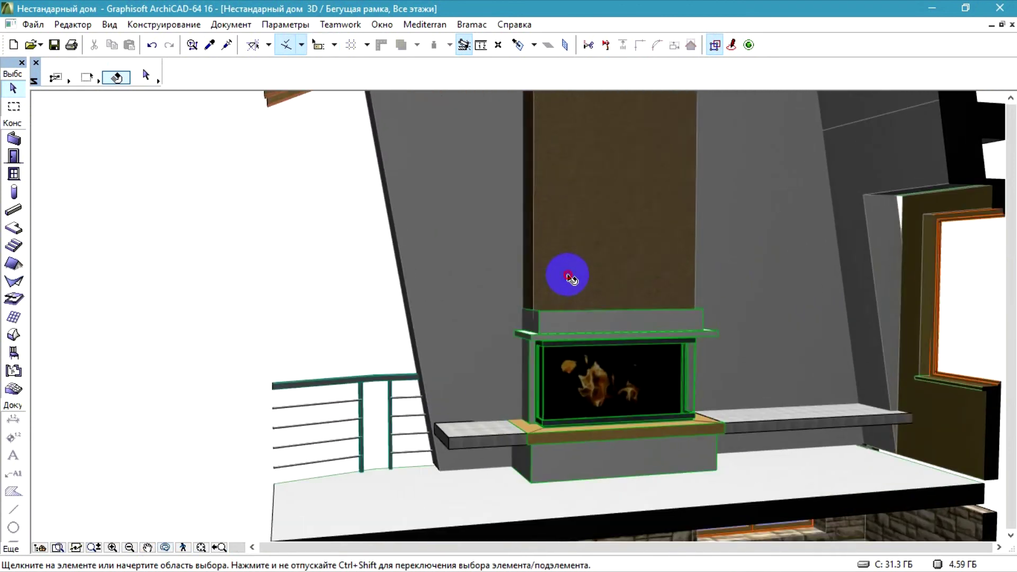
{"action": "left_click", "coordinate": [568, 277]}
{"action": "left_click", "coordinate": [530, 318]}
{"action": "left_click", "coordinate": [380, 139]}
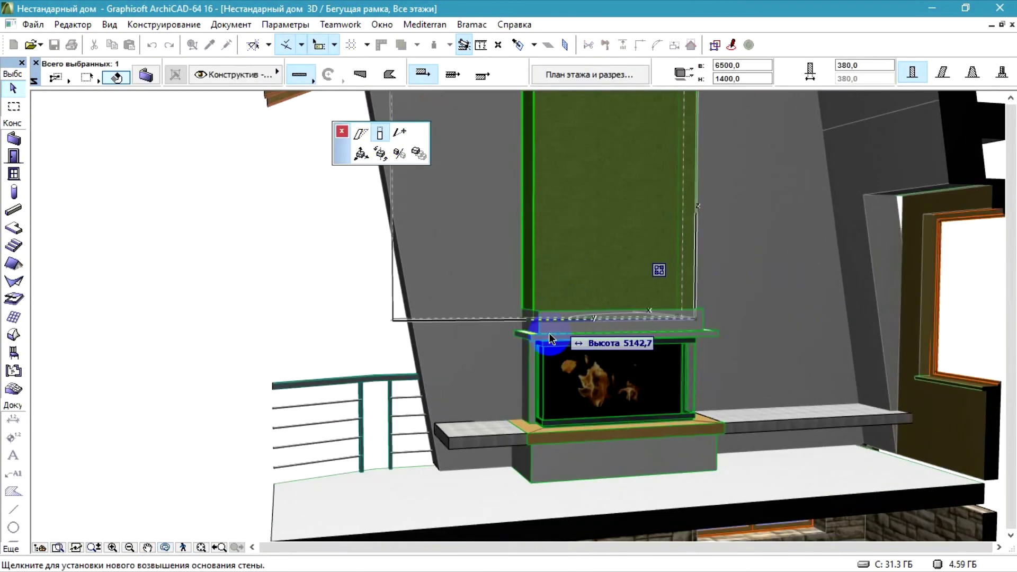
{"action": "left_click", "coordinate": [536, 310]}
{"action": "scroll", "coordinate": [344, 291], "scroll_direction": "down", "scroll_amount": 2}
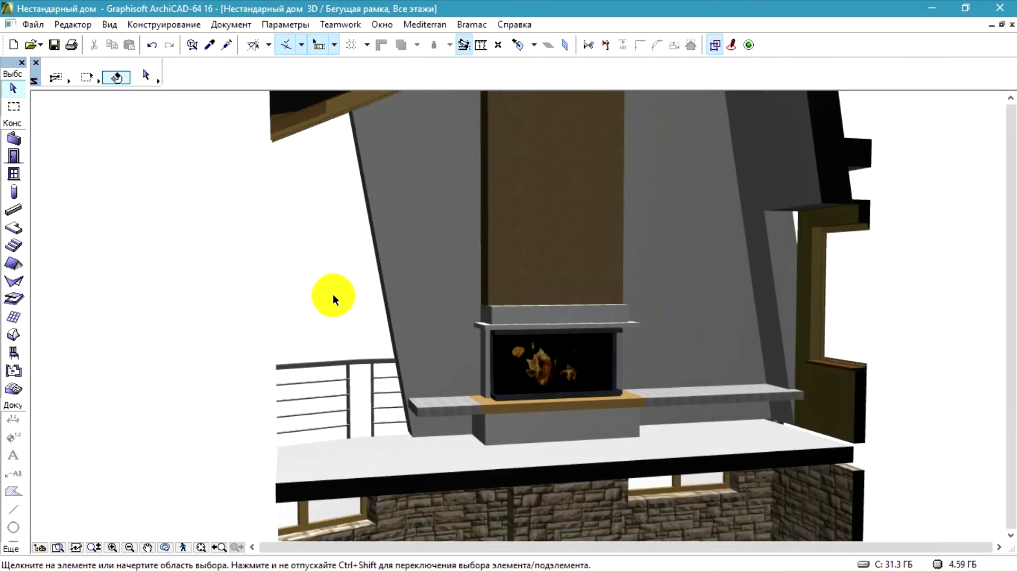
On the first-floor plan, place a copy of the short side slab directly against its outer end.
{"action": "scroll", "coordinate": [621, 342], "scroll_direction": "up", "scroll_amount": 2}
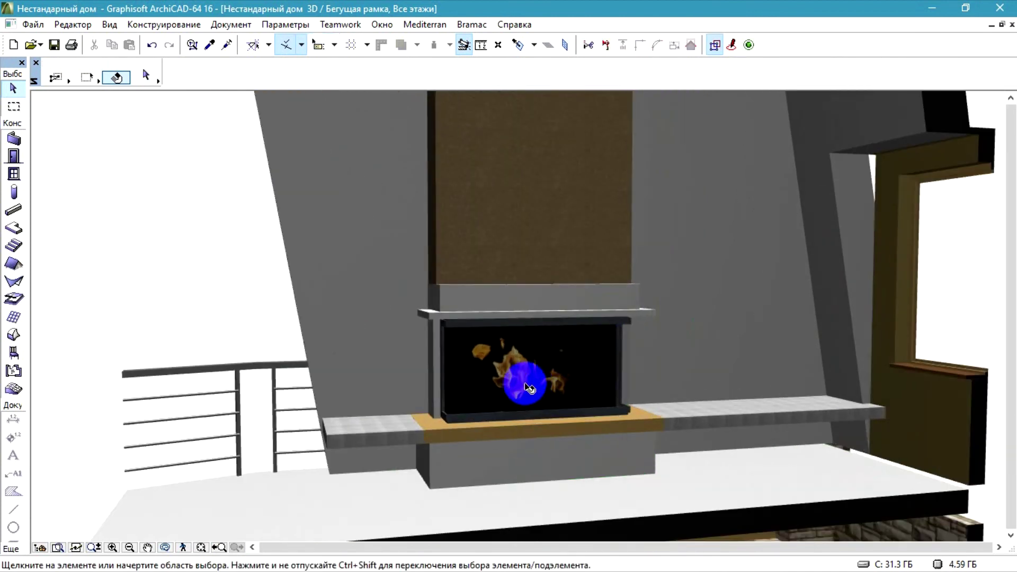
{"action": "left_click", "coordinate": [1011, 25]}
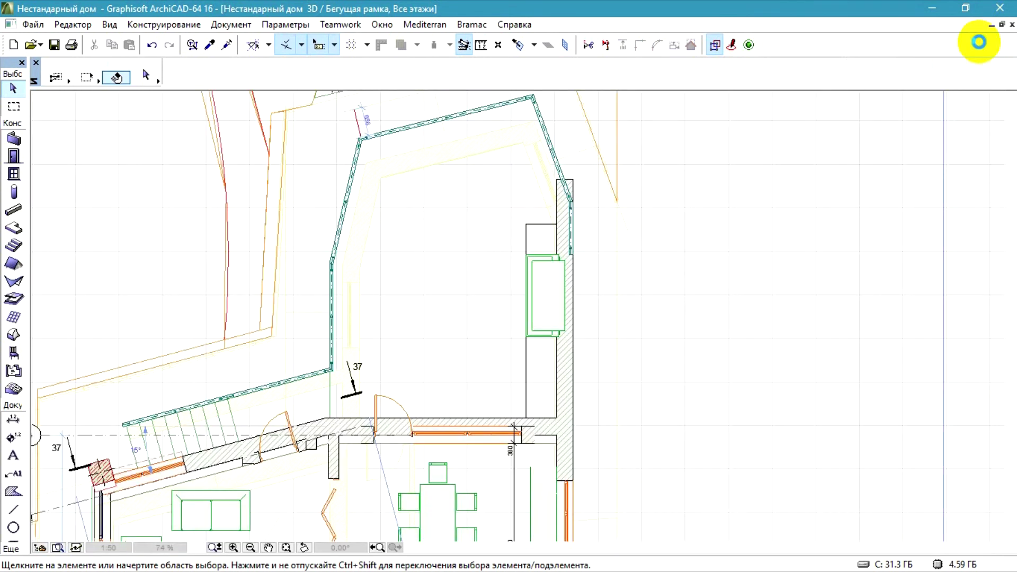
{"action": "scroll", "coordinate": [522, 277], "scroll_direction": "up", "scroll_amount": 3}
{"action": "left_click", "coordinate": [552, 199]}
{"action": "scroll", "coordinate": [595, 272], "scroll_direction": "up", "scroll_amount": 3}
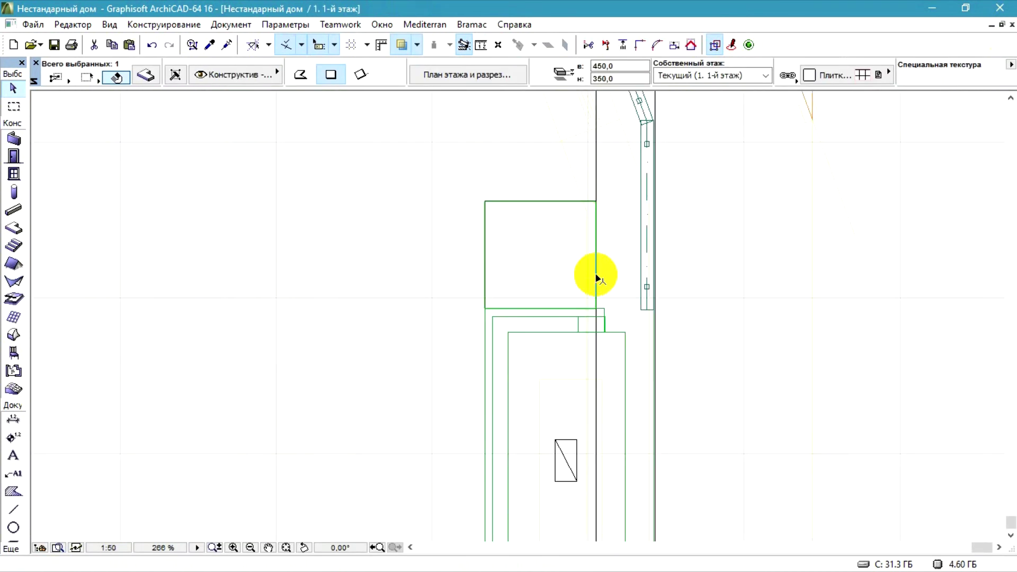
{"action": "key", "text": "ctrl+shift+d"}
{"action": "left_click", "coordinate": [596, 308]}
{"action": "left_click", "coordinate": [596, 201]}
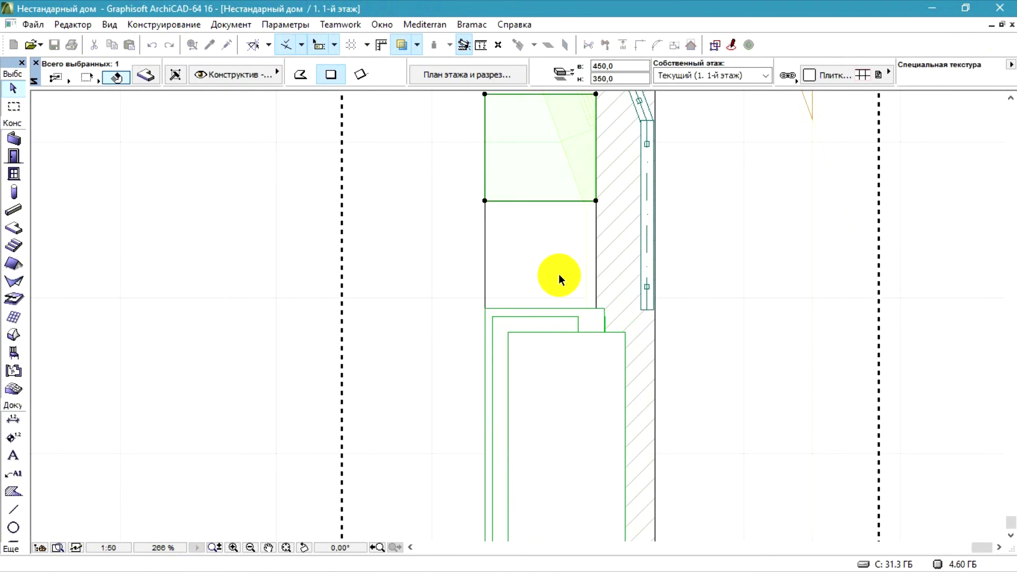
Move the copied slab back so it lies exactly over the original short side slab.
{"action": "scroll", "coordinate": [558, 275], "scroll_direction": "down", "scroll_amount": 2}
{"action": "left_click", "coordinate": [556, 171]}
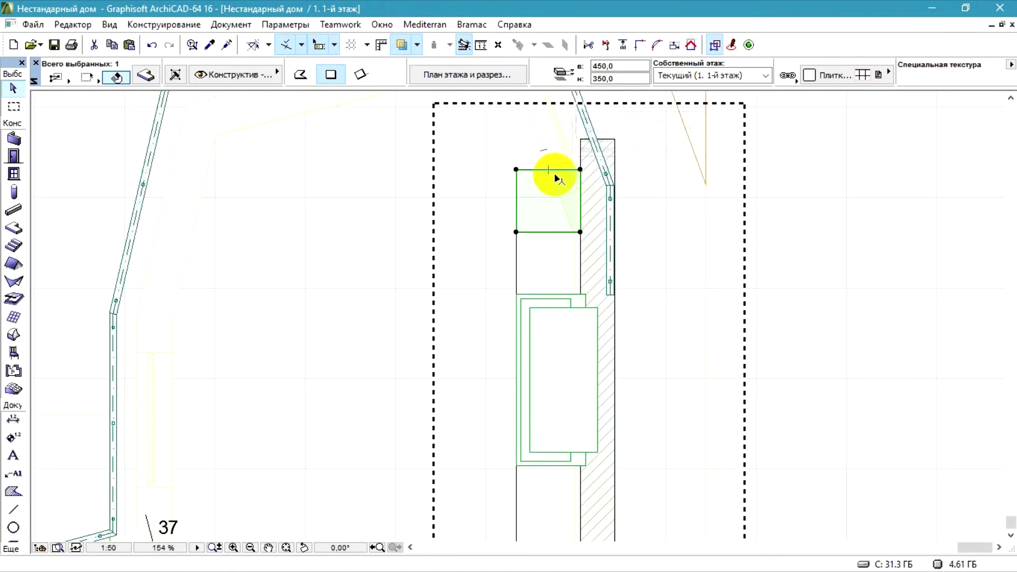
{"action": "scroll", "coordinate": [557, 173], "scroll_direction": "up", "scroll_amount": 2}
{"action": "key", "text": "ctrl+d"}
{"action": "left_click", "coordinate": [598, 167]}
{"action": "left_click", "coordinate": [598, 273]}
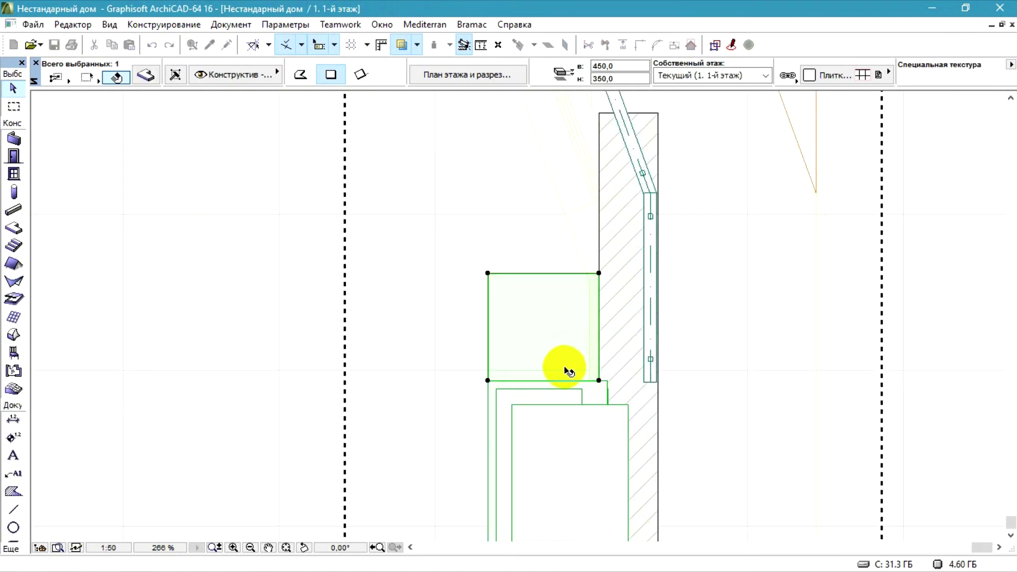
Offset the copy's edge beside the fireplace toward its outer end, leaving only a narrow strip.
{"action": "left_click", "coordinate": [560, 381]}
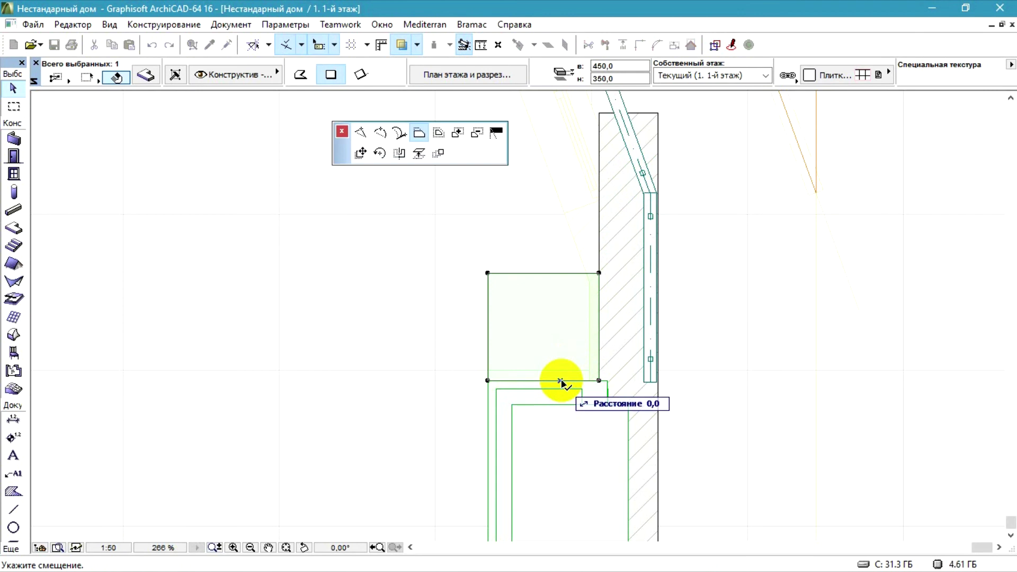
{"action": "left_click", "coordinate": [597, 296]}
{"action": "scroll", "coordinate": [551, 206], "scroll_direction": "down", "scroll_amount": 5}
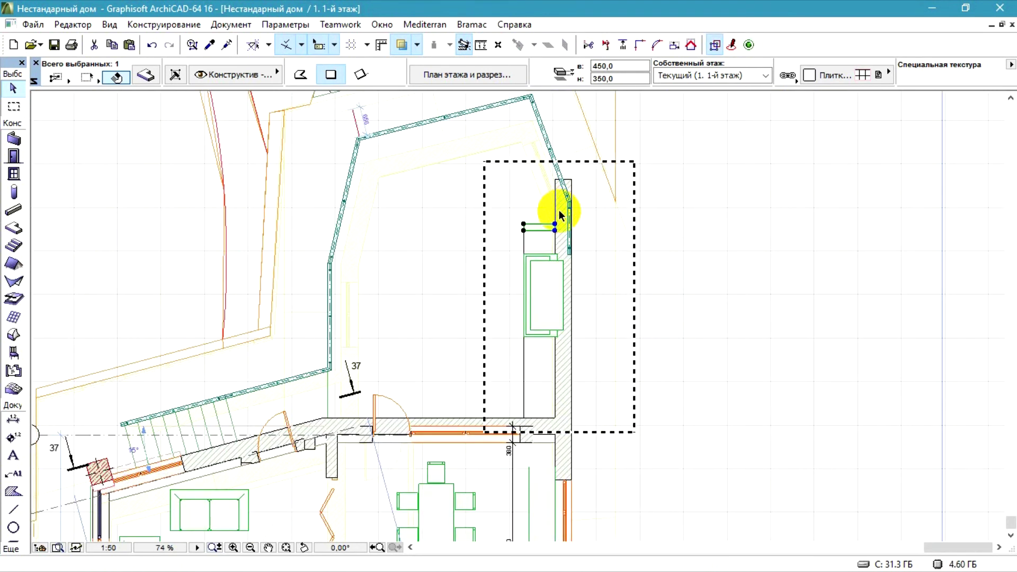
Place a copy of the narrow strip across the longer side slab beyond the fireplace's other end.
{"action": "key", "text": "ctrl+shift+d"}
{"action": "left_click", "coordinate": [555, 231]}
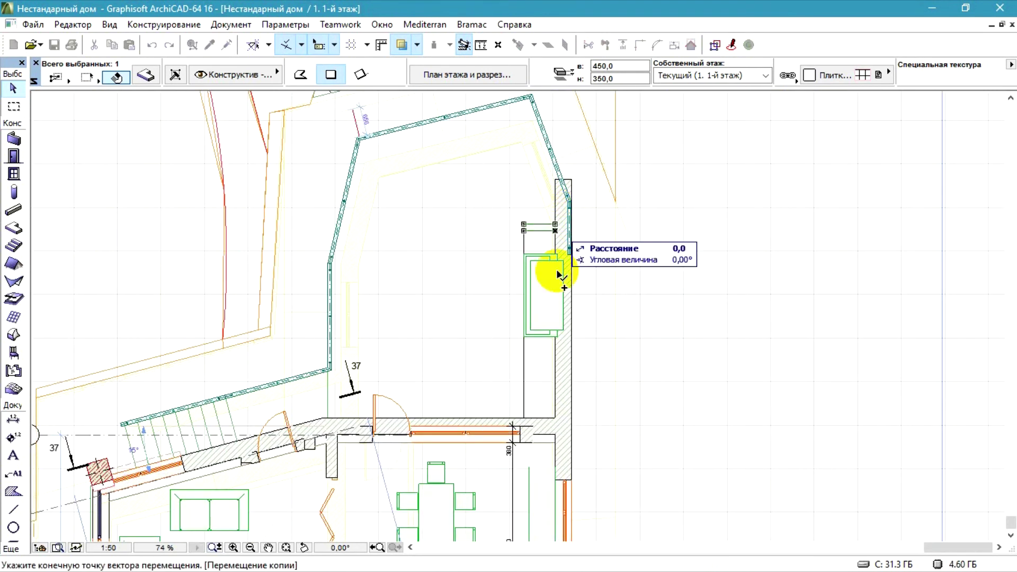
{"action": "left_click", "coordinate": [524, 379]}
{"action": "left_click", "coordinate": [726, 326]}
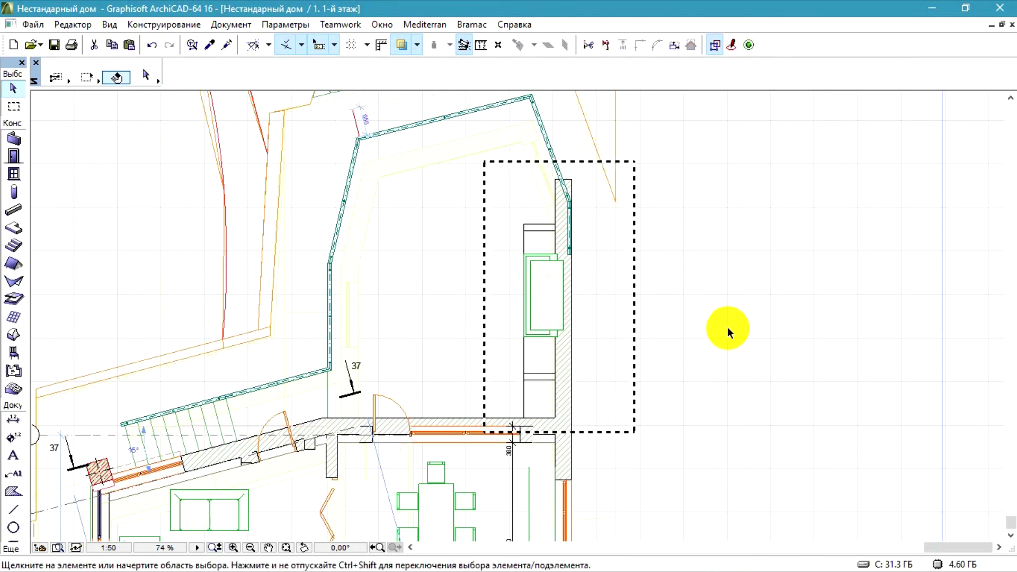
In 3D, stretch the strip at the short shelf's end down to the floor, to a bottom elevation of about -34 mm.
{"action": "key", "text": "F5"}
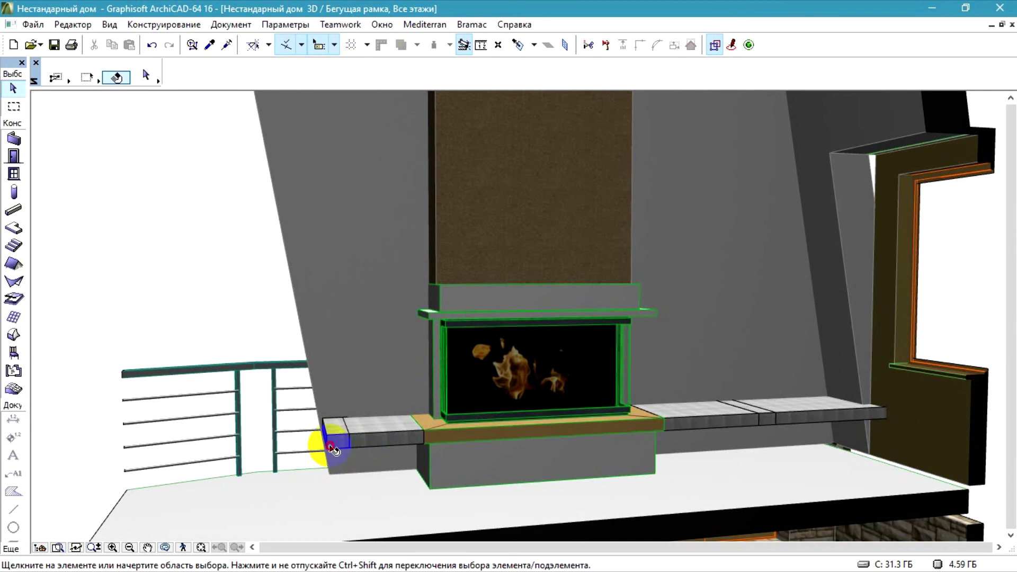
{"action": "left_click", "coordinate": [334, 449]}
{"action": "left_click", "coordinate": [349, 447]}
{"action": "left_click", "coordinate": [457, 134]}
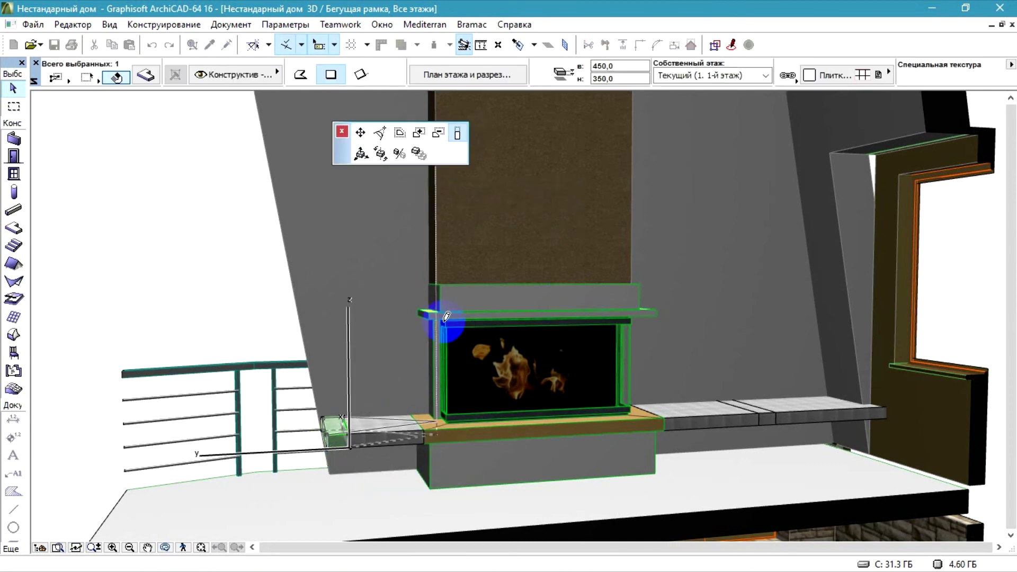
{"action": "left_click", "coordinate": [432, 485]}
Offset the inner side of the new leg under the short shelf outward to make the leg narrower.
{"action": "scroll", "coordinate": [405, 363], "scroll_direction": "up", "scroll_amount": 3}
{"action": "scroll", "coordinate": [374, 356], "scroll_direction": "up", "scroll_amount": 2}
{"action": "left_click", "coordinate": [377, 364]}
{"action": "left_click", "coordinate": [375, 359]}
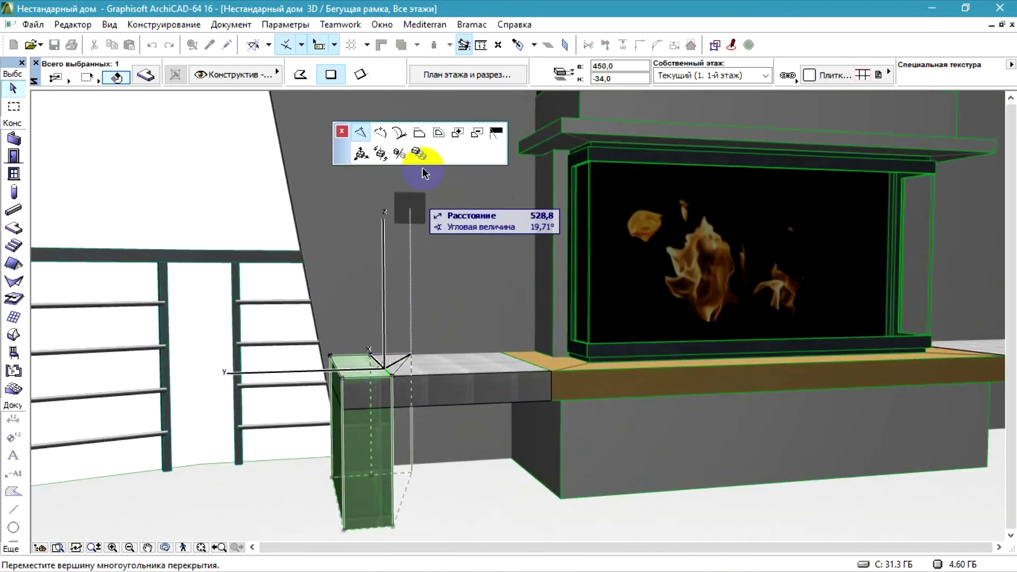
{"action": "left_click", "coordinate": [419, 133]}
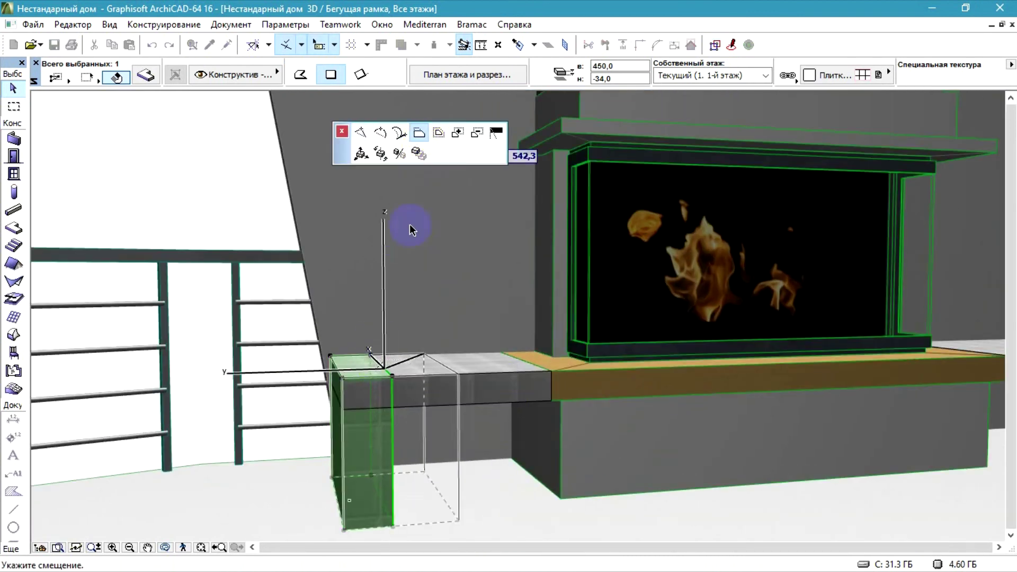
{"action": "left_click", "coordinate": [373, 369]}
Lower the leg's top to the shelf's underside at about 353.7 mm and shift the leg inward along the shelf.
{"action": "left_click", "coordinate": [380, 373]}
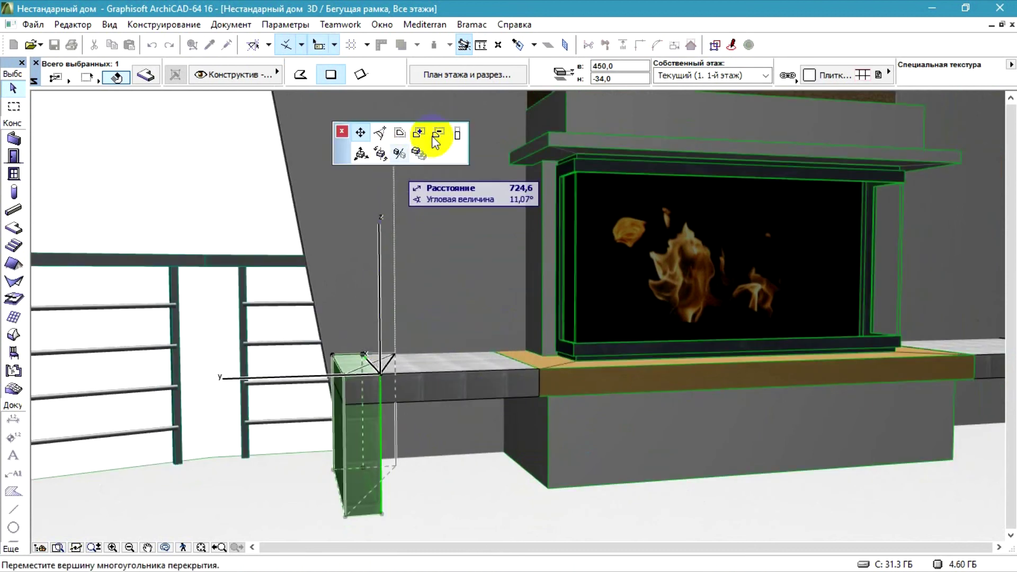
{"action": "left_click", "coordinate": [459, 134]}
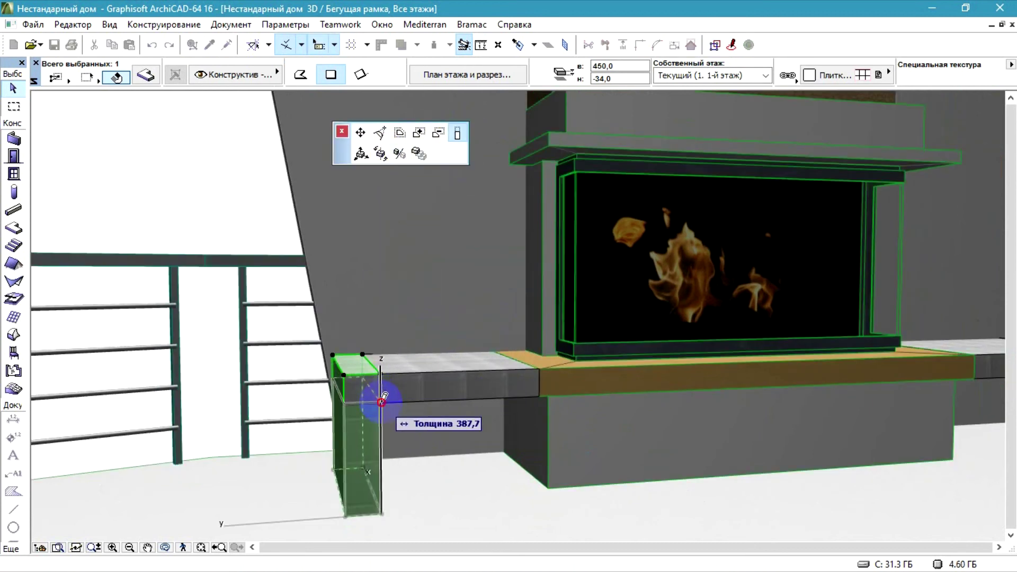
{"action": "left_click", "coordinate": [354, 416]}
{"action": "left_click", "coordinate": [345, 406]}
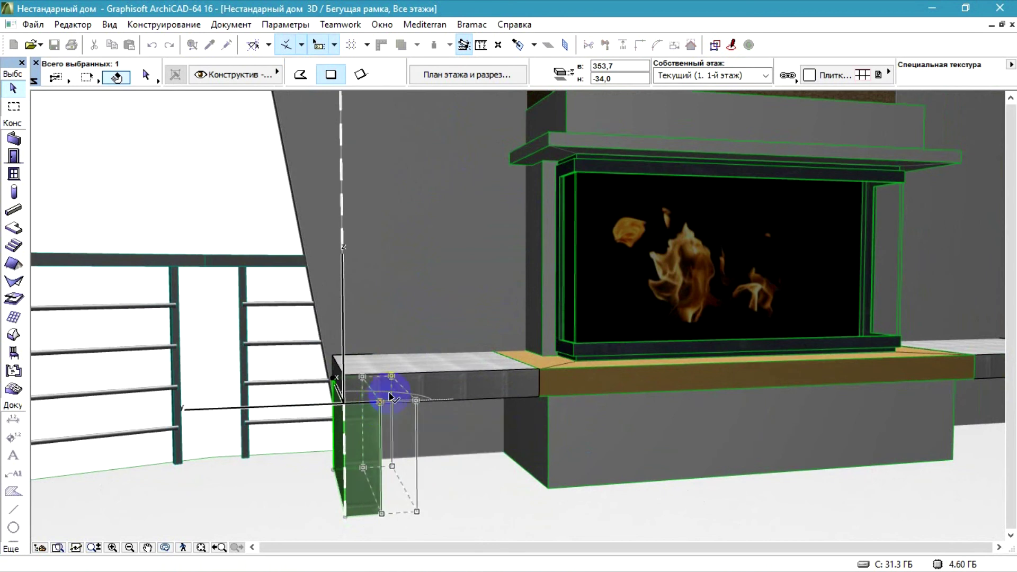
{"action": "scroll", "coordinate": [318, 408], "scroll_direction": "down", "scroll_amount": 5}
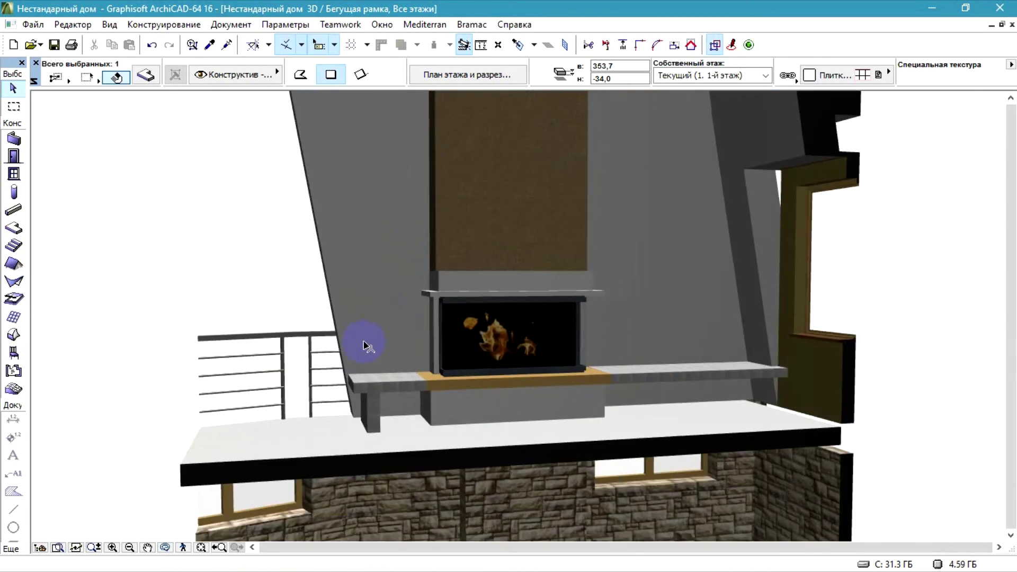
Transfer the finished leg's parameters, with elevations 353.7 and -34 mm, to the strip at the longer shelf.
{"action": "scroll", "coordinate": [562, 381], "scroll_direction": "down", "scroll_amount": 2}
{"action": "scroll", "coordinate": [357, 375], "scroll_direction": "up", "scroll_amount": 6}
{"action": "scroll", "coordinate": [253, 426], "scroll_direction": "up", "scroll_amount": 3}
{"action": "left_click", "coordinate": [324, 421]}
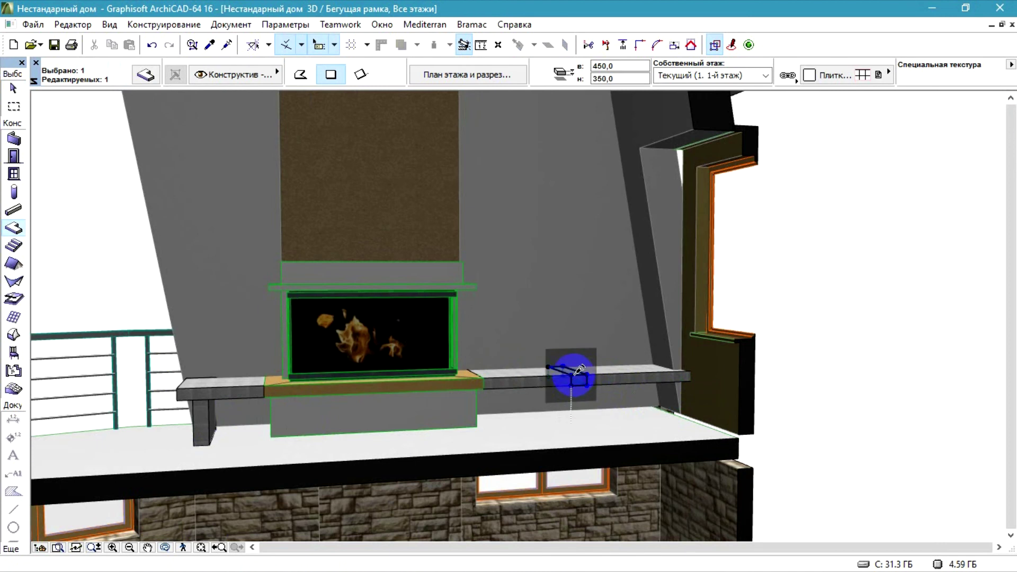
{"action": "left_click", "coordinate": [597, 391]}
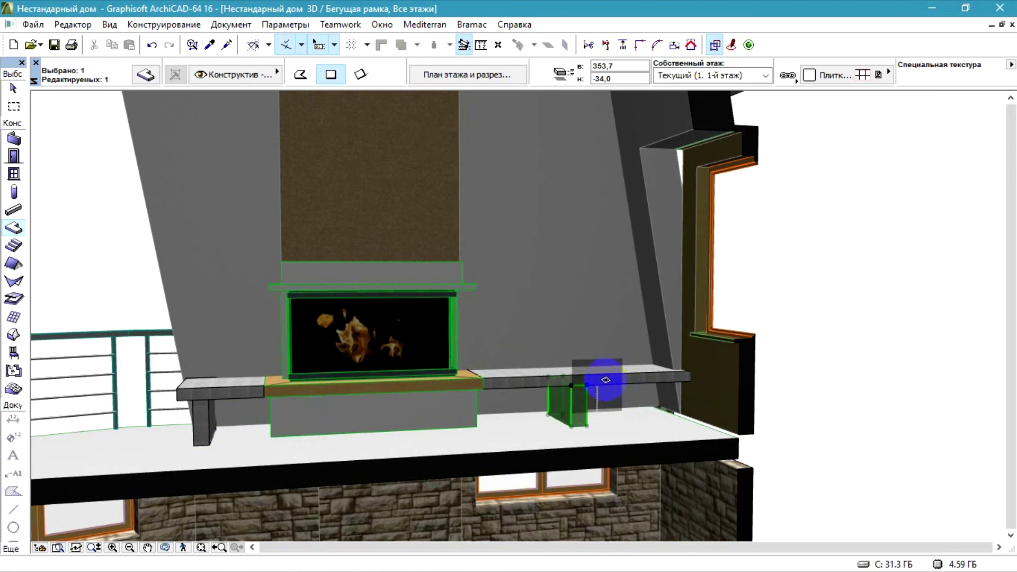
{"action": "left_click", "coordinate": [710, 295]}
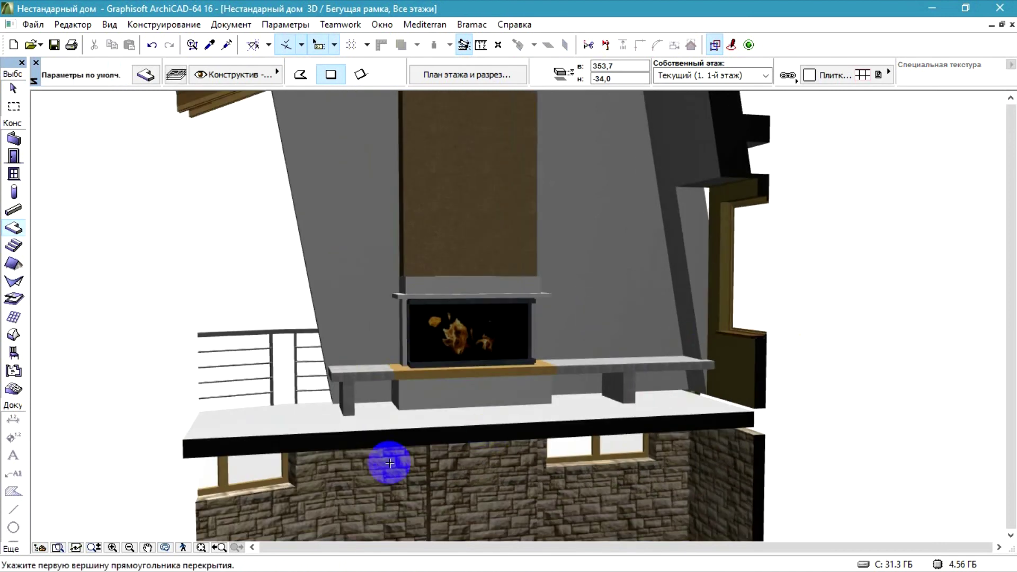
{"action": "middle_click_drag", "start_coordinate": [390, 463], "coordinate": [627, 227], "text": "shift"}
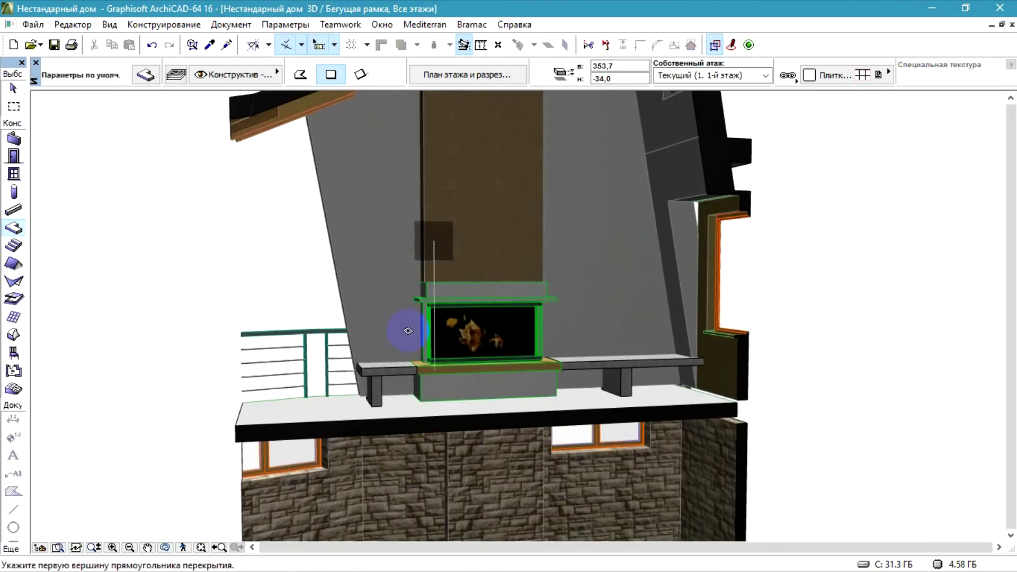
{"action": "scroll", "coordinate": [408, 330], "scroll_direction": "down", "scroll_amount": 2}
Enclose the whole plot with a marquee on the floor plan and display the complete house in 3D around the terrace fireplace.
{"action": "left_click", "coordinate": [1012, 24]}
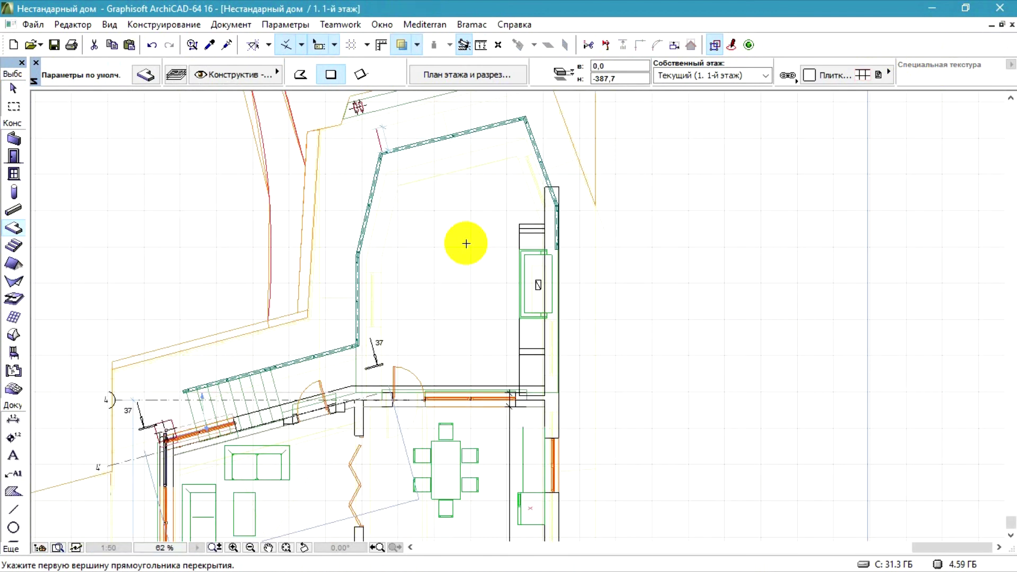
{"action": "scroll", "coordinate": [285, 181], "scroll_direction": "down", "scroll_amount": 3}
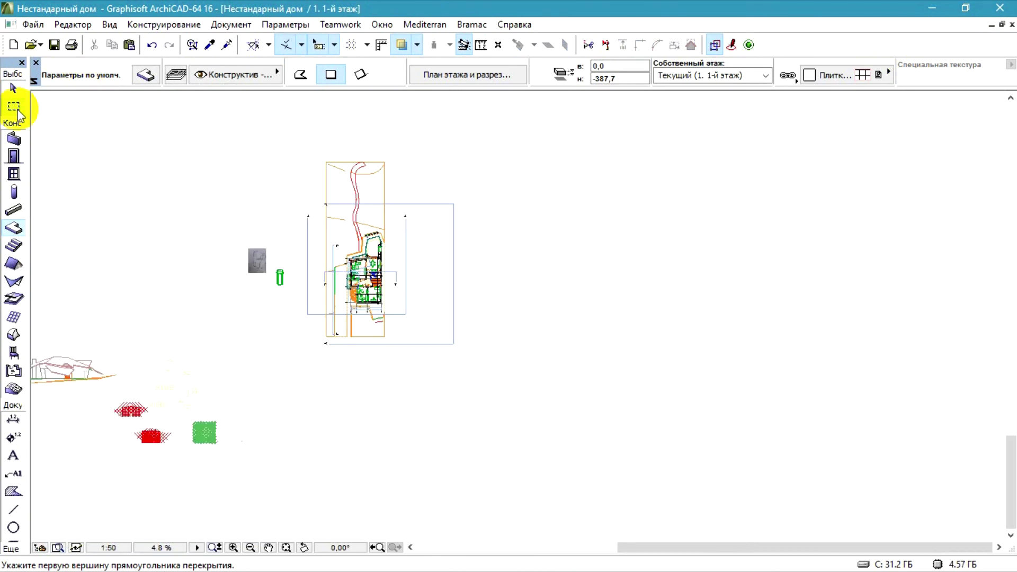
{"action": "left_click", "coordinate": [14, 106]}
{"action": "left_click_drag", "start_coordinate": [290, 147], "coordinate": [450, 358]}
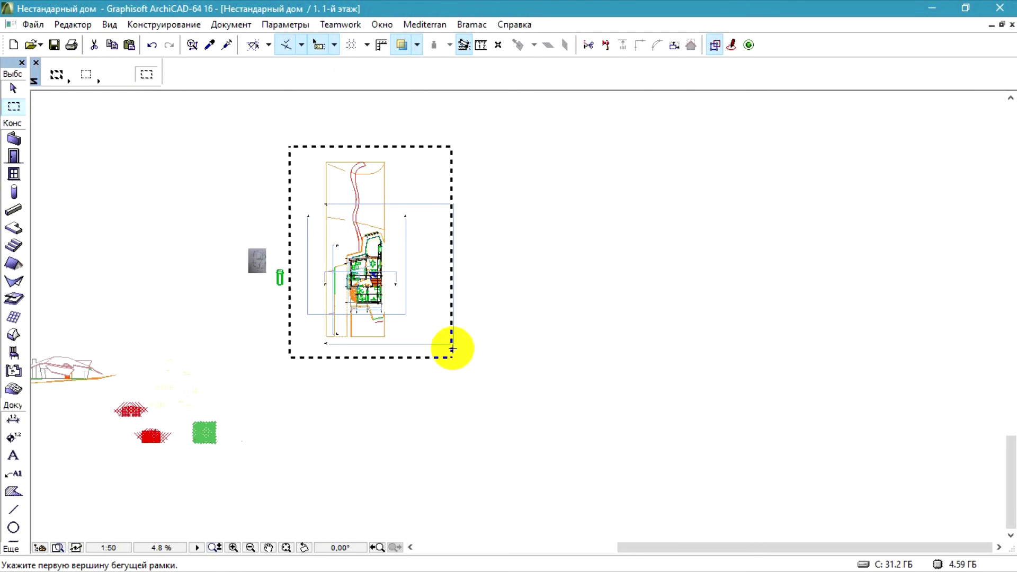
{"action": "key", "text": "F5"}
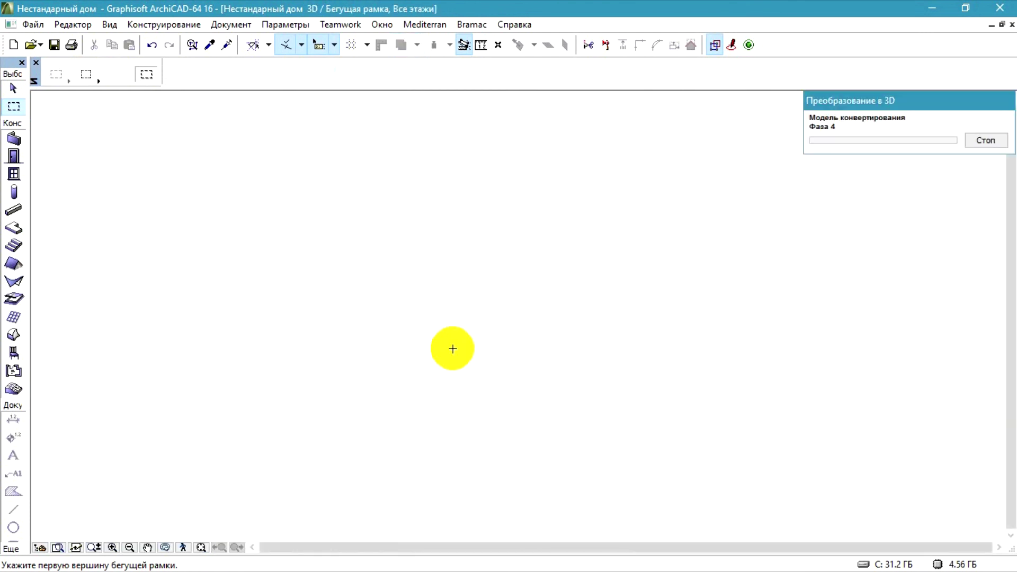
{"action": "scroll", "coordinate": [504, 298], "scroll_direction": "up", "scroll_amount": 2}
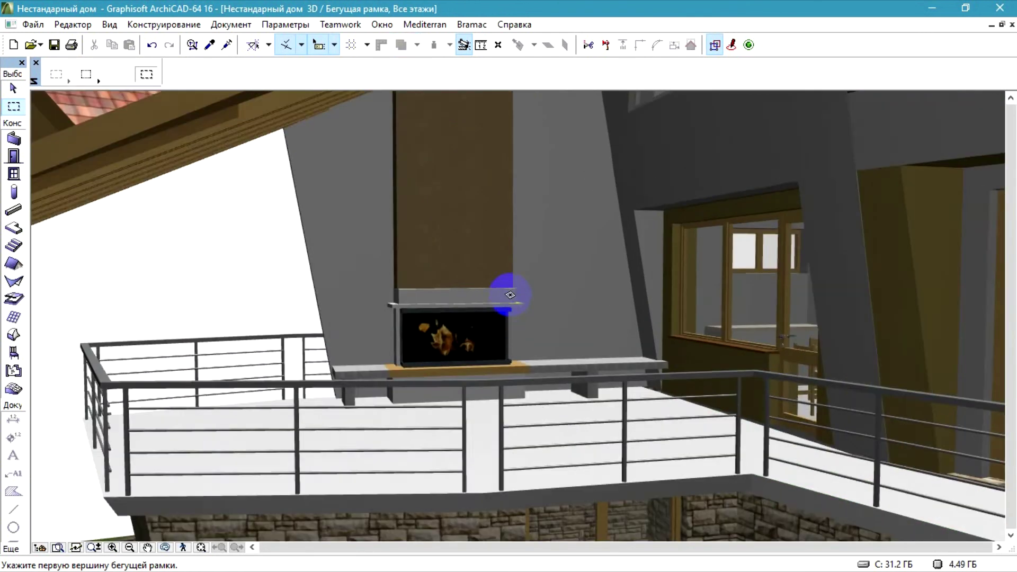
{"action": "scroll", "coordinate": [477, 328], "scroll_direction": "down", "scroll_amount": 2}
{"action": "left_click", "coordinate": [466, 341]}
{"action": "left_click", "coordinate": [164, 547]}
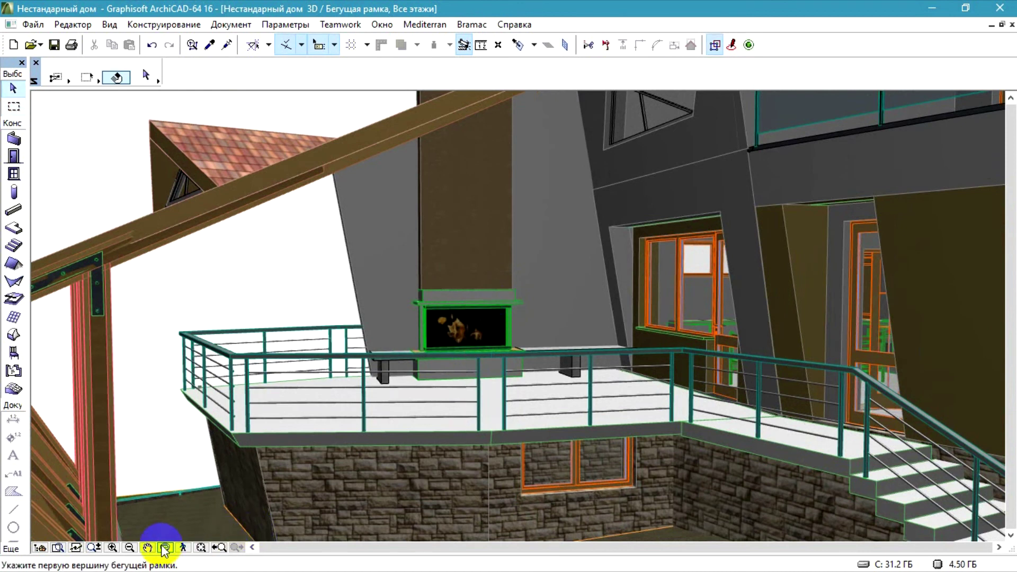
{"action": "left_click_drag", "start_coordinate": [382, 412], "coordinate": [377, 419]}
{"action": "left_click_drag", "start_coordinate": [387, 388], "coordinate": [858, 357]}
On the first-floor plan, draw a centred wall 20500 mm long across the upper boundary of the plot, from corner to corner.
{"action": "key", "text": "F2"}
{"action": "scroll", "coordinate": [513, 297], "scroll_direction": "down", "scroll_amount": 2}
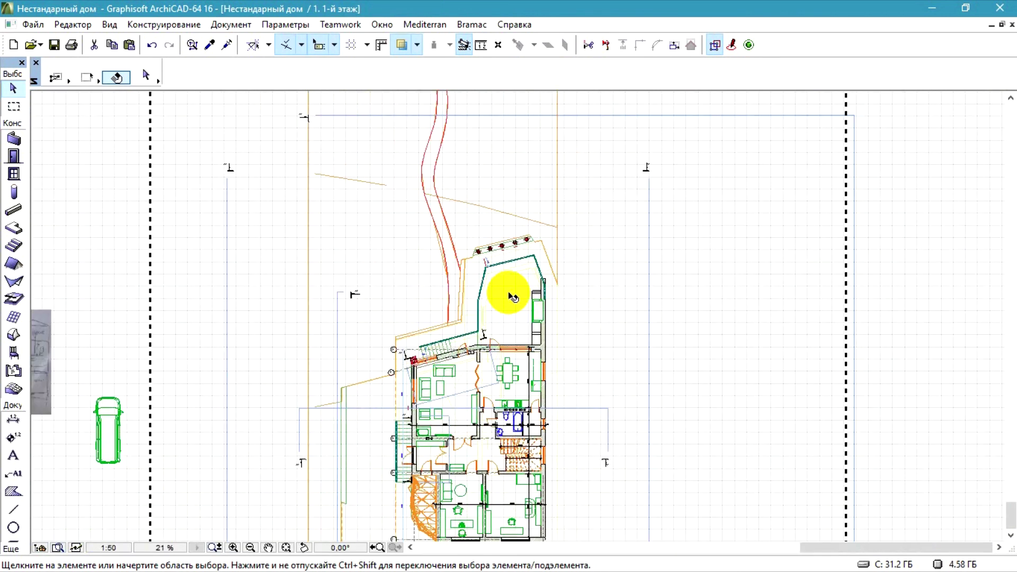
{"action": "scroll", "coordinate": [432, 326], "scroll_direction": "down", "scroll_amount": 2}
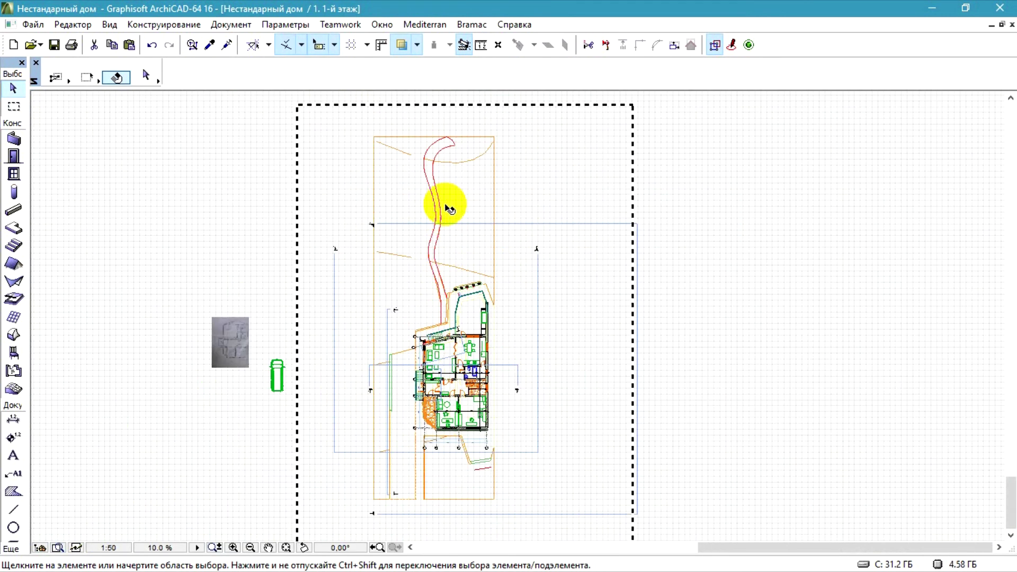
{"action": "scroll", "coordinate": [447, 206], "scroll_direction": "up", "scroll_amount": 2}
{"action": "left_click", "coordinate": [14, 139]}
{"action": "scroll", "coordinate": [402, 143], "scroll_direction": "up", "scroll_amount": 2}
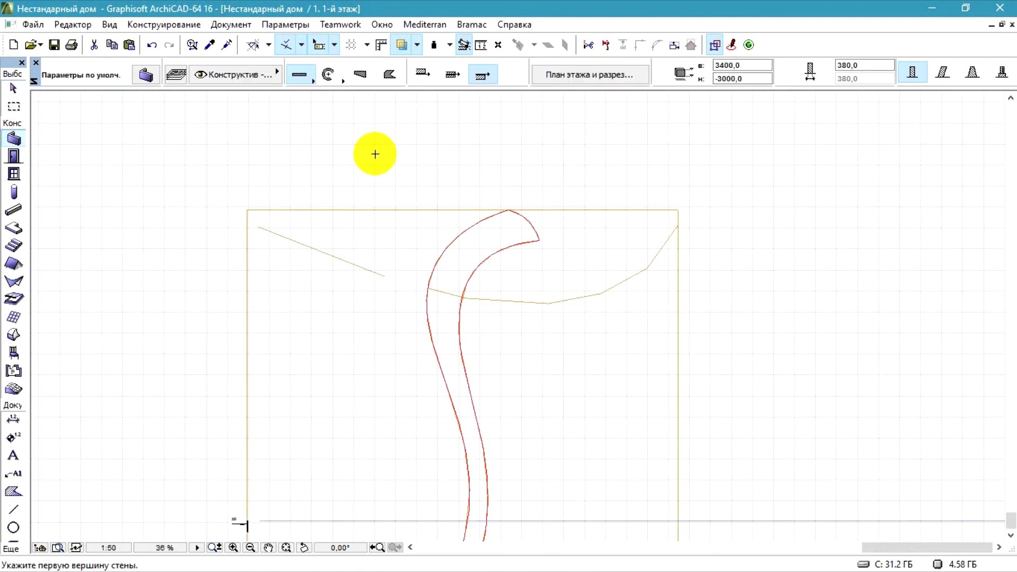
{"action": "left_click", "coordinate": [247, 210]}
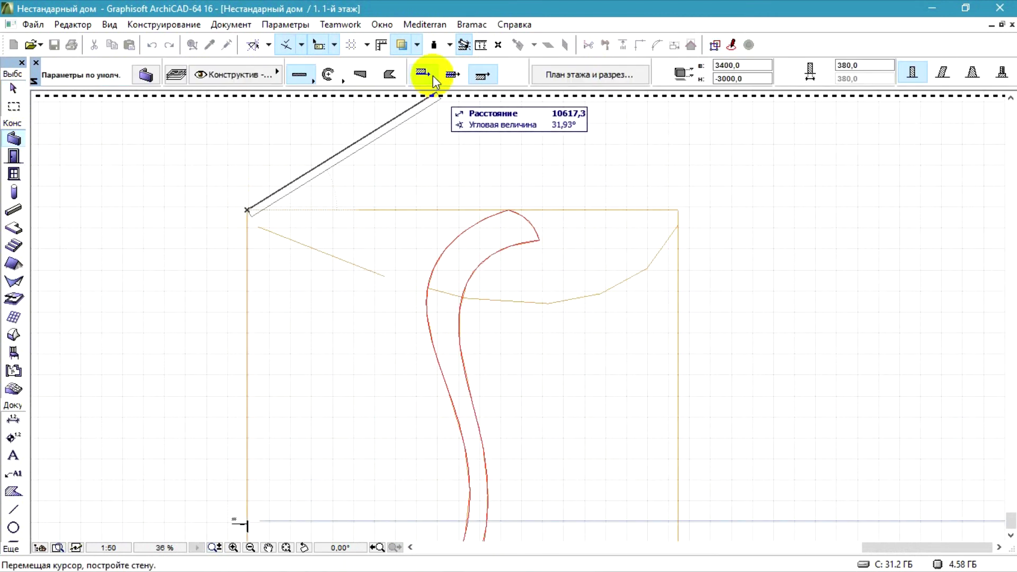
{"action": "left_click", "coordinate": [680, 207]}
{"action": "scroll", "coordinate": [694, 154], "scroll_direction": "down", "scroll_amount": 5}
{"action": "scroll", "coordinate": [691, 167], "scroll_direction": "up", "scroll_amount": 2}
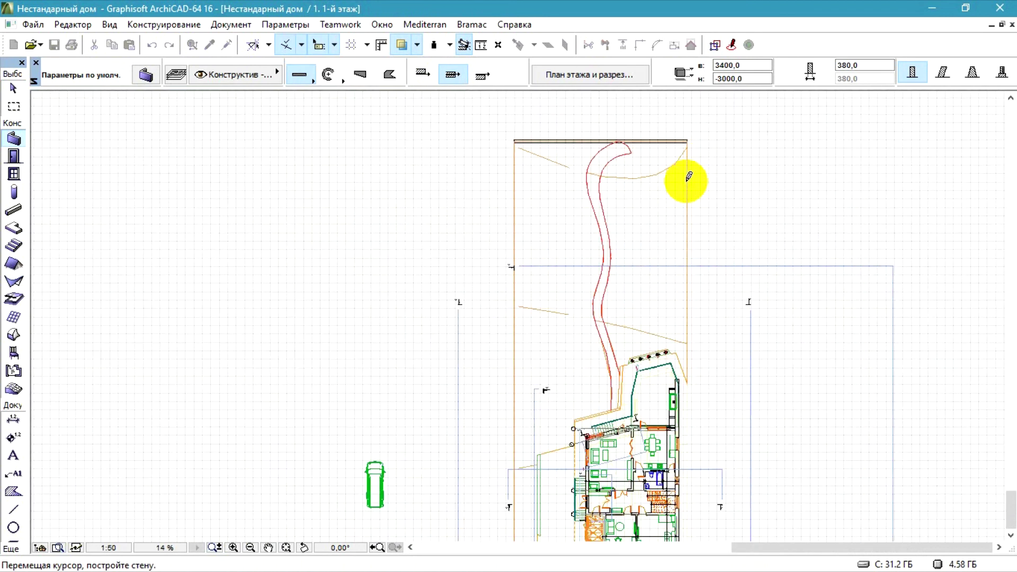
{"action": "scroll", "coordinate": [691, 167], "scroll_direction": "up", "scroll_amount": 2}
{"action": "left_click", "coordinate": [688, 146]}
{"action": "key", "text": "x"}
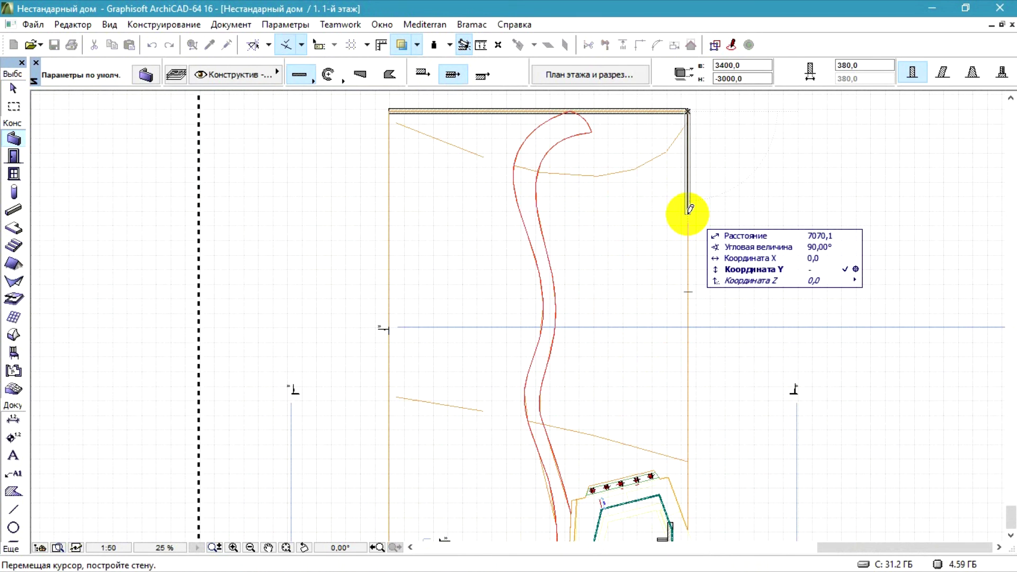
{"action": "key", "text": "Escape"}
{"action": "key", "text": "Escape"}
Display the plot in 3D and change the new boundary wall's surface material to Кирпич-цвет Белый.
{"action": "key", "text": "F3"}
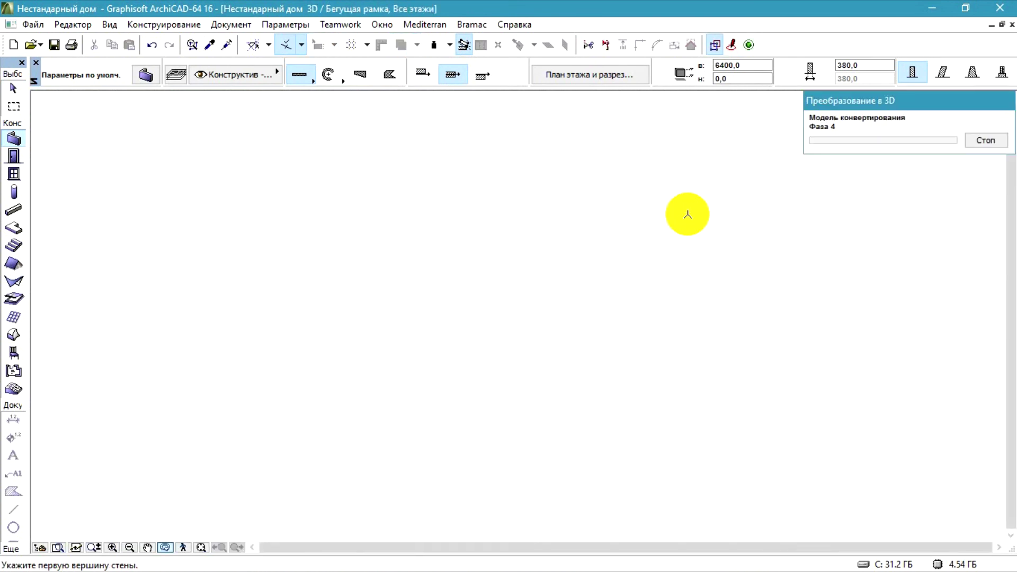
{"action": "scroll", "coordinate": [715, 256], "scroll_direction": "down", "scroll_amount": 5}
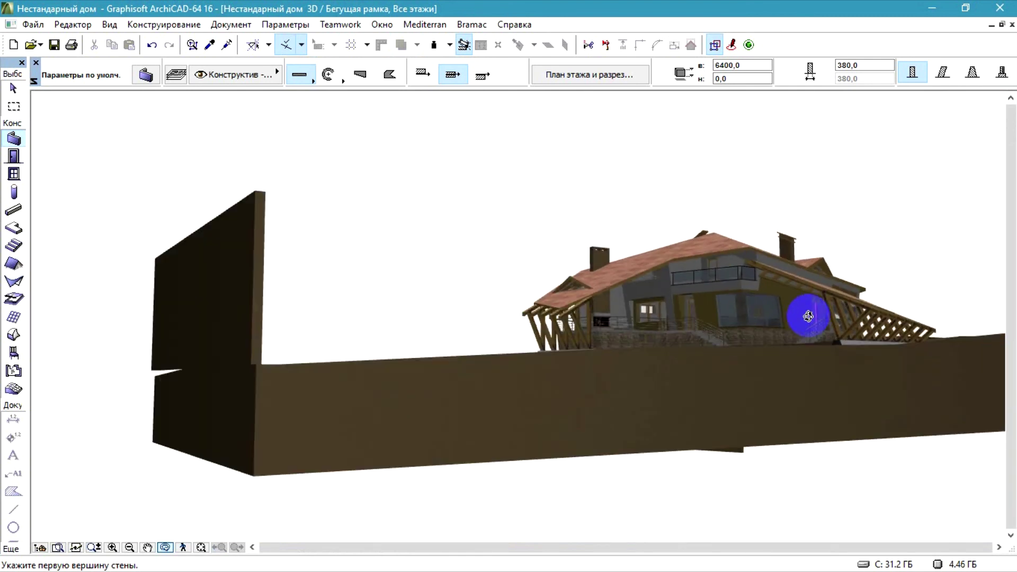
{"action": "scroll", "coordinate": [389, 306], "scroll_direction": "up", "scroll_amount": 1}
{"action": "left_click", "coordinate": [342, 281]}
{"action": "key", "text": "Escape"}
{"action": "key", "text": "Escape"}
{"action": "left_click", "coordinate": [340, 280]}
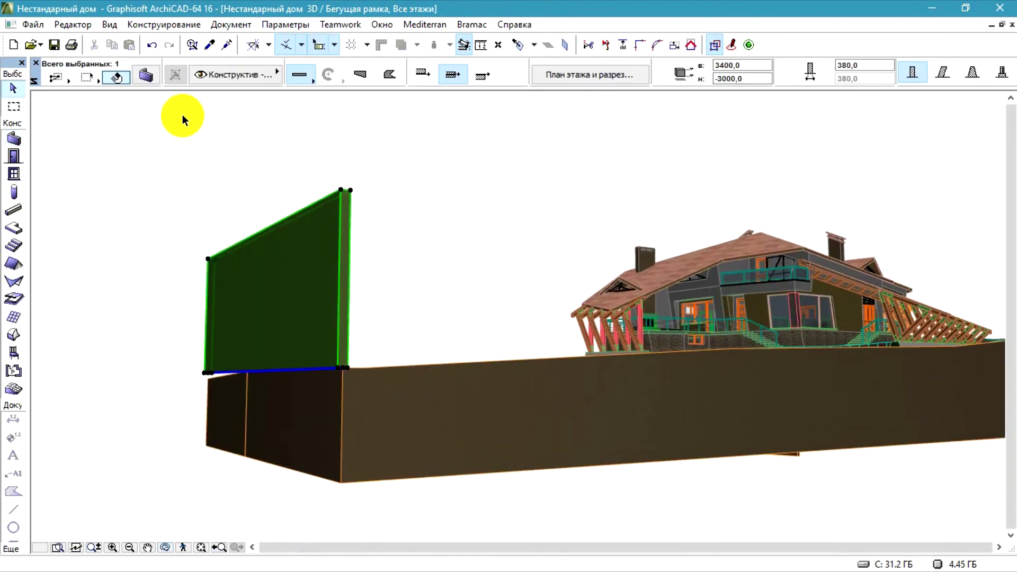
{"action": "left_click", "coordinate": [143, 69]}
{"action": "left_click", "coordinate": [493, 368]}
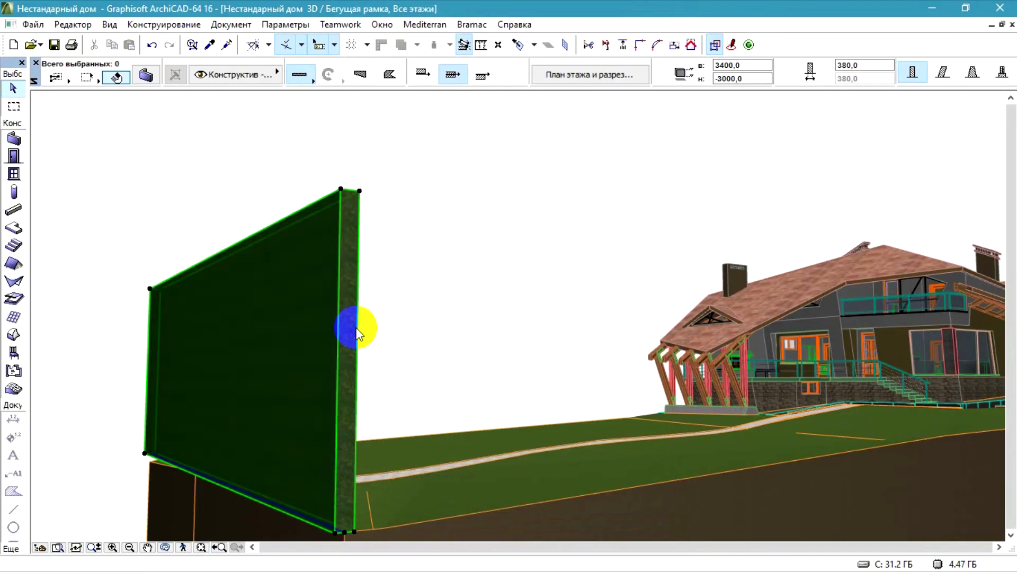
Move the boundary wall vertically down so that its top elevation is about -956 mm.
{"action": "middle_click_drag", "start_coordinate": [356, 332], "coordinate": [353, 233], "text": "shift"}
{"action": "key", "text": "ctrl+d"}
{"action": "left_click", "coordinate": [346, 212]}
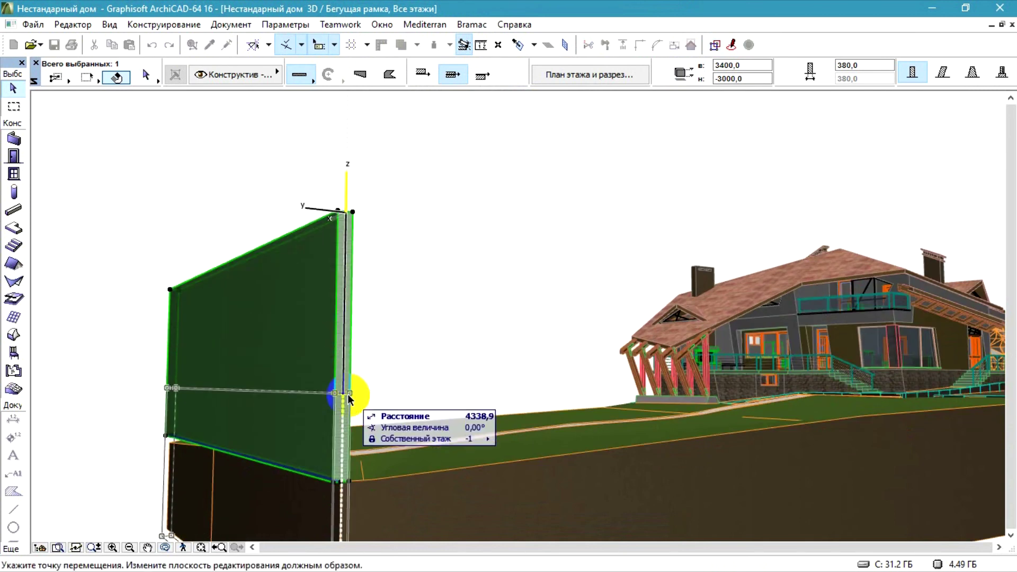
{"action": "left_click", "coordinate": [348, 396]}
{"action": "left_click", "coordinate": [342, 491]}
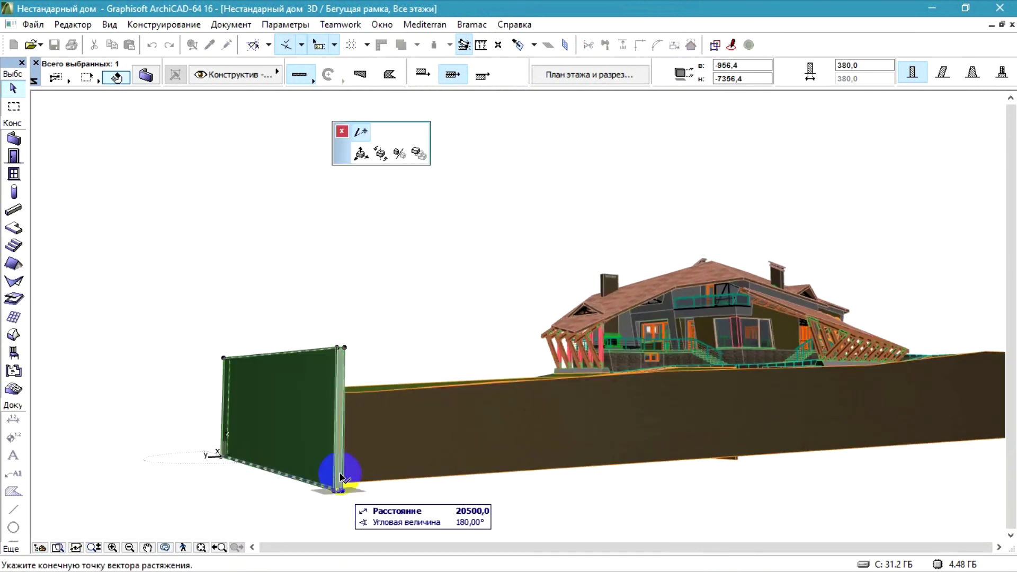
{"action": "key", "text": "Escape"}
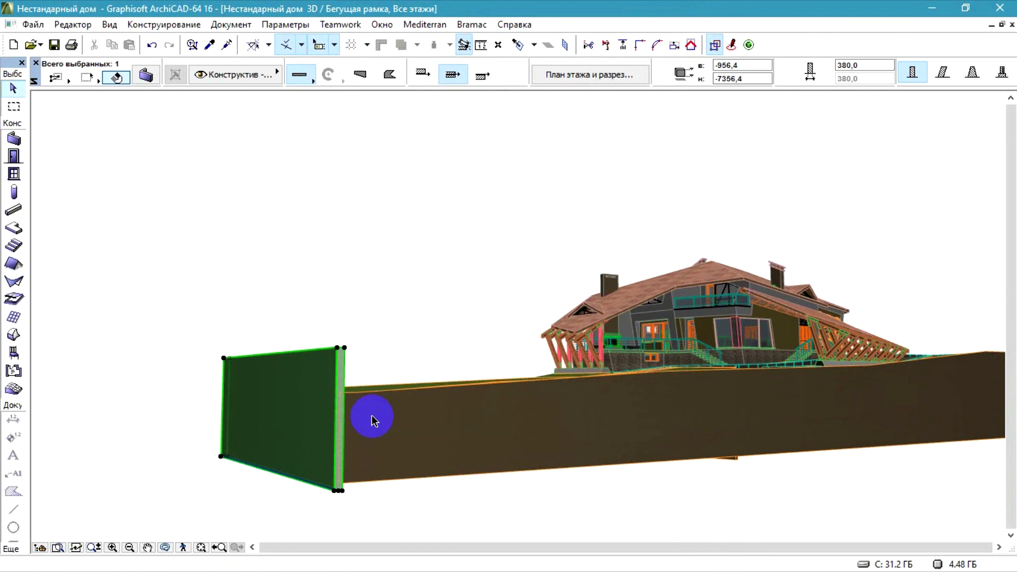
{"action": "left_click", "coordinate": [342, 490]}
{"action": "key", "text": "Escape"}
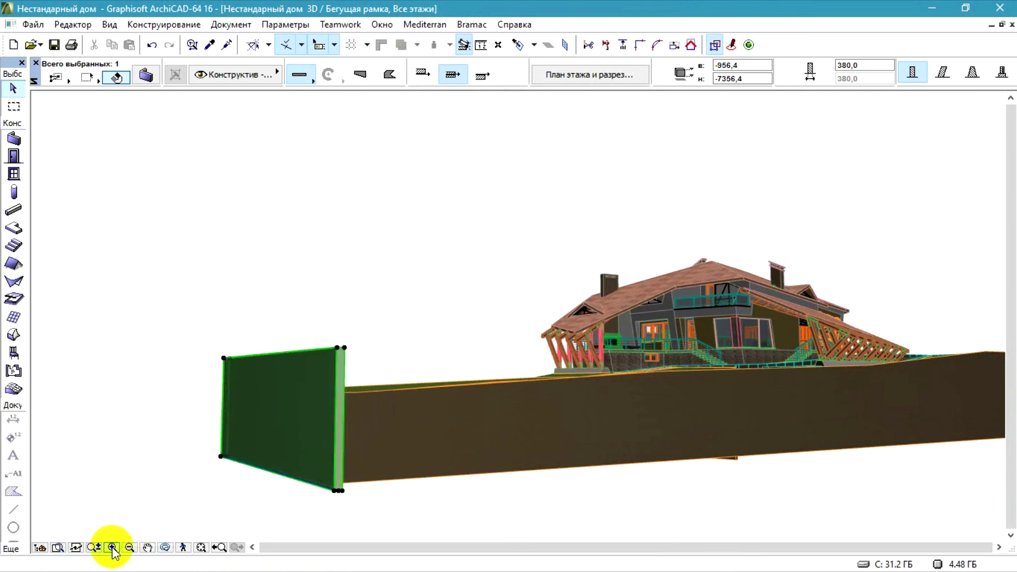
Lower the boundary wall further, to a top elevation of about -2432 mm, so it stands just above the terrain.
{"action": "left_click", "coordinate": [165, 547]}
{"action": "left_click_drag", "start_coordinate": [180, 492], "coordinate": [148, 407]}
{"action": "left_click", "coordinate": [162, 365]}
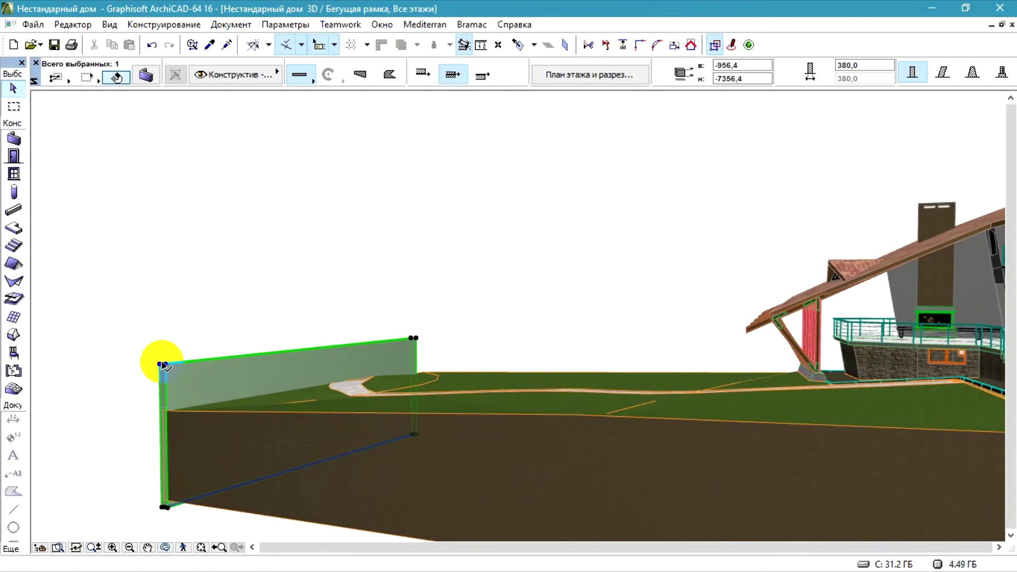
{"action": "left_click", "coordinate": [162, 366]}
{"action": "left_click", "coordinate": [174, 399]}
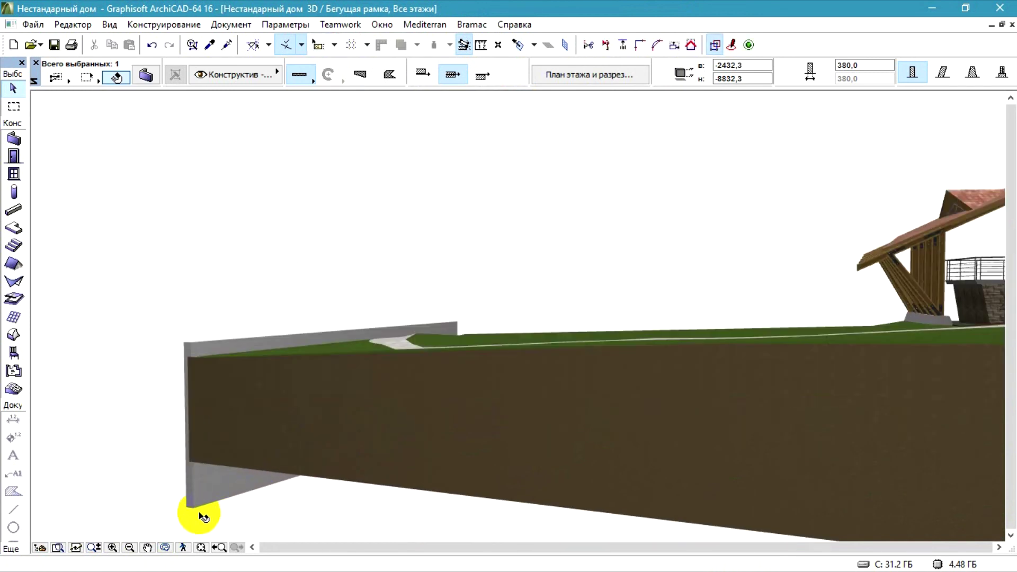
Stretch the boundary wall's bottom edge upward to about -3288 mm, leaving the wall about 855 mm high.
{"action": "left_click", "coordinate": [189, 508]}
{"action": "left_click", "coordinate": [340, 195]}
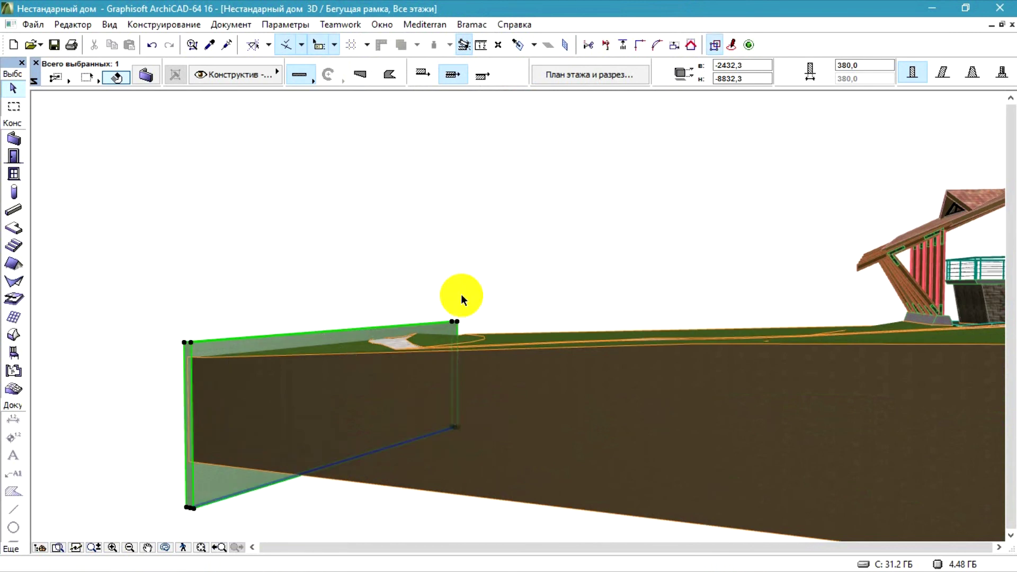
{"action": "left_click", "coordinate": [249, 462]}
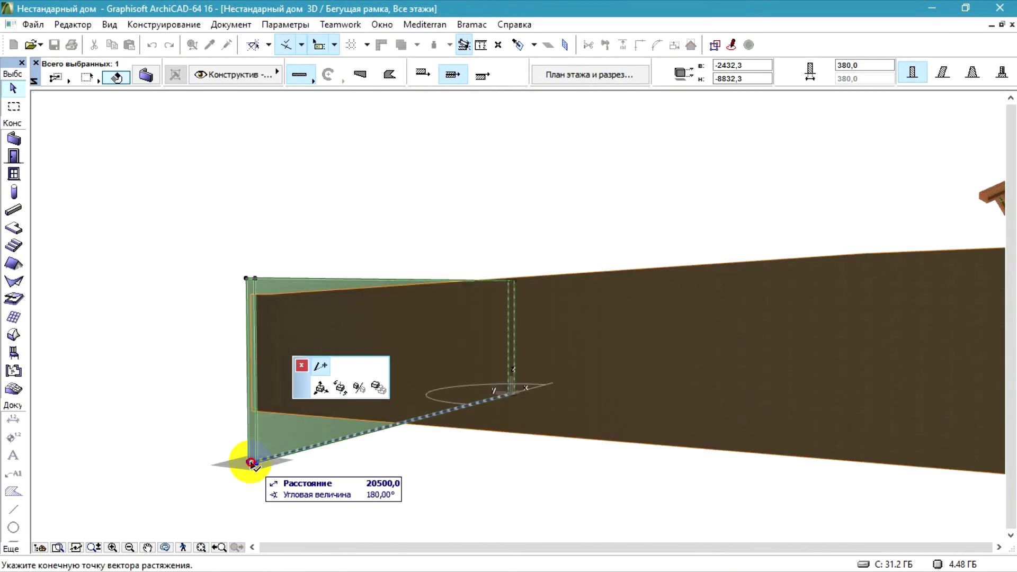
{"action": "left_click", "coordinate": [255, 465]}
{"action": "left_click", "coordinate": [256, 464]}
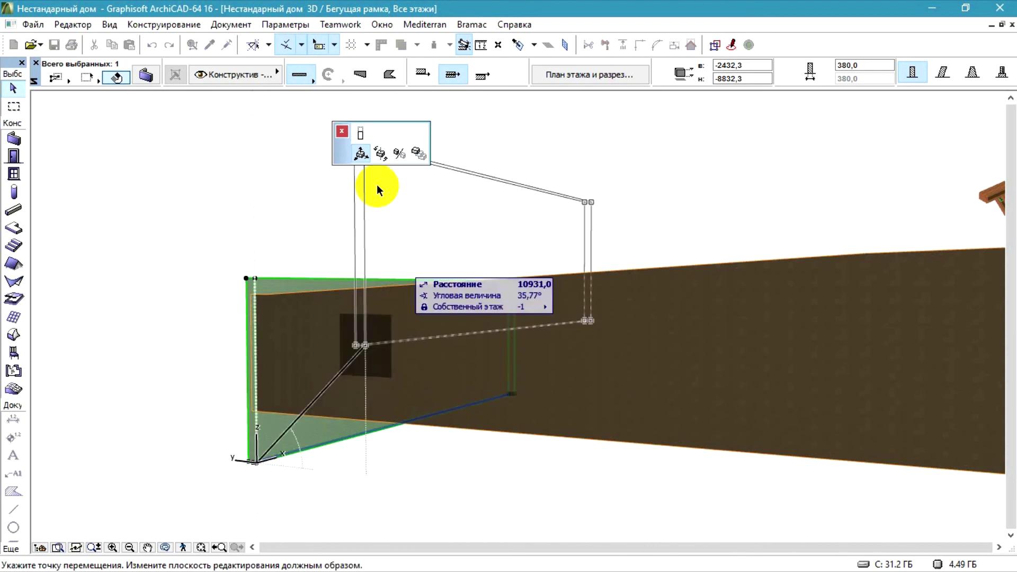
{"action": "left_click", "coordinate": [362, 135]}
{"action": "left_click", "coordinate": [253, 303]}
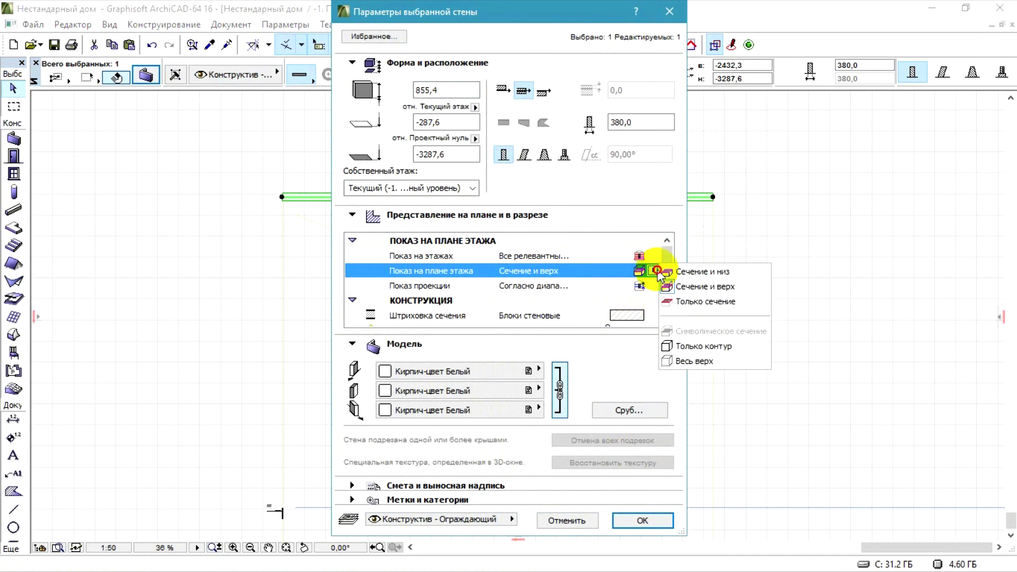
Set the boundary wall's floor plan display to outlines only (Только контур).
{"action": "left_click", "coordinate": [683, 347]}
{"action": "left_click", "coordinate": [636, 521]}
{"action": "left_click", "coordinate": [650, 431]}
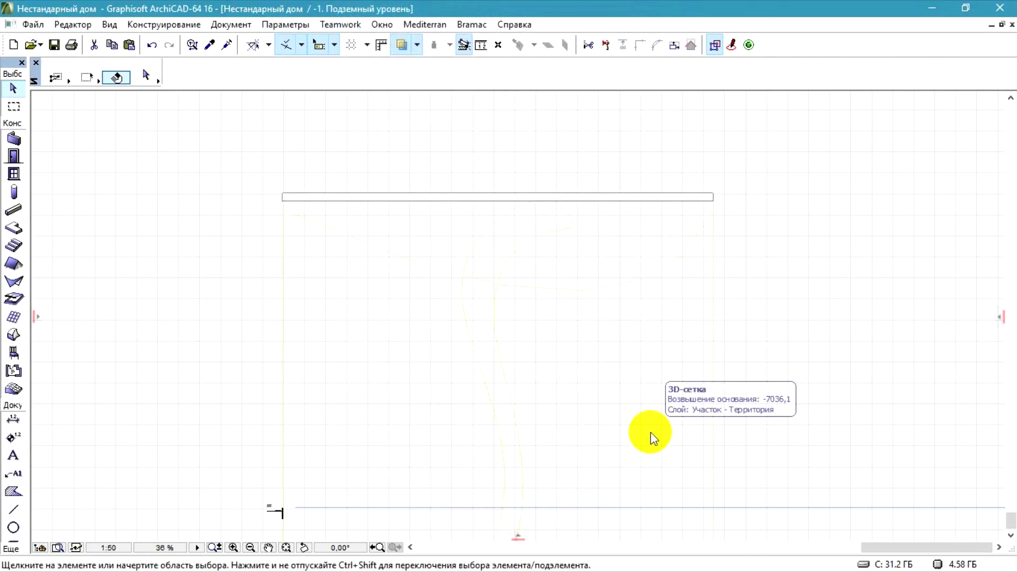
Reuse the boundary wall's settings to draw a first wall segment from its right end down the side of the plot.
{"action": "left_click", "coordinate": [570, 218]}
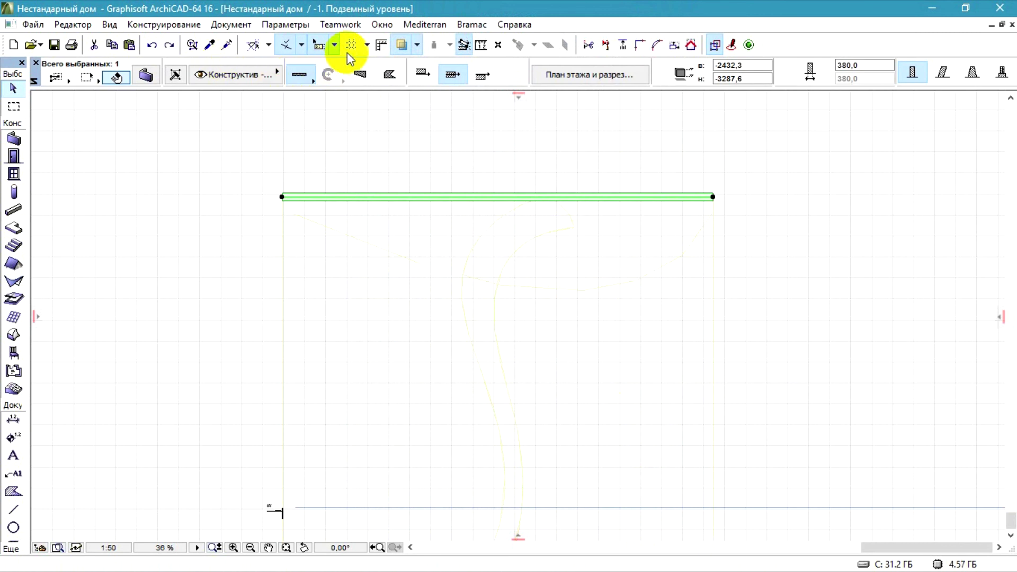
{"action": "left_click", "coordinate": [371, 263]}
{"action": "scroll", "coordinate": [514, 161], "scroll_direction": "down", "scroll_amount": 4}
{"action": "scroll", "coordinate": [629, 203], "scroll_direction": "up", "scroll_amount": 3}
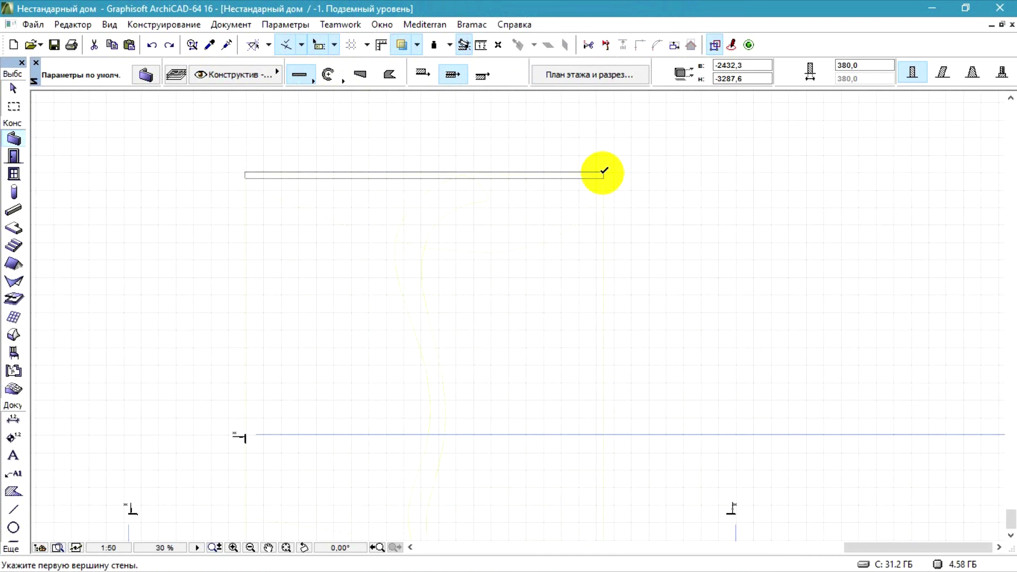
{"action": "left_click", "coordinate": [604, 173]}
{"action": "left_click", "coordinate": [604, 256]}
{"action": "left_click", "coordinate": [604, 437]}
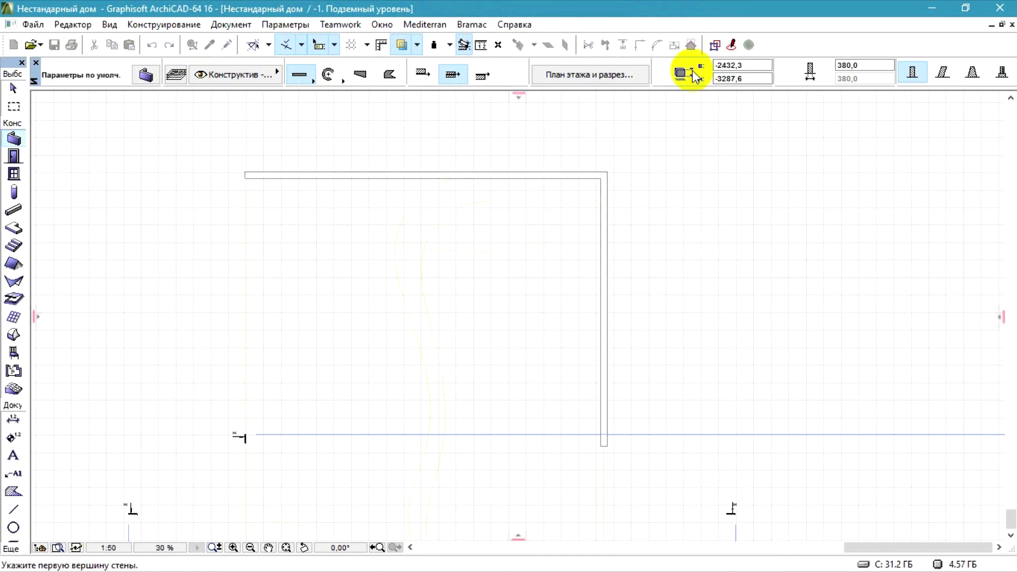
Continue the wall down the same side of the plot with several separate segments placed end to end past the house.
{"action": "scroll", "coordinate": [652, 227], "scroll_direction": "down", "scroll_amount": 3}
{"action": "left_click", "coordinate": [631, 333]}
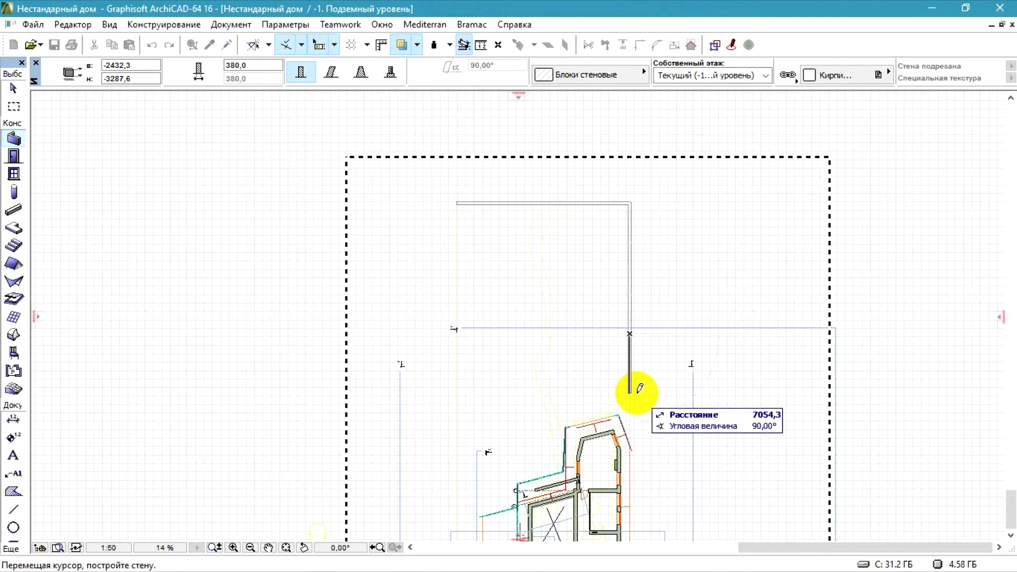
{"action": "left_click", "coordinate": [630, 383]}
{"action": "scroll", "coordinate": [625, 303], "scroll_direction": "down", "scroll_amount": 2}
{"action": "scroll", "coordinate": [632, 372], "scroll_direction": "up", "scroll_amount": 2}
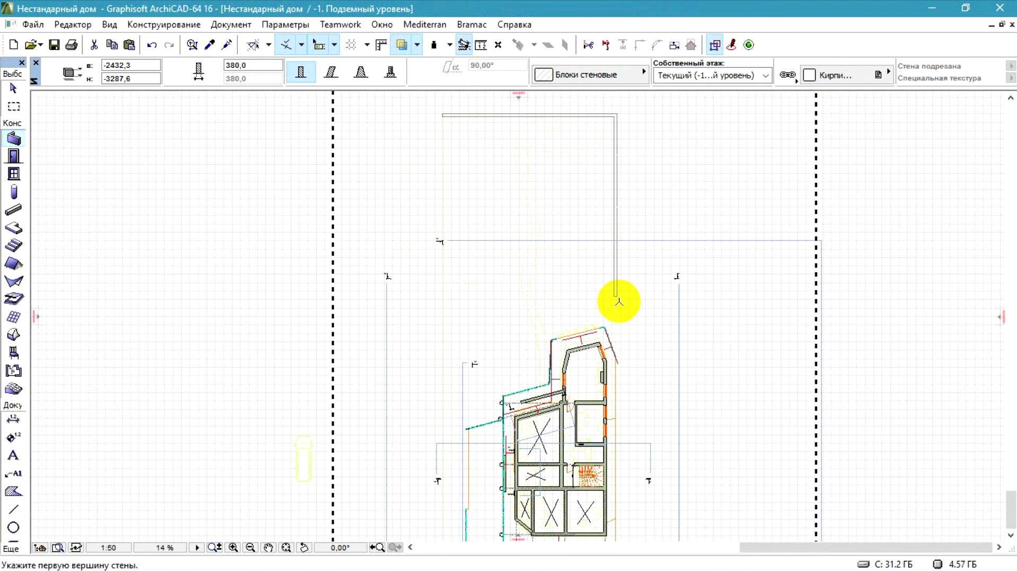
{"action": "left_click", "coordinate": [616, 296]}
{"action": "left_click", "coordinate": [616, 345]}
{"action": "left_click", "coordinate": [617, 404]}
{"action": "scroll", "coordinate": [614, 231], "scroll_direction": "down", "scroll_amount": 2}
{"action": "scroll", "coordinate": [621, 410], "scroll_direction": "up", "scroll_amount": 3}
{"action": "left_click", "coordinate": [610, 308]}
{"action": "left_click", "coordinate": [613, 367]}
Show the fence walls in 3D and lower one wall at the plot corner to a top elevation of -2731 mm.
{"action": "key", "text": "F3"}
{"action": "mouse_move", "coordinate": [631, 400]}
{"action": "middle_mouse_down", "text": "shift"}
{"action": "mouse_move", "coordinate": [596, 348]}
{"action": "mouse_move", "coordinate": [452, 309]}
{"action": "mouse_move", "coordinate": [490, 355]}
{"action": "mouse_move", "coordinate": [436, 383]}
{"action": "middle_mouse_up", "text": "shift"}
{"action": "left_click", "coordinate": [492, 382]}
{"action": "middle_click_drag", "start_coordinate": [520, 358], "coordinate": [480, 373], "text": "shift"}
{"action": "left_click", "coordinate": [480, 373]}
{"action": "left_click", "coordinate": [482, 359]}
{"action": "middle_click_drag", "start_coordinate": [486, 390], "coordinate": [614, 281], "text": "shift"}
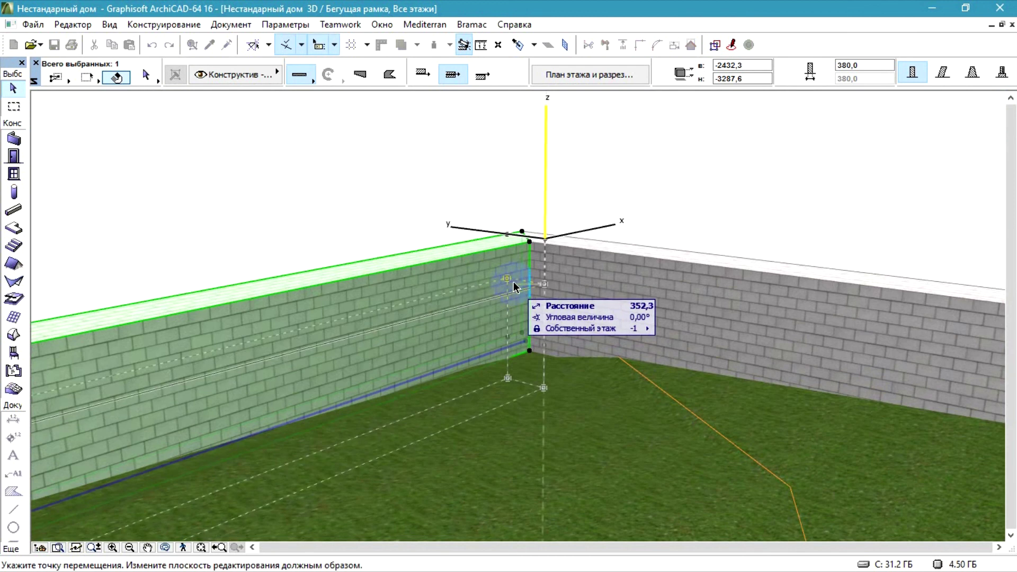
{"action": "left_click", "coordinate": [514, 278]}
Raise the side wall segment beyond the wooden roof supports to a top elevation of about -1805 mm.
{"action": "scroll", "coordinate": [519, 271], "scroll_direction": "down", "scroll_amount": 3}
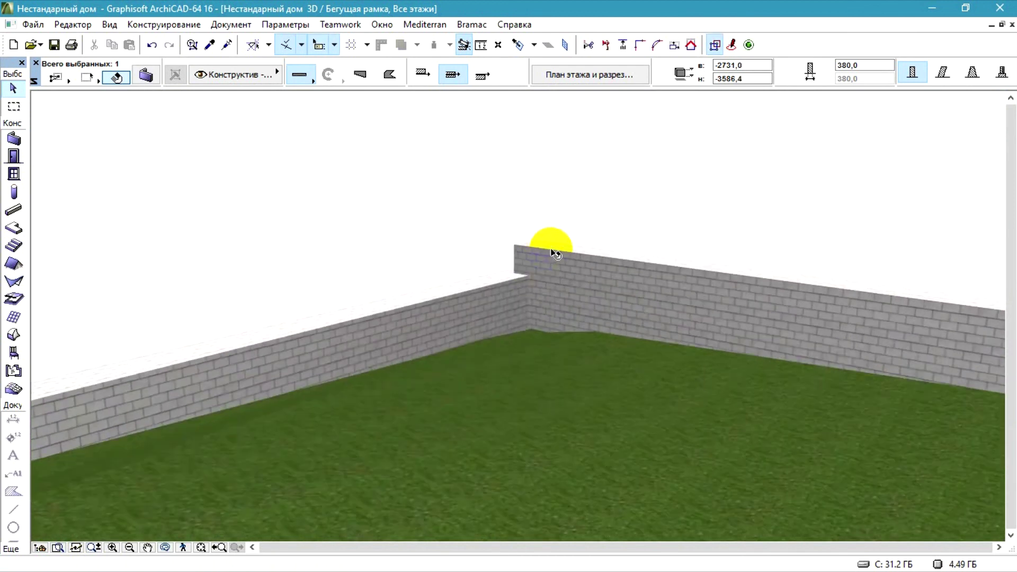
{"action": "scroll", "coordinate": [547, 251], "scroll_direction": "down", "scroll_amount": 6}
{"action": "key", "text": "ctrl+z"}
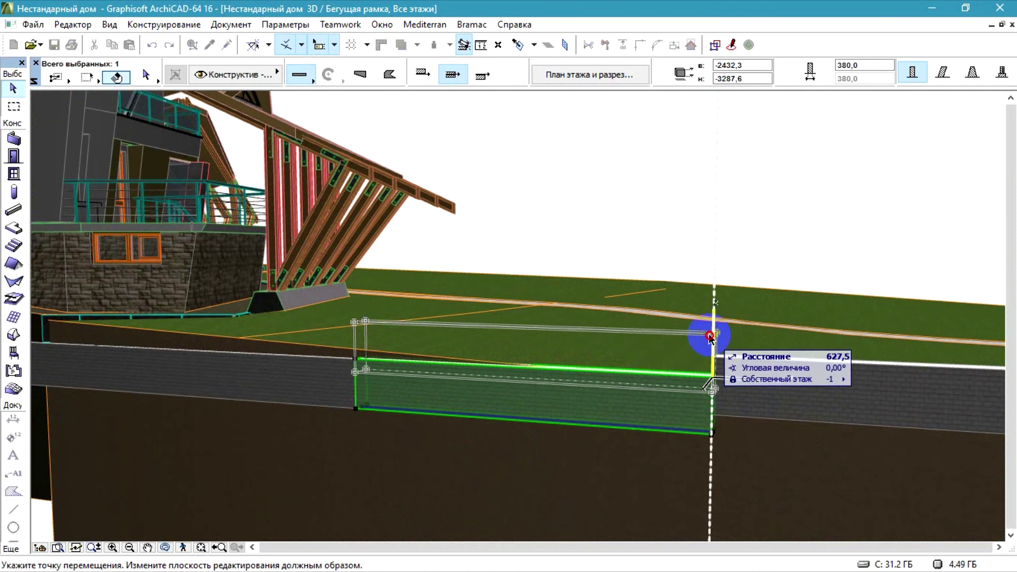
{"action": "left_click", "coordinate": [638, 303]}
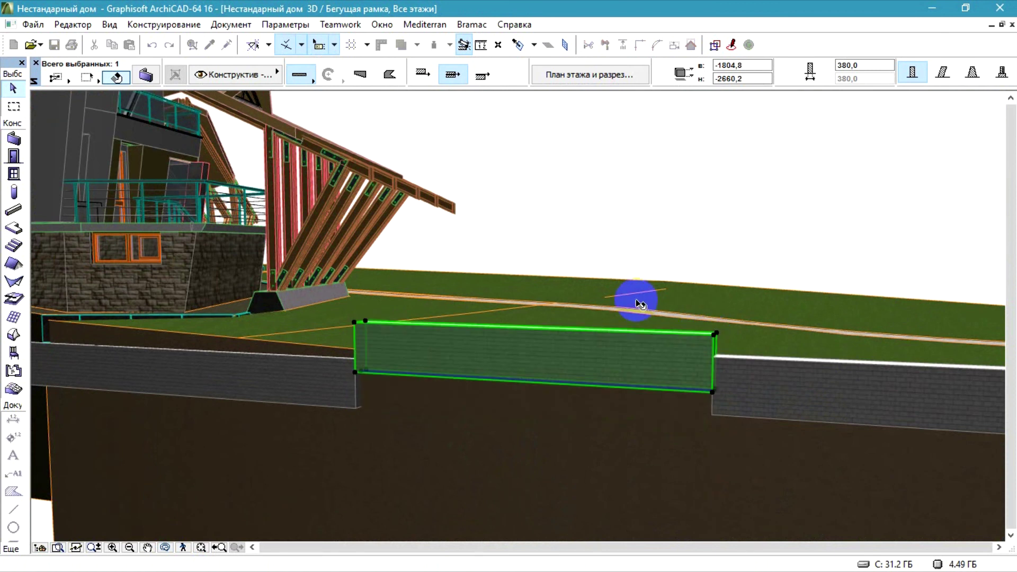
Raise the next side segment towards the house to a top elevation of about -1446 mm.
{"action": "middle_click_drag", "start_coordinate": [616, 293], "coordinate": [436, 304], "text": "shift"}
{"action": "scroll", "coordinate": [445, 300], "scroll_direction": "down", "scroll_amount": 4}
{"action": "middle_click_drag", "start_coordinate": [742, 277], "coordinate": [275, 268], "text": "shift"}
{"action": "scroll", "coordinate": [429, 291], "scroll_direction": "up", "scroll_amount": 4}
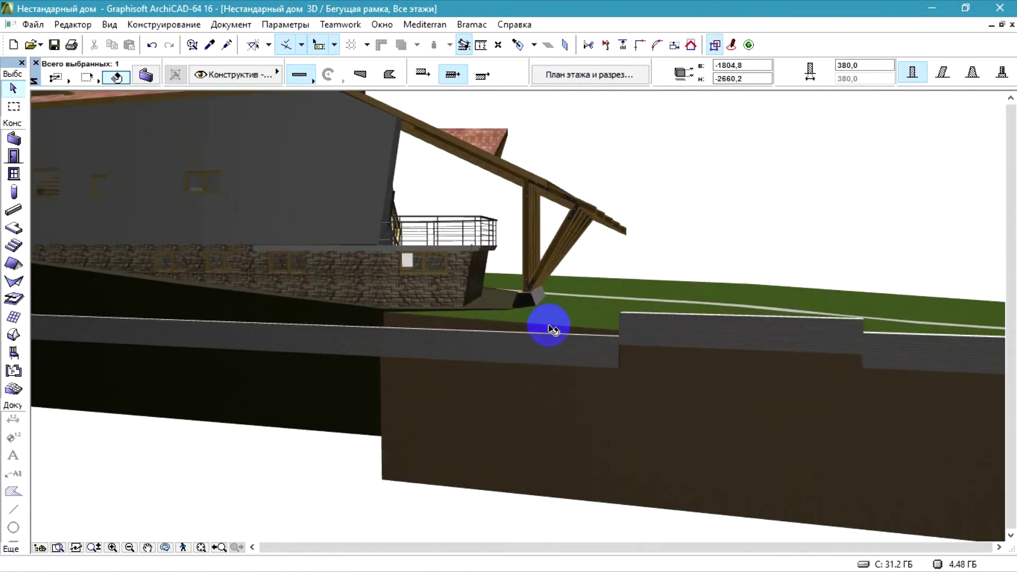
{"action": "left_click", "coordinate": [513, 350]}
{"action": "key", "text": "ctrl+d"}
{"action": "left_click", "coordinate": [621, 335]}
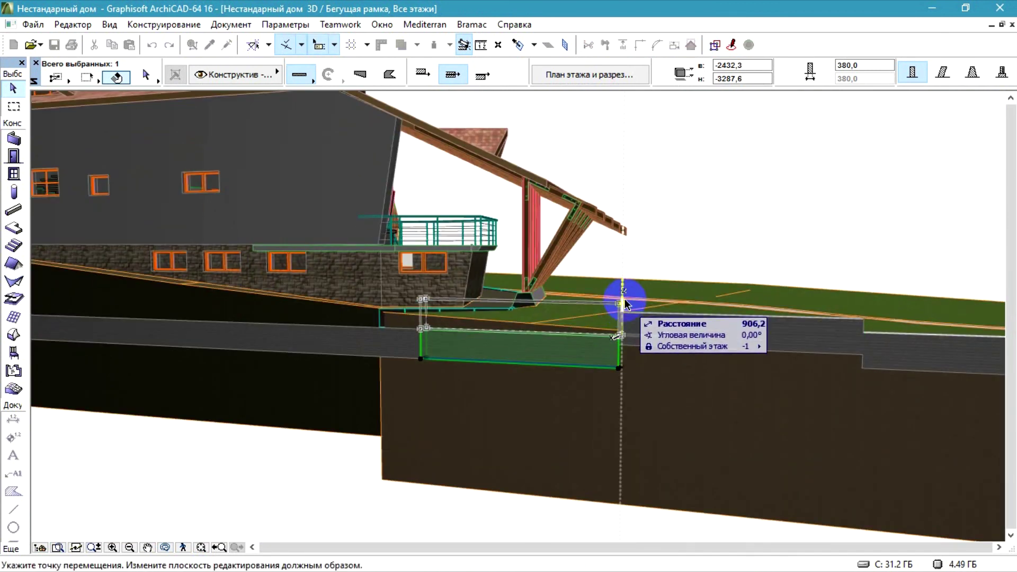
{"action": "left_click", "coordinate": [624, 301]}
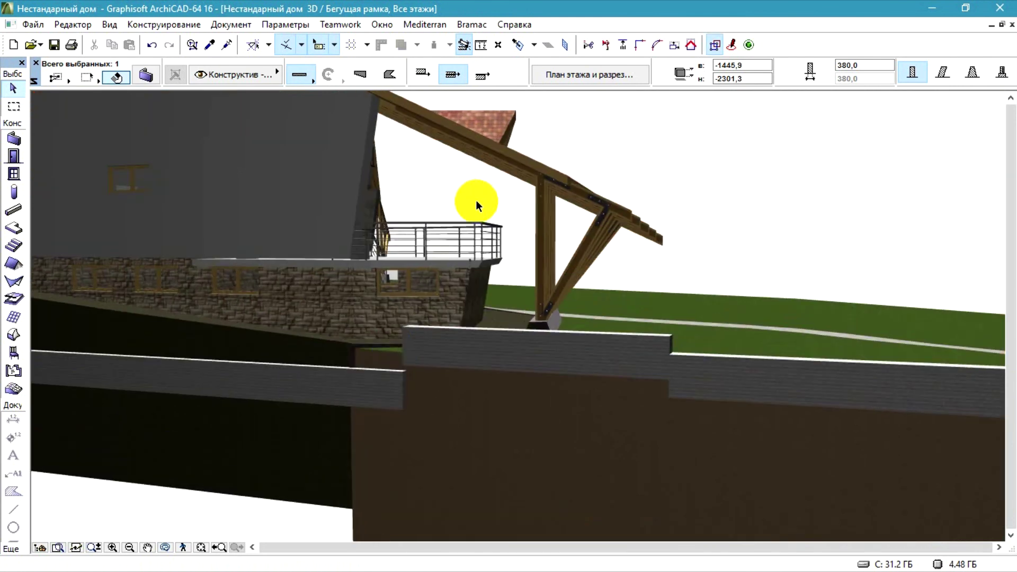
Raise the following side segment beside the stone basement to a top elevation of about -1282 mm.
{"action": "left_click", "coordinate": [376, 377]}
{"action": "left_click", "coordinate": [408, 376]}
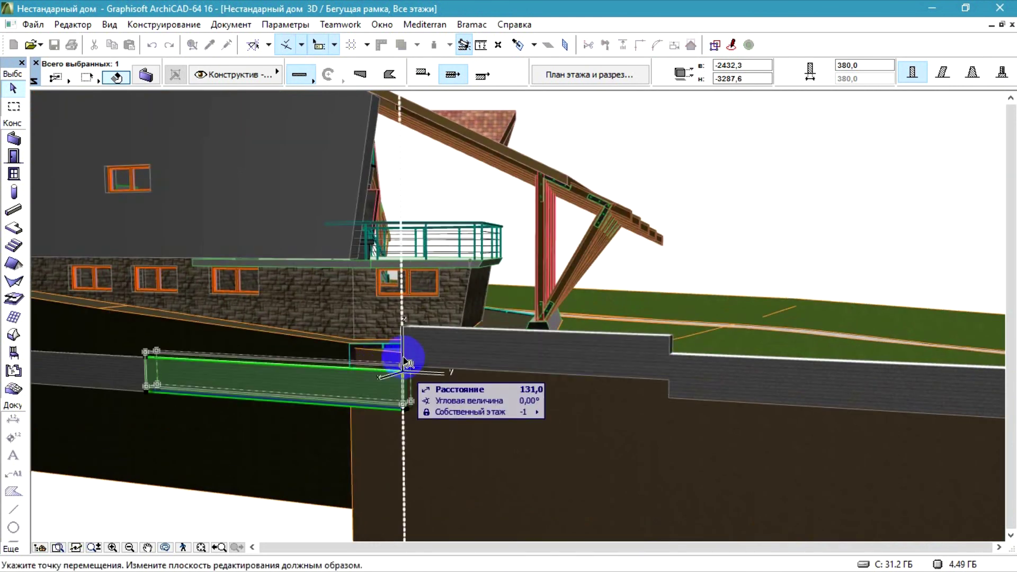
{"action": "left_click", "coordinate": [404, 322]}
{"action": "scroll", "coordinate": [564, 351], "scroll_direction": "down", "scroll_amount": 2}
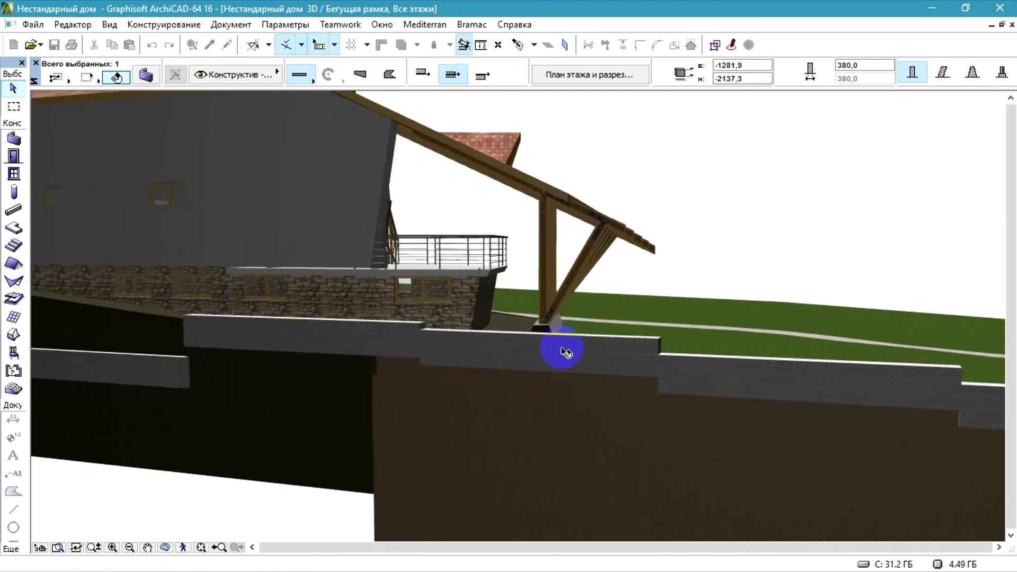
Lower the long wall segment beside the stone basement to a top elevation of about -308.5 mm.
{"action": "scroll", "coordinate": [110, 329], "scroll_direction": "up", "scroll_amount": 1}
{"action": "middle_click_drag", "start_coordinate": [111, 328], "coordinate": [729, 335], "text": "shift"}
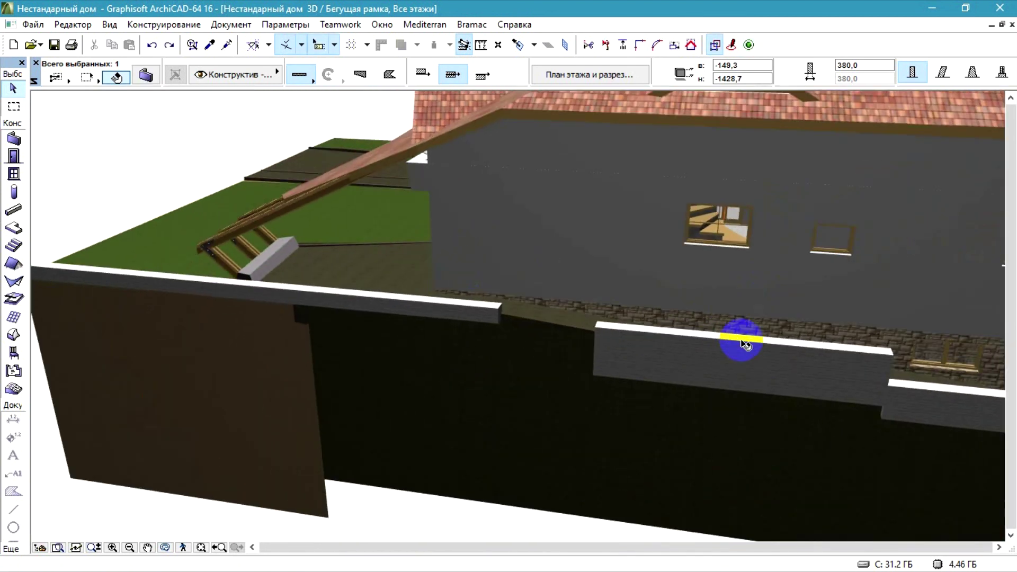
{"action": "key", "text": "ctrl+d"}
{"action": "left_click", "coordinate": [893, 355]}
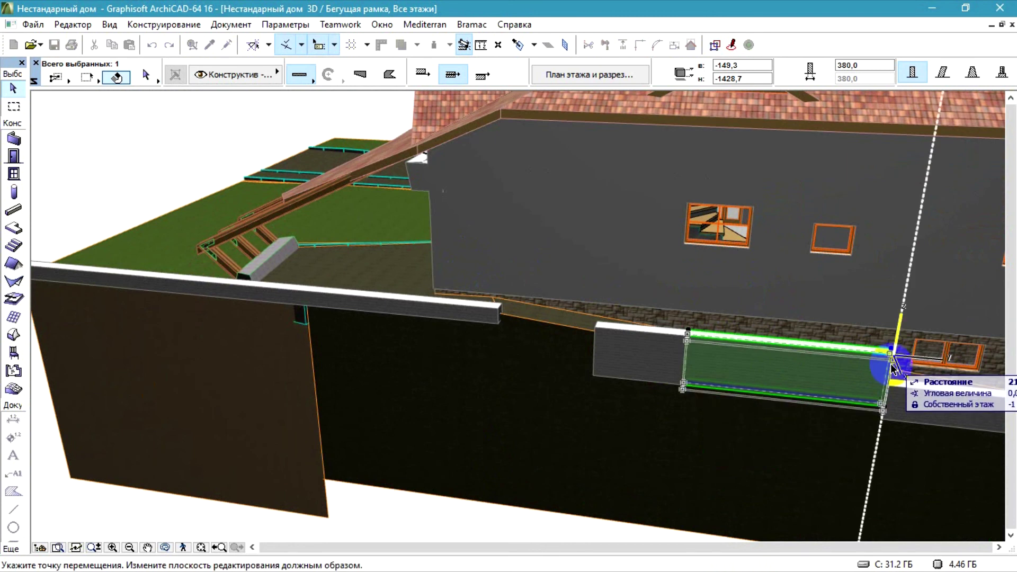
{"action": "left_click", "coordinate": [896, 361]}
Lower the same long segment slightly further towards the neighbouring lower wall.
{"action": "scroll", "coordinate": [887, 363], "scroll_direction": "up", "scroll_amount": 1}
{"action": "scroll", "coordinate": [875, 366], "scroll_direction": "down", "scroll_amount": 1}
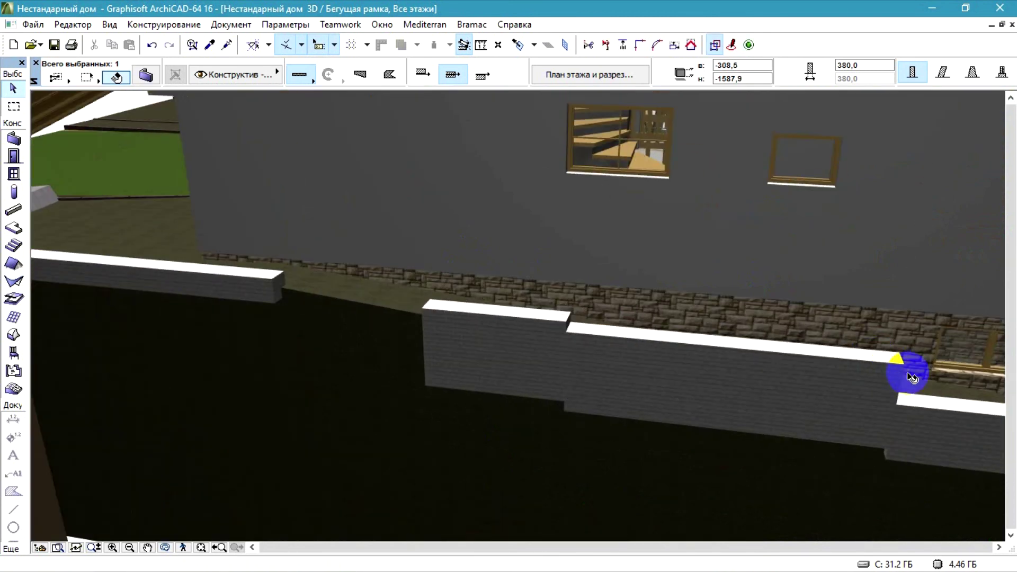
{"action": "key", "text": "ctrl+d"}
{"action": "left_click", "coordinate": [898, 361]}
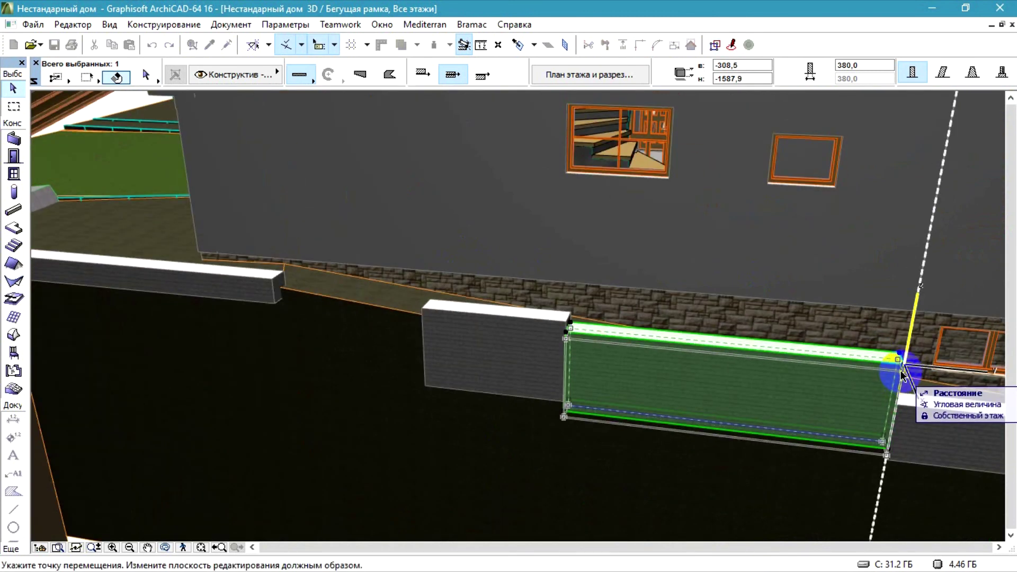
{"action": "left_click", "coordinate": [893, 375]}
Copy the short wall segment about 2165 mm along the boundary line towards the remaining gap.
{"action": "middle_click_drag", "start_coordinate": [415, 388], "coordinate": [169, 548], "text": "shift"}
{"action": "middle_click_drag", "start_coordinate": [559, 315], "coordinate": [352, 339], "text": "shift"}
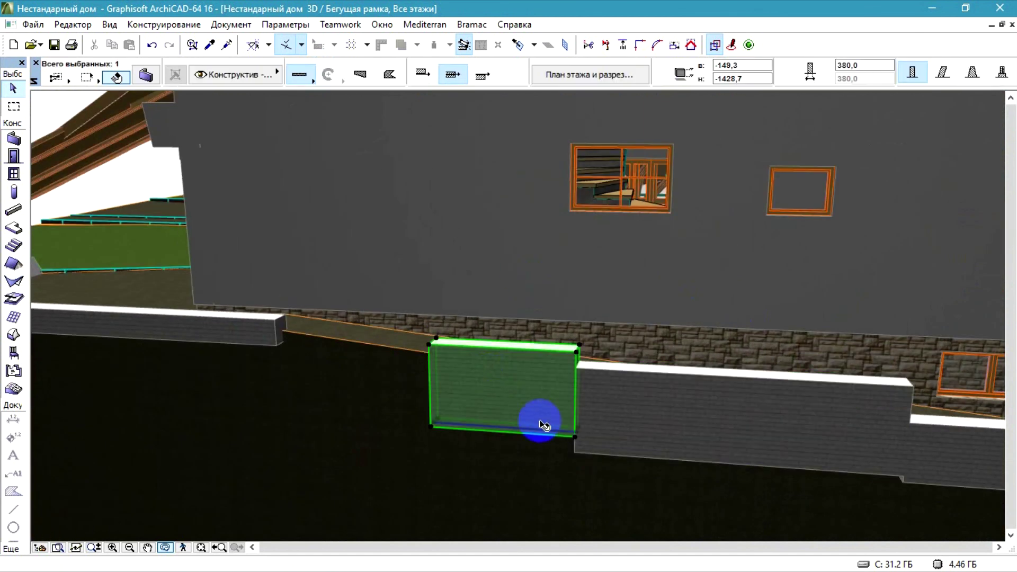
{"action": "key", "text": "ctrl+d"}
{"action": "left_click", "coordinate": [576, 432]}
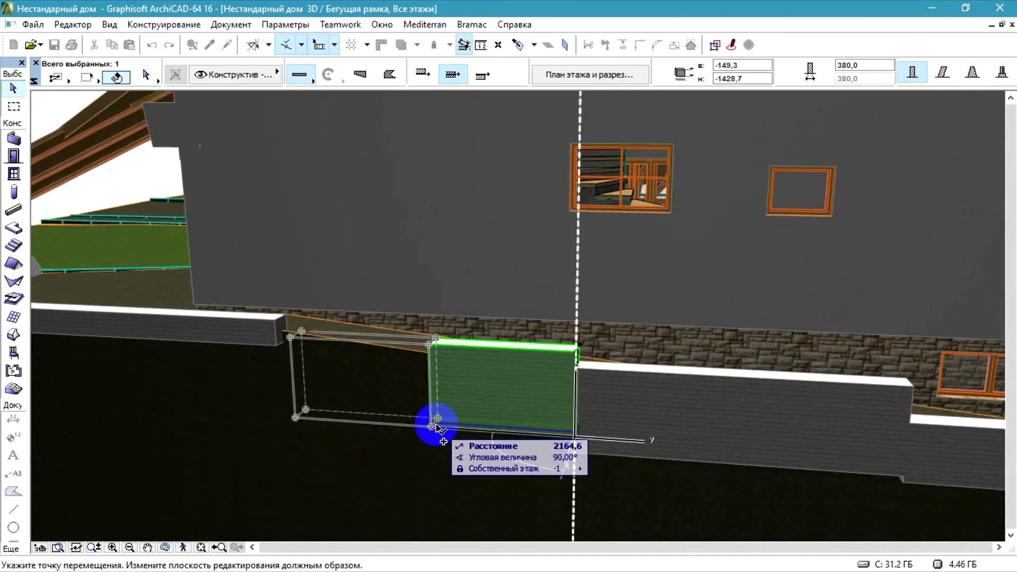
{"action": "left_click", "coordinate": [438, 423]}
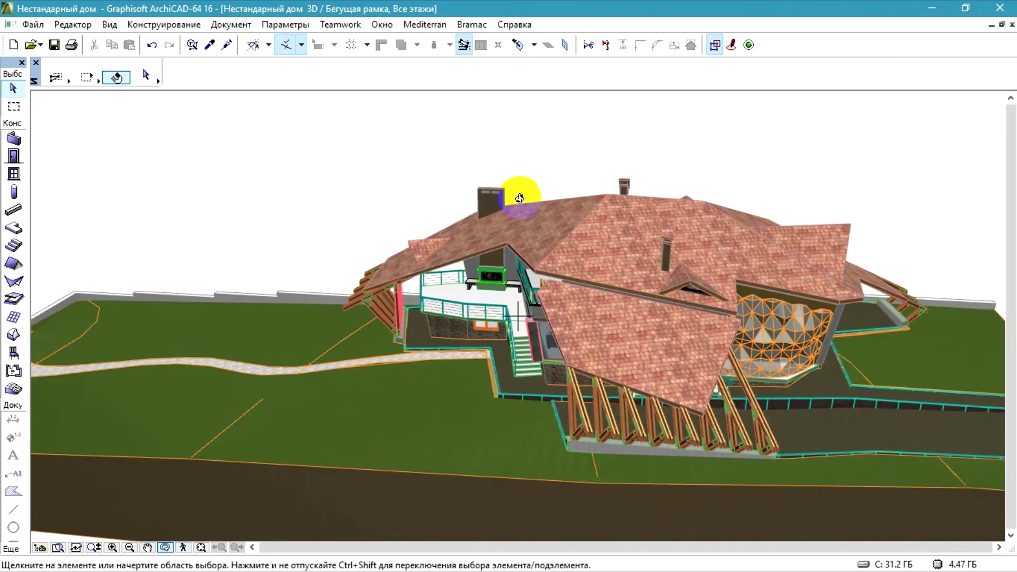
Start a Find and Select search with an added criterion and pick up the wall type from a boundary wall.
{"action": "left_click_drag", "start_coordinate": [570, 224], "coordinate": [598, 276]}
{"action": "scroll", "coordinate": [194, 276], "scroll_direction": "up", "scroll_amount": 3}
{"action": "scroll", "coordinate": [195, 275], "scroll_direction": "up", "scroll_amount": 2}
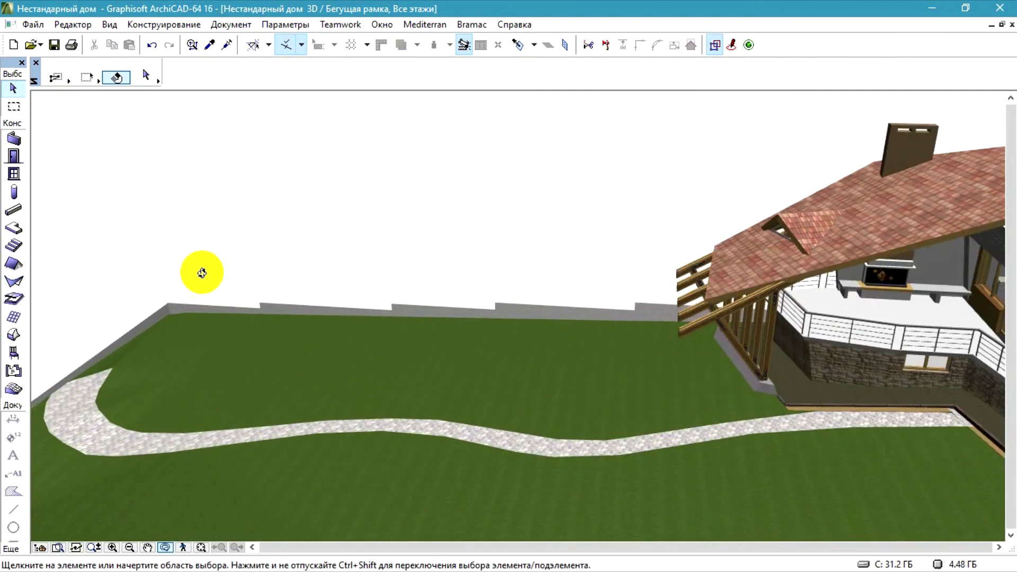
{"action": "key", "text": "ctrl+f"}
{"action": "scroll", "coordinate": [392, 292], "scroll_direction": "up", "scroll_amount": 2}
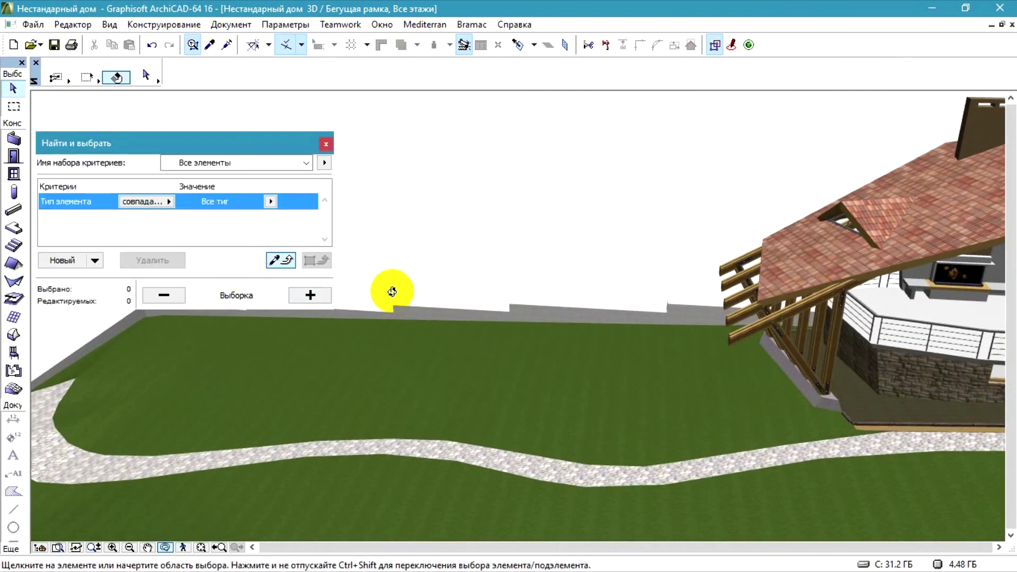
{"action": "left_click", "coordinate": [62, 260]}
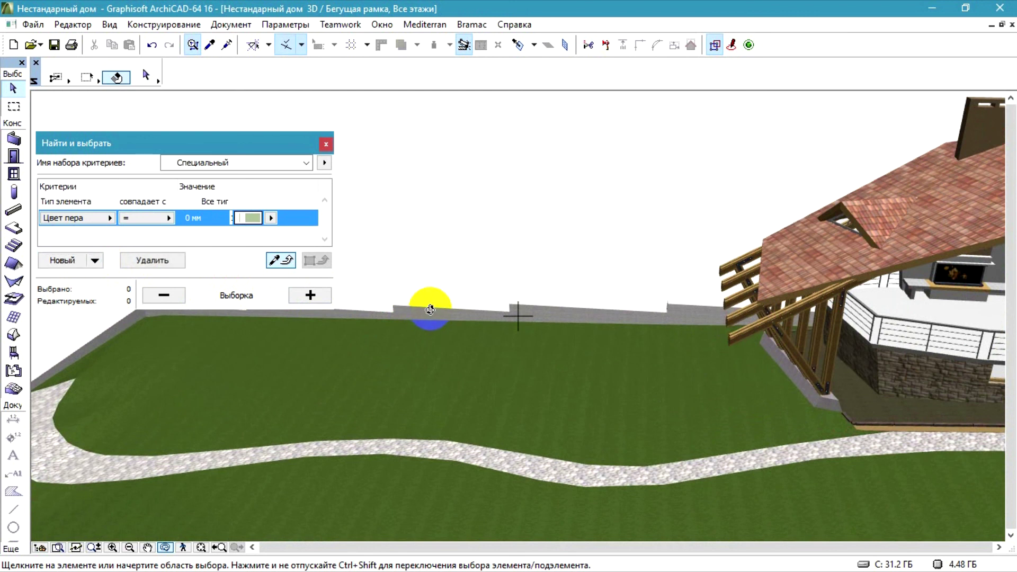
{"action": "left_click", "coordinate": [430, 313]}
{"action": "left_click", "coordinate": [431, 306]}
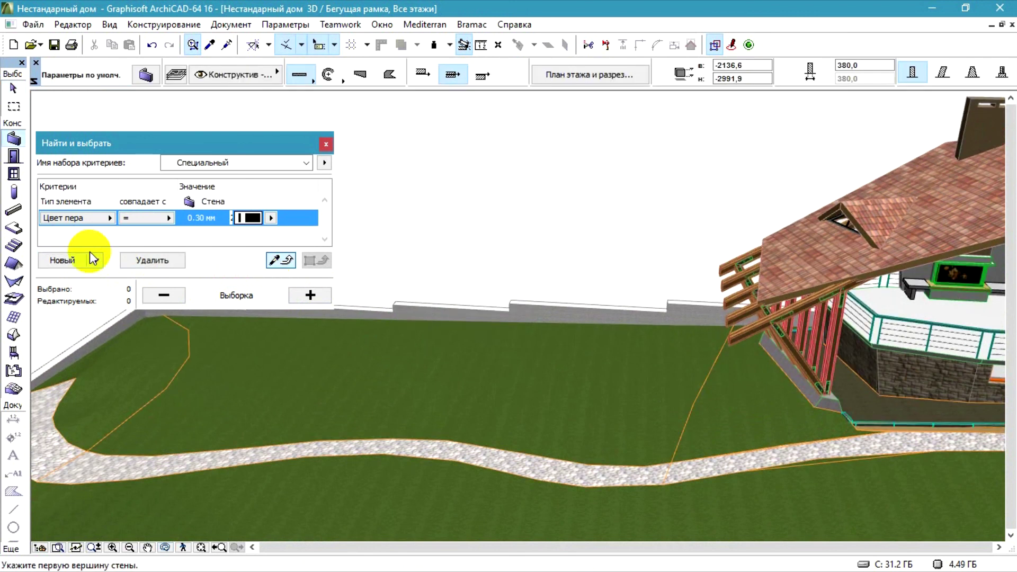
Select all walls matching the brick surface (Покрытие), exclude the wall closing the plot's end, and group the stepped walls.
{"action": "left_click", "coordinate": [77, 218]}
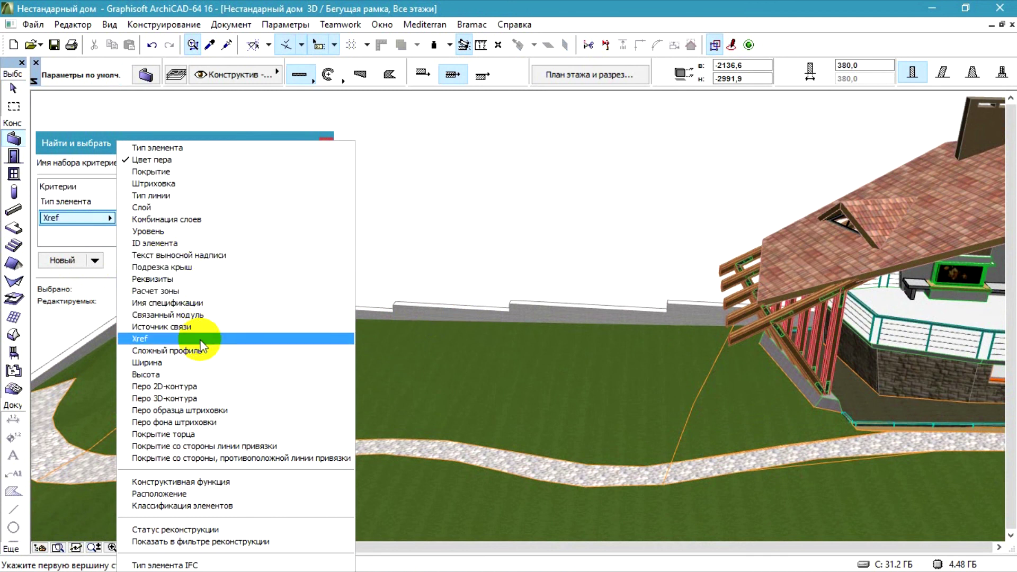
{"action": "left_click", "coordinate": [175, 171]}
{"action": "scroll", "coordinate": [685, 280], "scroll_direction": "down", "scroll_amount": 2}
{"action": "left_click", "coordinate": [305, 292]}
{"action": "left_click_drag", "start_coordinate": [112, 144], "coordinate": [376, 138]}
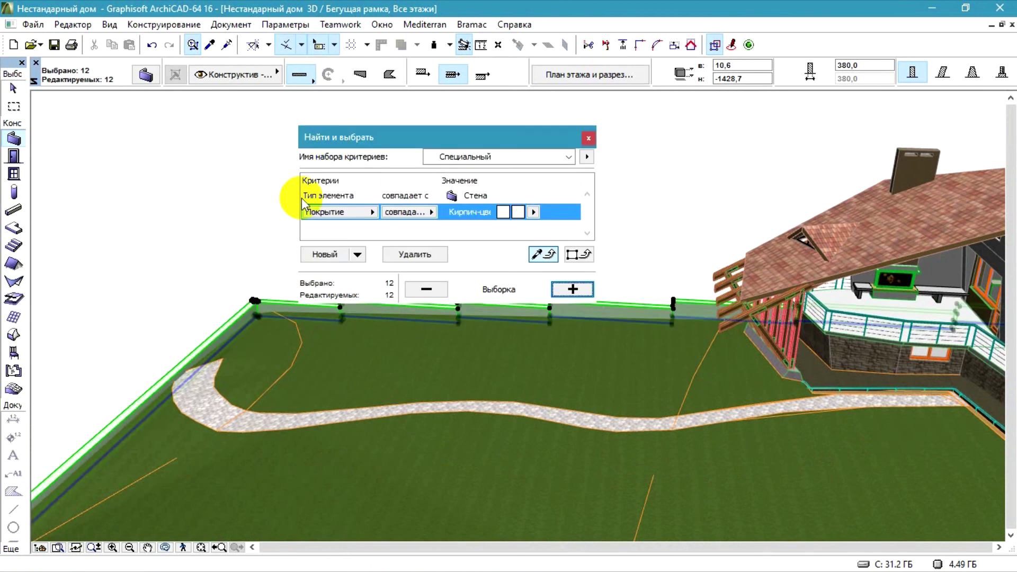
{"action": "key", "text": "Escape"}
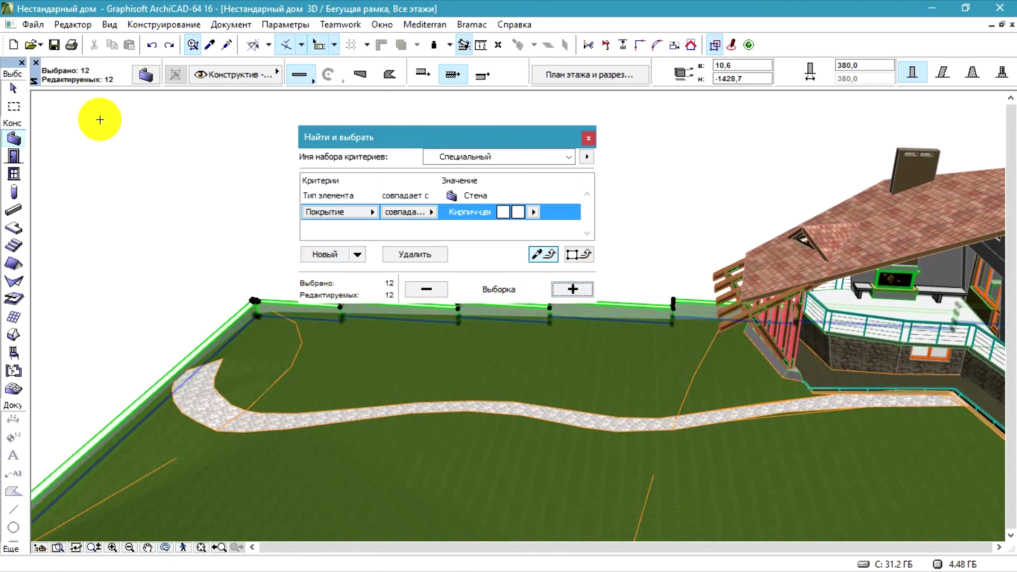
{"action": "left_click", "coordinate": [203, 358], "text": "shift"}
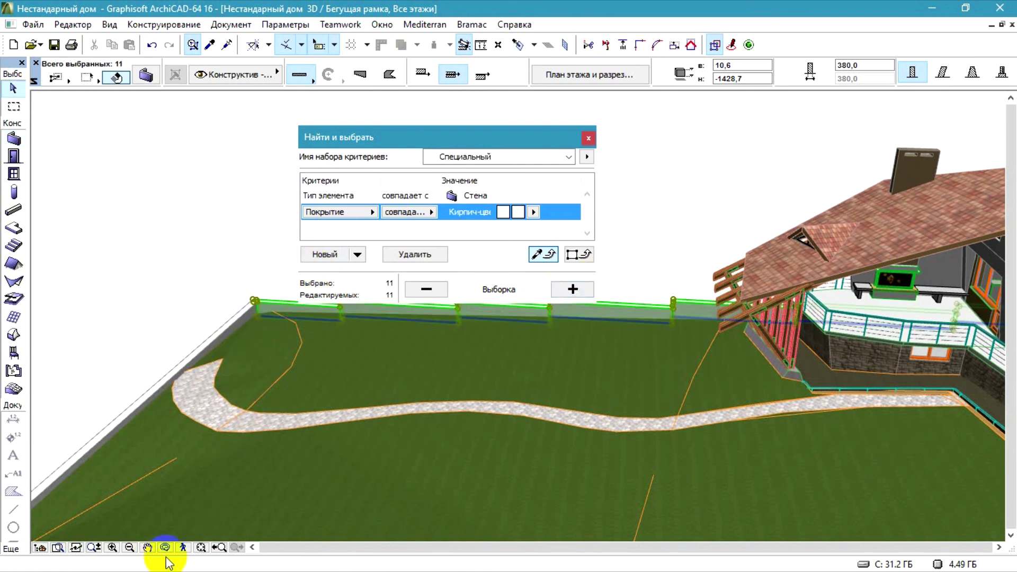
On the floor plan, copy the grouped stepped walls from the plot corner to the opposite end of the end wall.
{"action": "left_click", "coordinate": [1011, 25]}
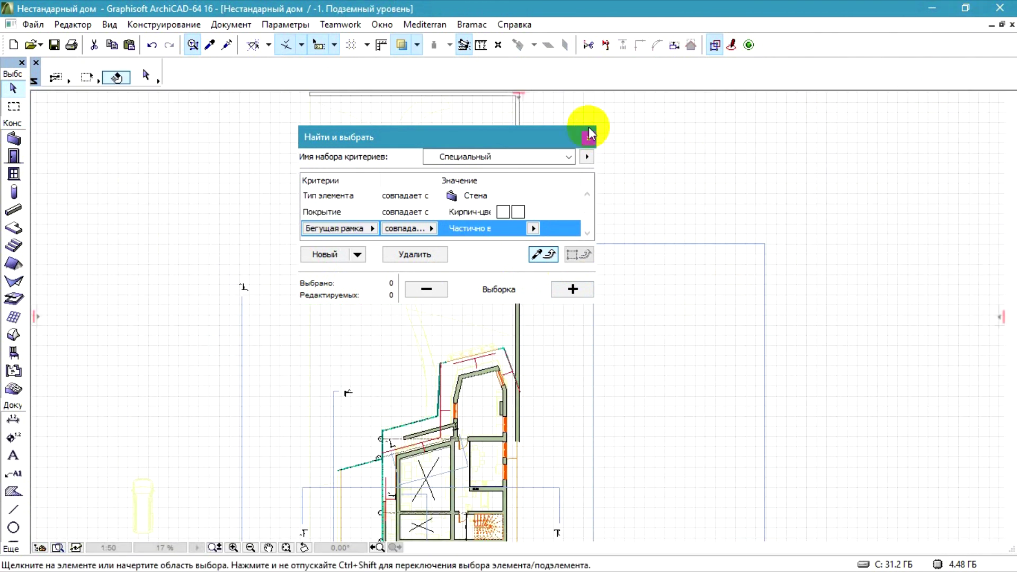
{"action": "left_click", "coordinate": [588, 138]}
{"action": "left_click", "coordinate": [517, 254]}
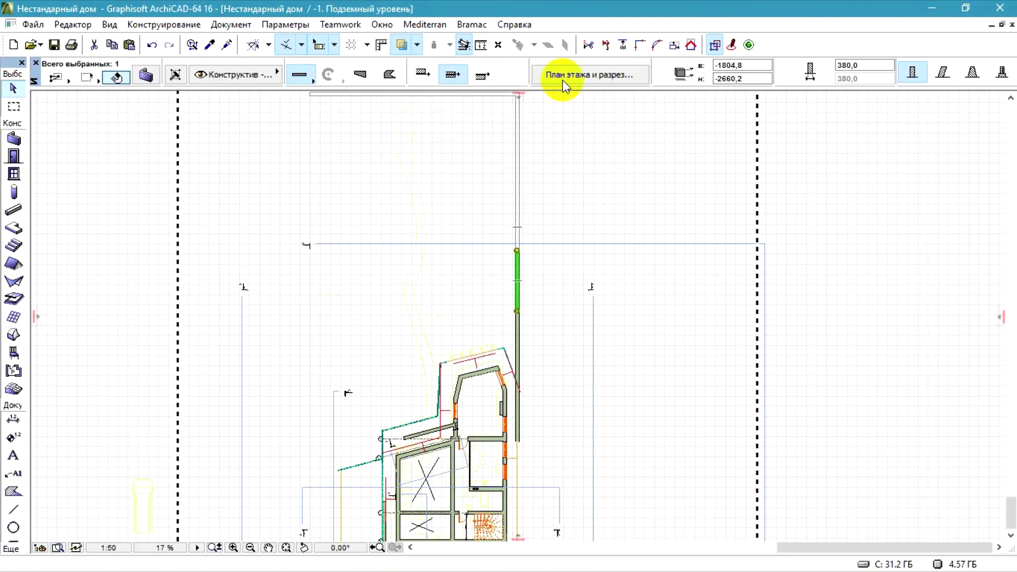
{"action": "left_click", "coordinate": [716, 42]}
{"action": "middle_click_drag", "start_coordinate": [522, 206], "coordinate": [480, 342]}
{"action": "scroll", "coordinate": [487, 220], "scroll_direction": "down", "scroll_amount": 1}
{"action": "scroll", "coordinate": [487, 223], "scroll_direction": "up", "scroll_amount": 3}
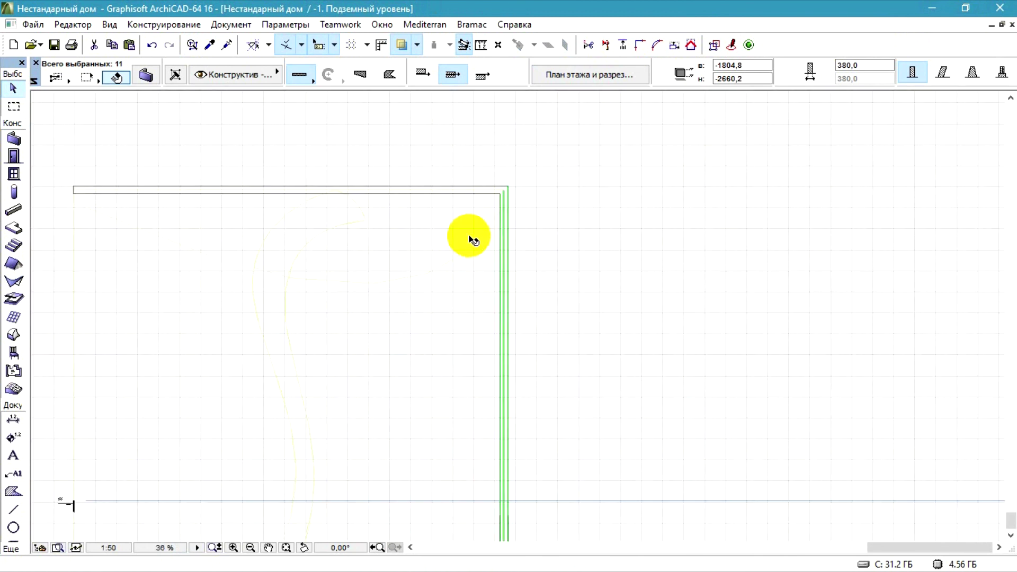
{"action": "left_click", "coordinate": [504, 192]}
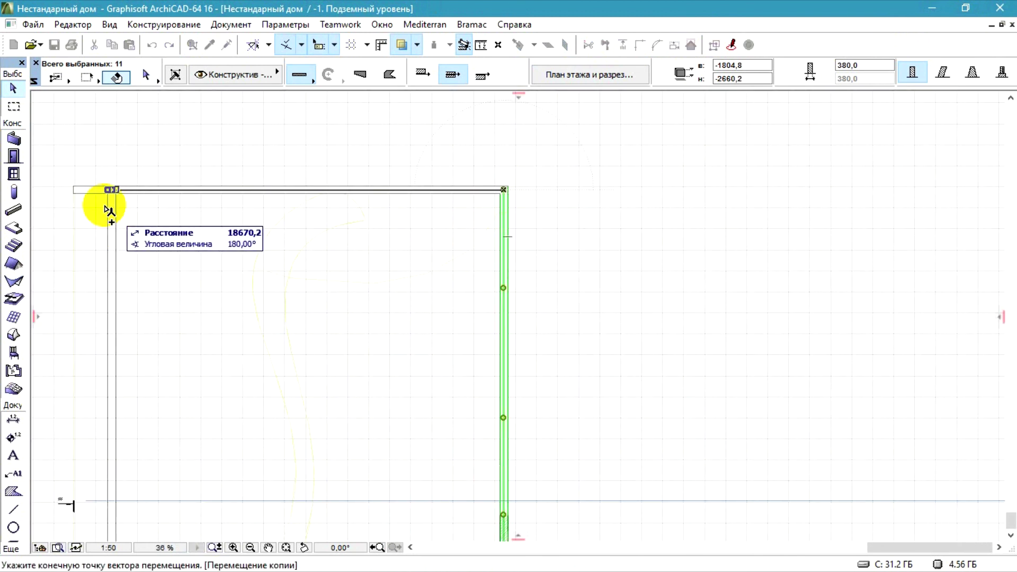
{"action": "left_click", "coordinate": [73, 189]}
Show the plot in 3D with the copied stepped walls along its second side.
{"action": "scroll", "coordinate": [482, 141], "scroll_direction": "down", "scroll_amount": 5}
{"action": "left_click", "coordinate": [531, 142]}
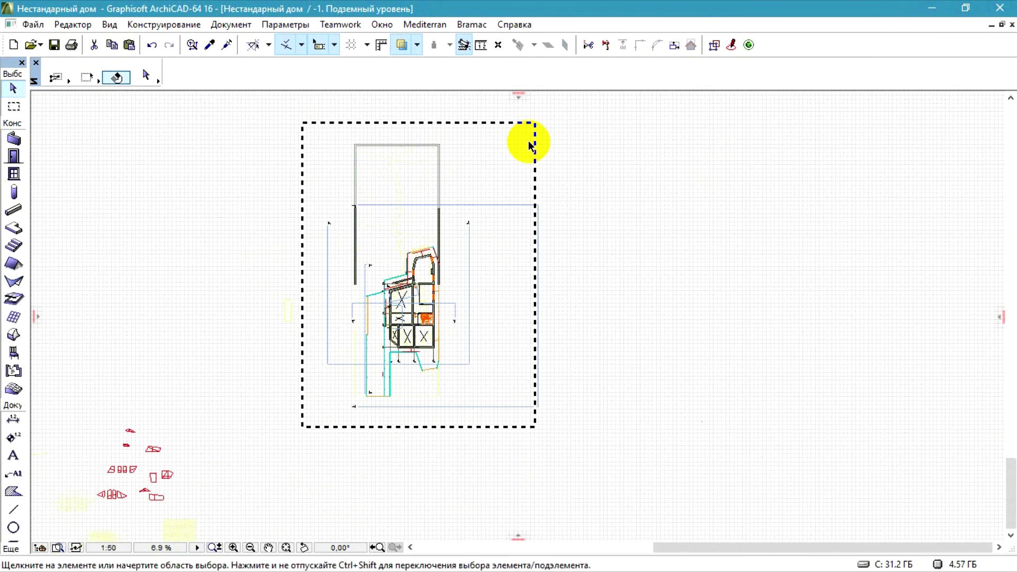
{"action": "key", "text": "F5"}
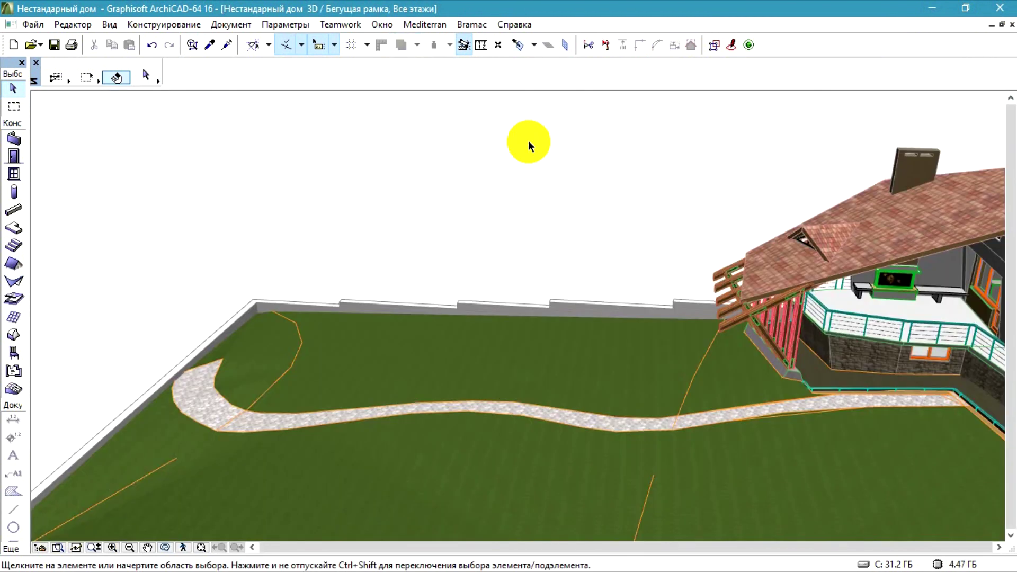
{"action": "left_click", "coordinate": [178, 450]}
{"action": "key", "text": "ctrl+a"}
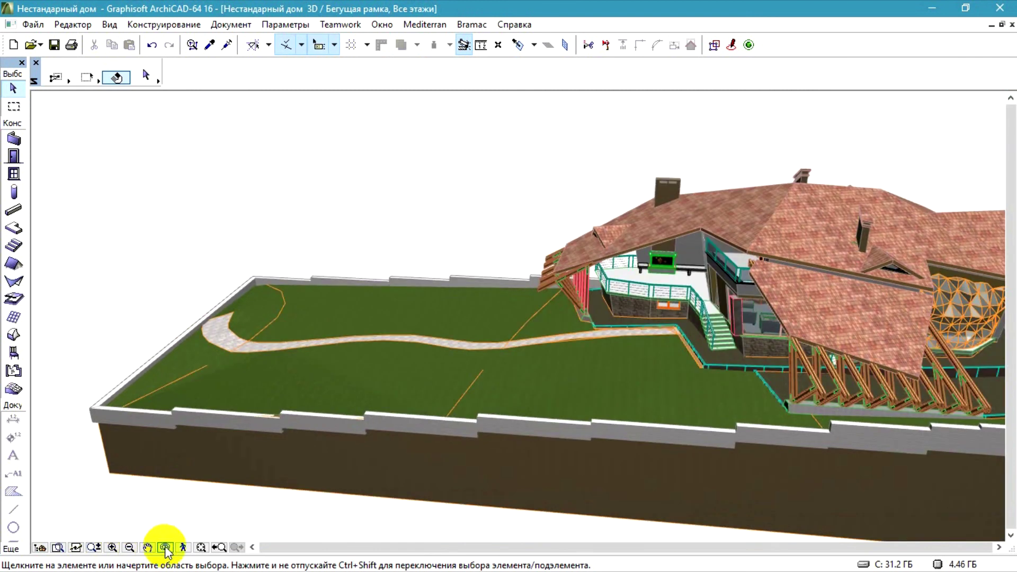
Lower the terrain mesh vertex near the plot's far corner so the ground stays below the copied walls.
{"action": "left_click_drag", "start_coordinate": [516, 333], "coordinate": [281, 243]}
{"action": "scroll", "coordinate": [283, 268], "scroll_direction": "up", "scroll_amount": 6}
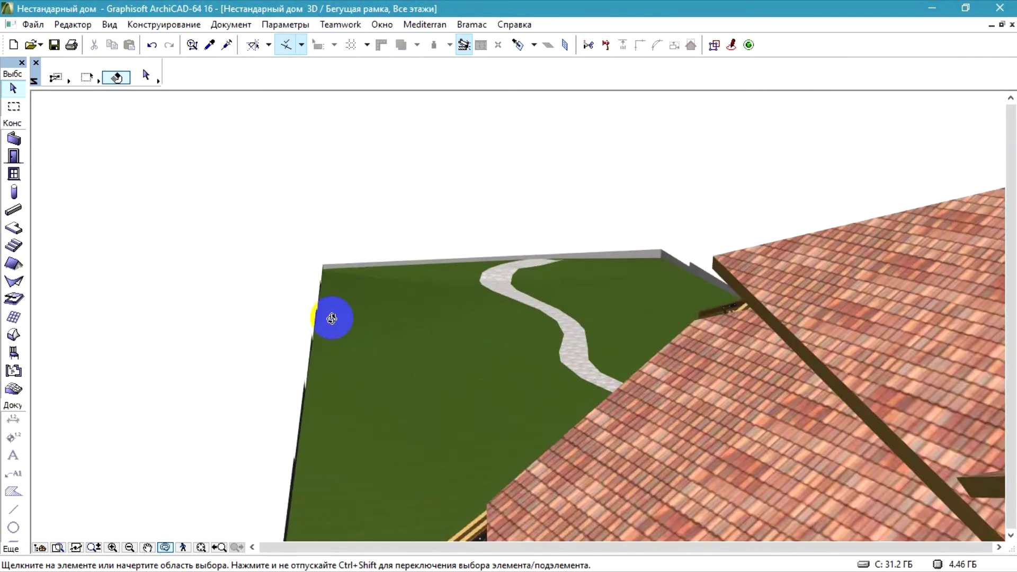
{"action": "left_click_drag", "start_coordinate": [318, 326], "coordinate": [50, 357]}
{"action": "scroll", "coordinate": [49, 356], "scroll_direction": "down", "scroll_amount": 7}
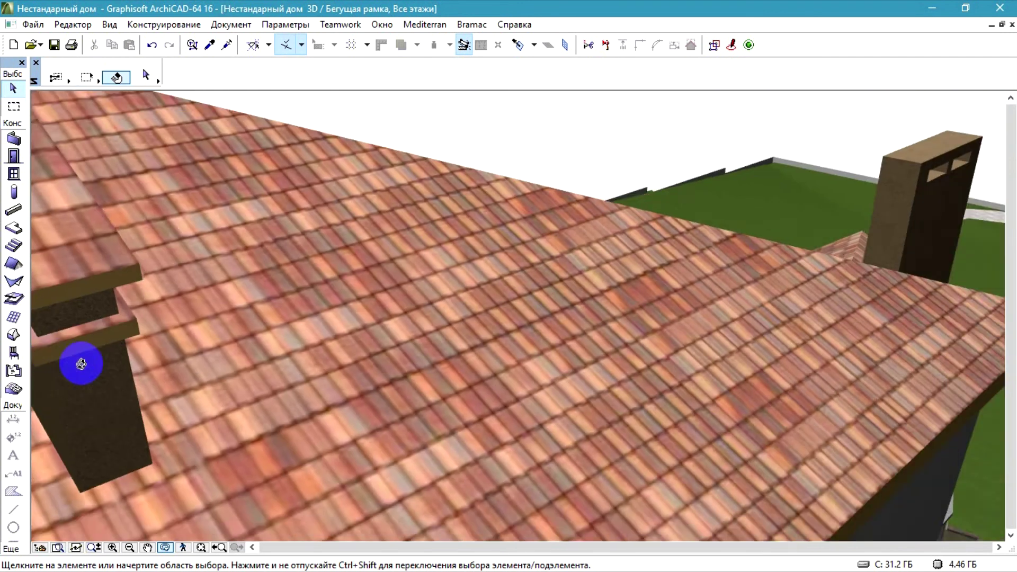
{"action": "left_click_drag", "start_coordinate": [544, 181], "coordinate": [618, 186]}
{"action": "left_click", "coordinate": [521, 270]}
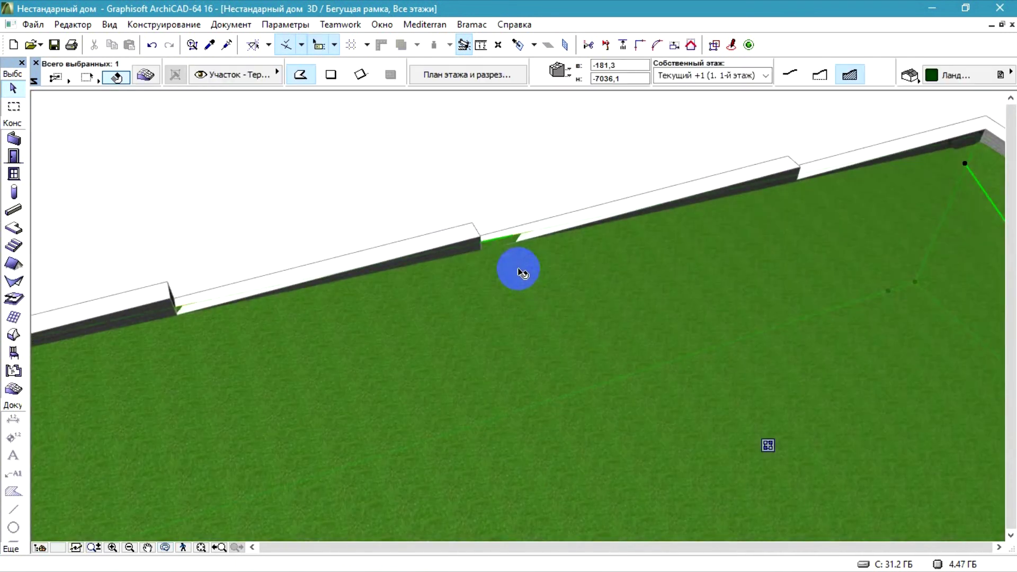
{"action": "left_click_drag", "start_coordinate": [500, 234], "coordinate": [910, 170]}
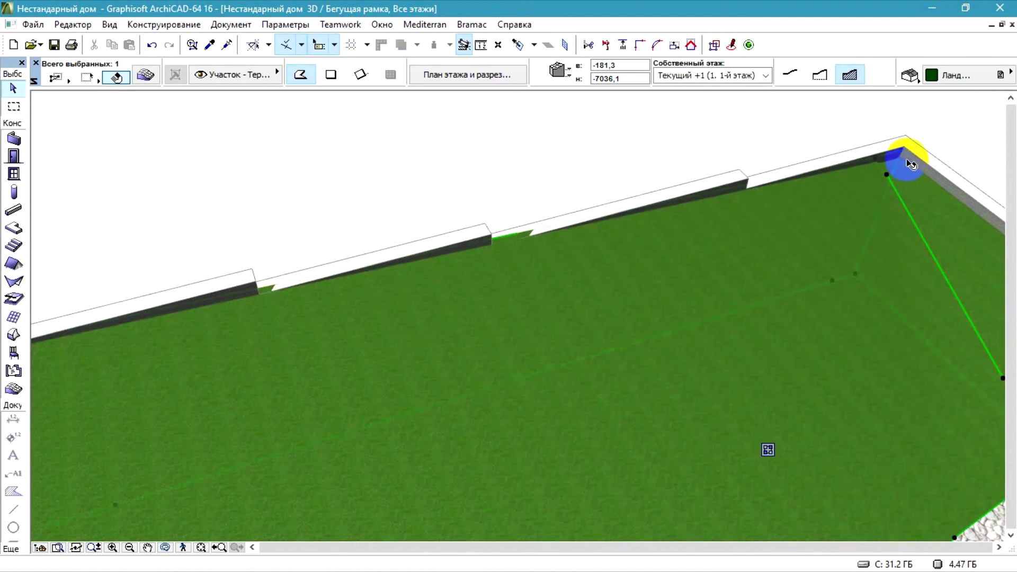
{"action": "left_click", "coordinate": [877, 162]}
{"action": "left_click", "coordinate": [477, 132]}
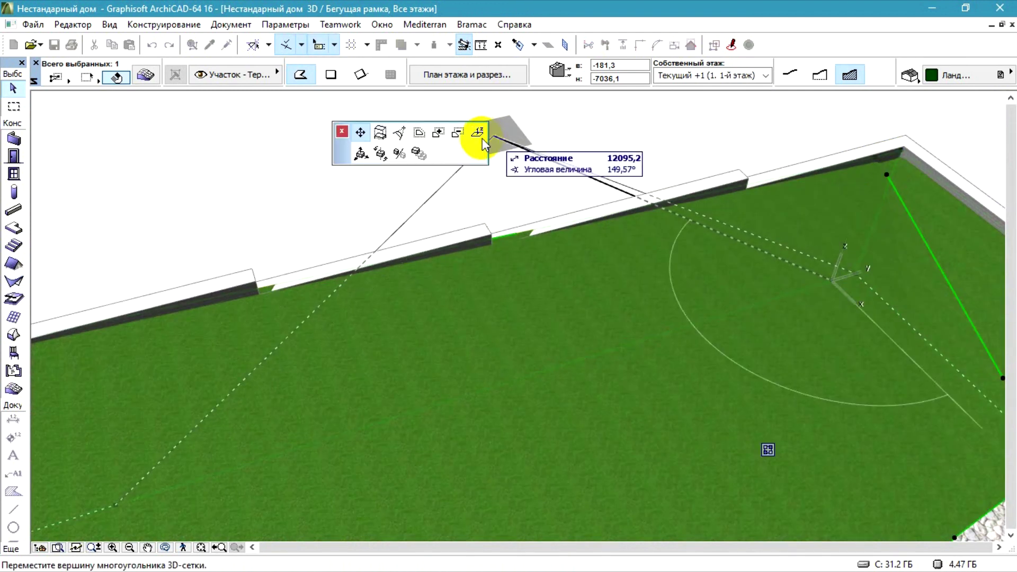
{"action": "left_click", "coordinate": [847, 170]}
Lower the next terrain mesh vertex along the same stepped wall and deselect the mesh.
{"action": "scroll", "coordinate": [820, 152], "scroll_direction": "down", "scroll_amount": 5}
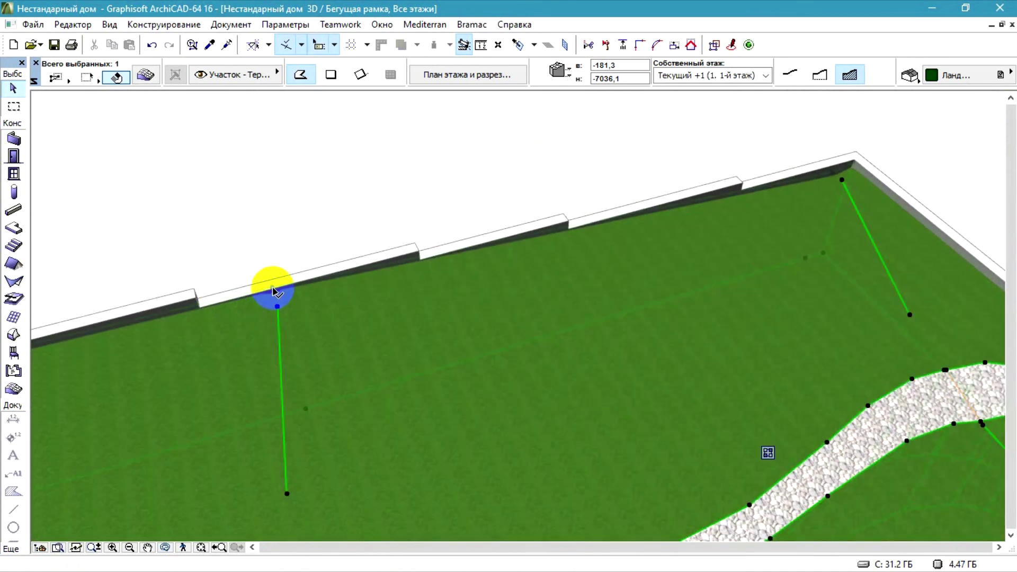
{"action": "left_click", "coordinate": [273, 287]}
{"action": "left_click", "coordinate": [275, 293]}
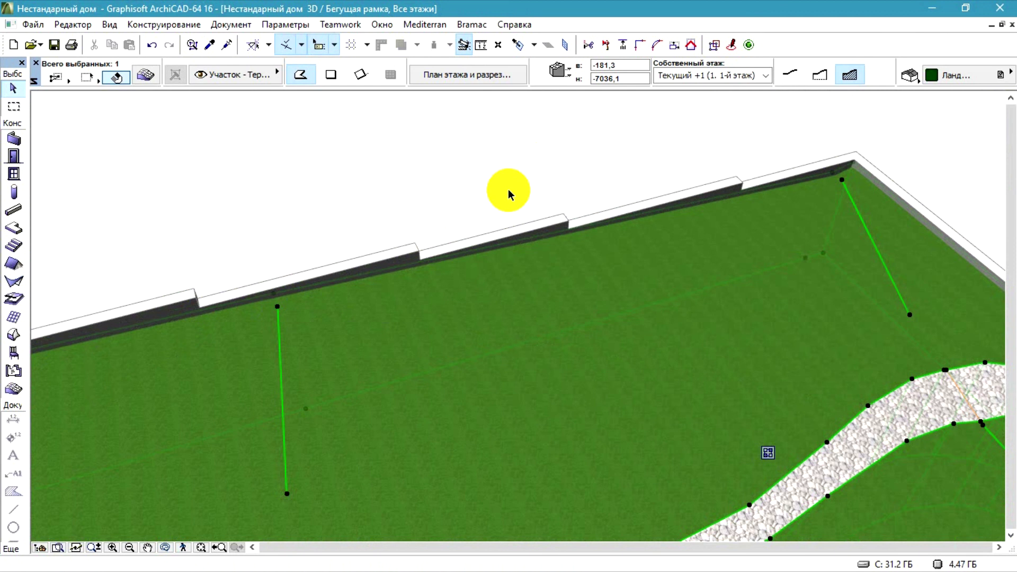
{"action": "left_click", "coordinate": [461, 237]}
{"action": "left_click", "coordinate": [167, 548]}
{"action": "left_click_drag", "start_coordinate": [239, 371], "coordinate": [435, 189]}
{"action": "left_click_drag", "start_coordinate": [638, 134], "coordinate": [876, 170]}
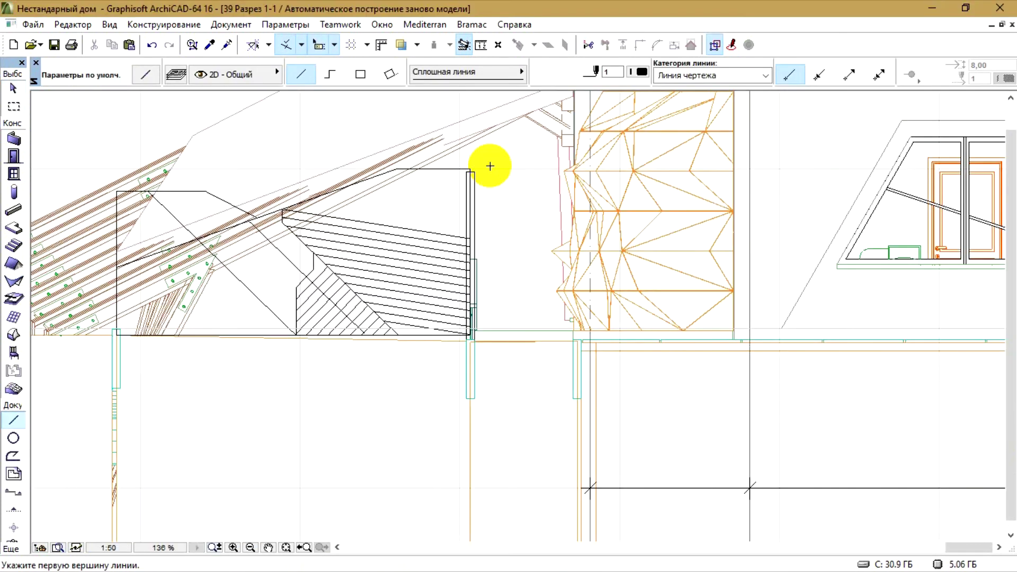
{"action": "scroll", "coordinate": [472, 204], "scroll_direction": "down", "scroll_amount": 3}
{"action": "scroll", "coordinate": [428, 189], "scroll_direction": "up", "scroll_amount": 3}
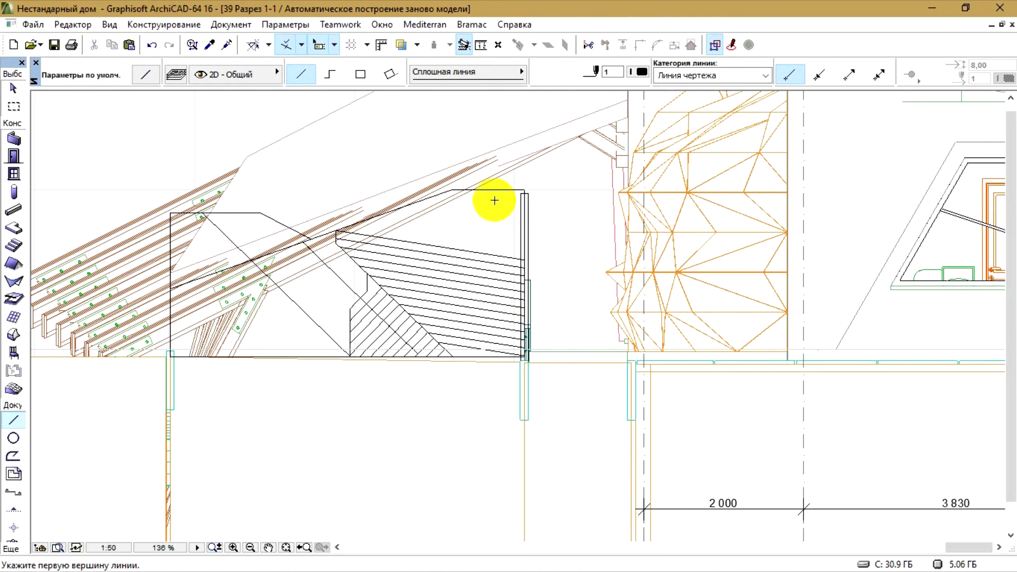
{"action": "scroll", "coordinate": [583, 180], "scroll_direction": "up", "scroll_amount": 1}
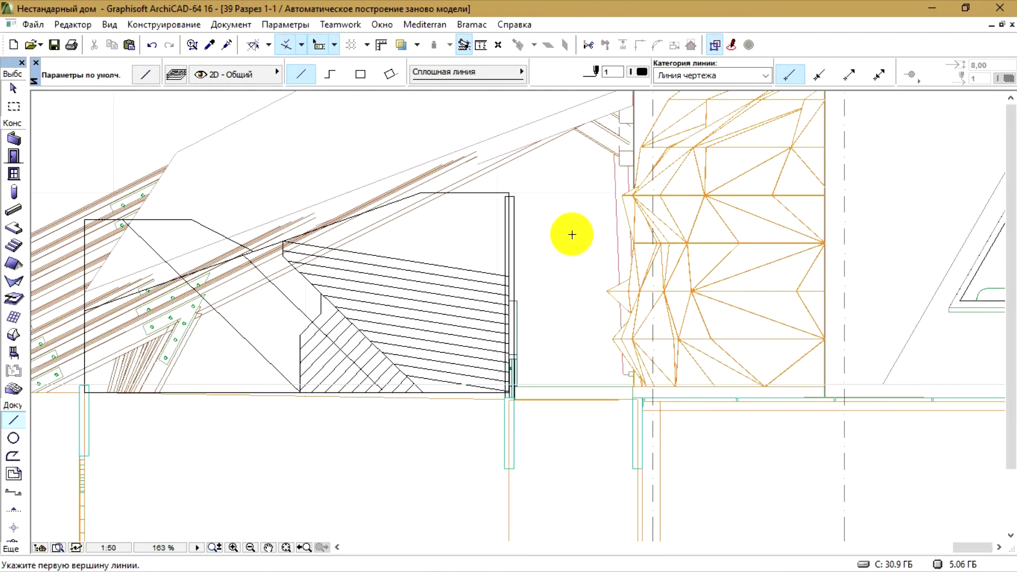
{"action": "scroll", "coordinate": [764, 129], "scroll_direction": "up", "scroll_amount": 1}
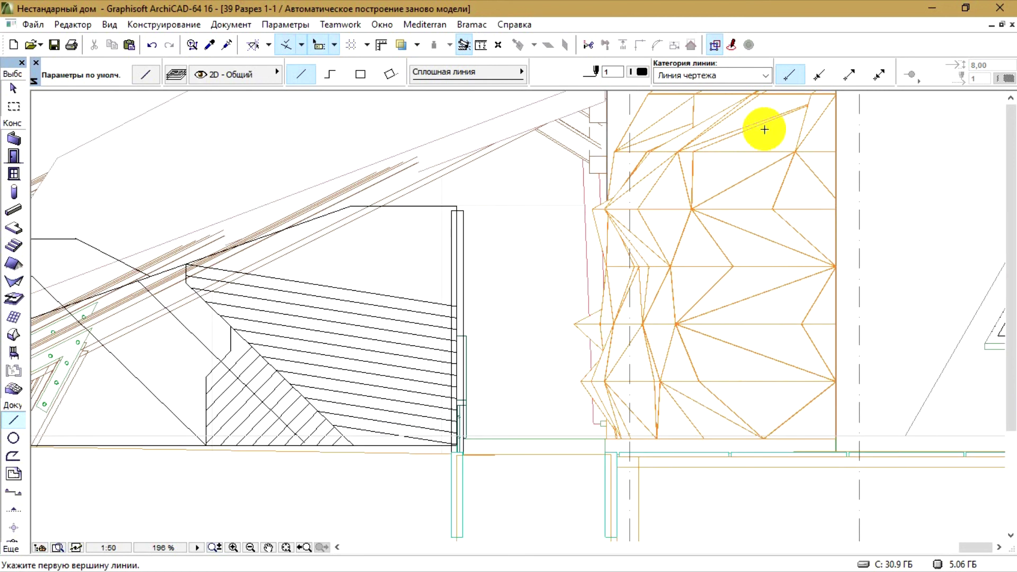